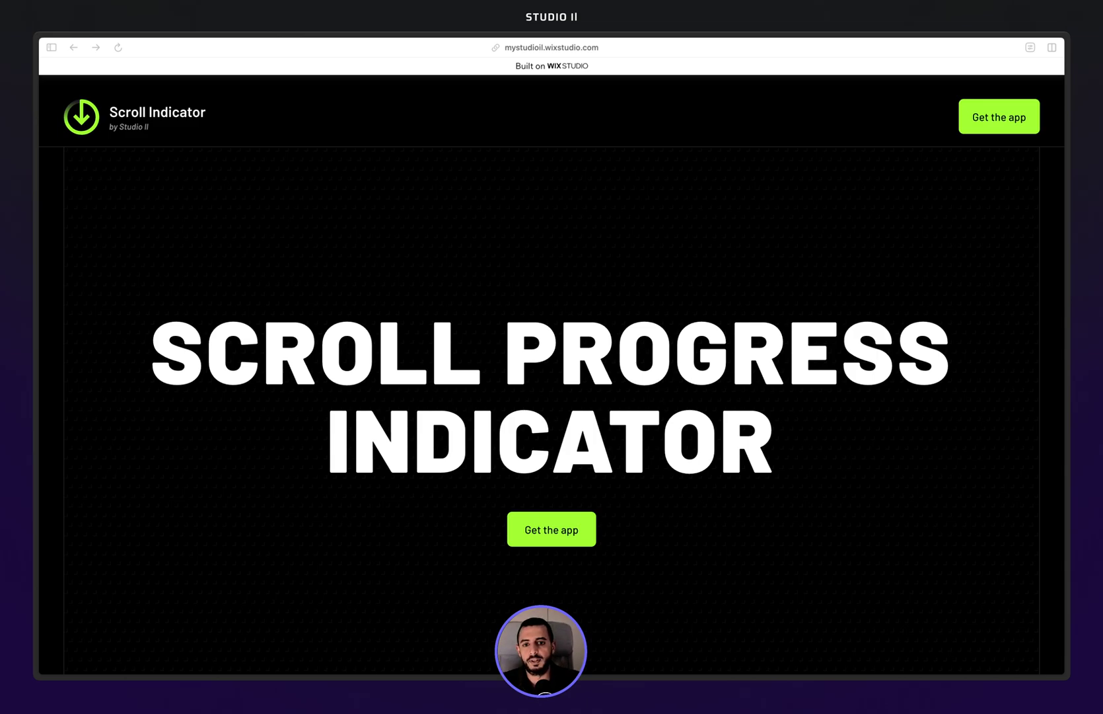
Scroll the live site's text card and page to test the scroll indicators
scroll(585, 267, "down", 10)
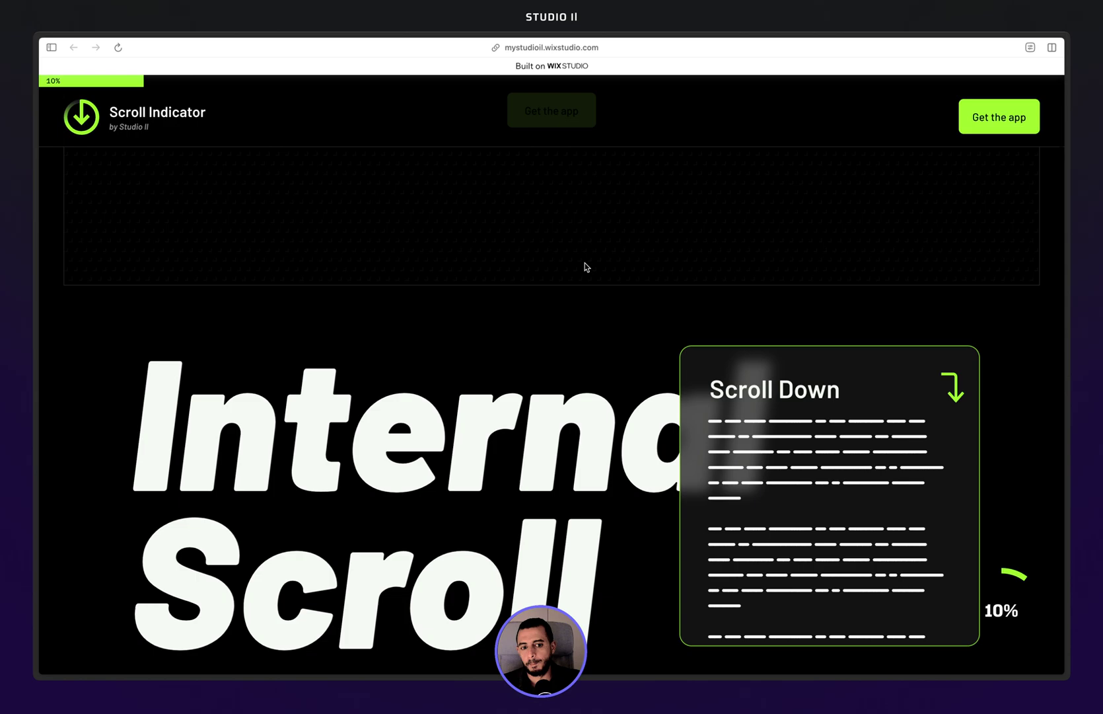
scroll(585, 266, "up", 10)
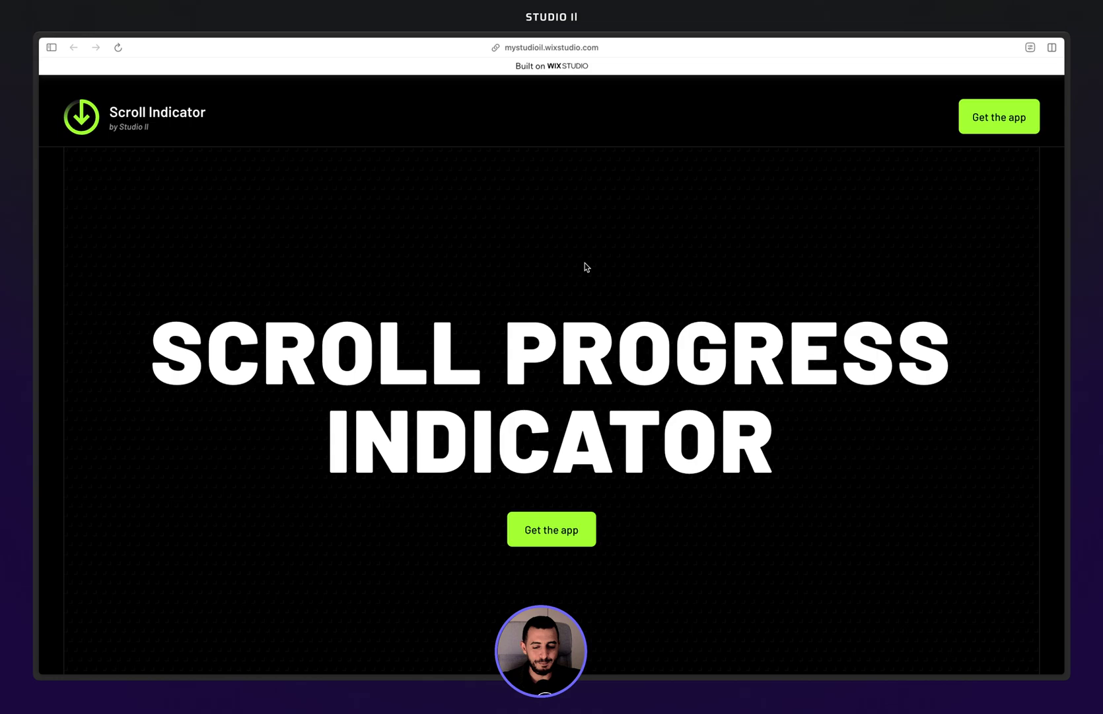
scroll(585, 280, "down", 9)
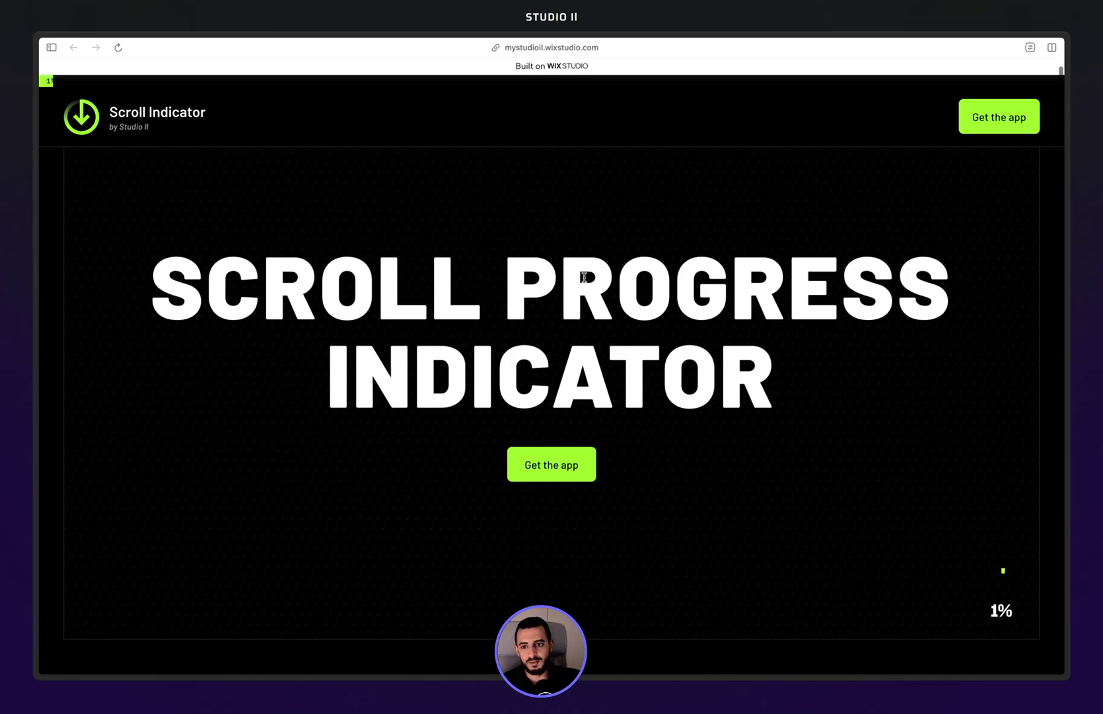
scroll(584, 280, "down", 15)
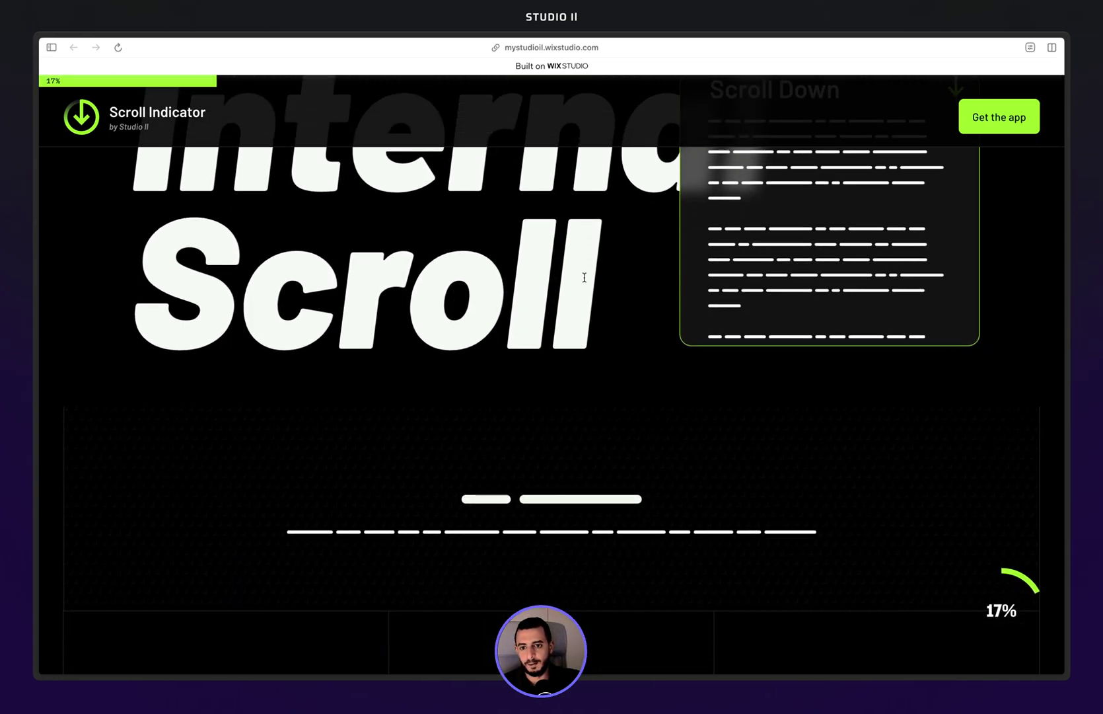
scroll(585, 280, "down", 6)
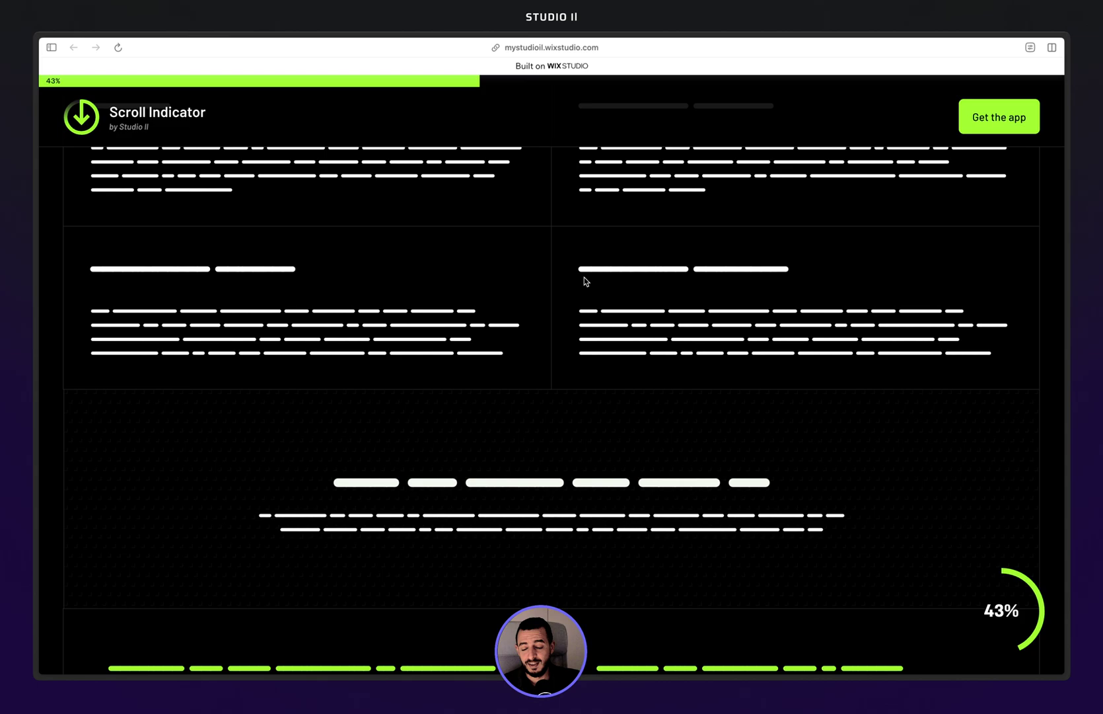
scroll(585, 280, "up", 8)
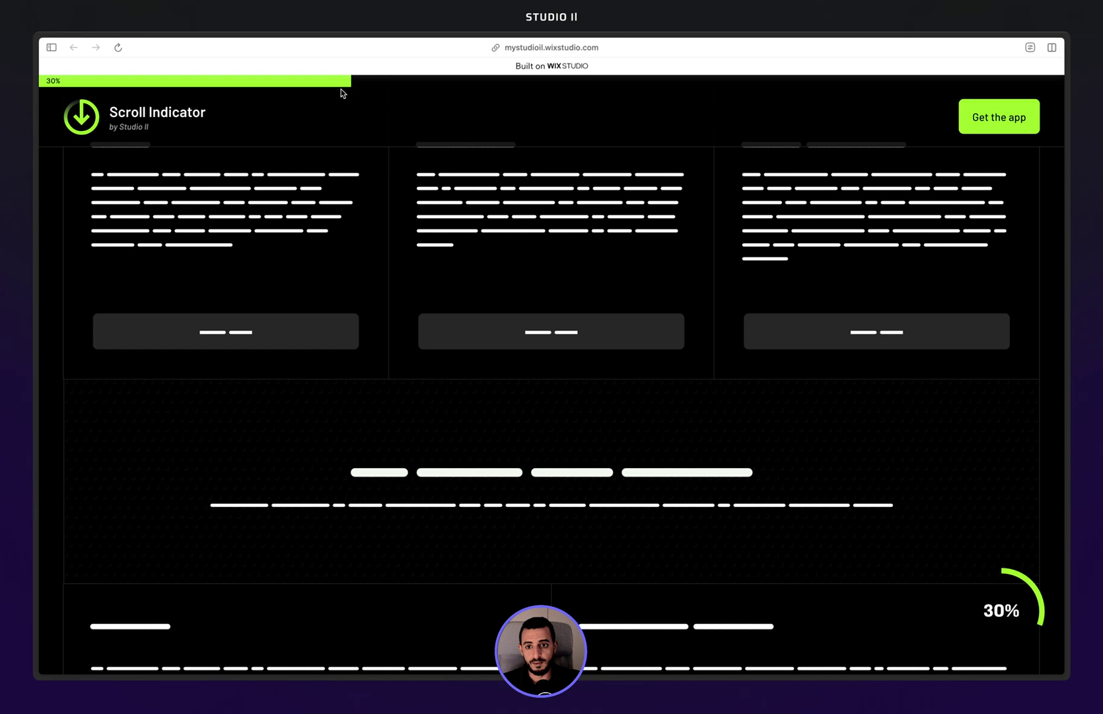
scroll(338, 262, "down", 10)
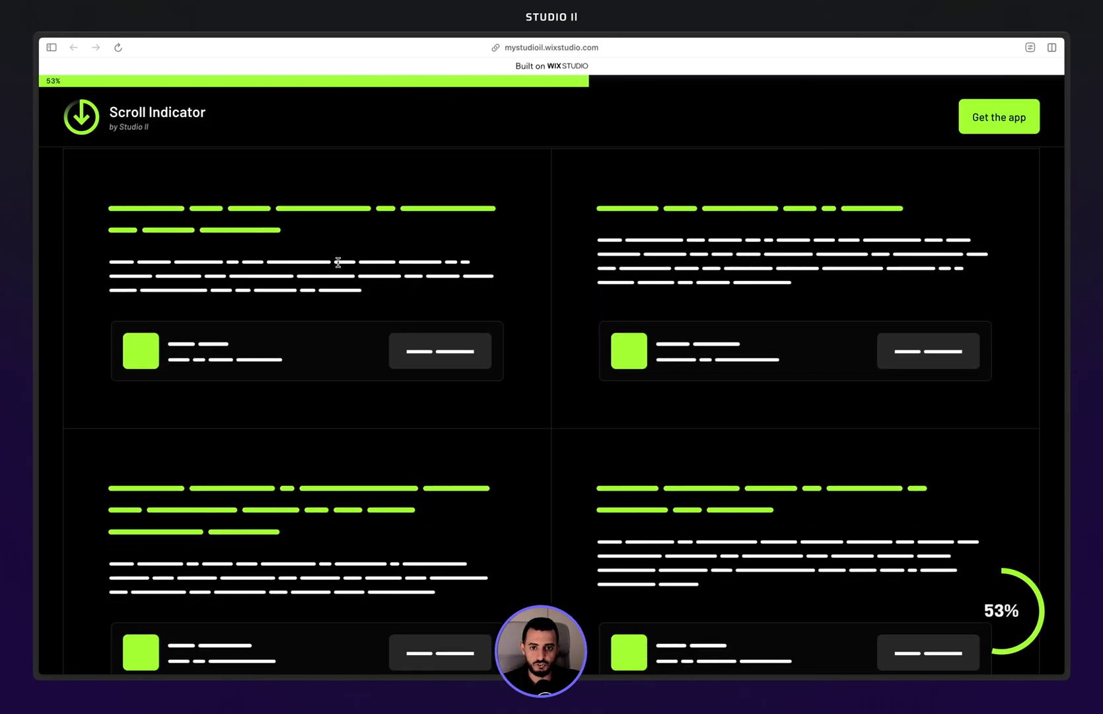
scroll(338, 262, "down", 20)
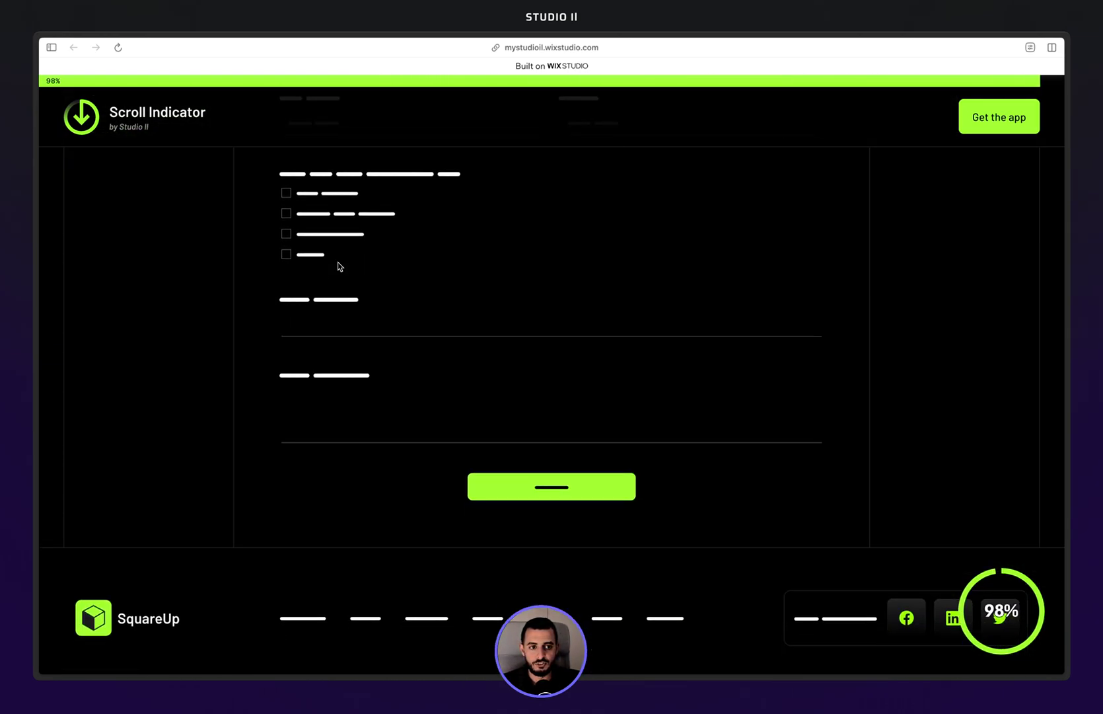
scroll(338, 265, "down", 3)
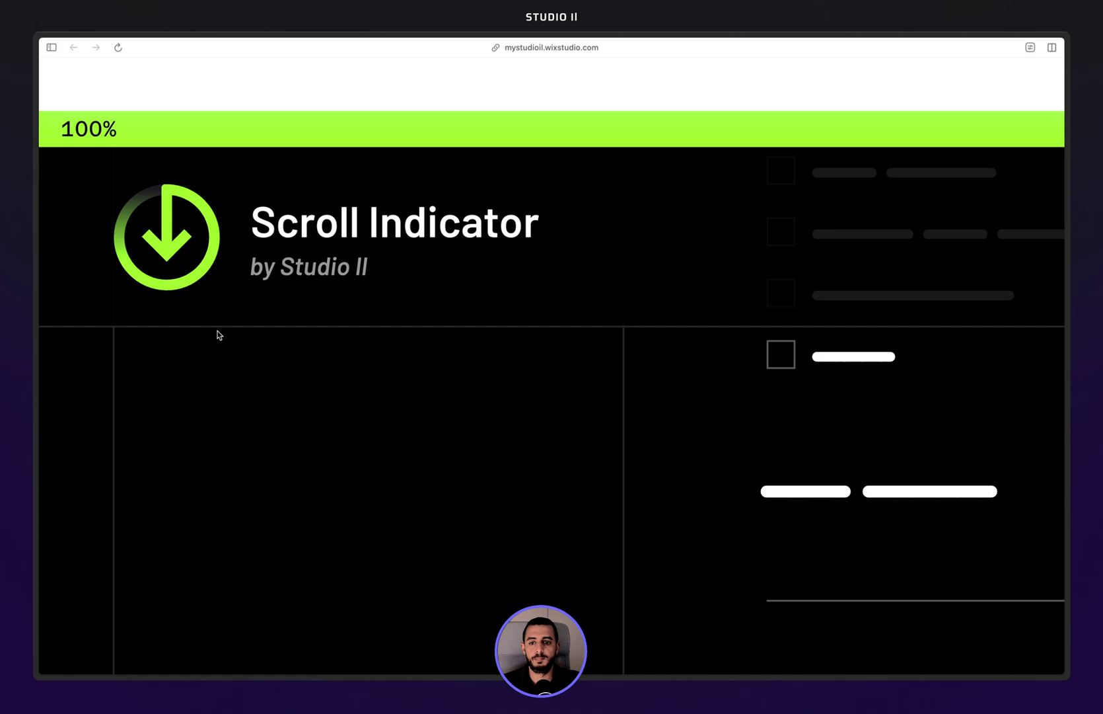
Zoom the live page back to normal size and keep scrolling to watch the indicators
key("super+minus")
key("super+minus")
scroll(224, 338, "down", 15)
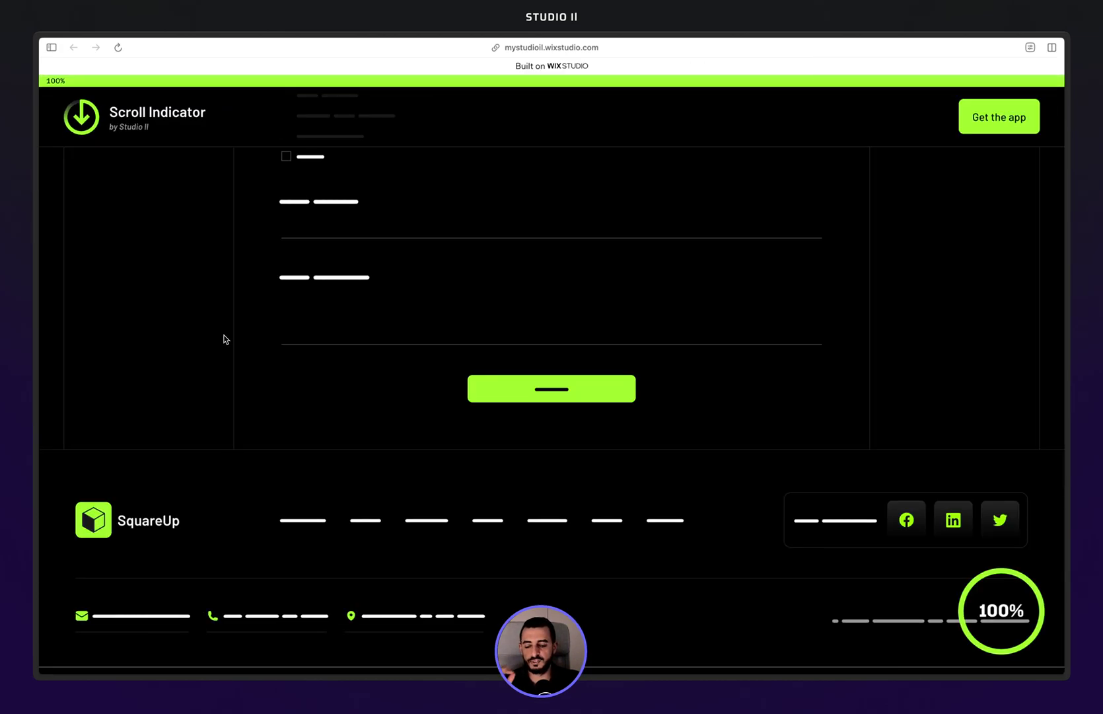
scroll(224, 338, "up", 15)
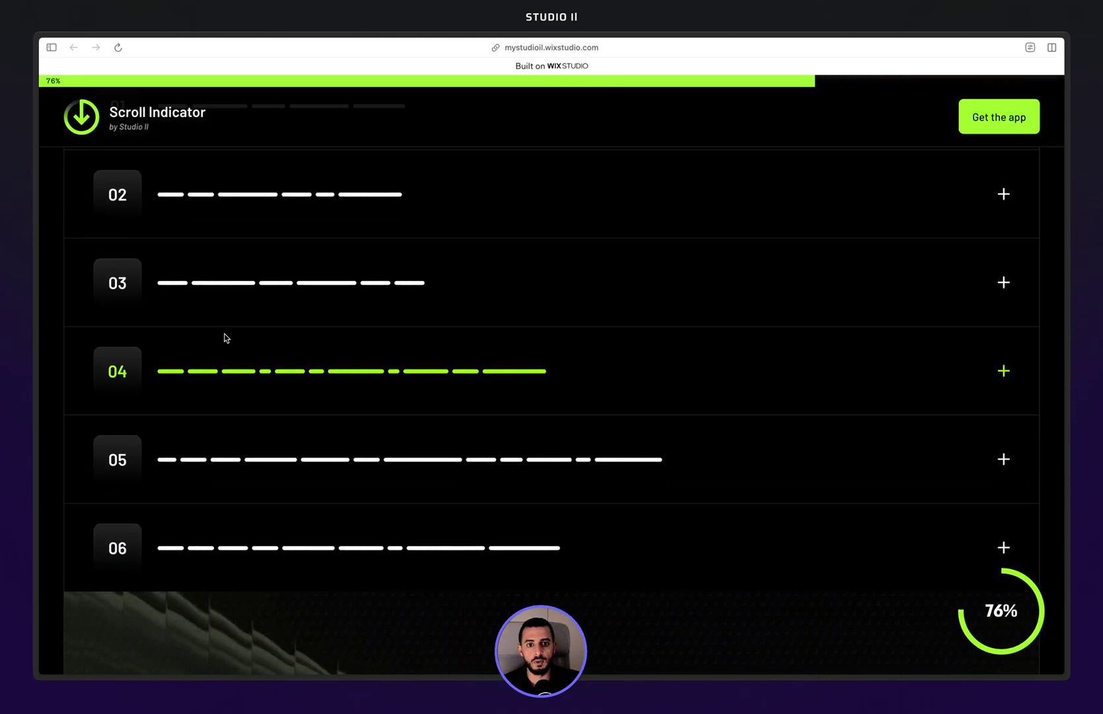
scroll(224, 336, "up", 20)
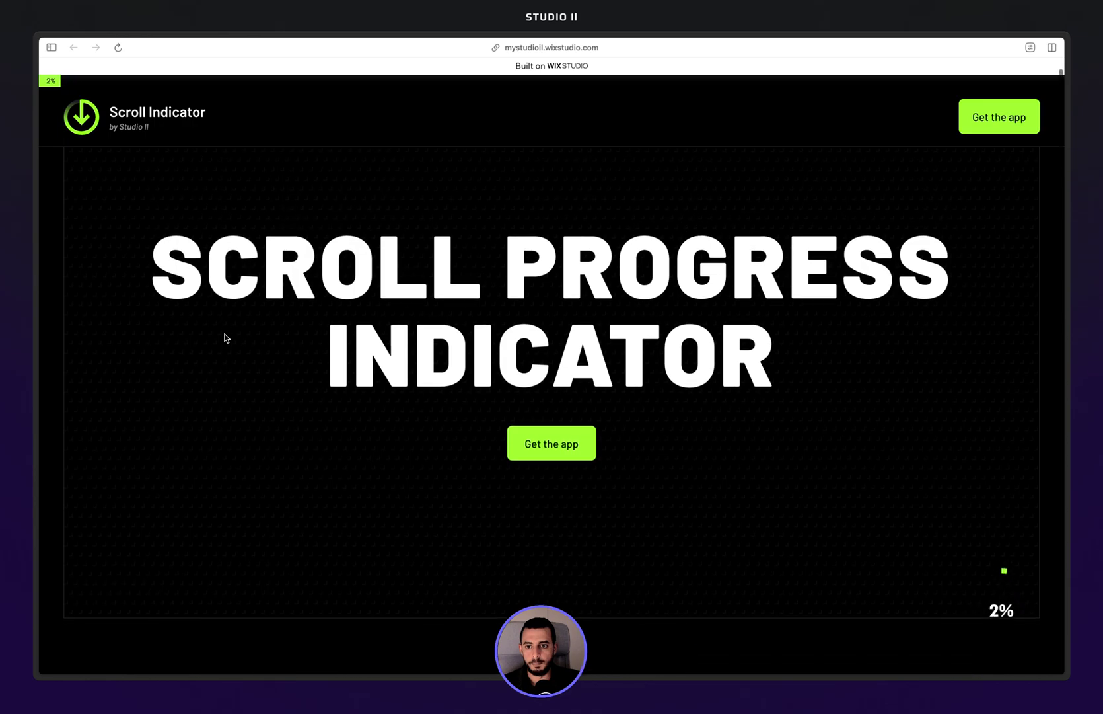
scroll(225, 337, "down", 8)
scroll(224, 337, "up", 8)
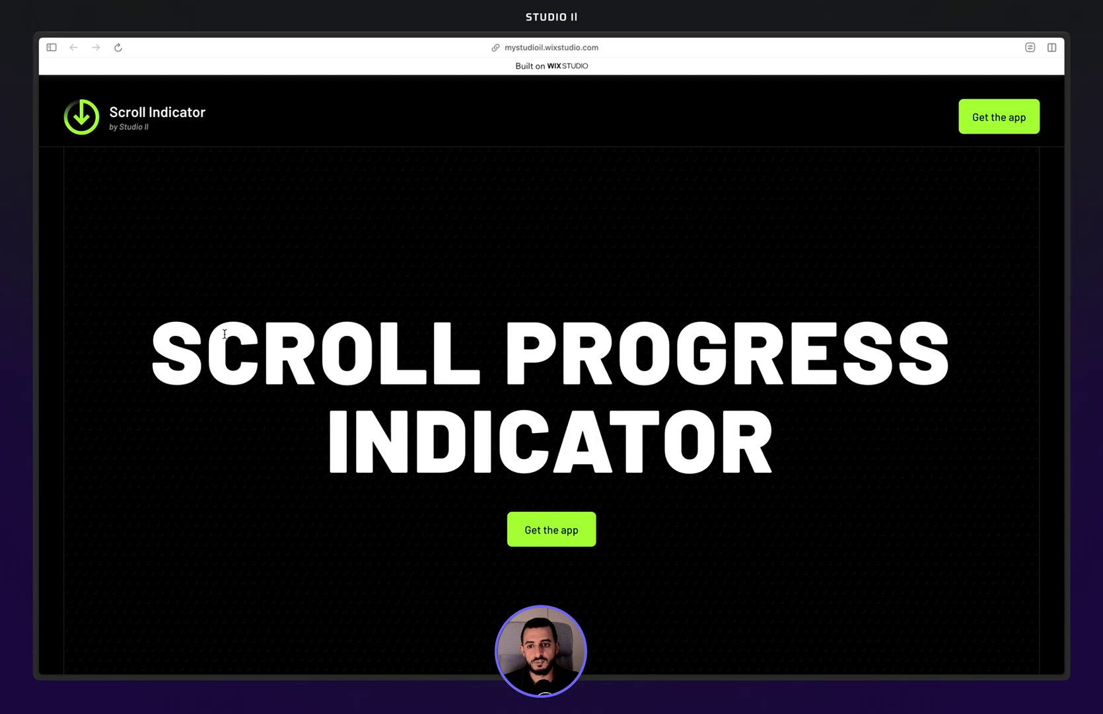
scroll(293, 431, "down", 6)
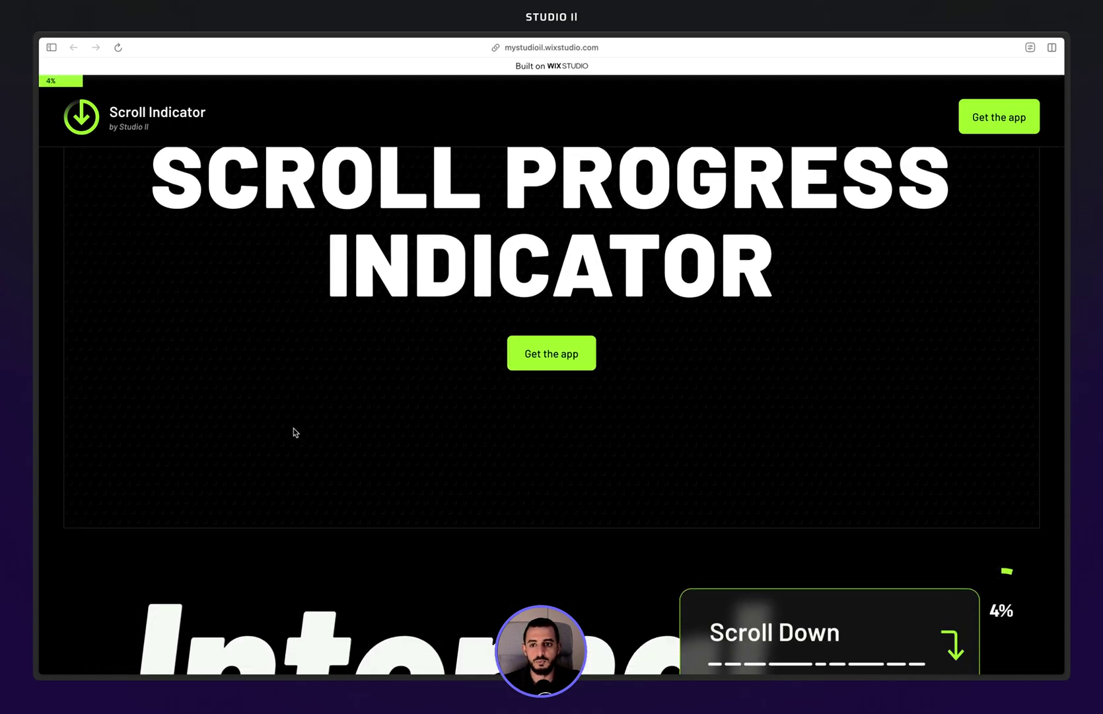
scroll(293, 429, "down", 10)
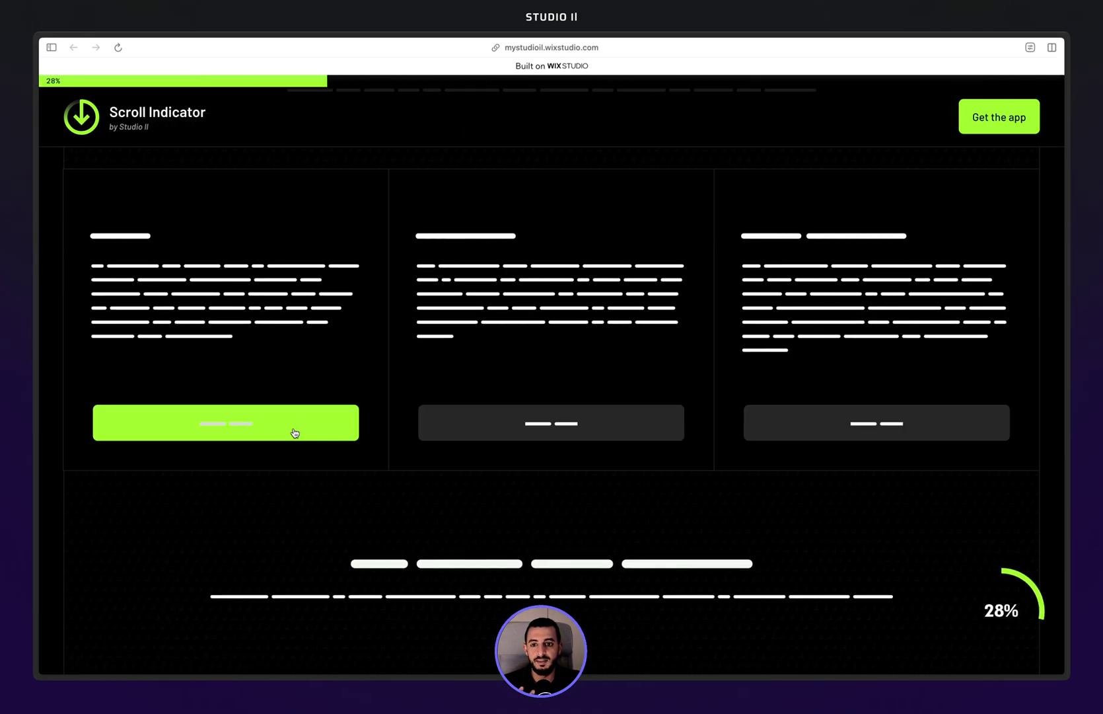
scroll(295, 433, "down", 8)
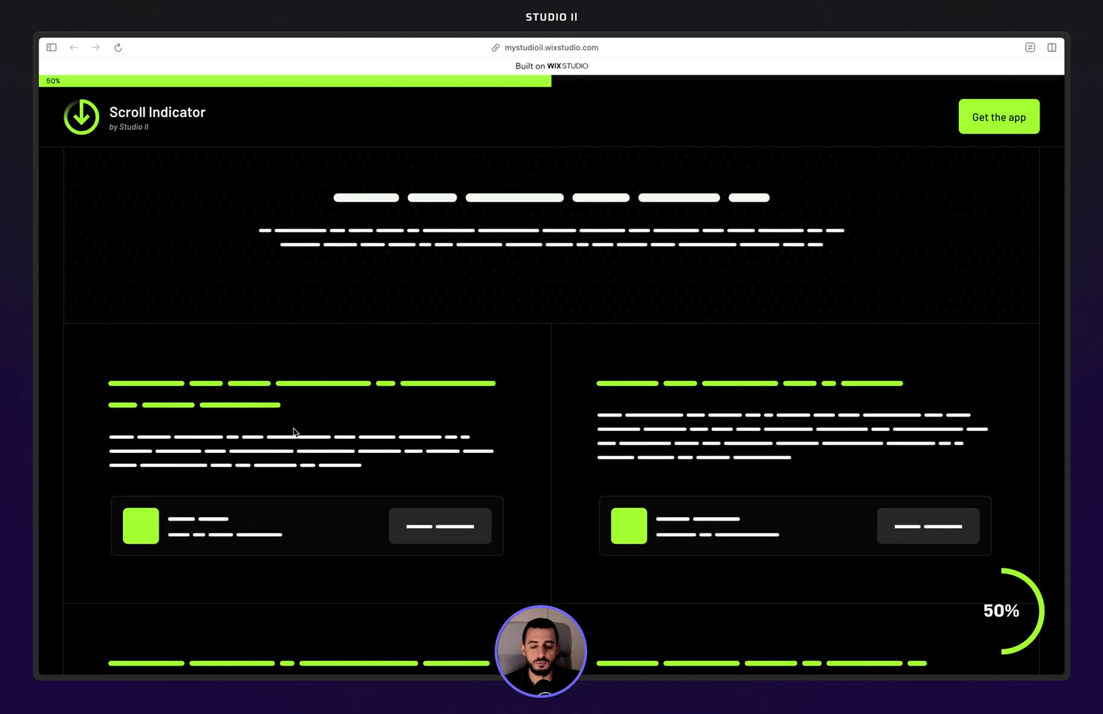
scroll(295, 432, "up", 15)
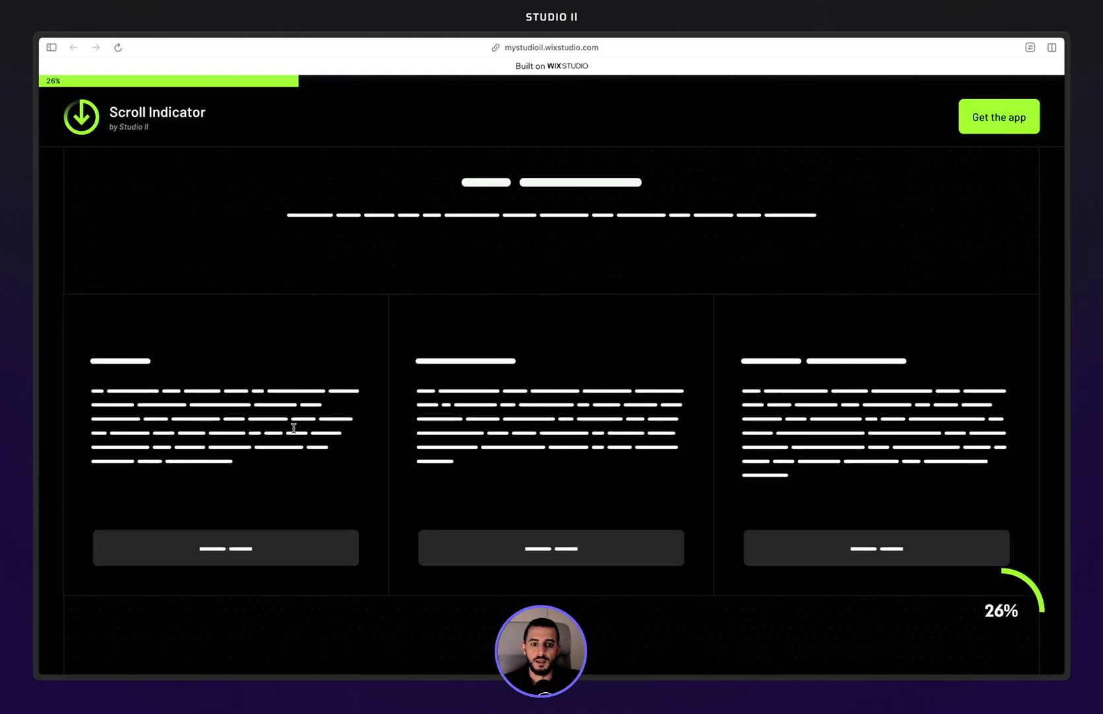
scroll(709, 487, "up", 7)
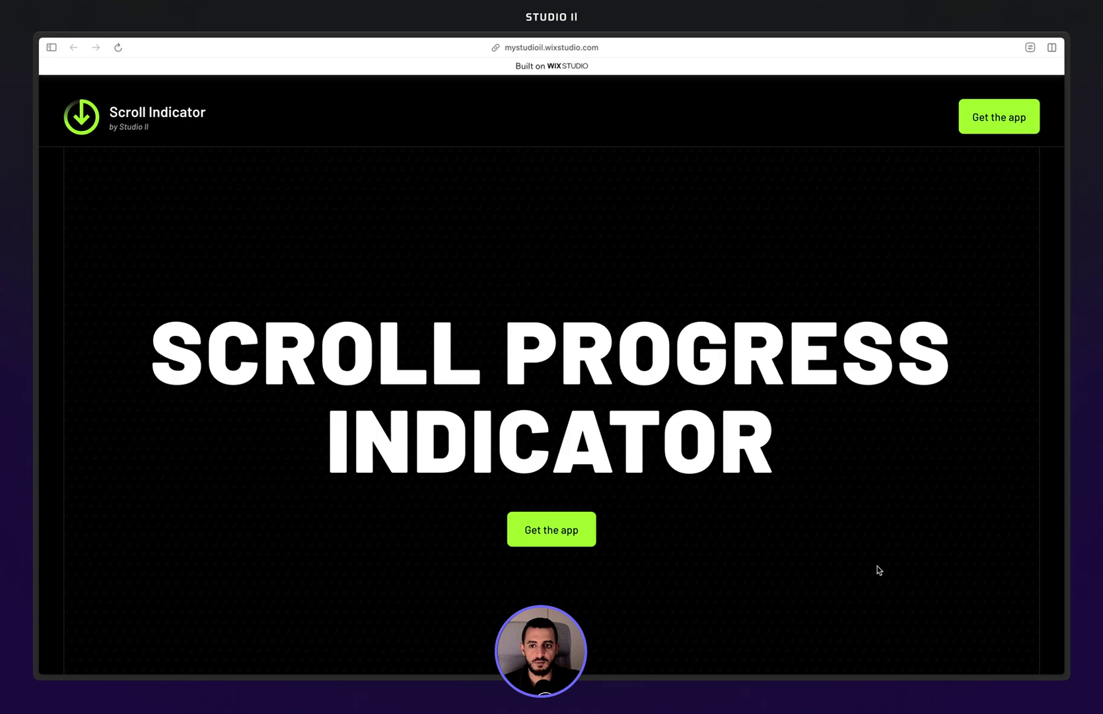
scroll(880, 569, "down", 5)
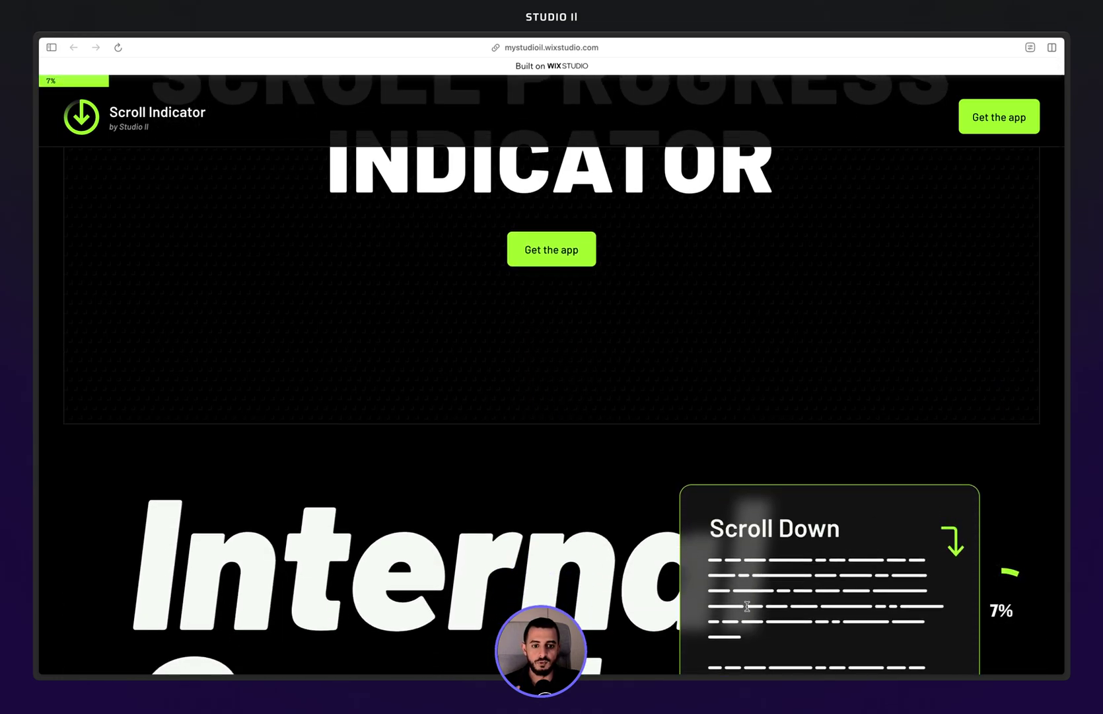
scroll(601, 606, "down", 3)
scroll(960, 631, "down", 4)
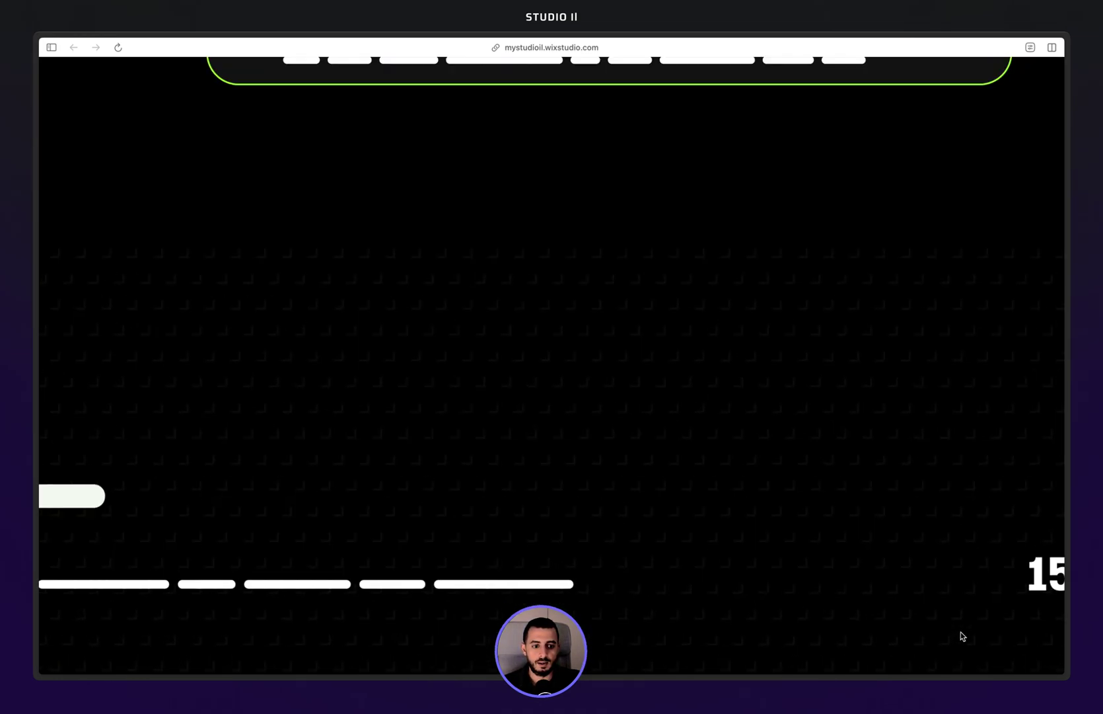
scroll(963, 635, "down", 1)
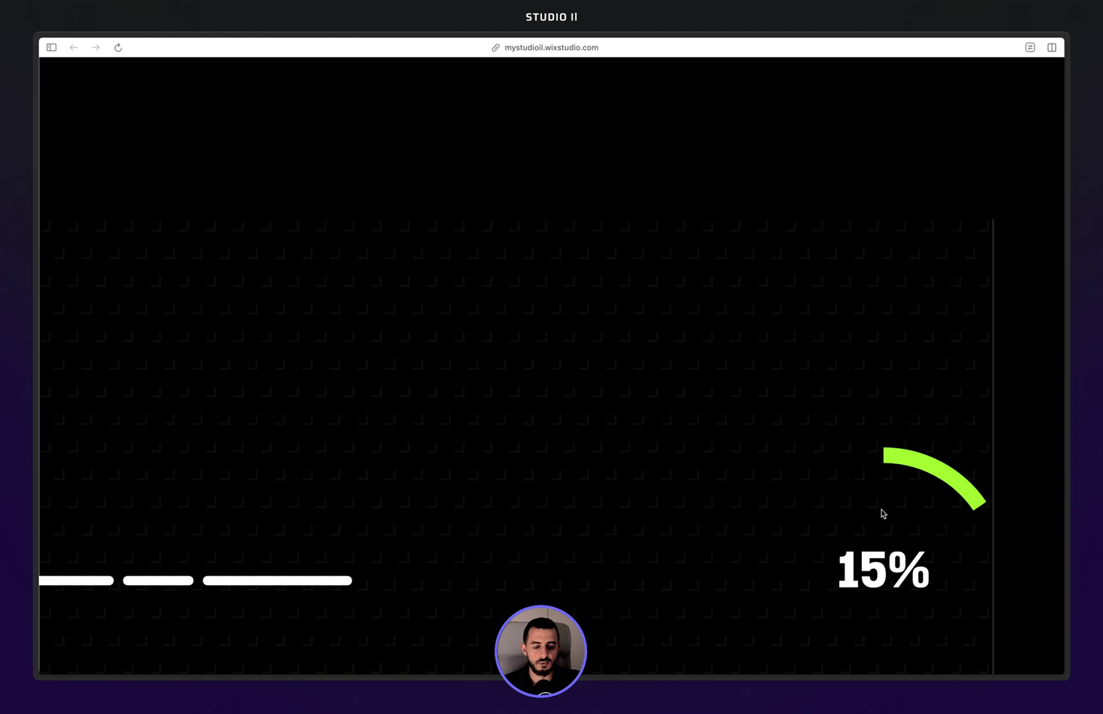
scroll(865, 518, "up", 2)
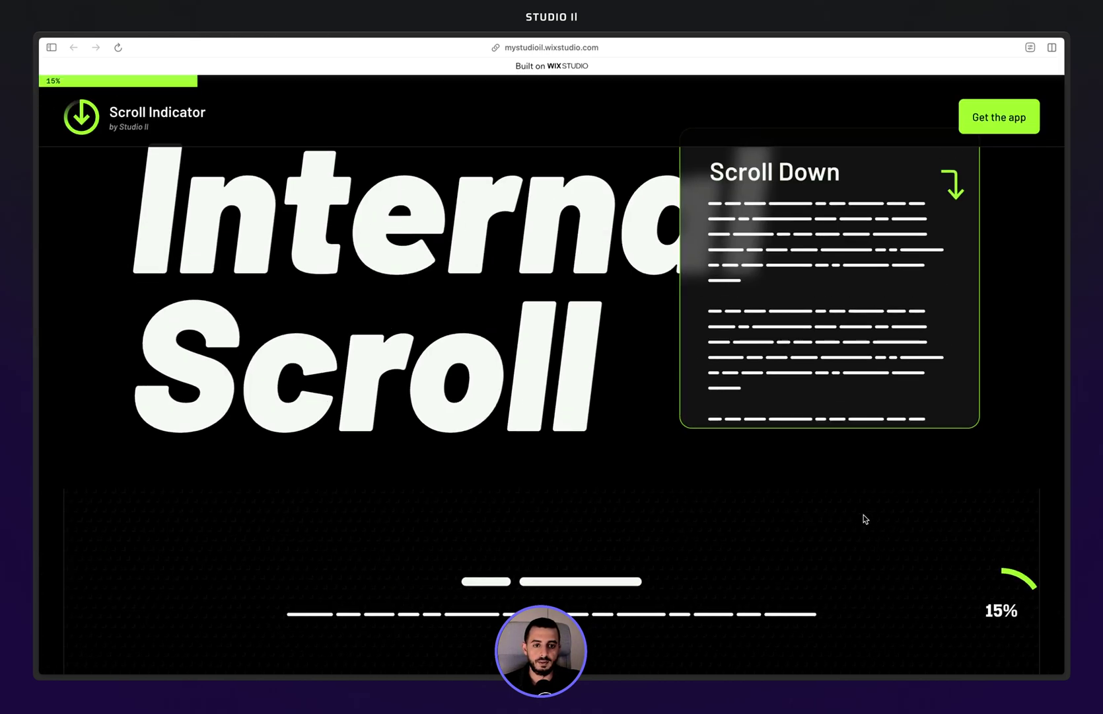
scroll(866, 519, "down", 10)
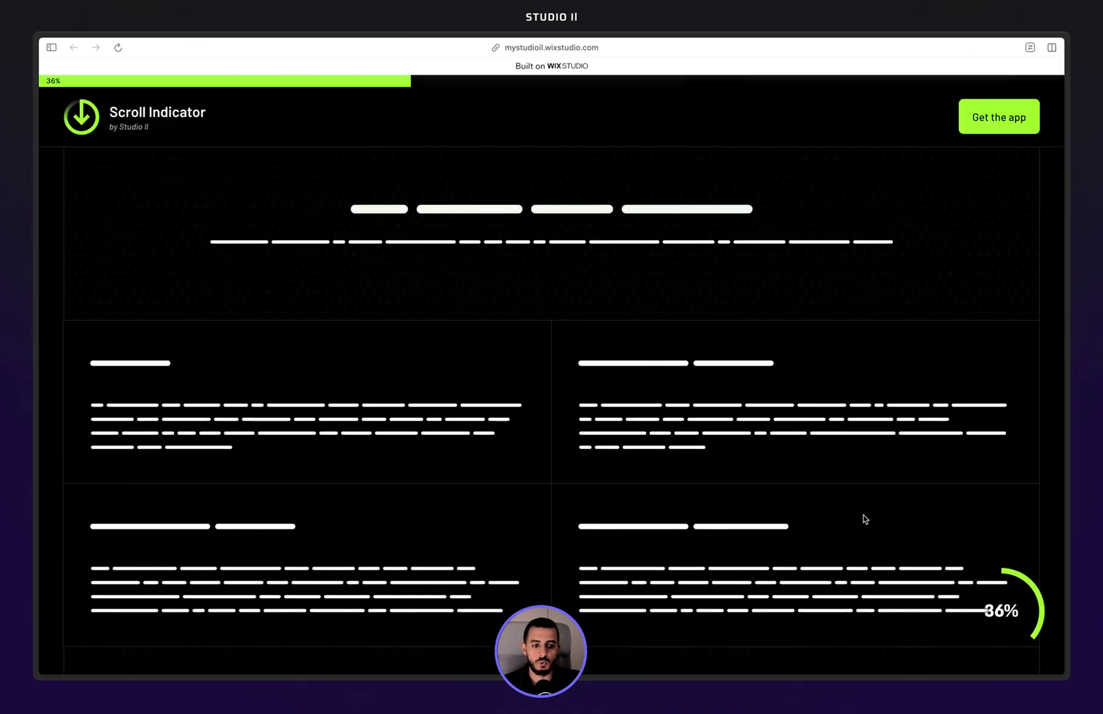
scroll(866, 518, "down", 8)
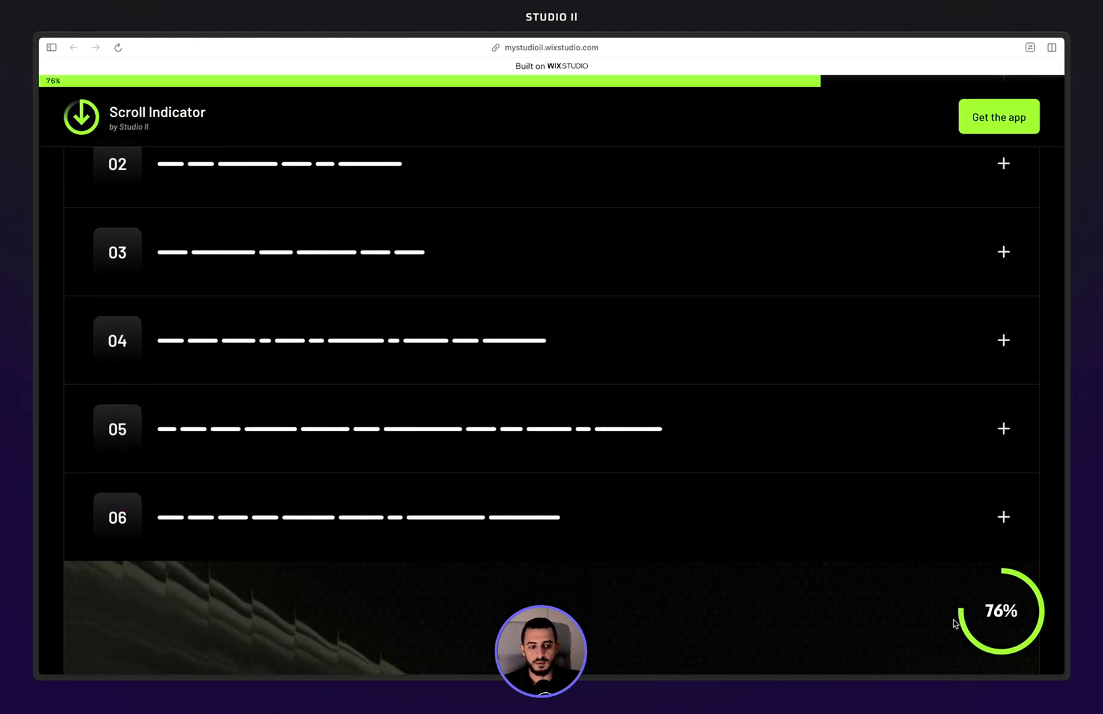
scroll(1004, 617, "down", 6)
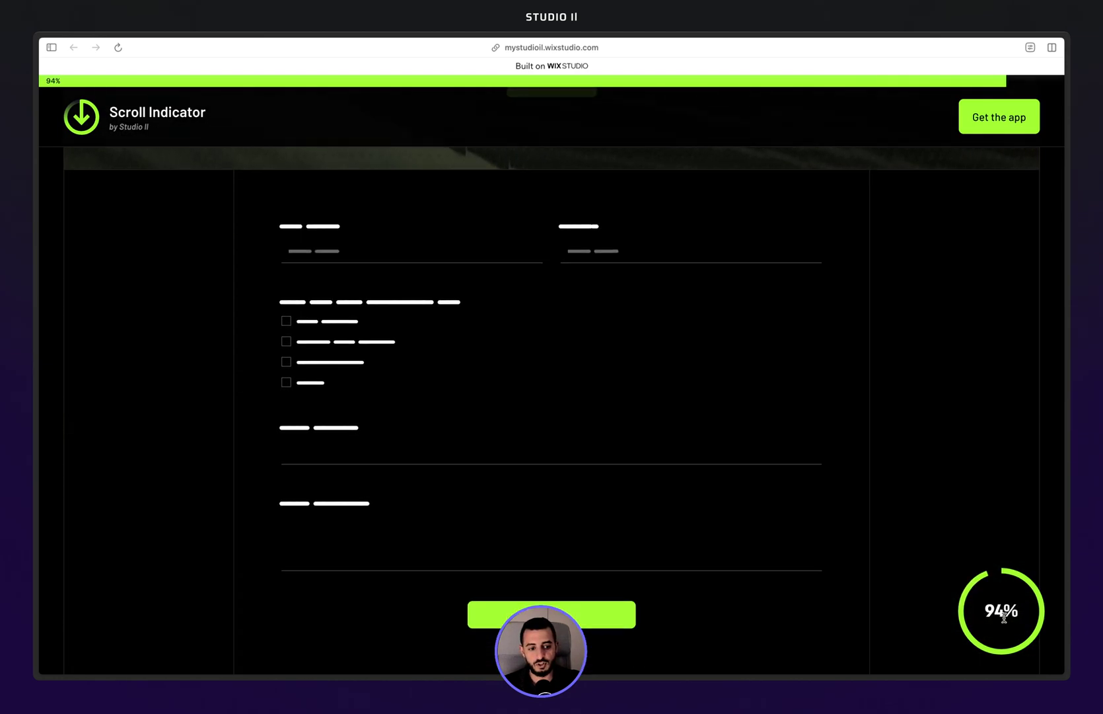
scroll(1004, 618, "up", 1)
scroll(1004, 618, "up", 20)
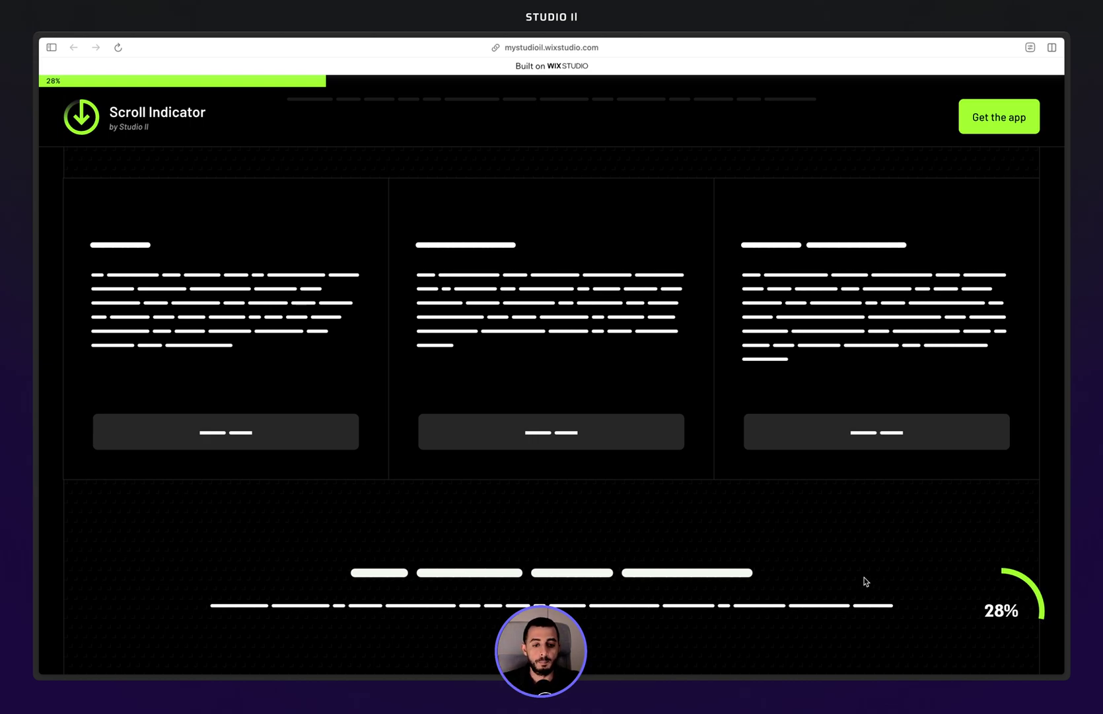
Scroll back up to the top hero and return to the Wix Studio editor
scroll(866, 581, "up", 5)
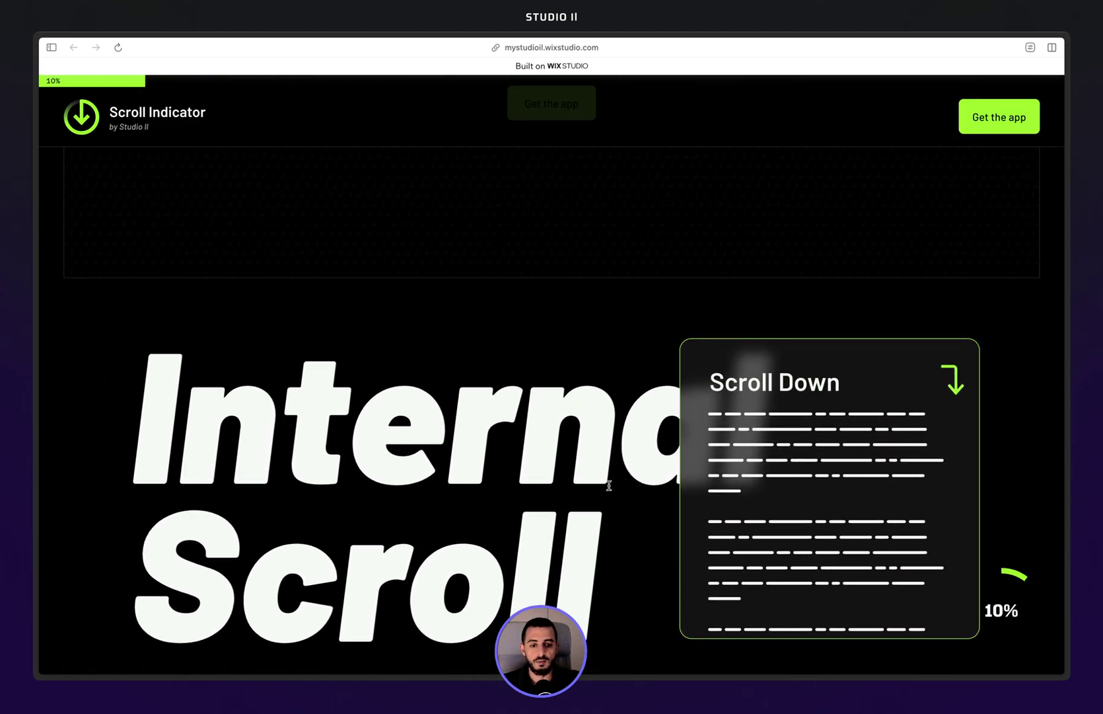
scroll(609, 486, "down", 2)
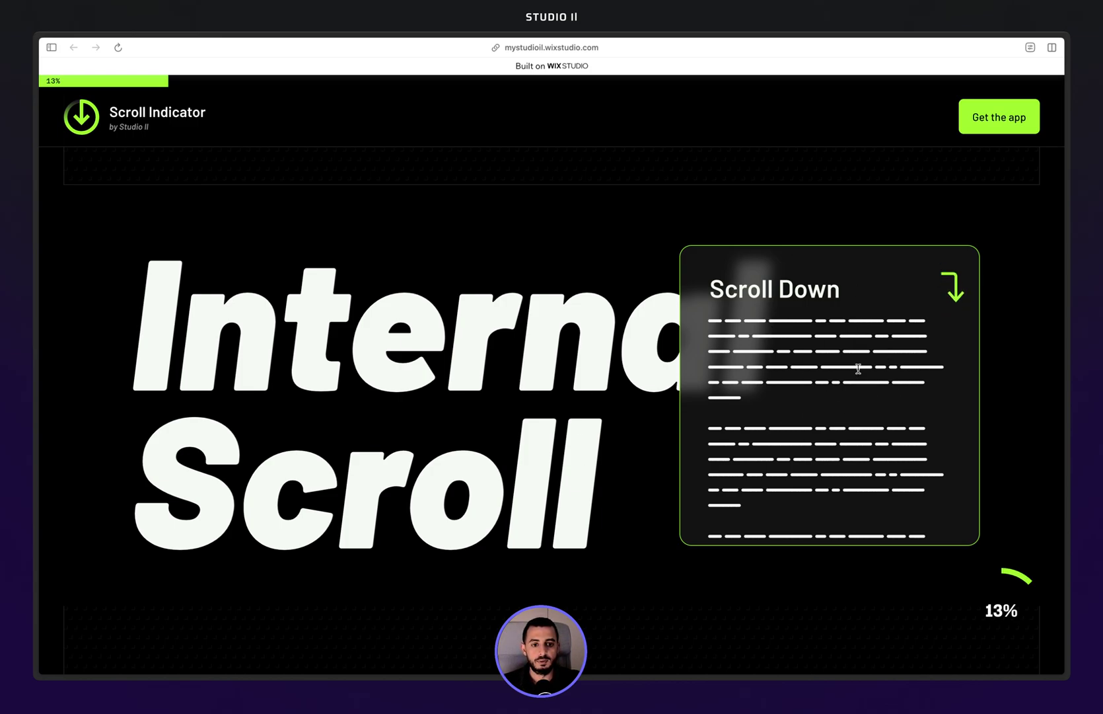
scroll(859, 368, "down", 5)
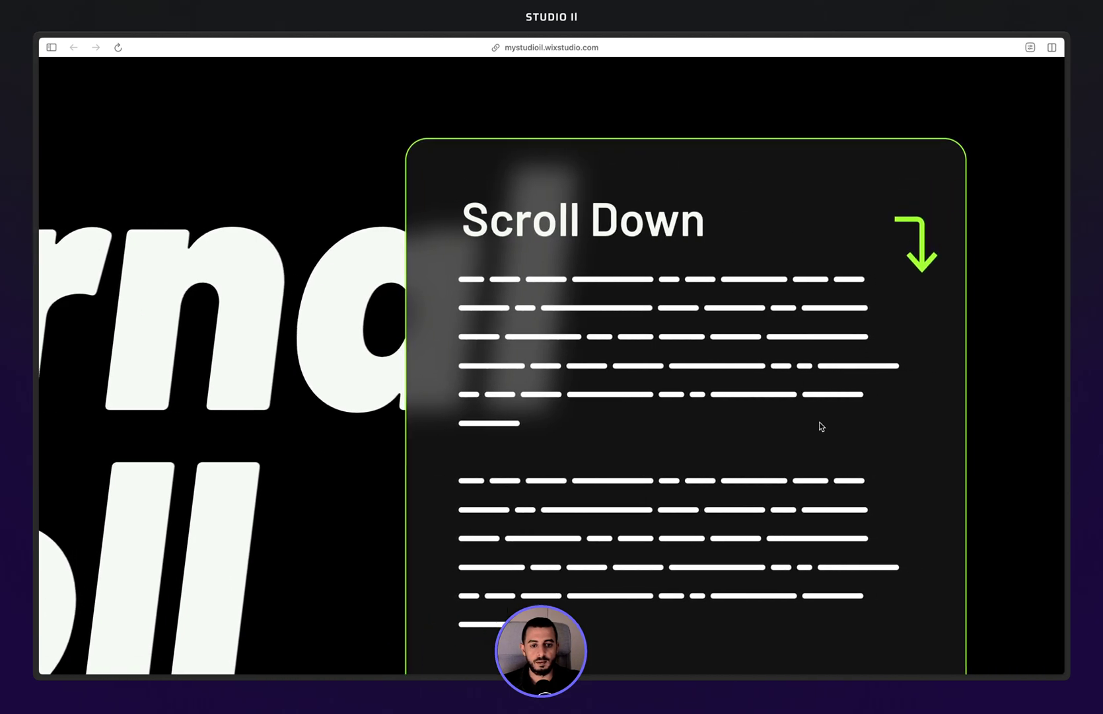
scroll(587, 379, "up", 5)
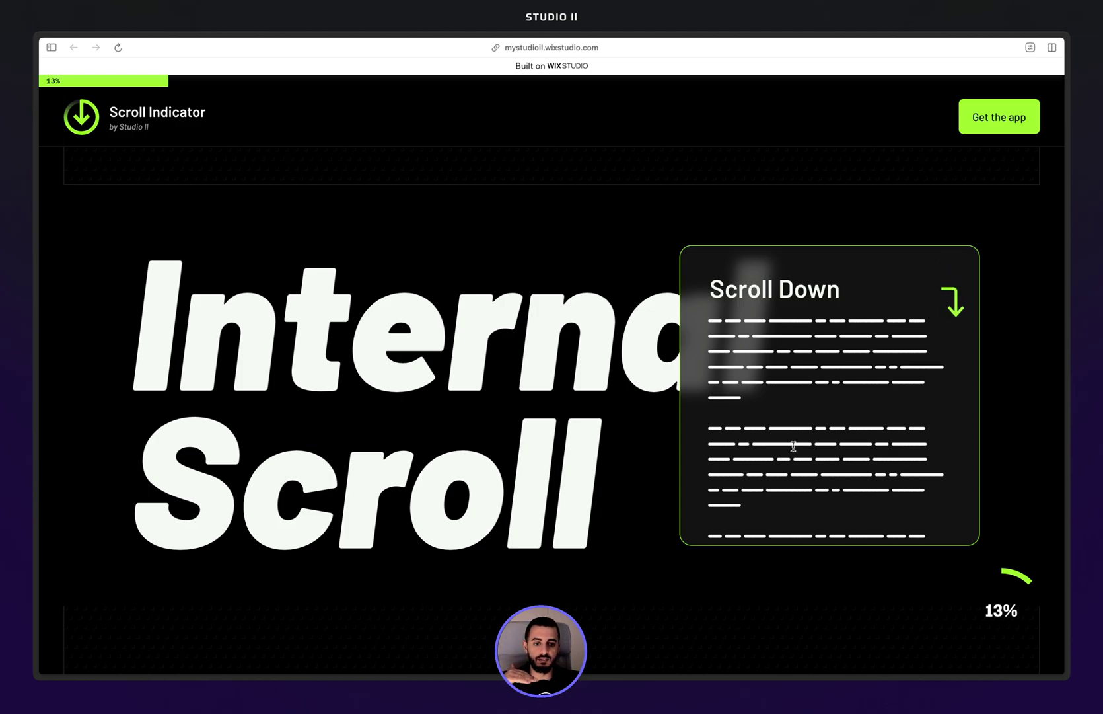
scroll(793, 447, "down", 4)
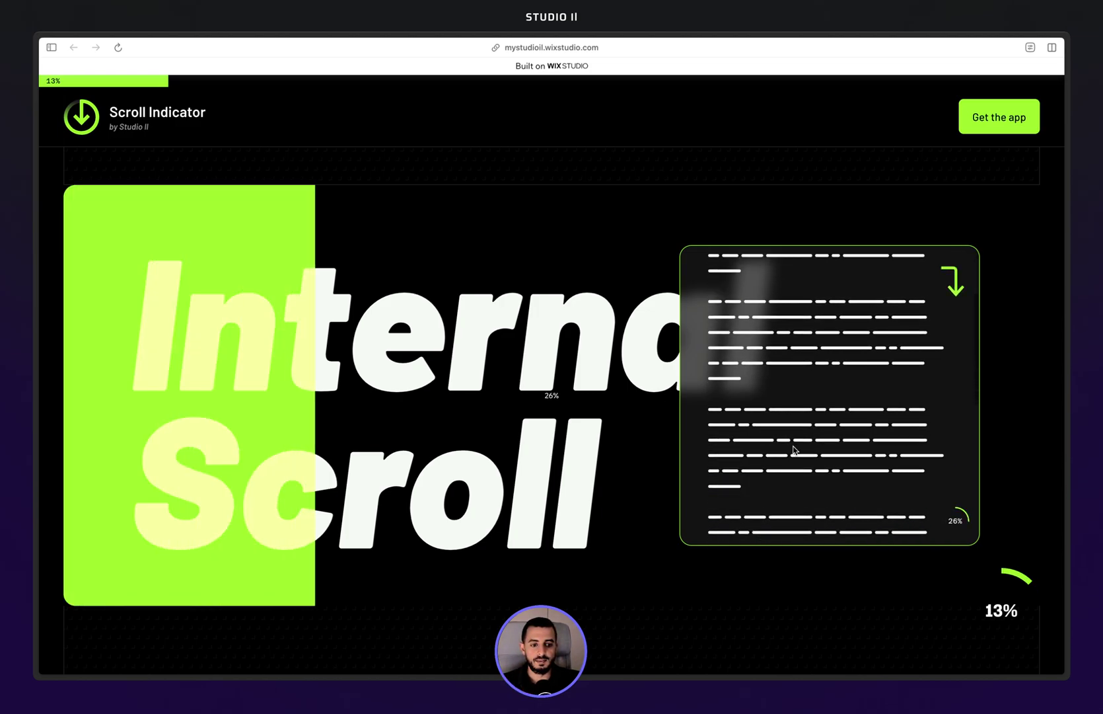
scroll(793, 449, "up", 4)
scroll(794, 448, "down", 3)
scroll(794, 446, "up", 3)
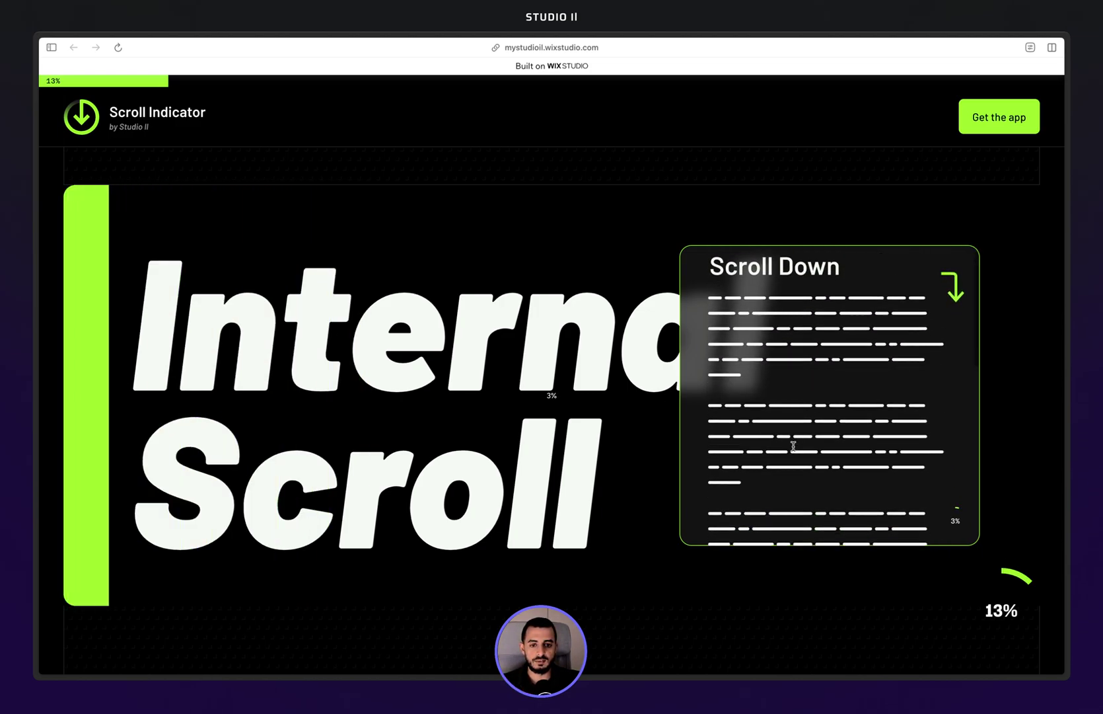
scroll(793, 447, "down", 4)
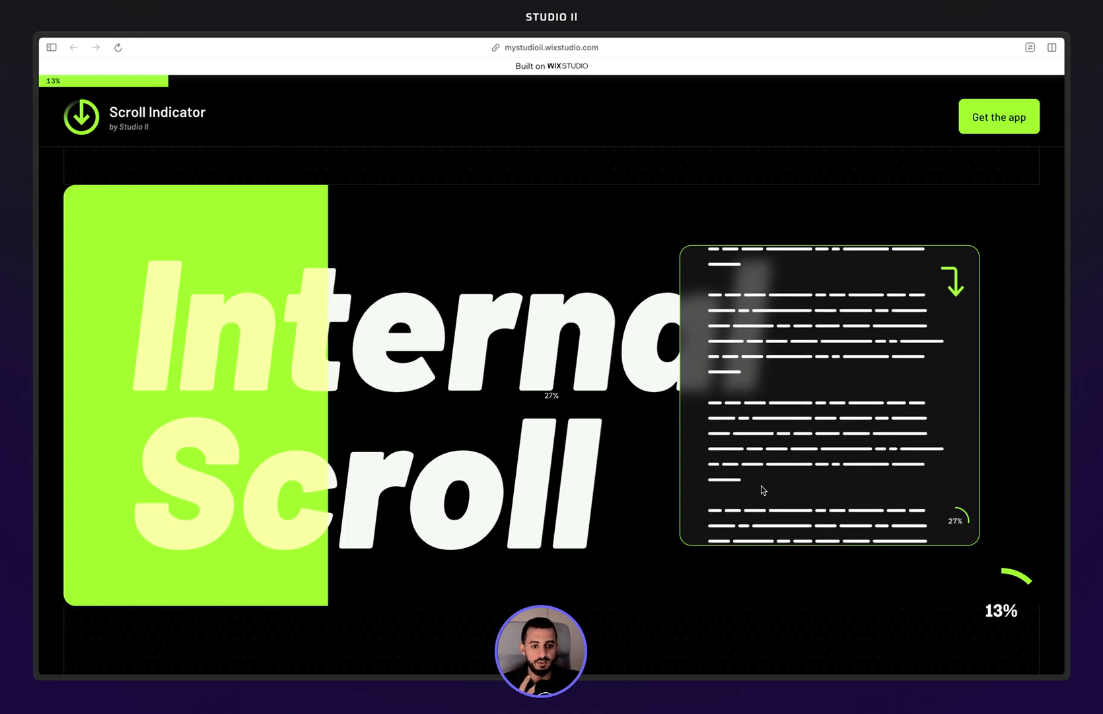
scroll(763, 398, "up", 1)
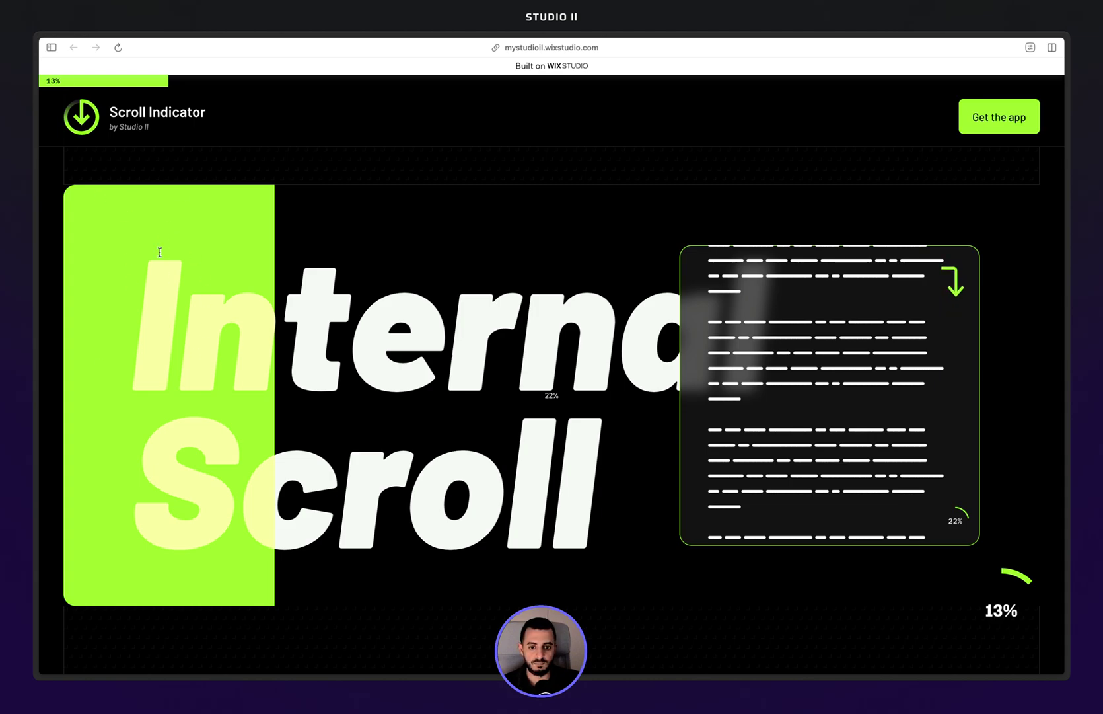
scroll(185, 351, "down", 1)
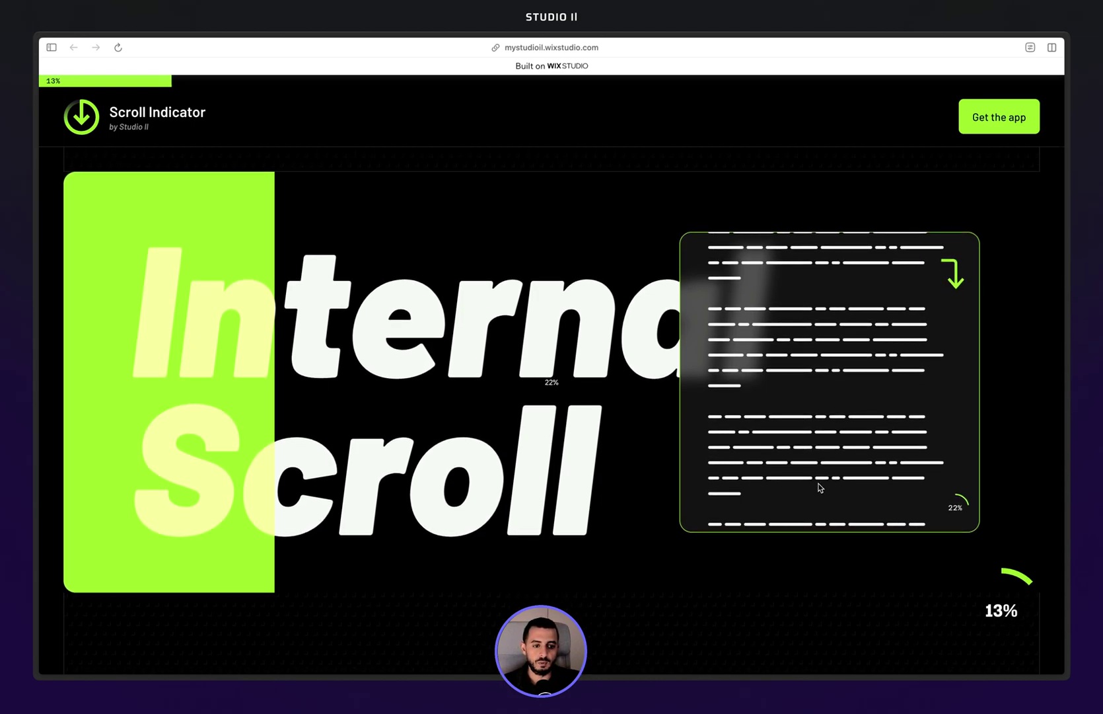
scroll(945, 507, "down", 3)
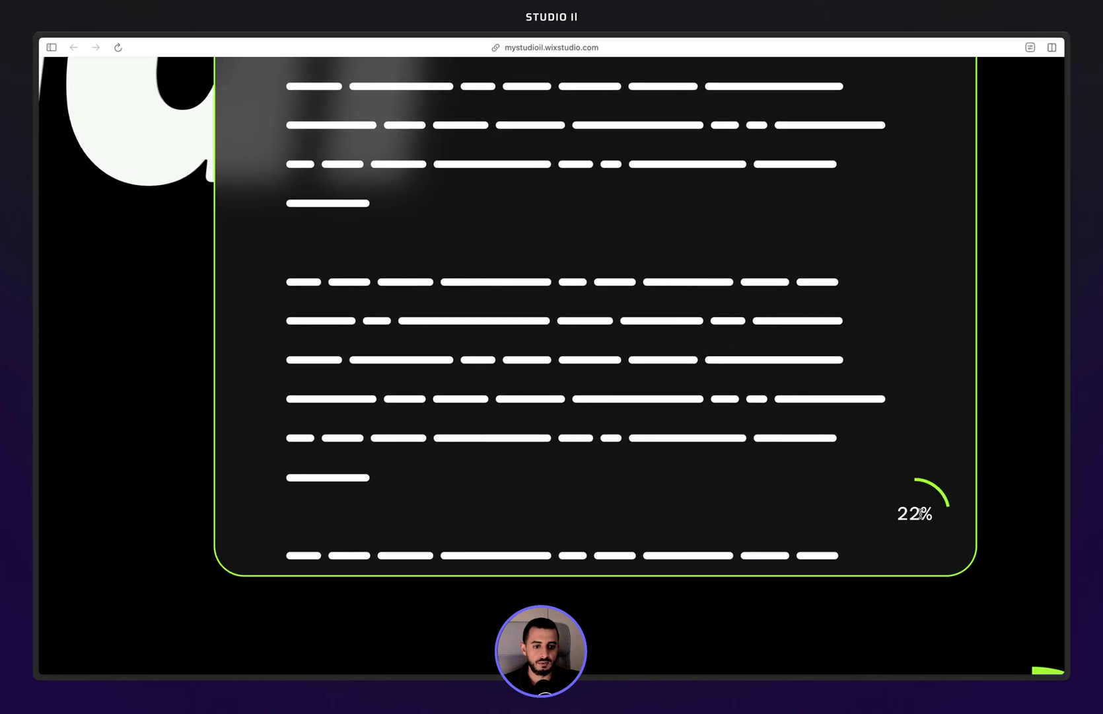
scroll(913, 513, "up", 3)
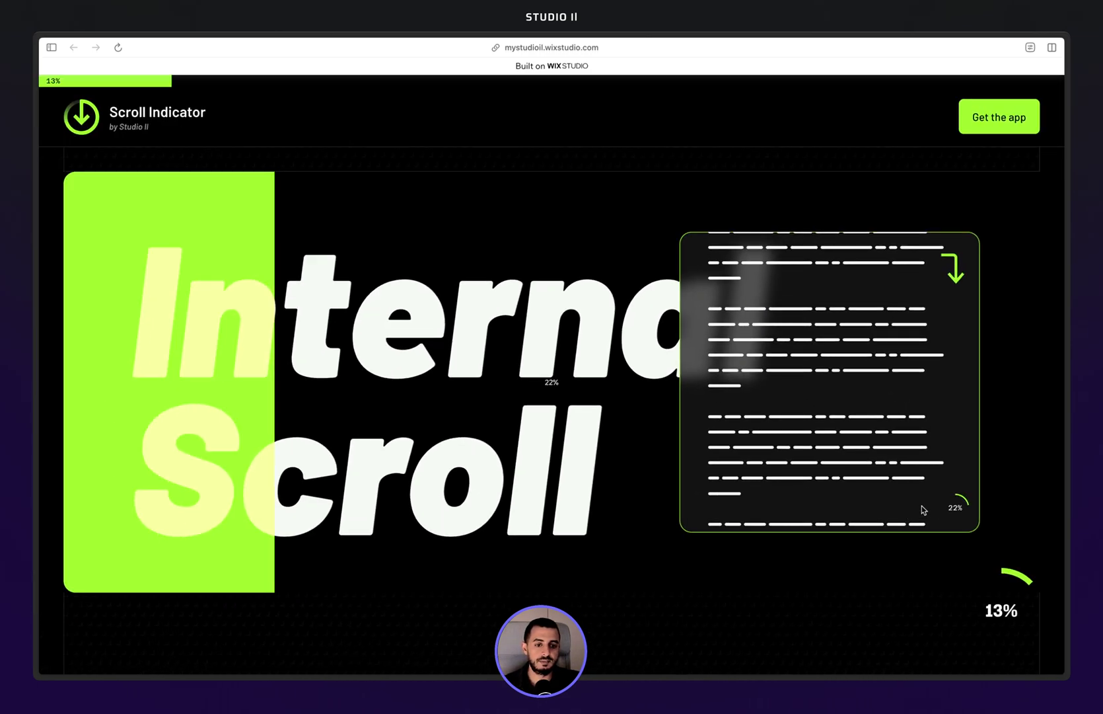
scroll(918, 507, "down", 5)
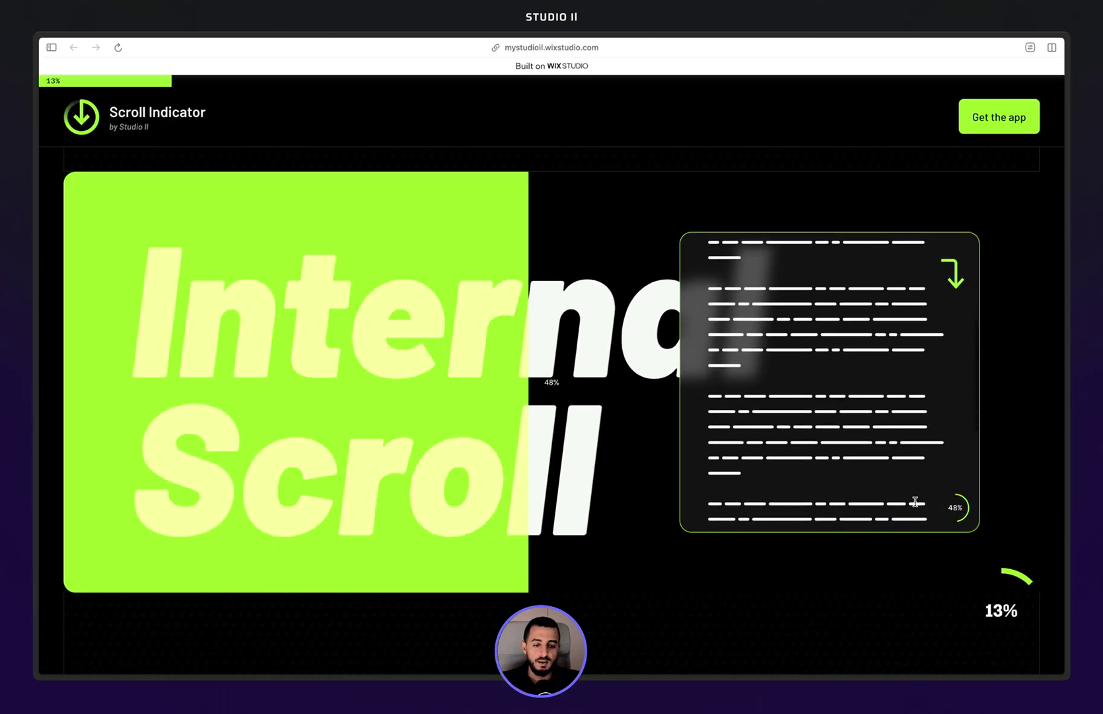
scroll(915, 505, "down", 3)
scroll(916, 501, "up", 2)
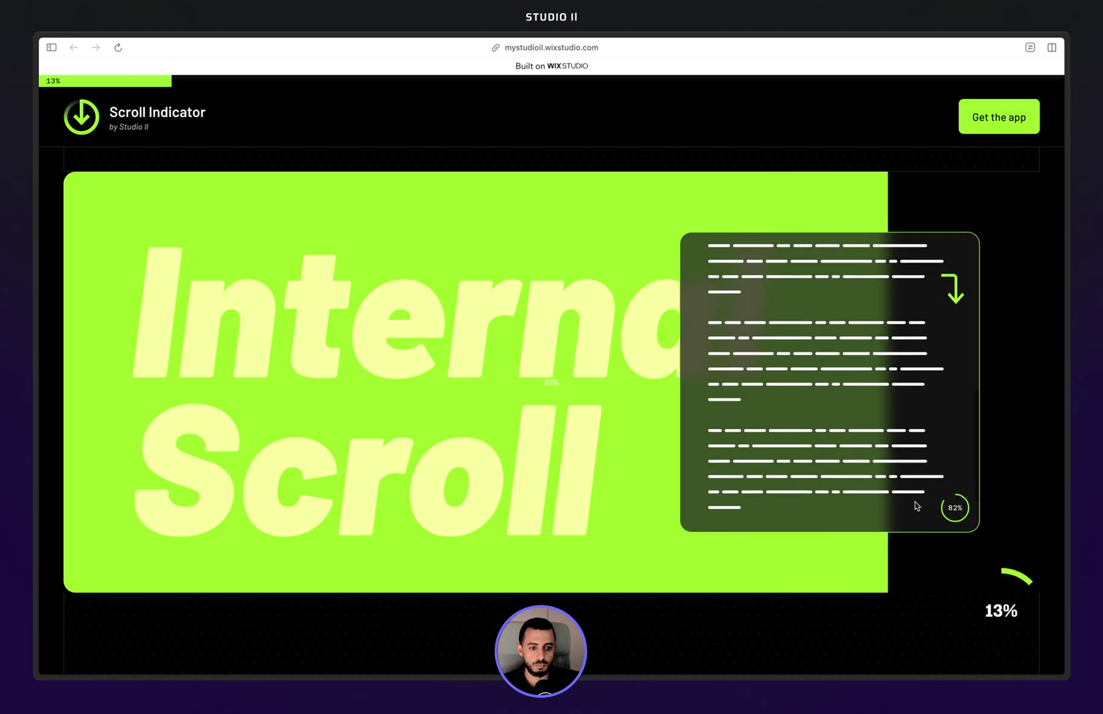
scroll(916, 500, "down", 3)
scroll(915, 501, "up", 6)
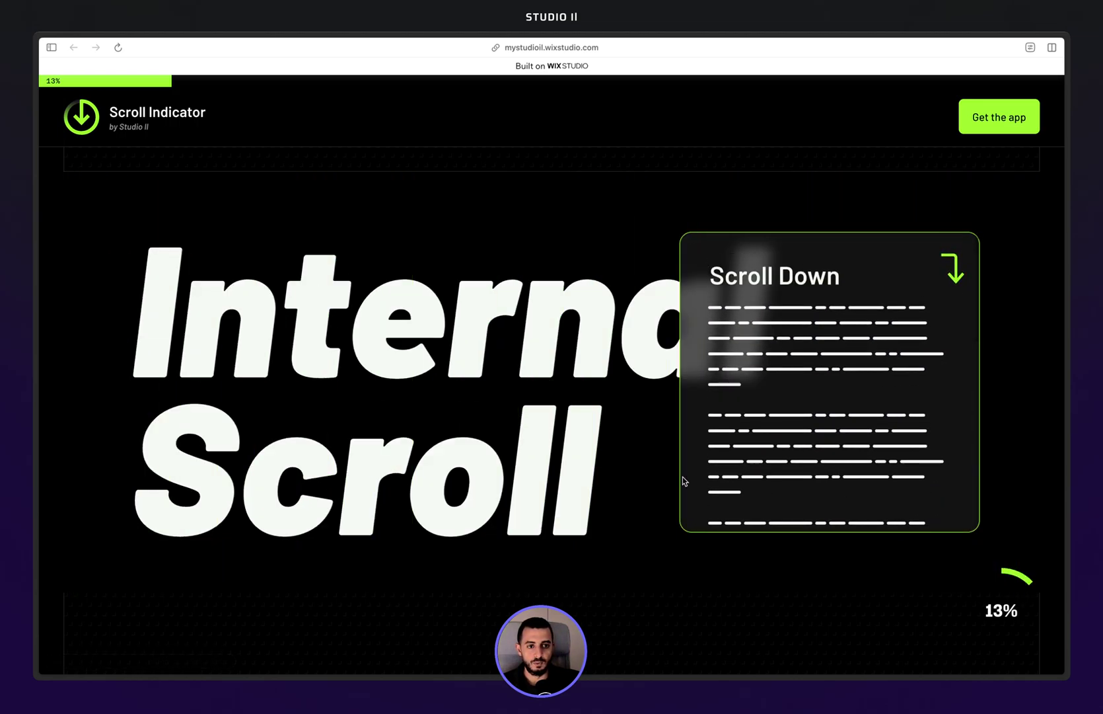
scroll(679, 474, "up", 2)
scroll(675, 473, "up", 5)
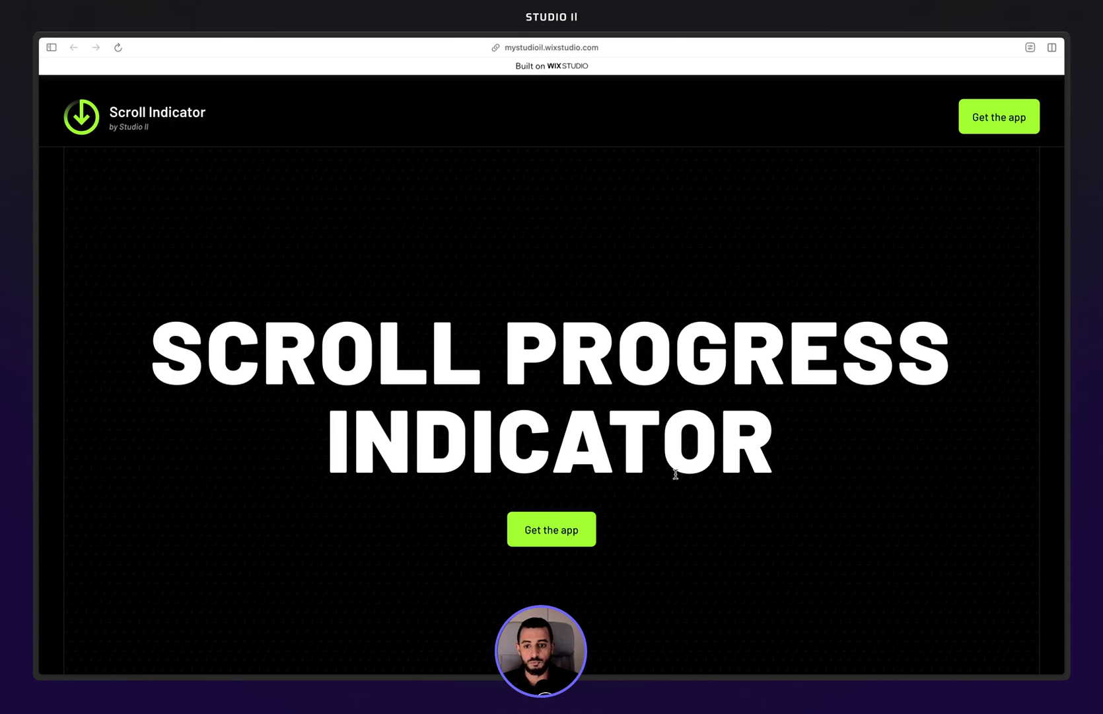
key("ctrl+Tab")
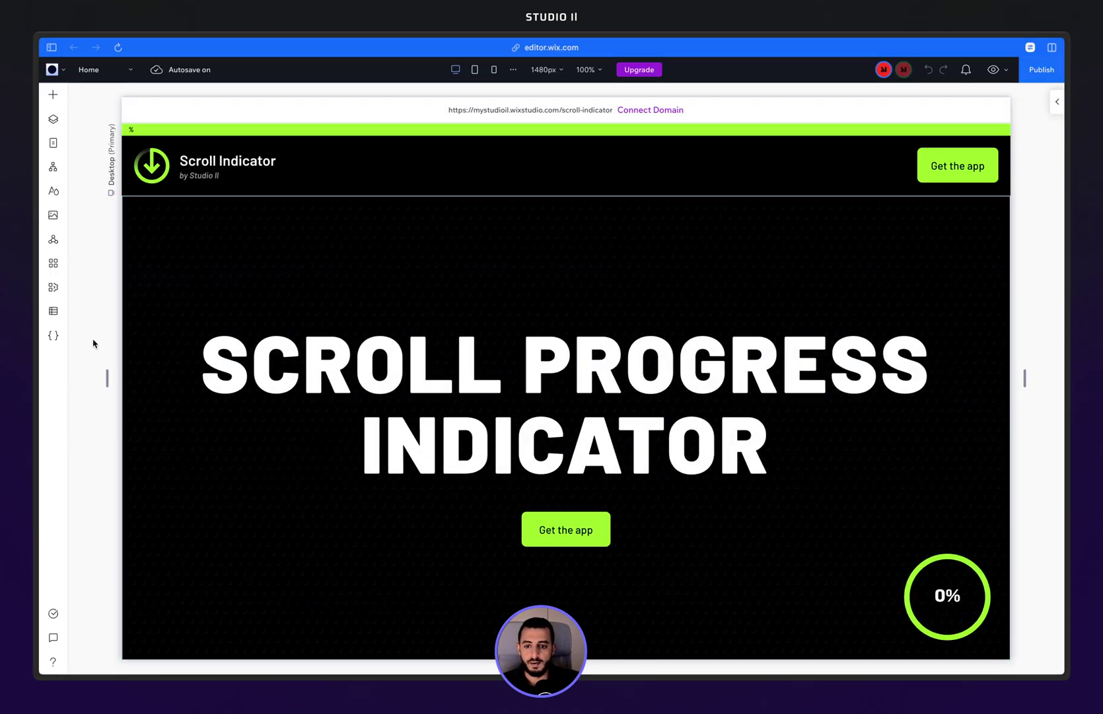
Collapse the page Inspector to widen the canvas and show the Quick Add element options
left_click(94, 284)
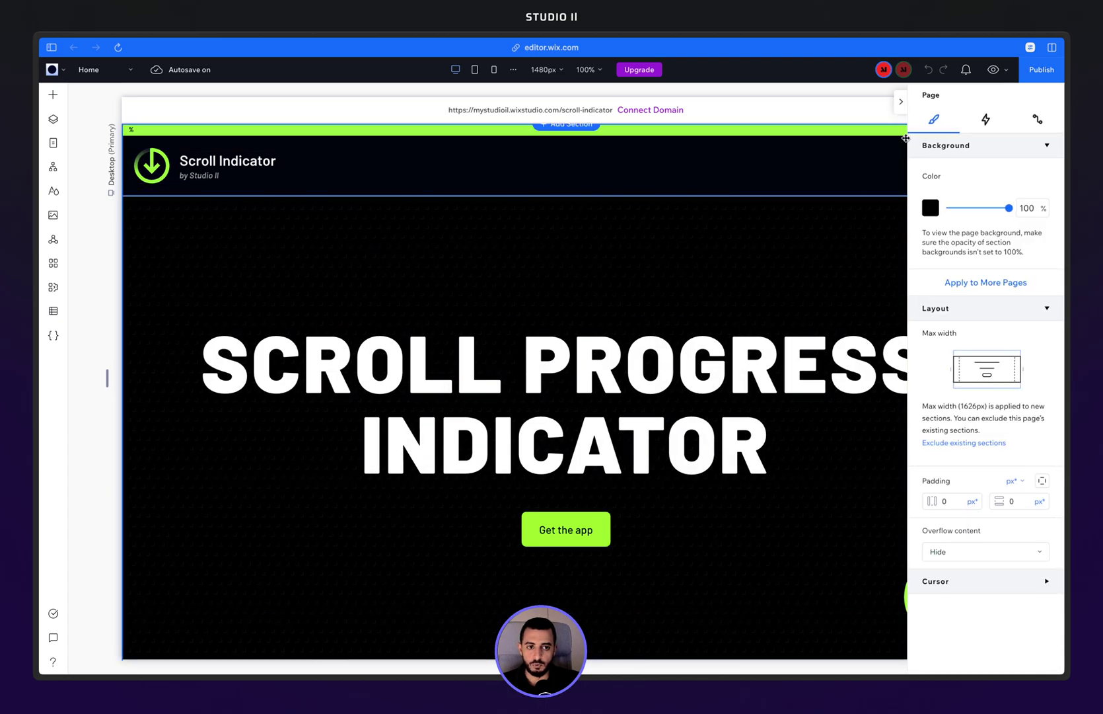
left_click(901, 101)
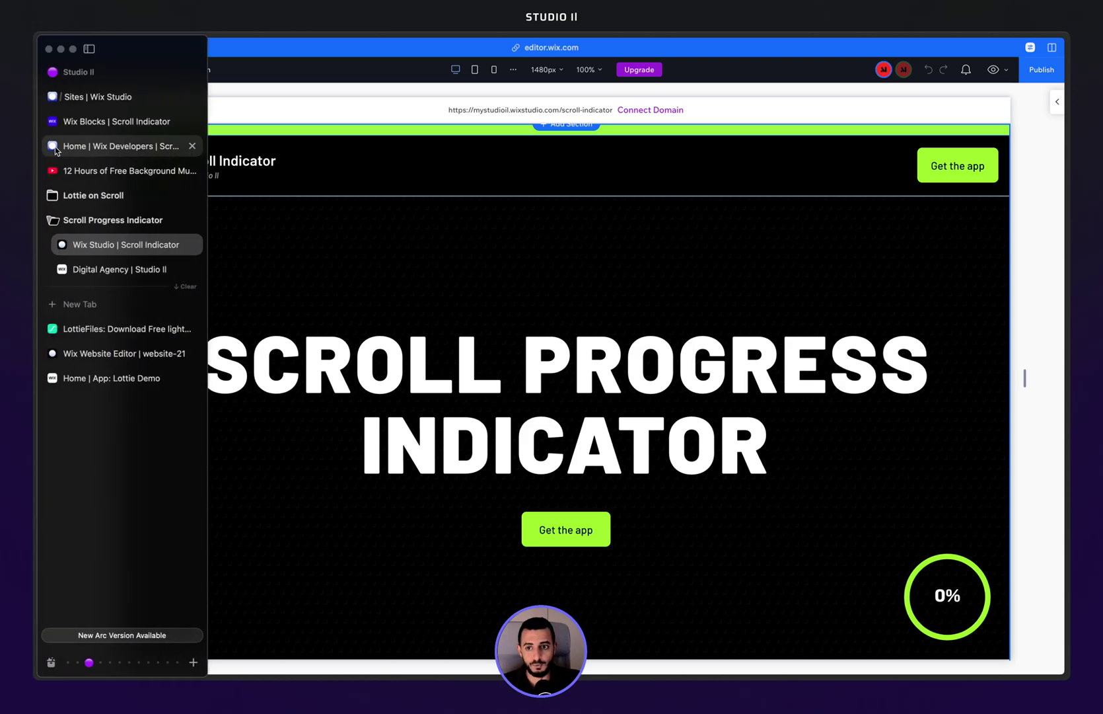
left_click(52, 96)
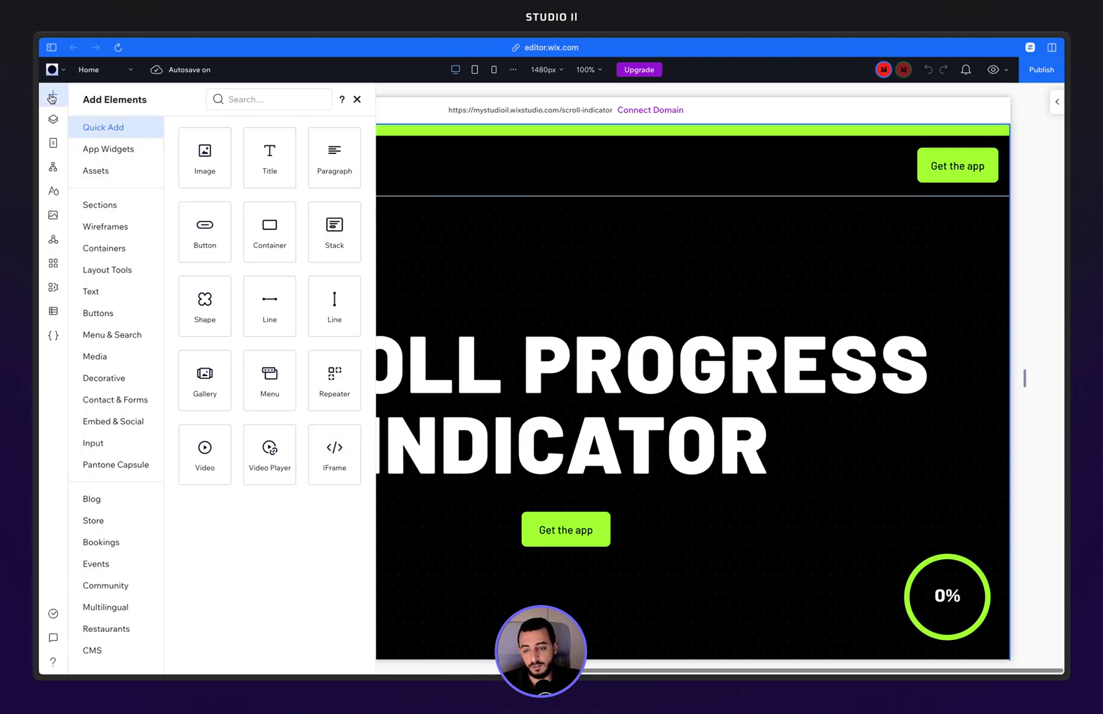
Close Add Elements and look through the Layers, Pages and Sitemap panels
left_click(52, 96)
left_click(52, 125)
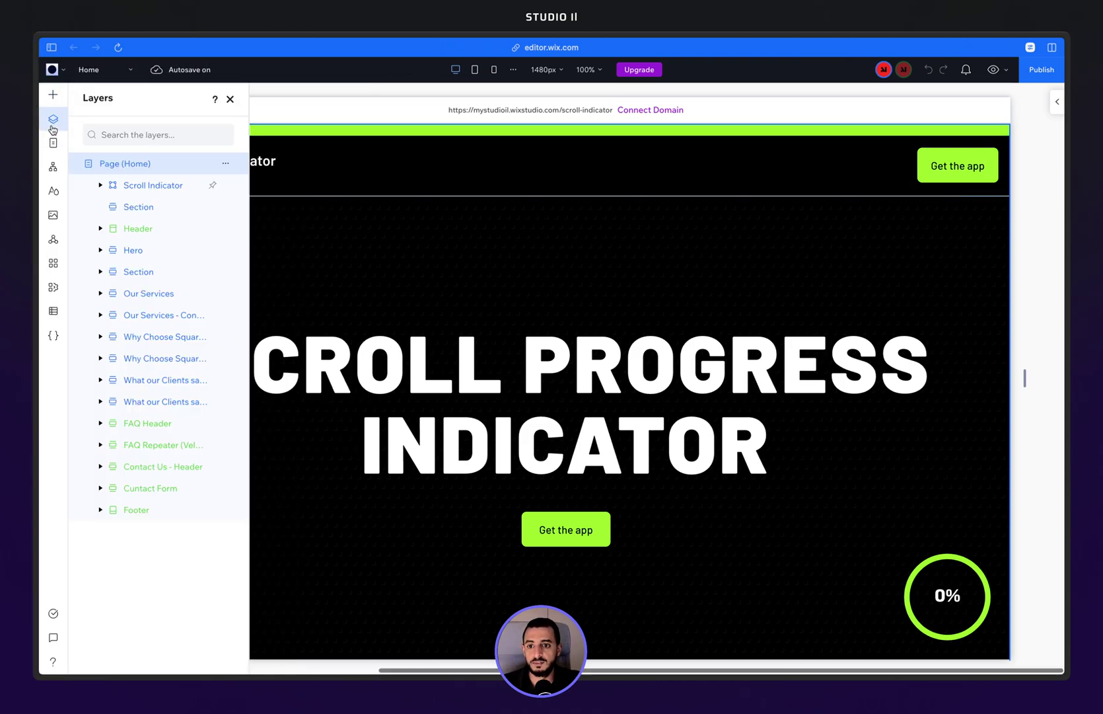
left_click(53, 144)
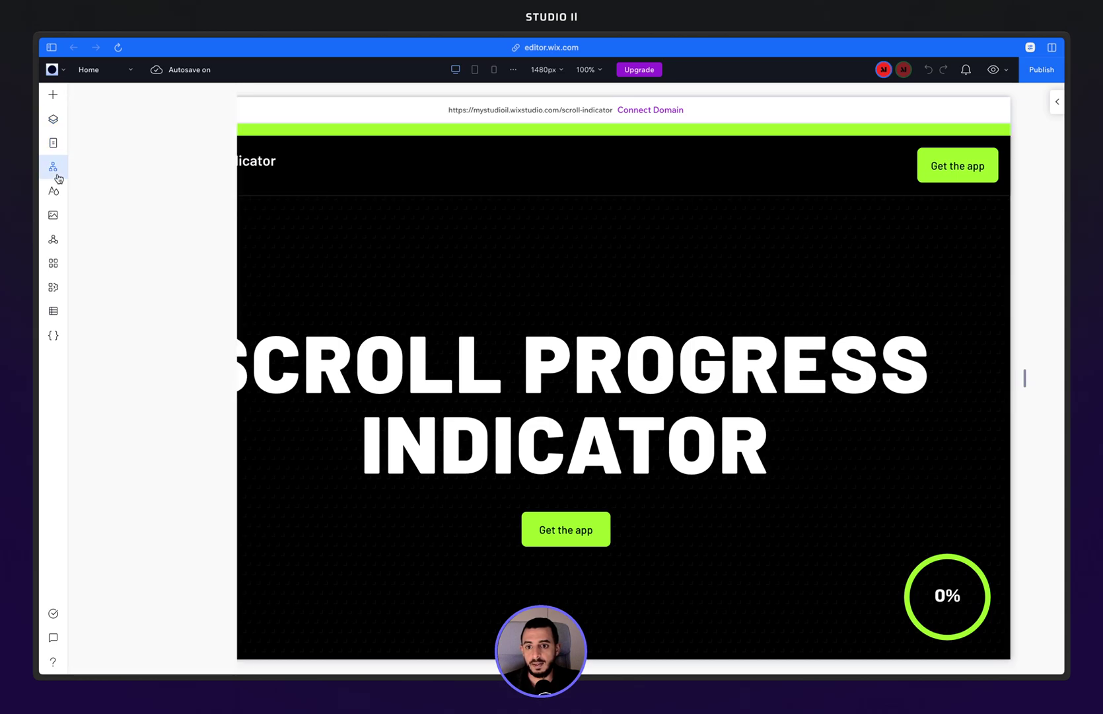
left_click(55, 173)
left_click(54, 170)
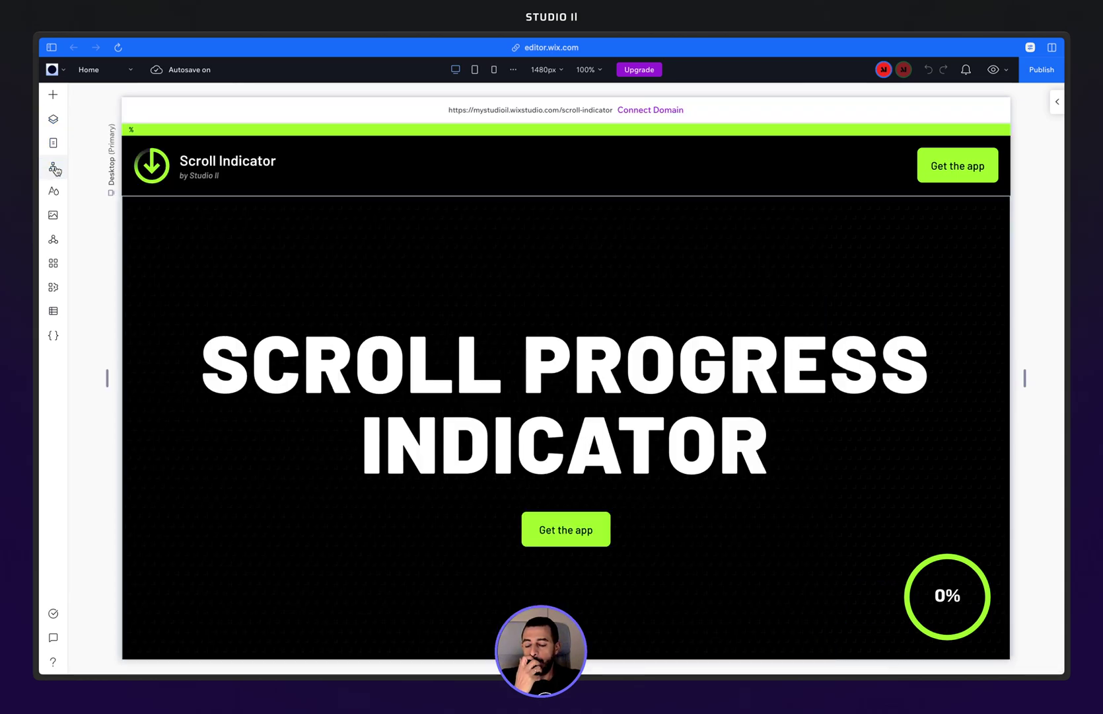
Check App Market's Custom Apps for the Scroll Progress Indicator, then close it
left_click(54, 265)
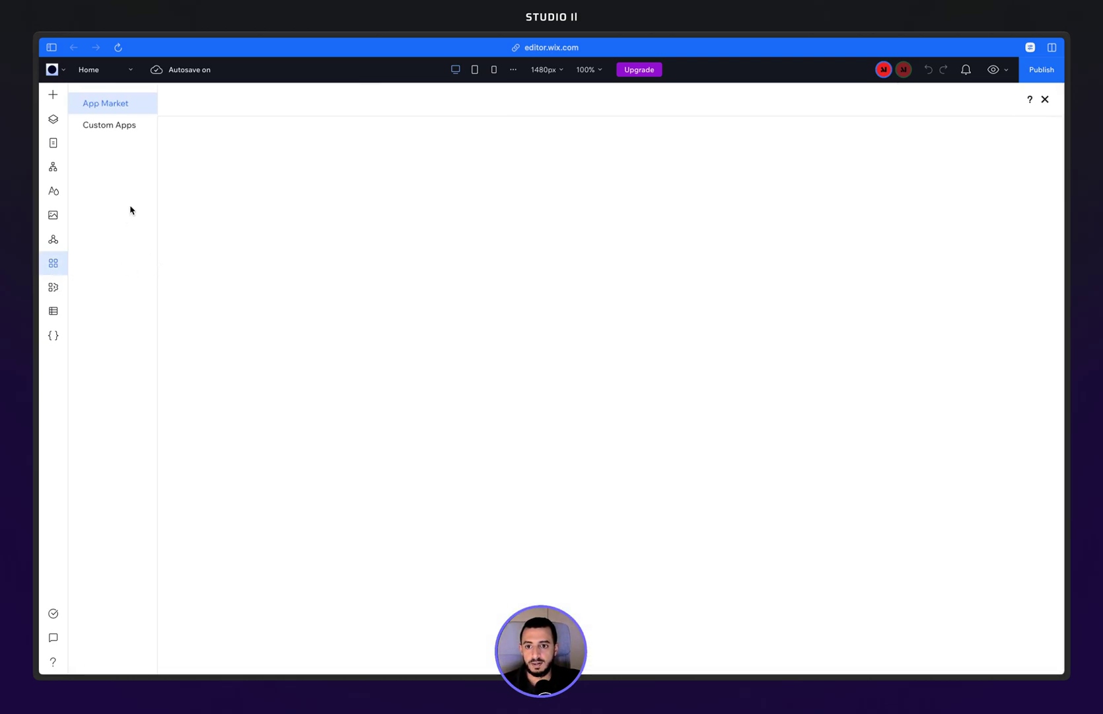
left_click(106, 125)
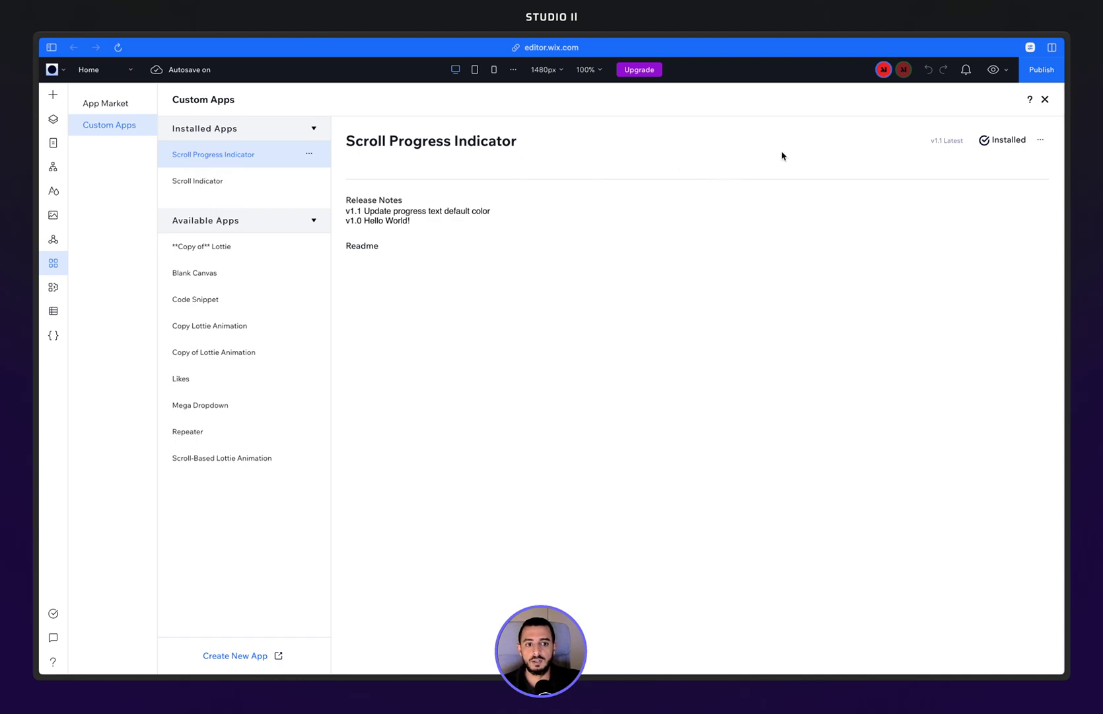
left_click(1047, 100)
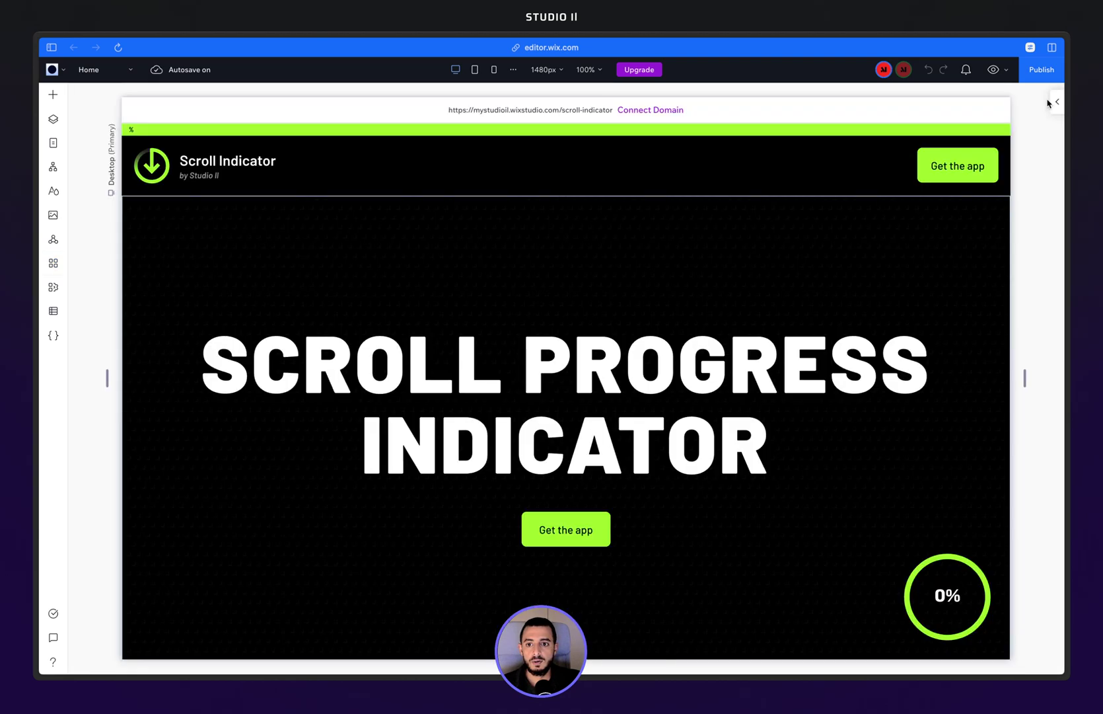
Drop the Scroll Indicator app widget onto the hero and check it on the live site
left_click(52, 95)
left_click(114, 152)
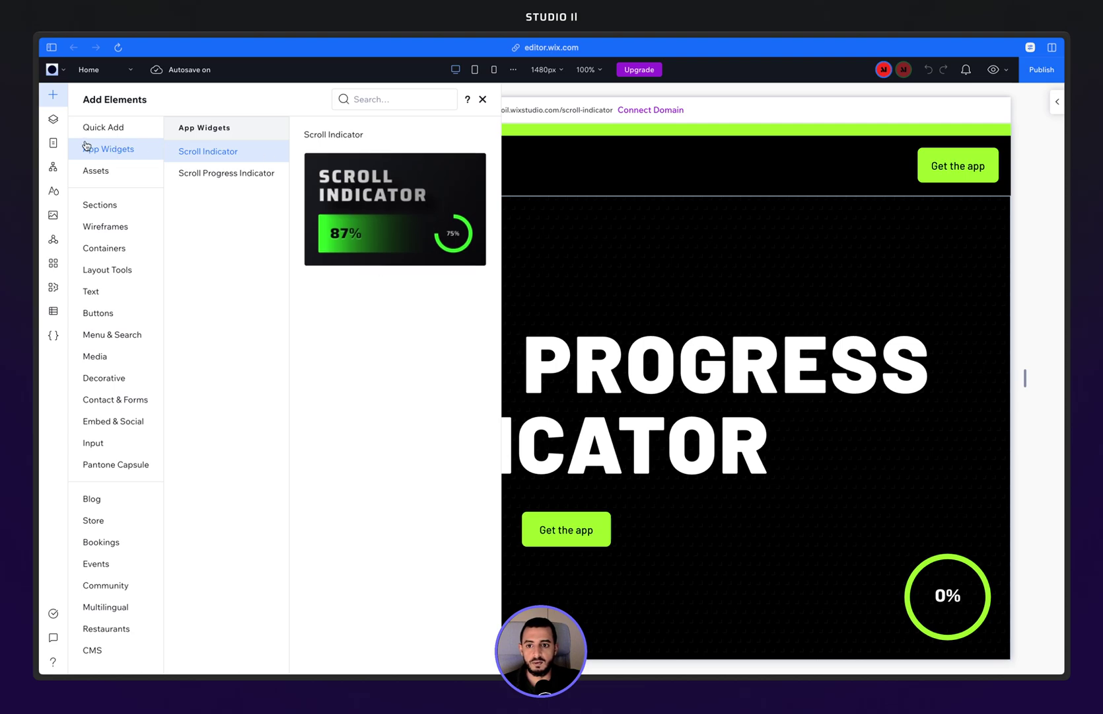
left_click_drag(370, 203, 471, 243)
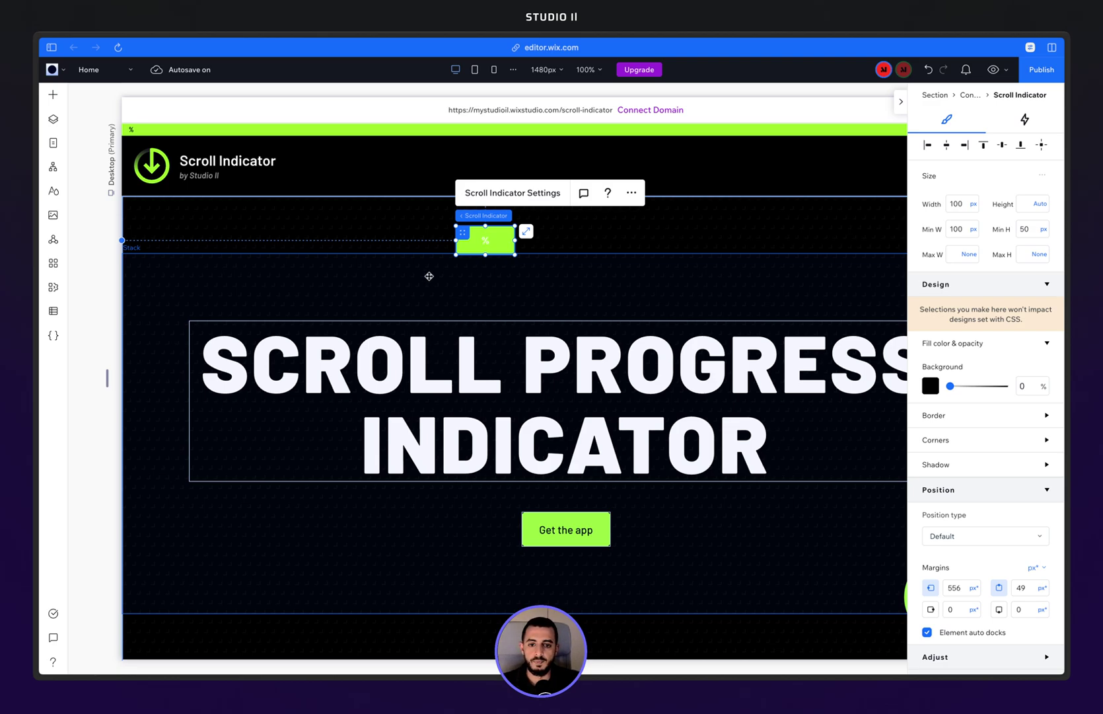
key("ctrl+Tab")
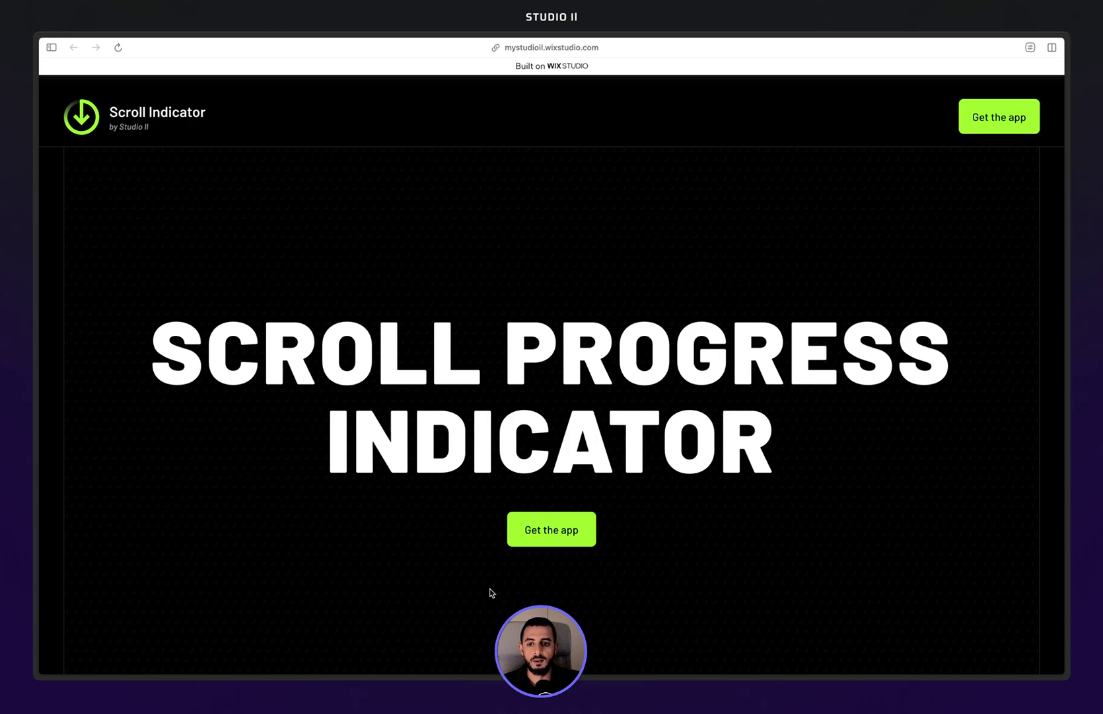
key("ctrl+shift+Tab")
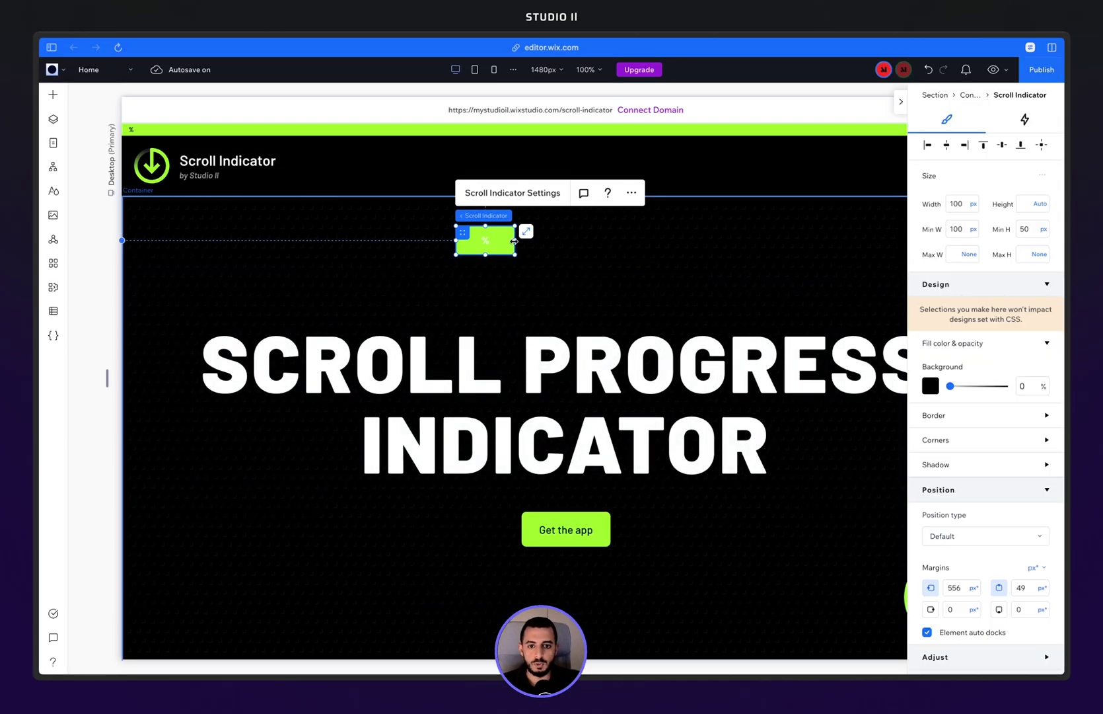
Widen the Scroll Indicator to about 355 px and make it slightly taller
left_click_drag(515, 241, 551, 241)
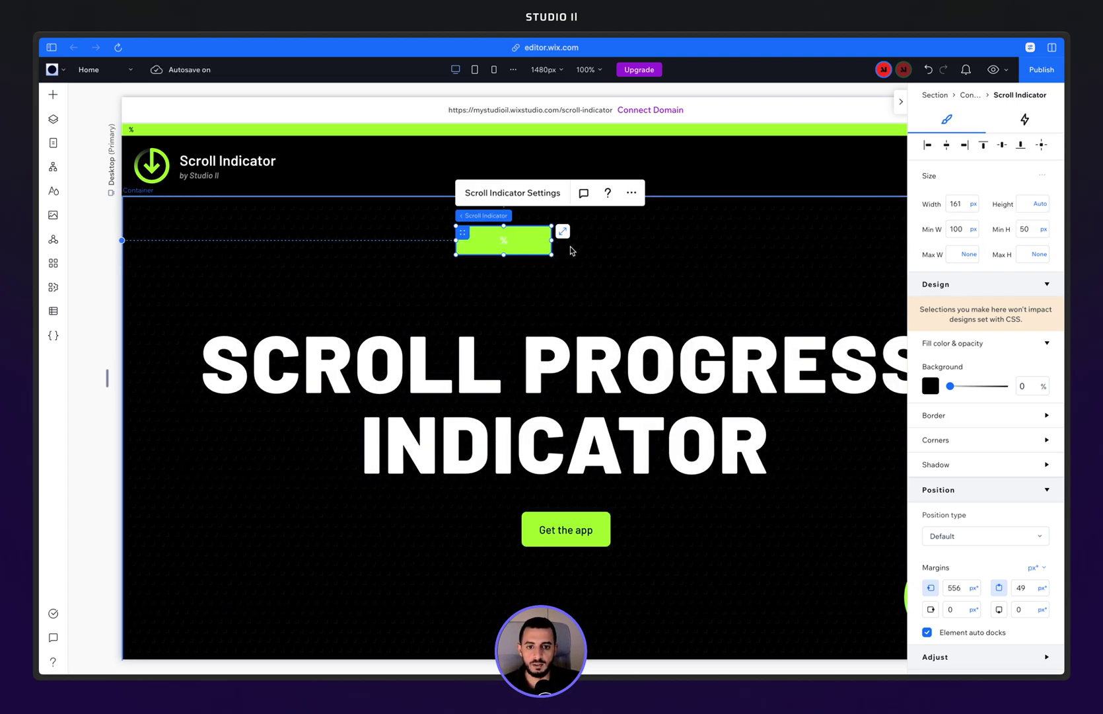
left_click_drag(552, 240, 669, 249)
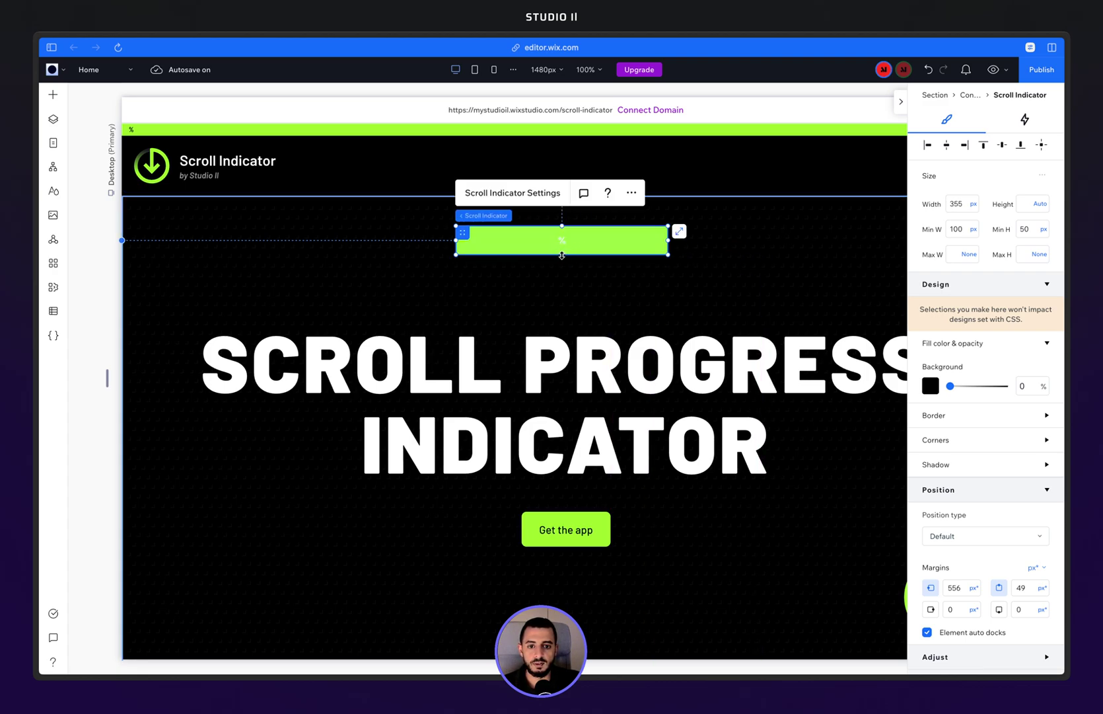
mouse_move(562, 255)
left_mouse_down()
mouse_move(563, 290)
mouse_move(565, 231)
mouse_move(569, 261)
left_mouse_up()
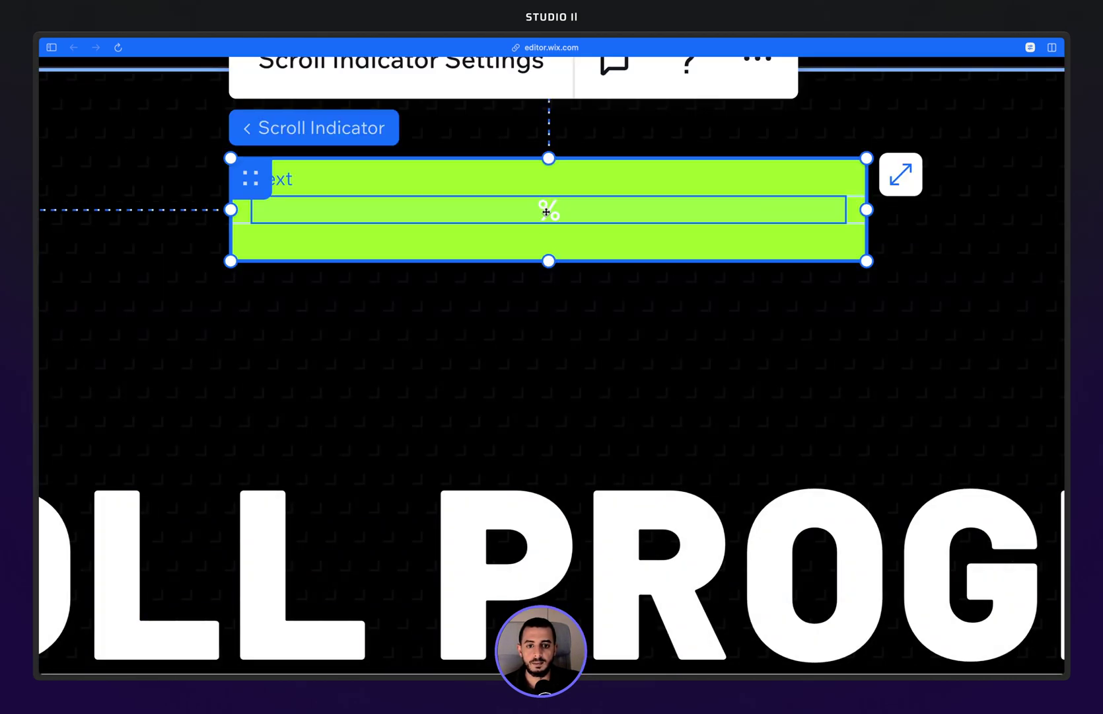
Make the indicator's percentage text black
left_click(546, 211)
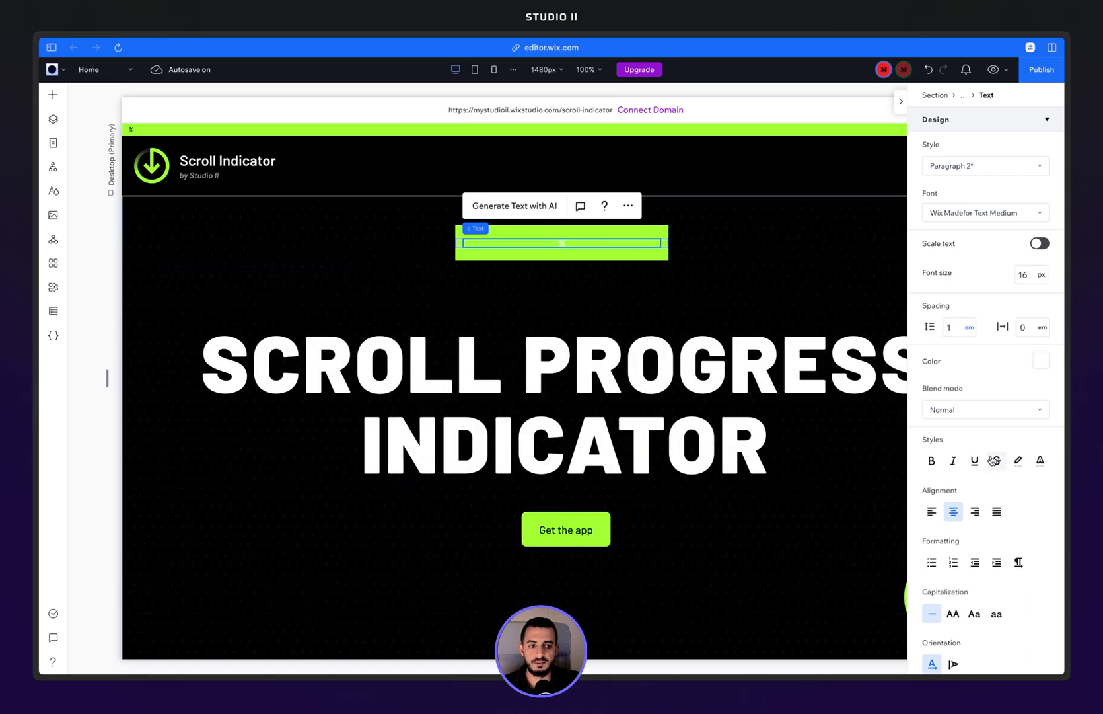
left_click(1040, 362)
left_click(942, 488)
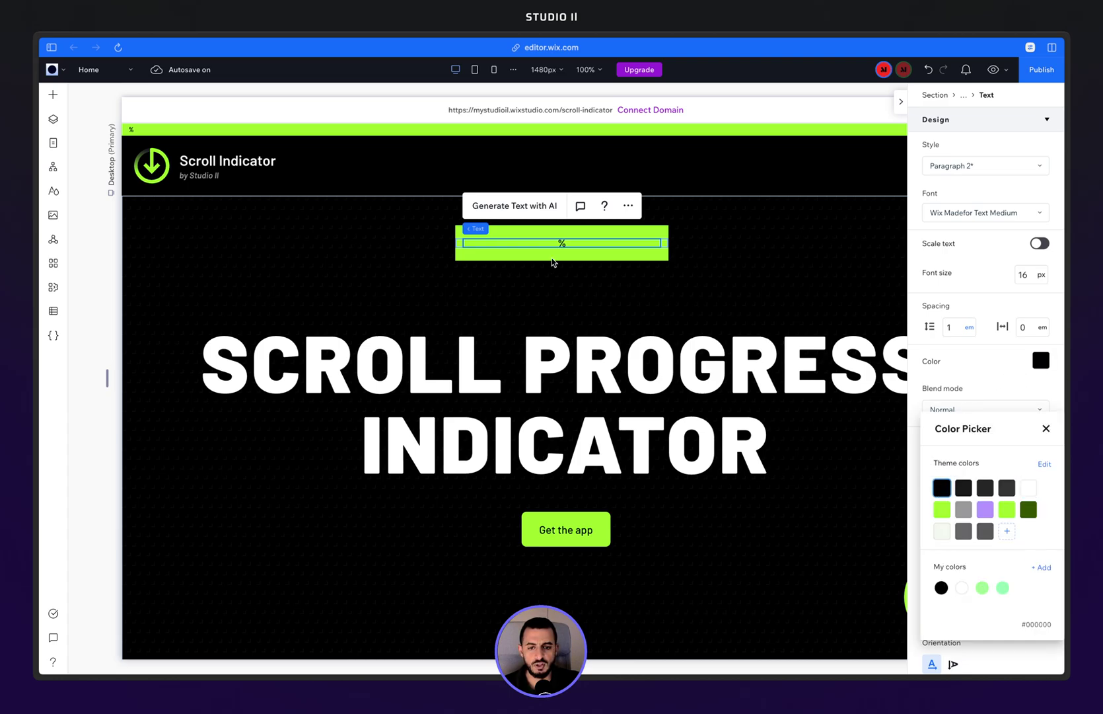
left_click(486, 231)
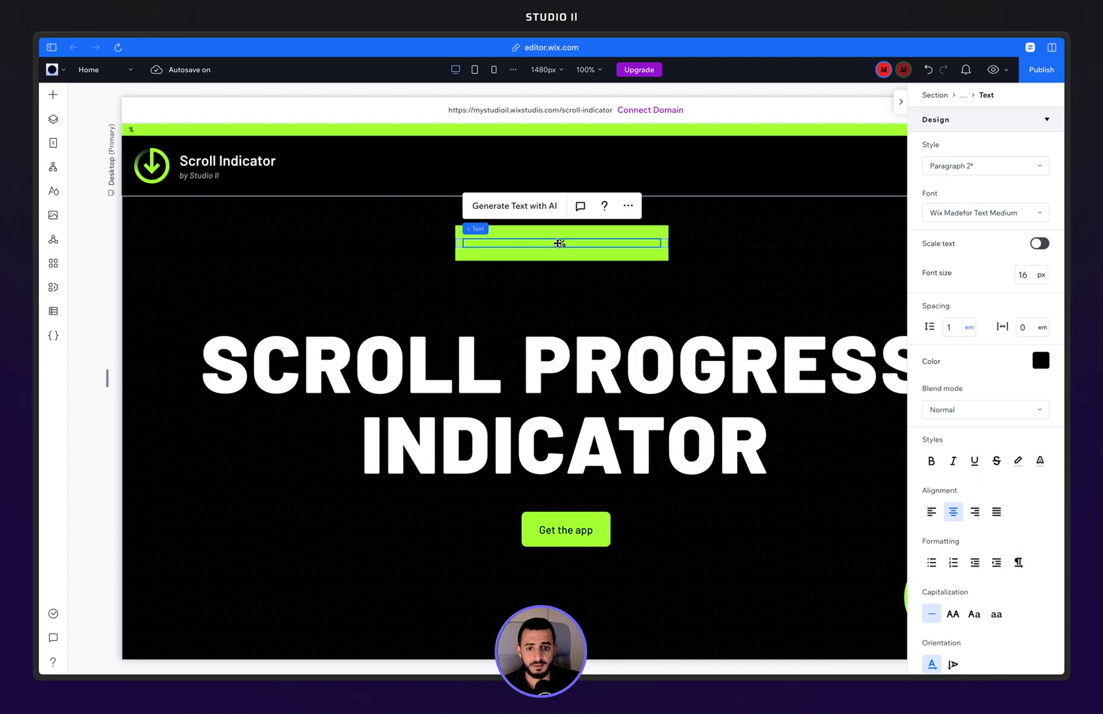
Widen the Layers panel to locate the % text, then close the layers list
left_click(61, 124)
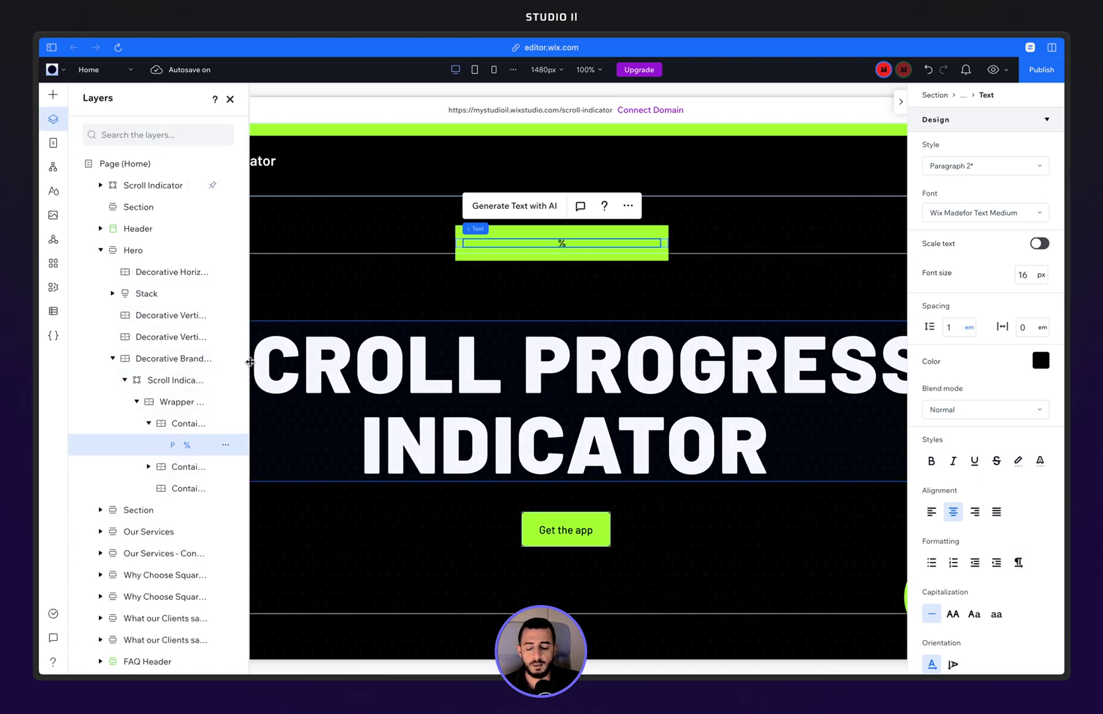
left_click_drag(249, 361, 311, 361)
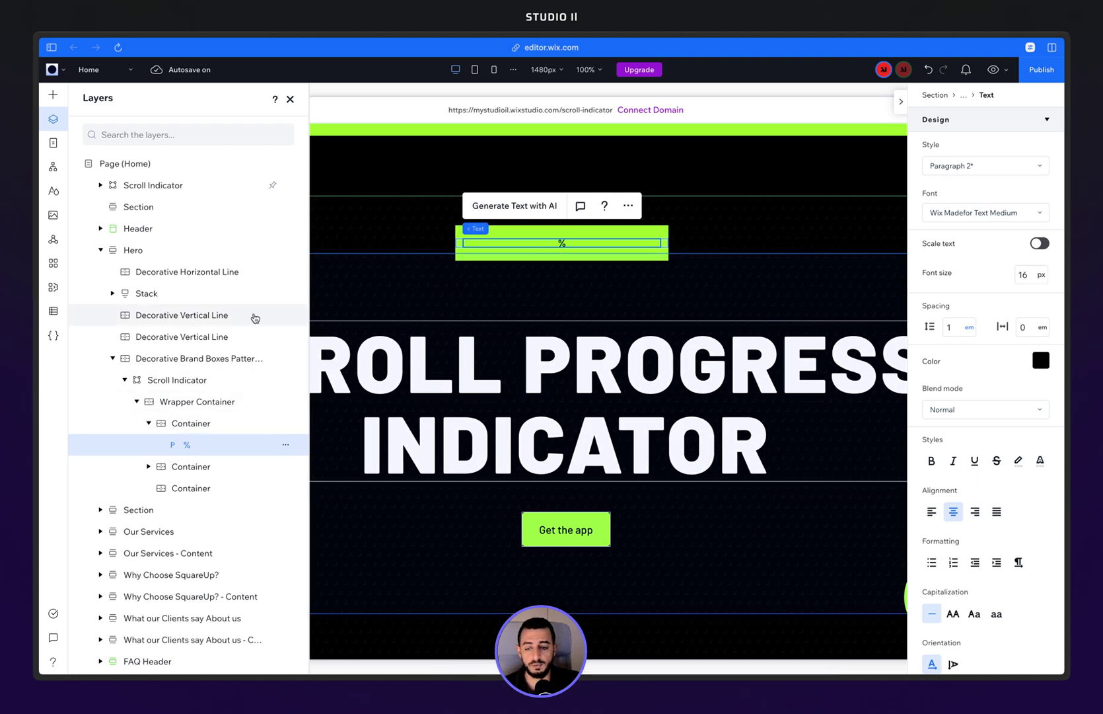
left_click(290, 99)
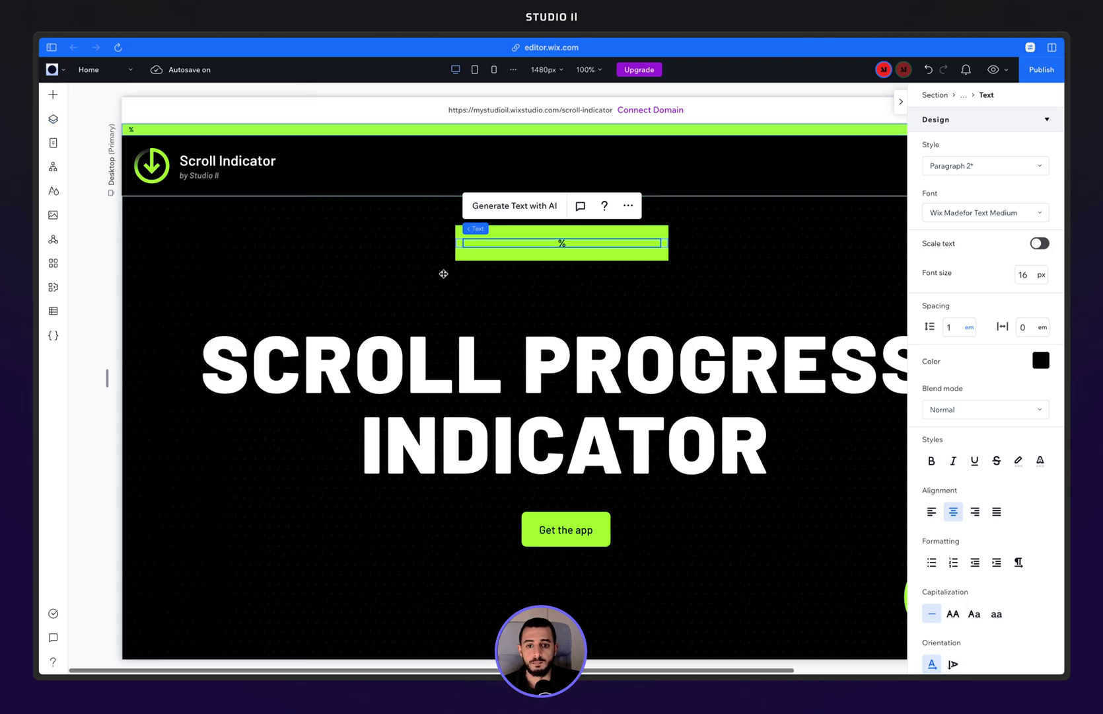
mouse_move(476, 229)
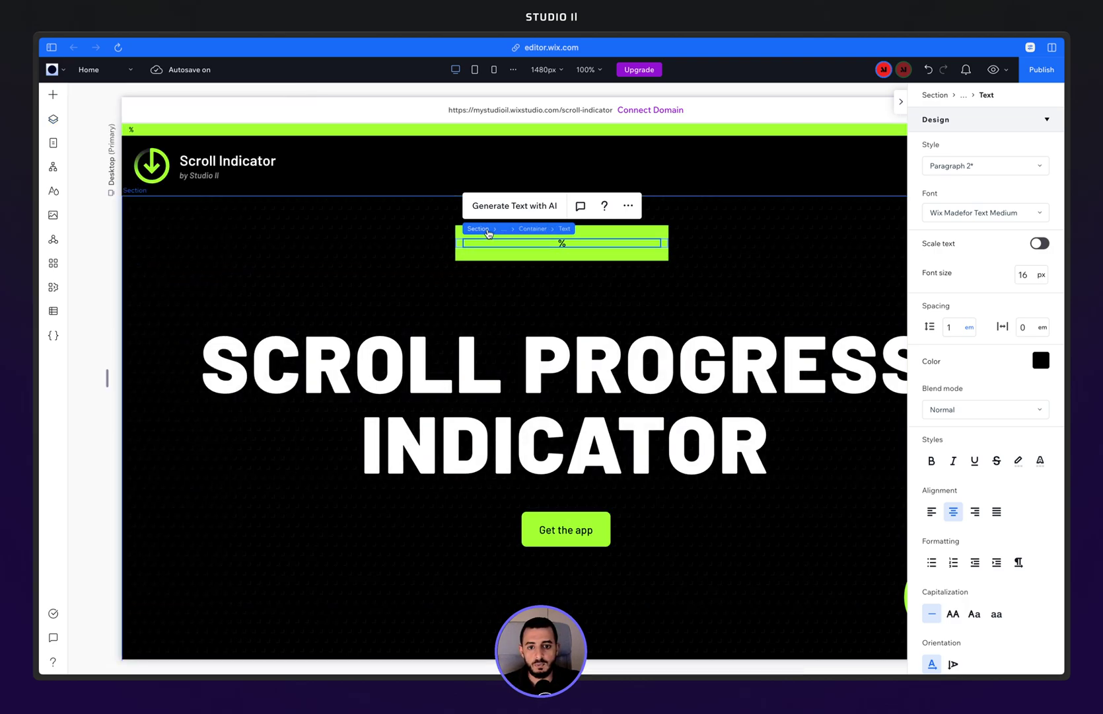
Select the Scroll Indicator and change its Indicator Shape to Circle
left_click(533, 228)
left_click(500, 241)
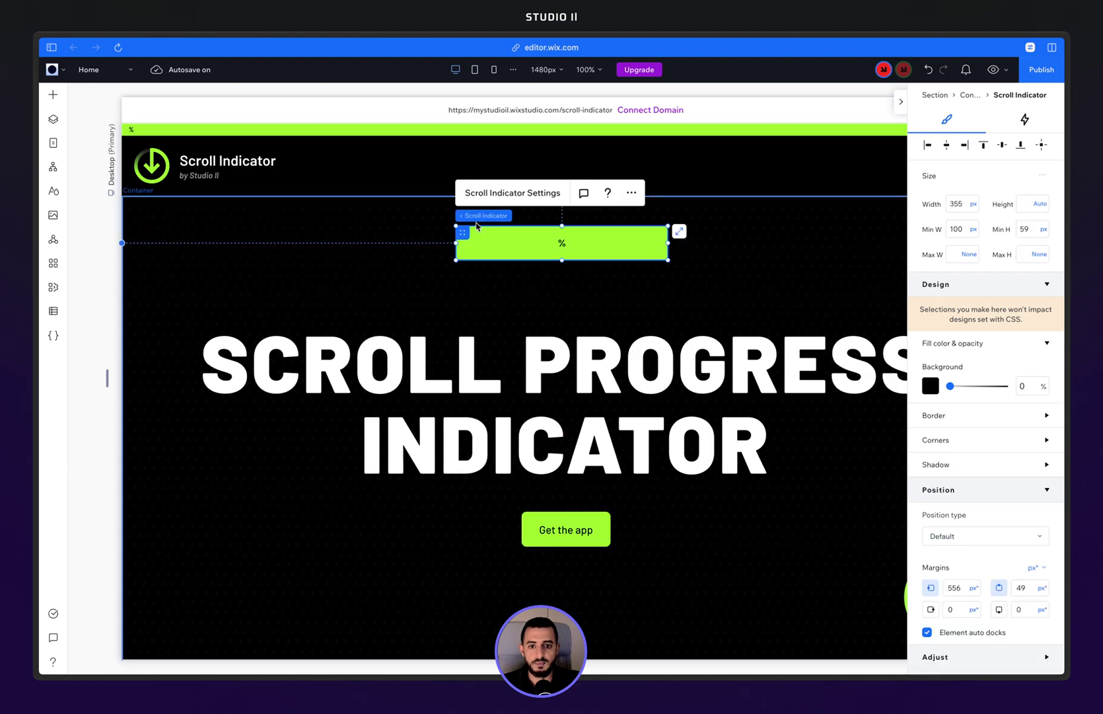
left_click(53, 119)
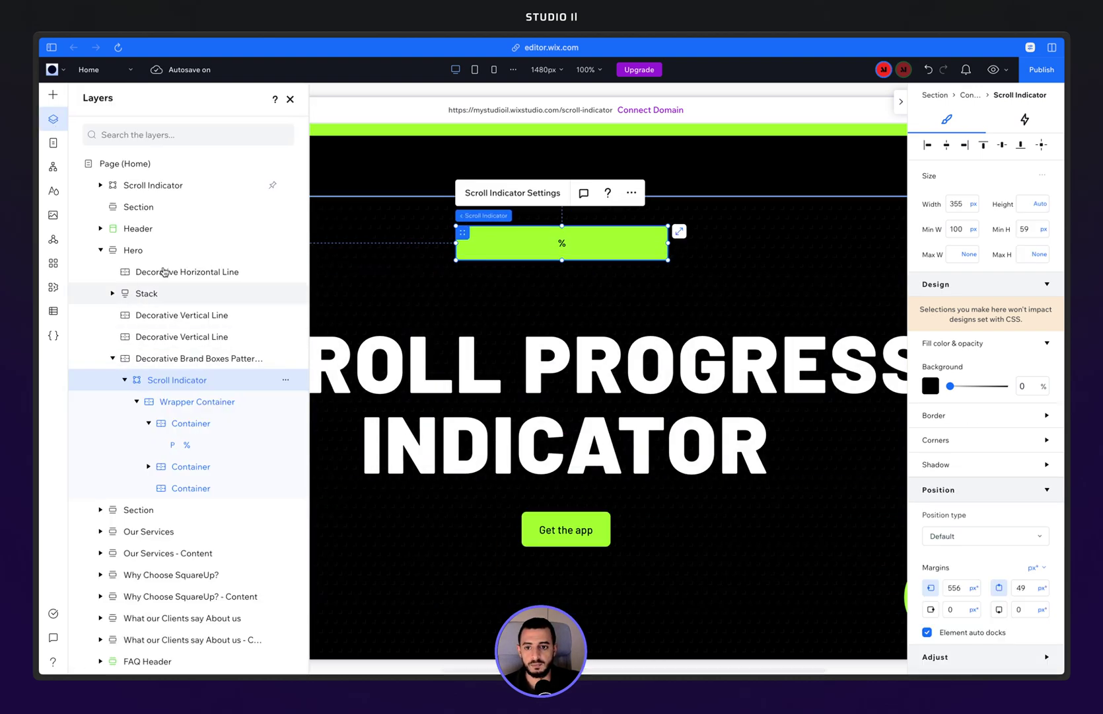
left_click(290, 99)
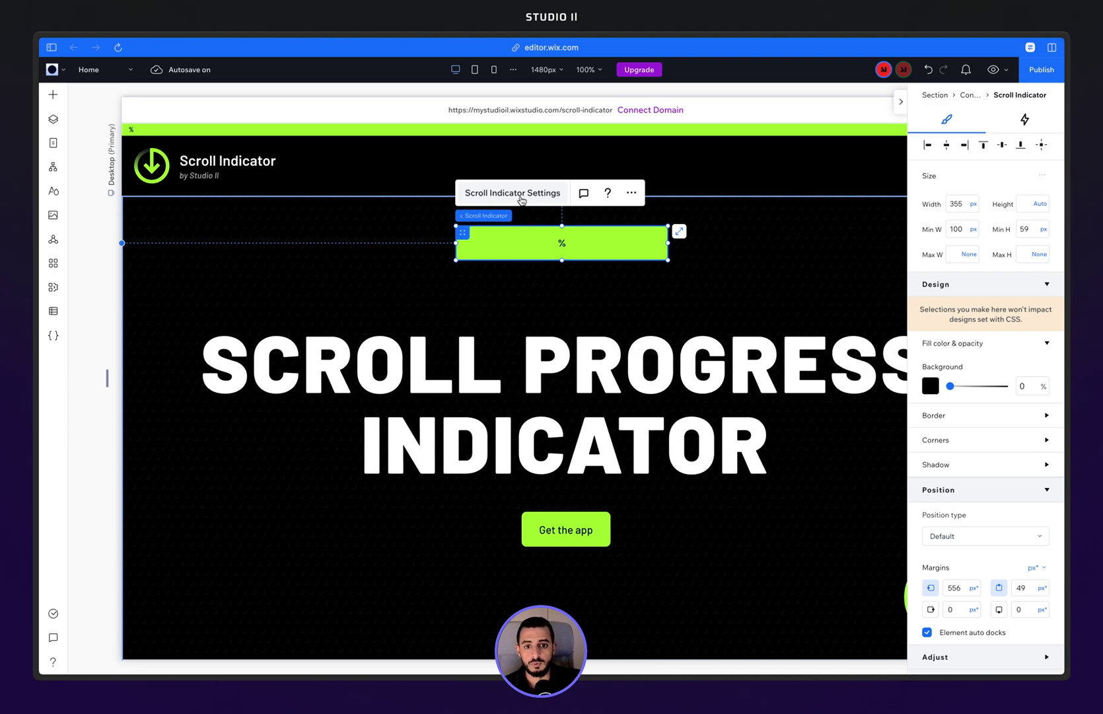
left_click(521, 197)
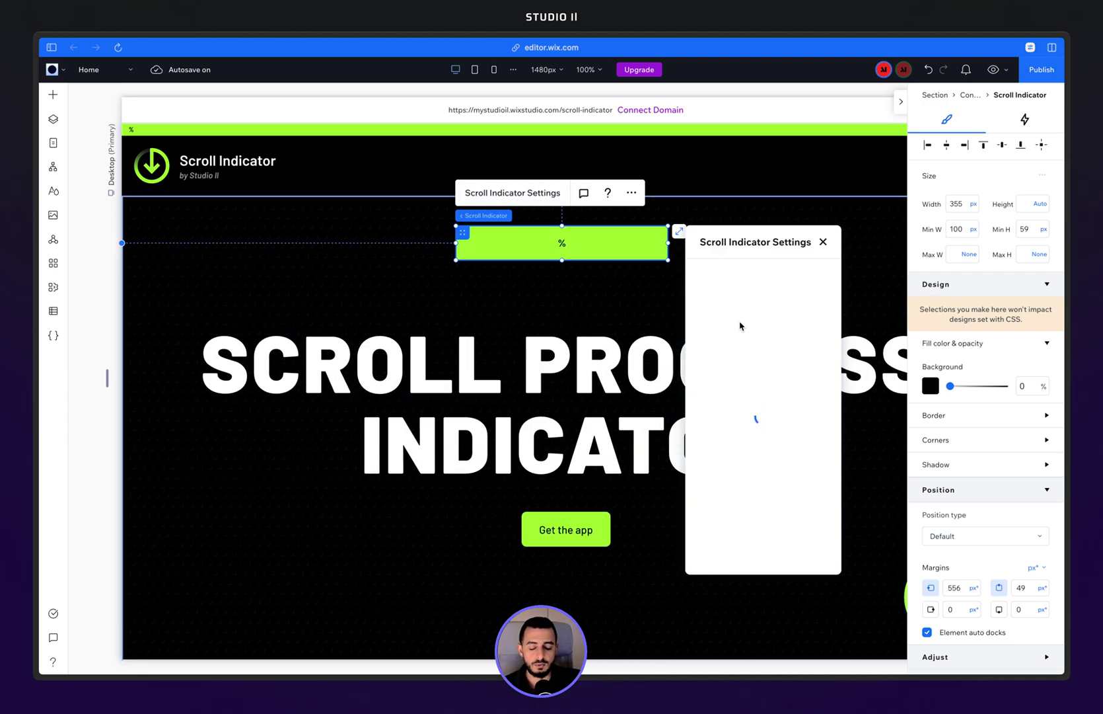
left_click_drag(747, 242, 746, 165)
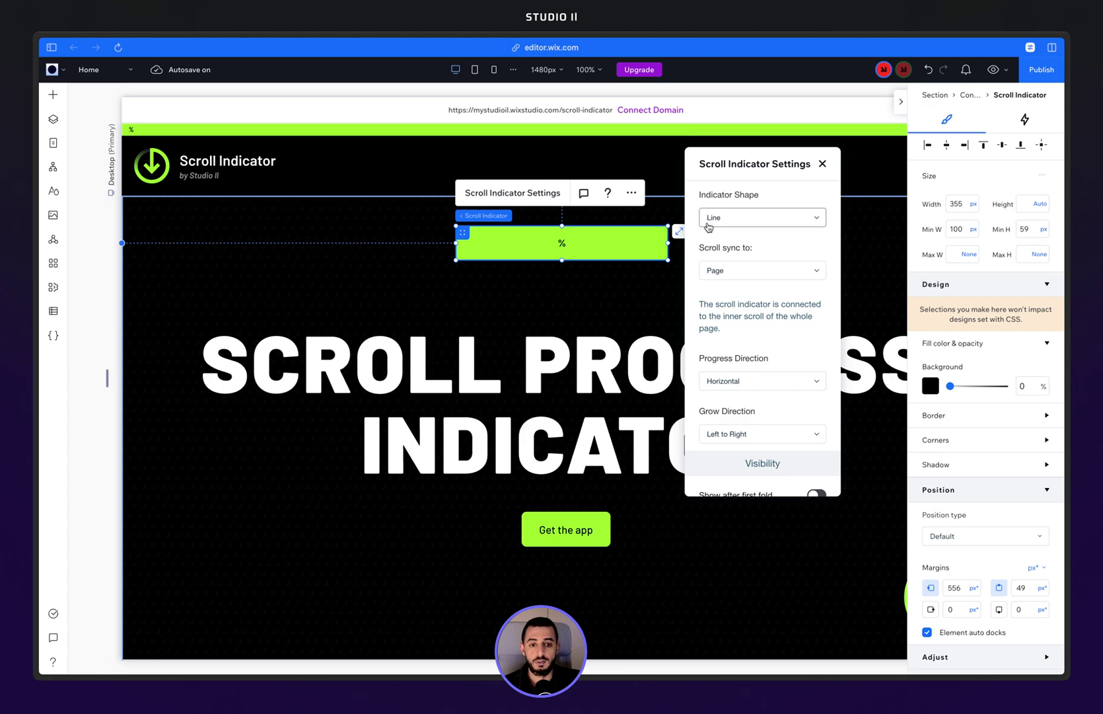
left_click(780, 219)
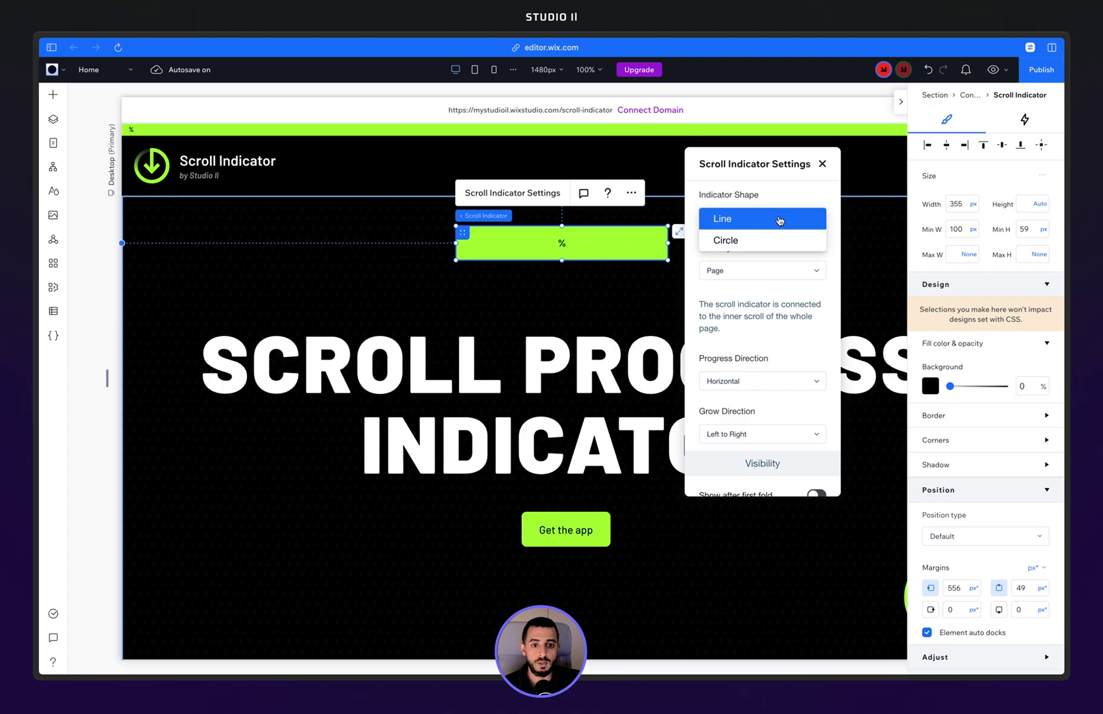
left_click(767, 242)
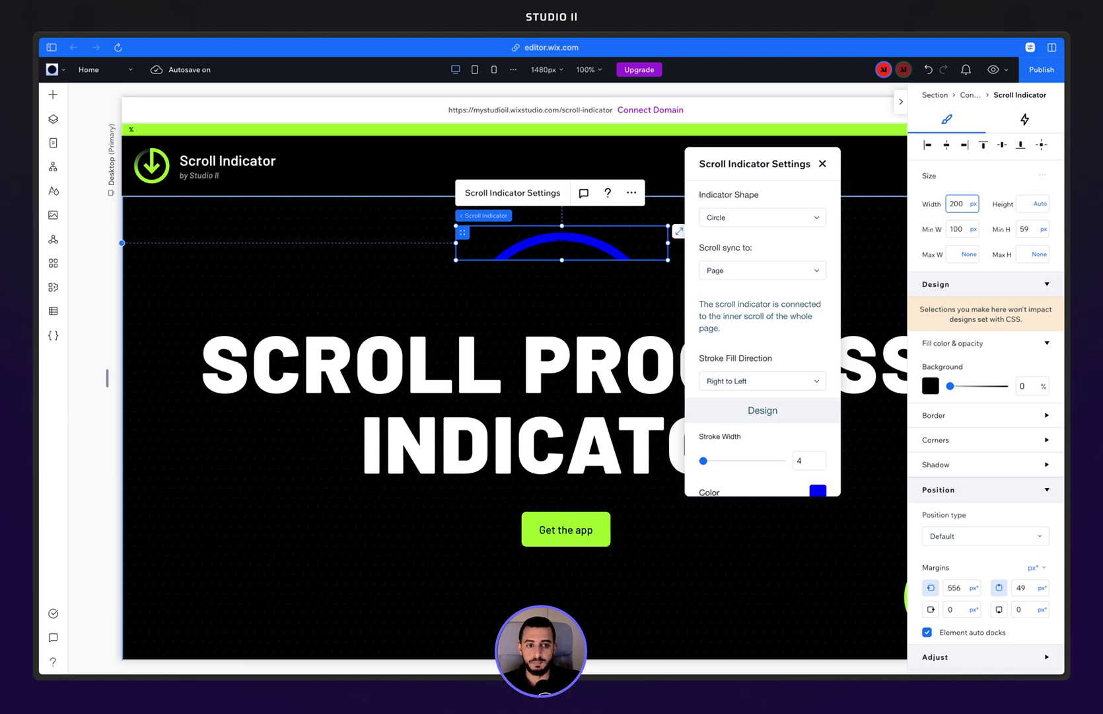
Set the indicator's width and height to 200 px
key("Tab")
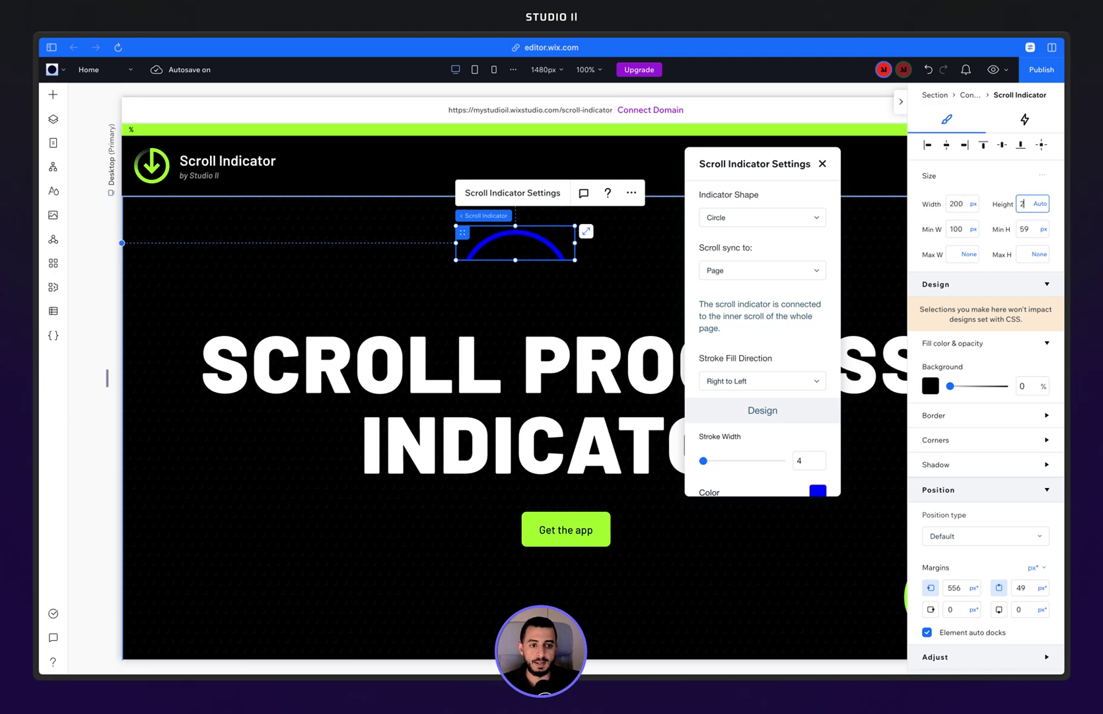
type("200")
key("Tab")
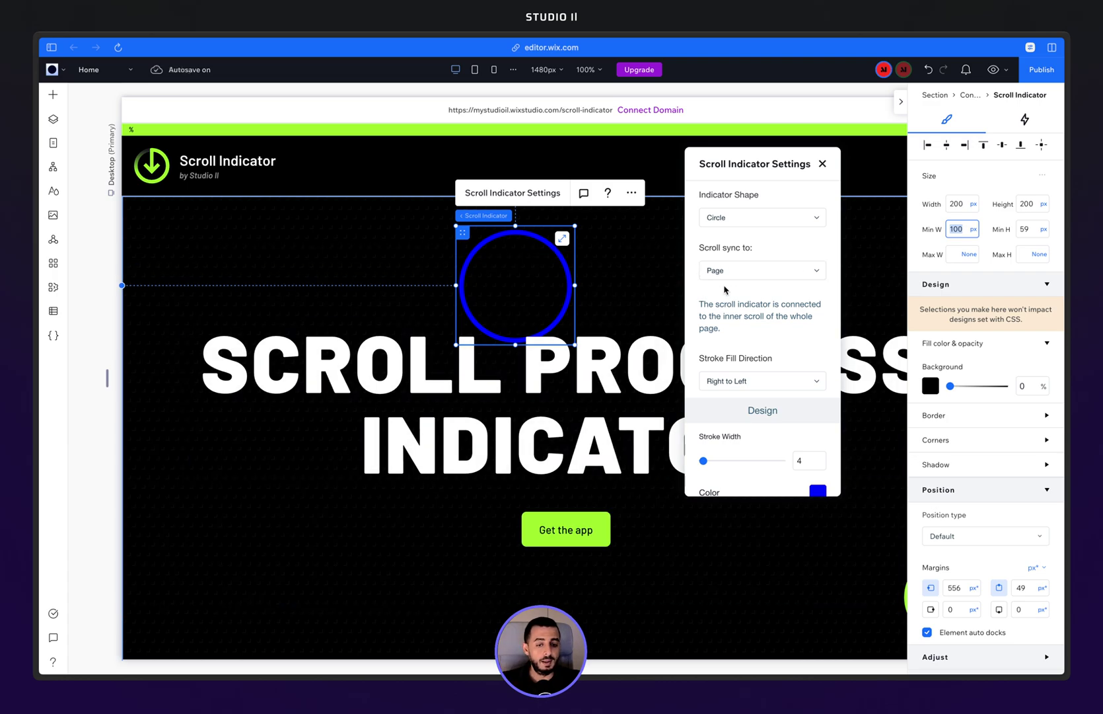
Set the circle indicator's stroke colour to the purple theme swatch
scroll(743, 355, "down", 1)
scroll(744, 356, "down", 2)
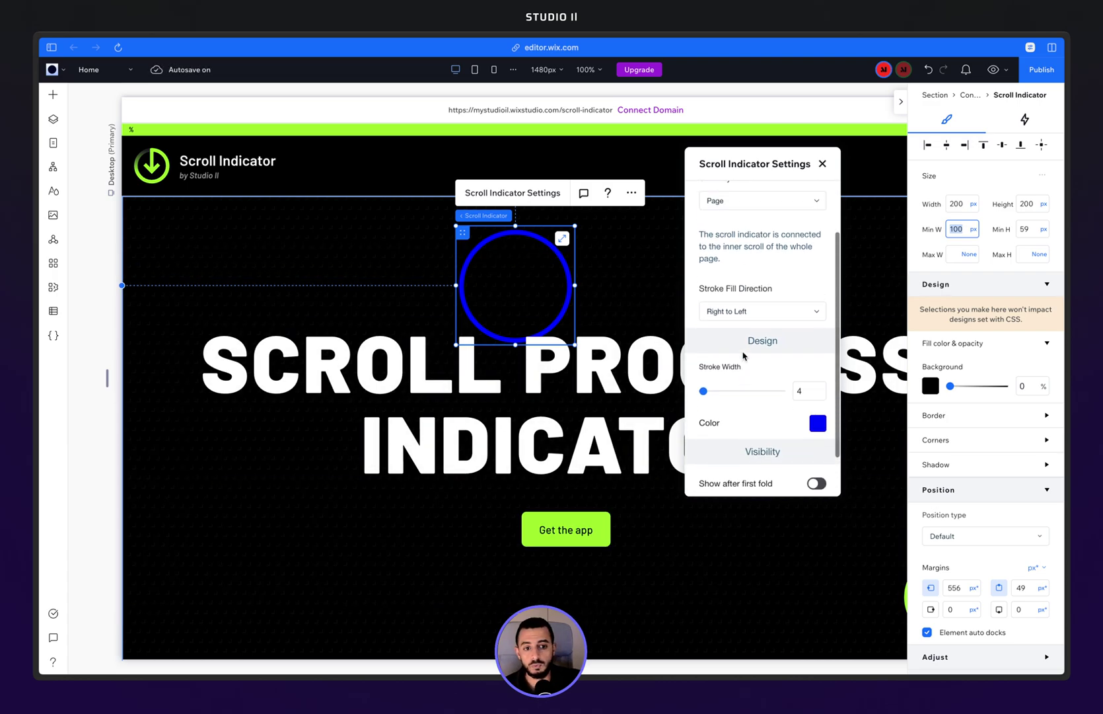
left_click(818, 373)
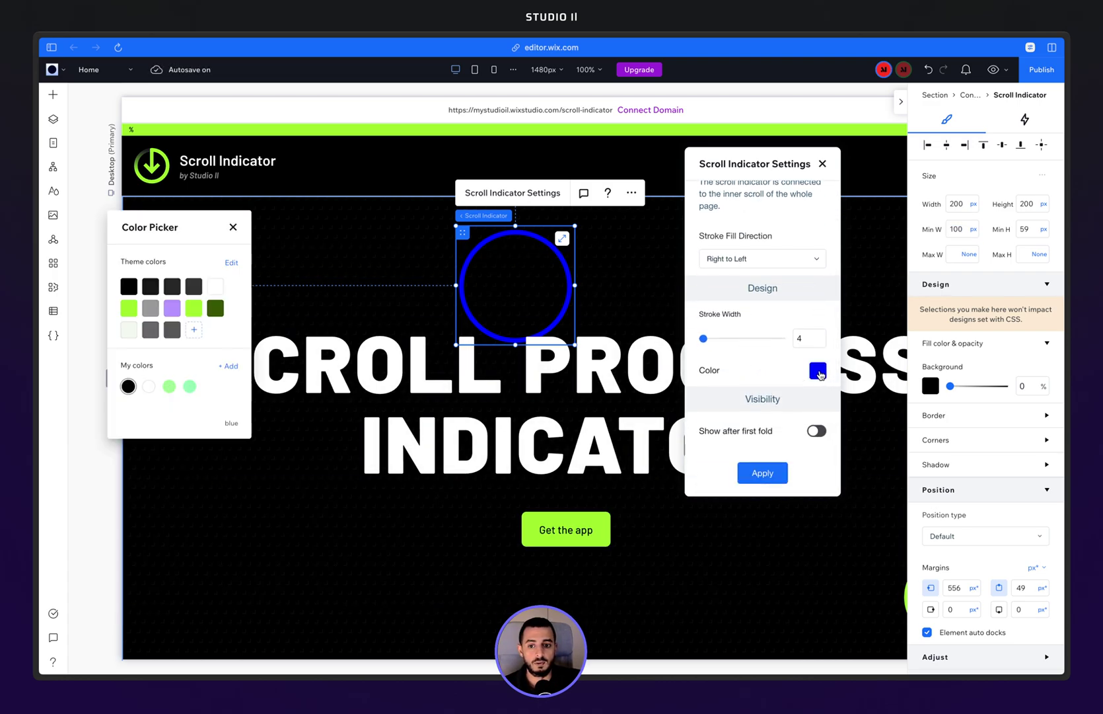
left_click(170, 387)
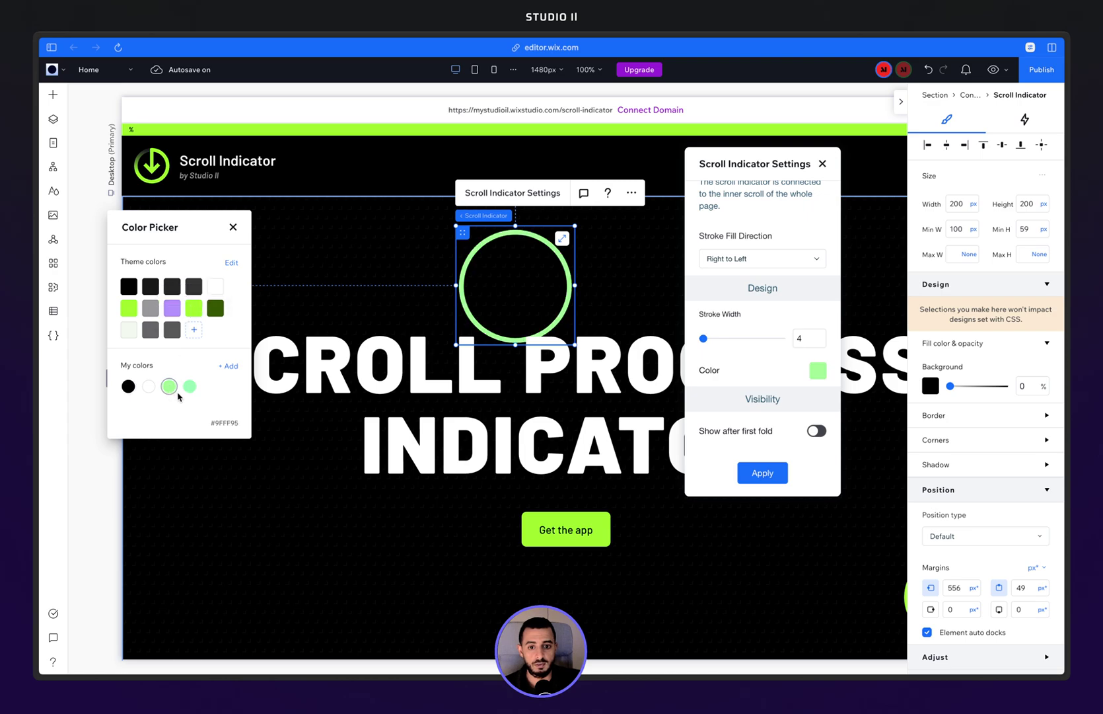
left_click(172, 308)
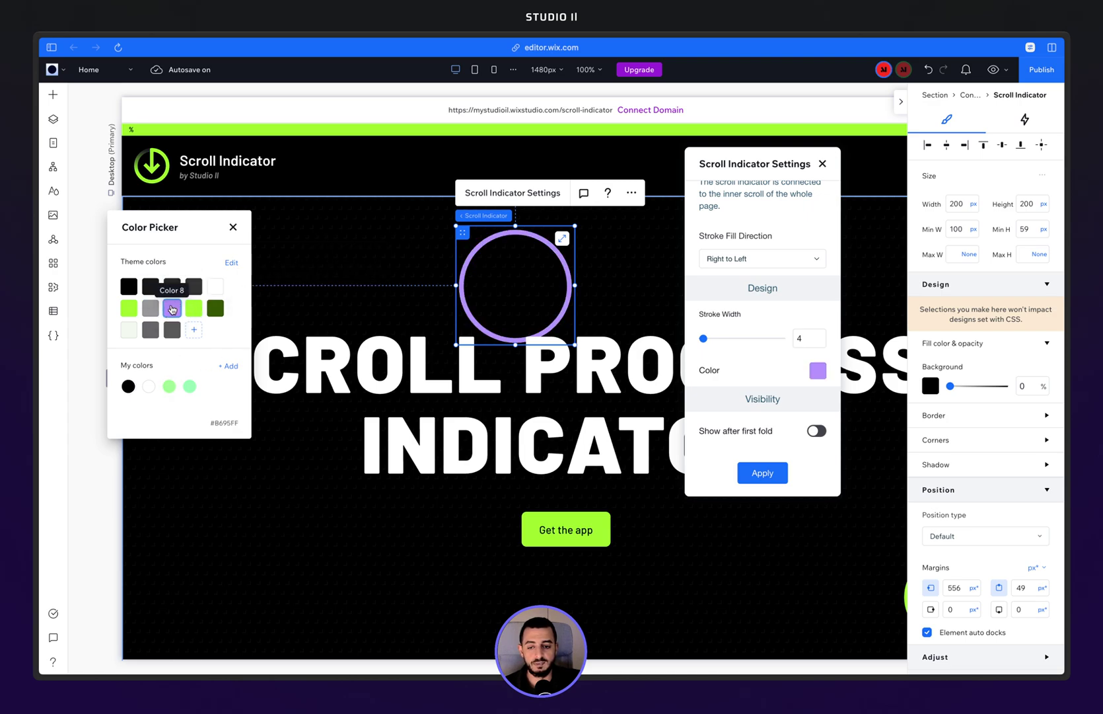
left_click(511, 291)
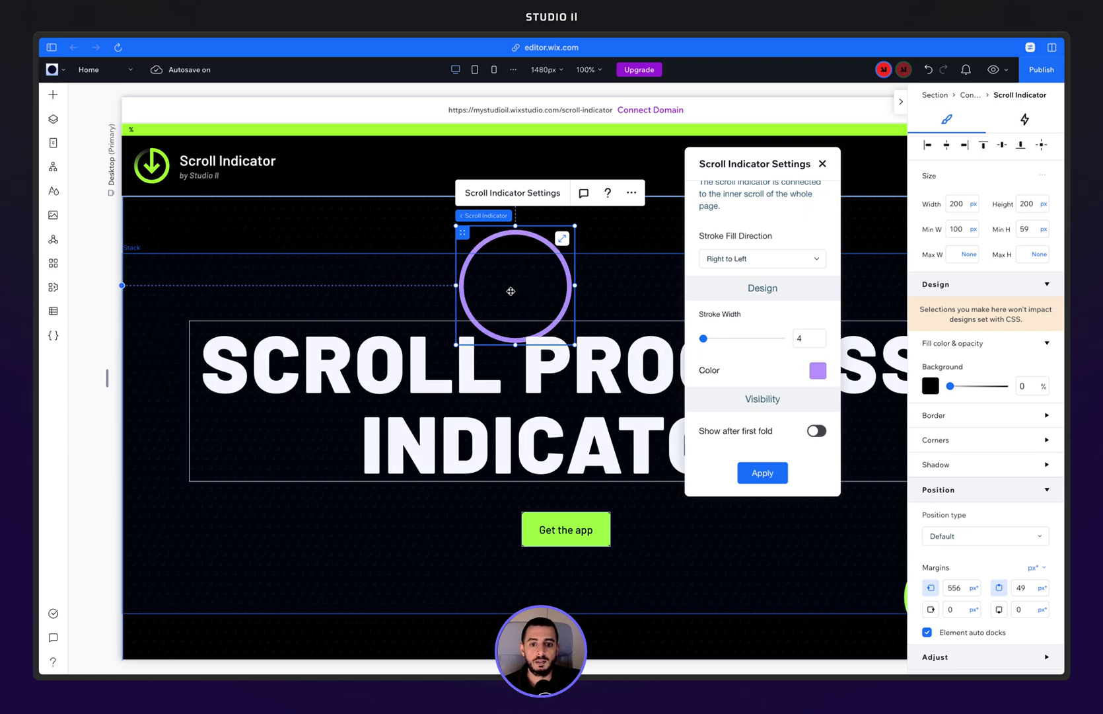
key("Escape")
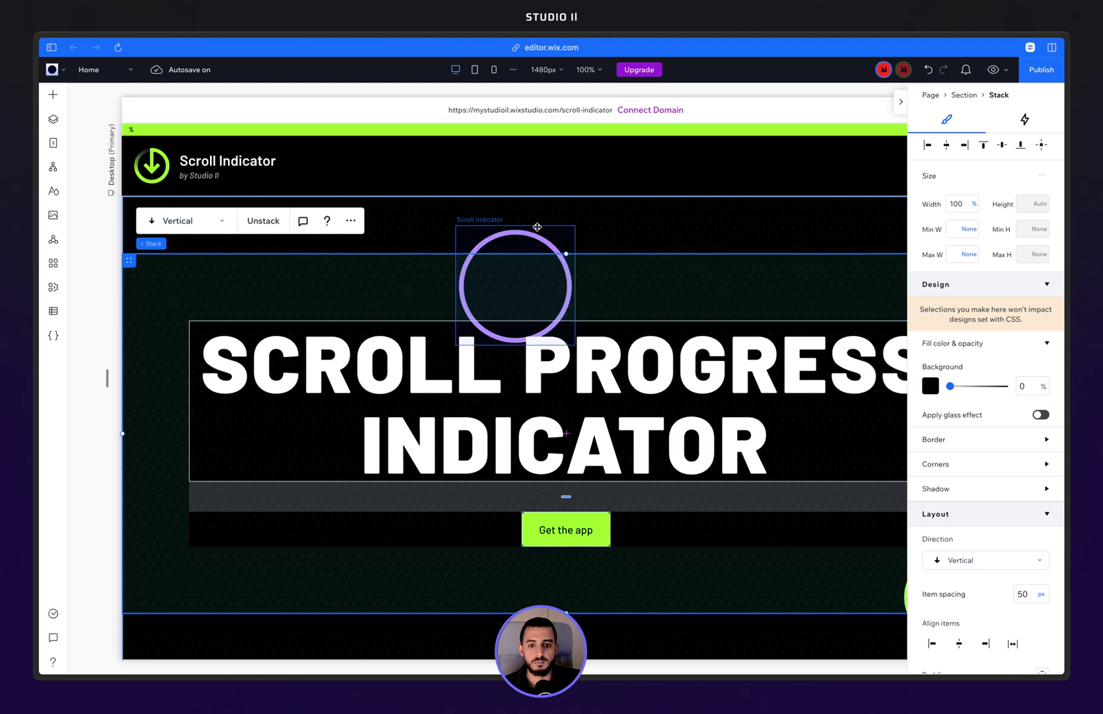
Colour the indicator's percentage text the same light purple (#B695FF)
left_click(539, 273)
left_click(52, 119)
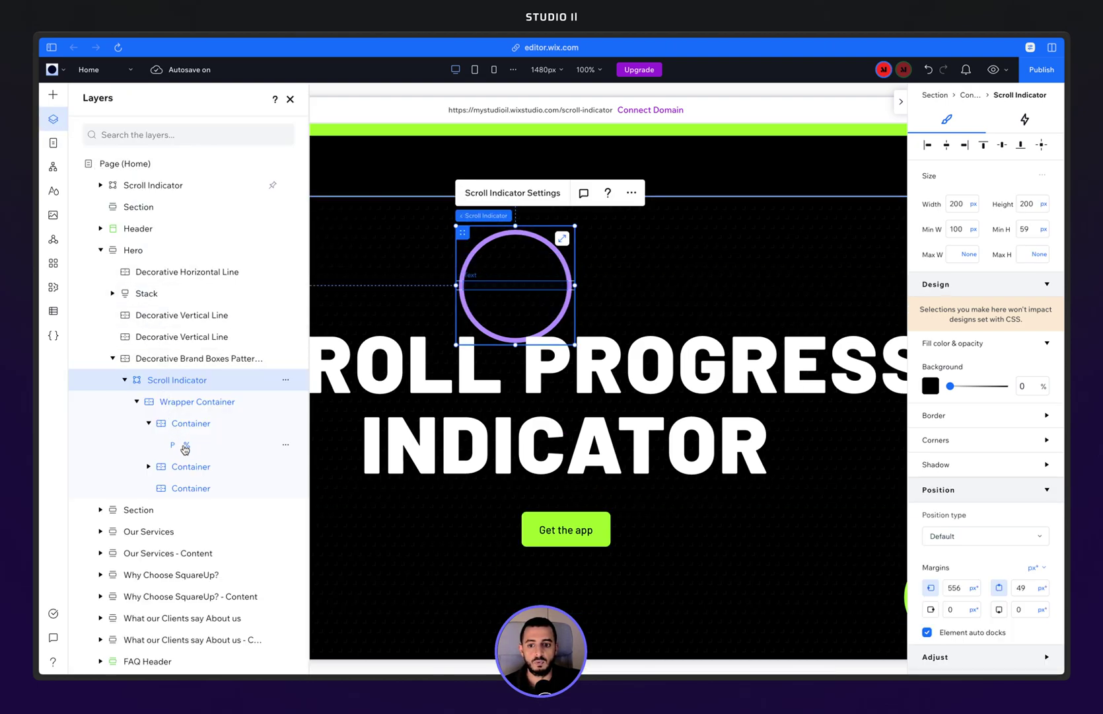
left_click(185, 447)
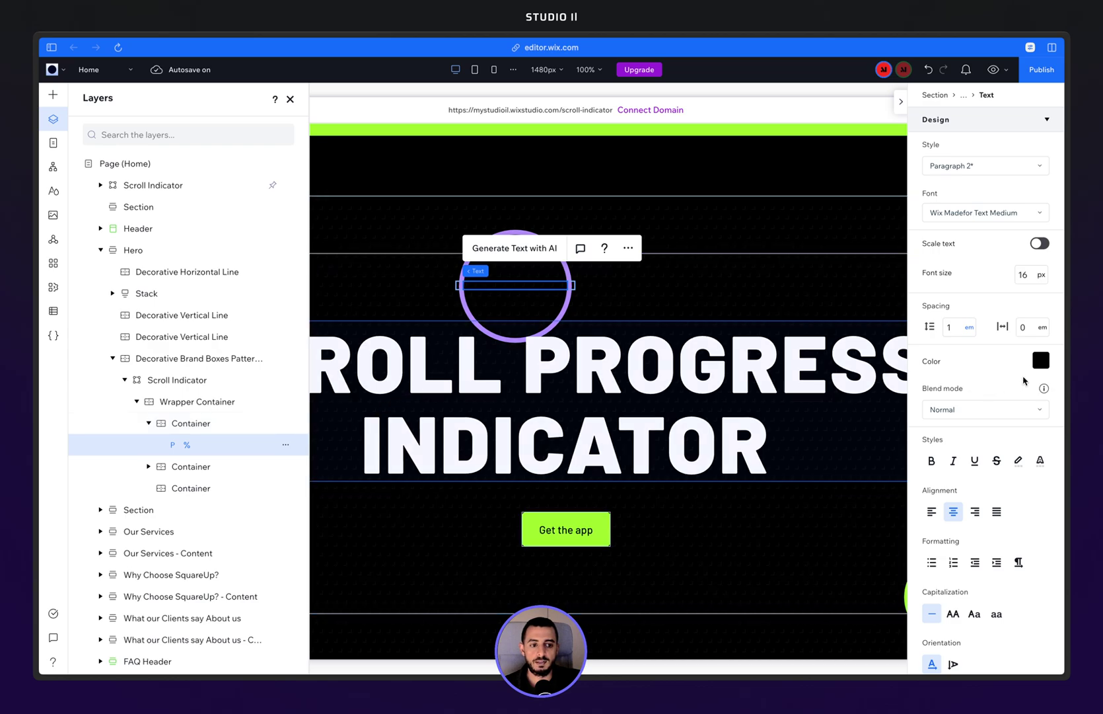
left_click(1041, 360)
left_click(986, 508)
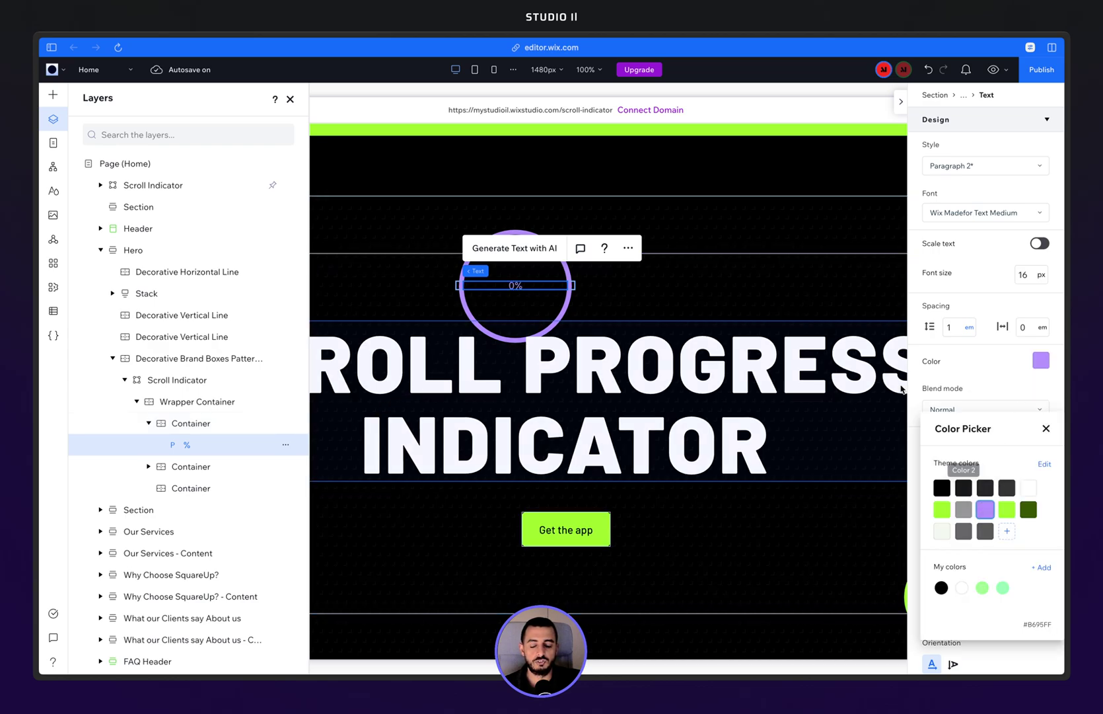
left_click(1015, 301)
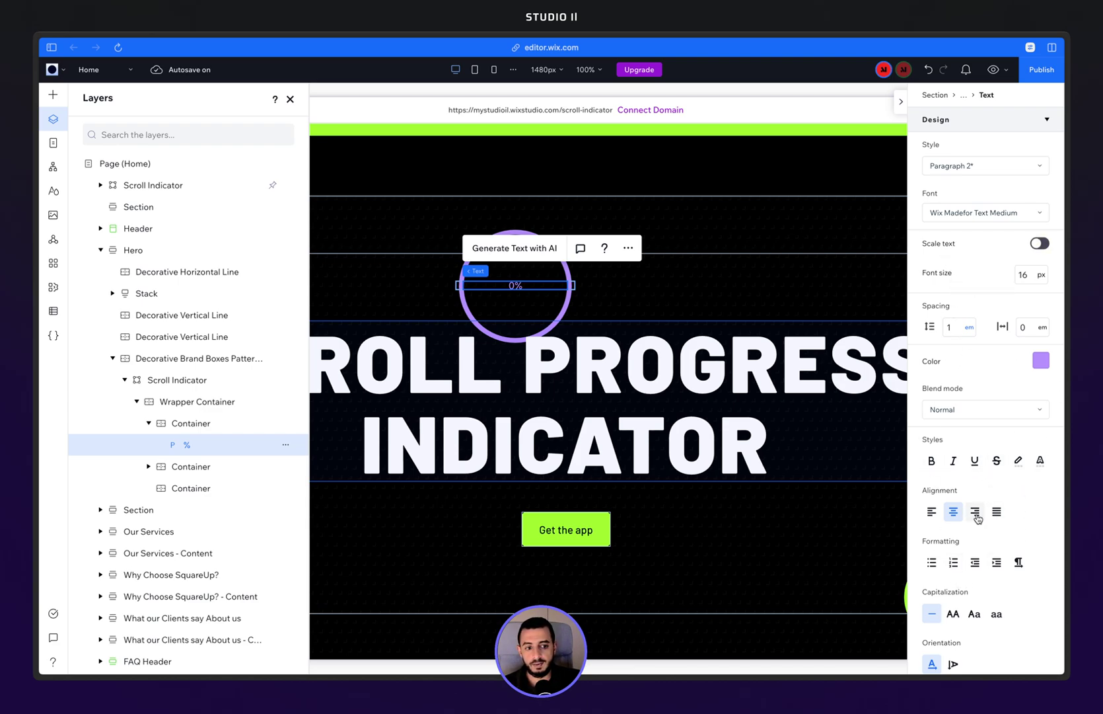
scroll(955, 598, "down", 3)
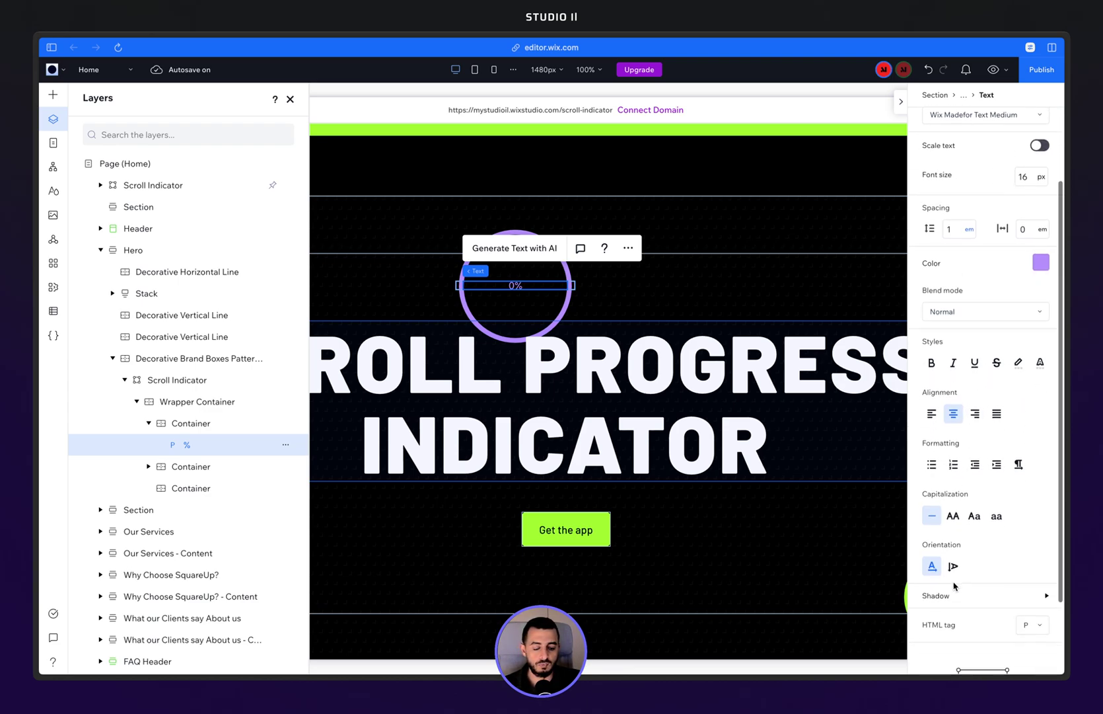
scroll(966, 488, "up", 2)
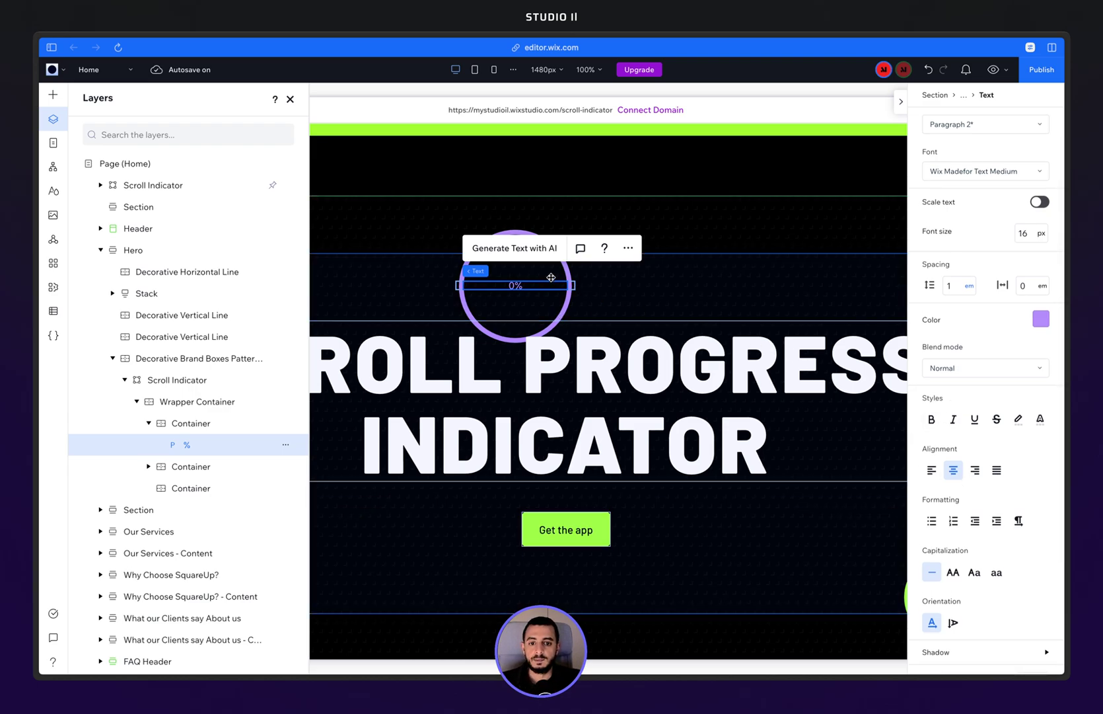
Select the circle Scroll Indicator and bring up its settings beside the canvas
left_click(530, 271)
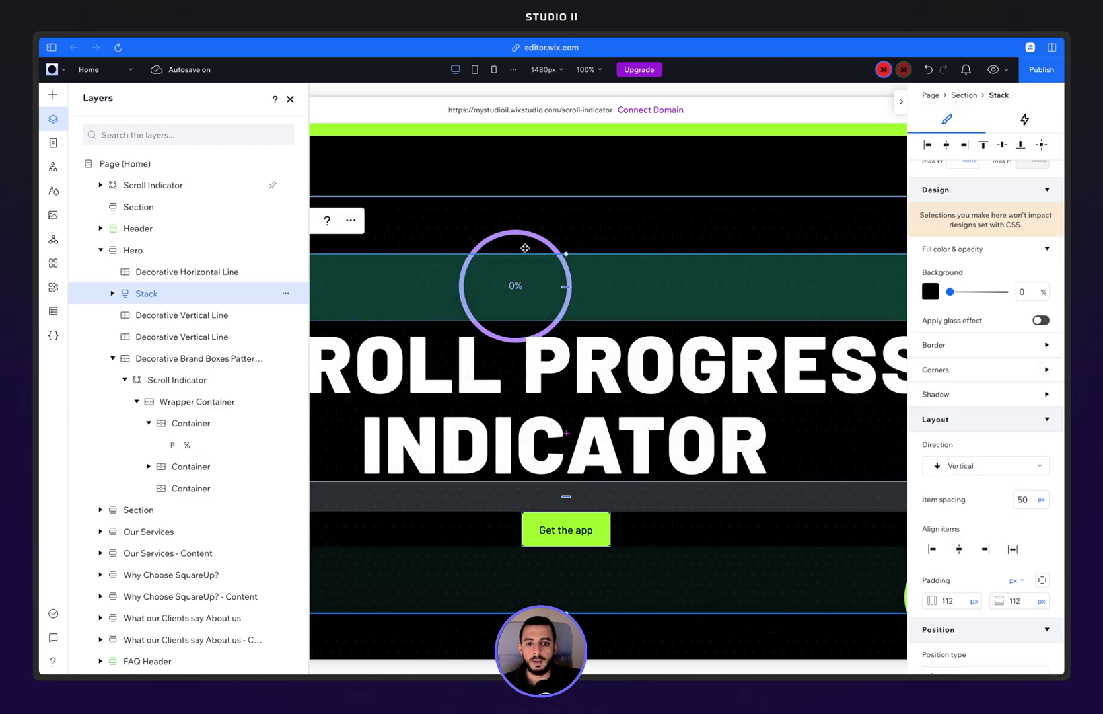
left_click(525, 248)
left_click(512, 192)
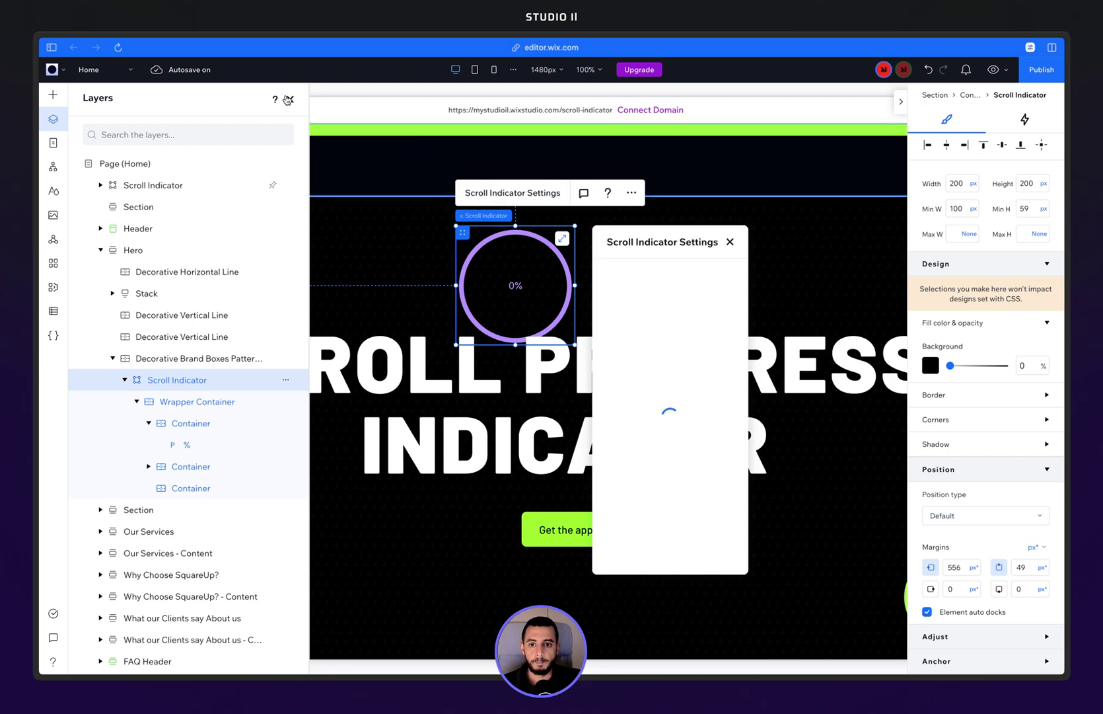
left_click(289, 100)
left_click_drag(651, 240, 698, 232)
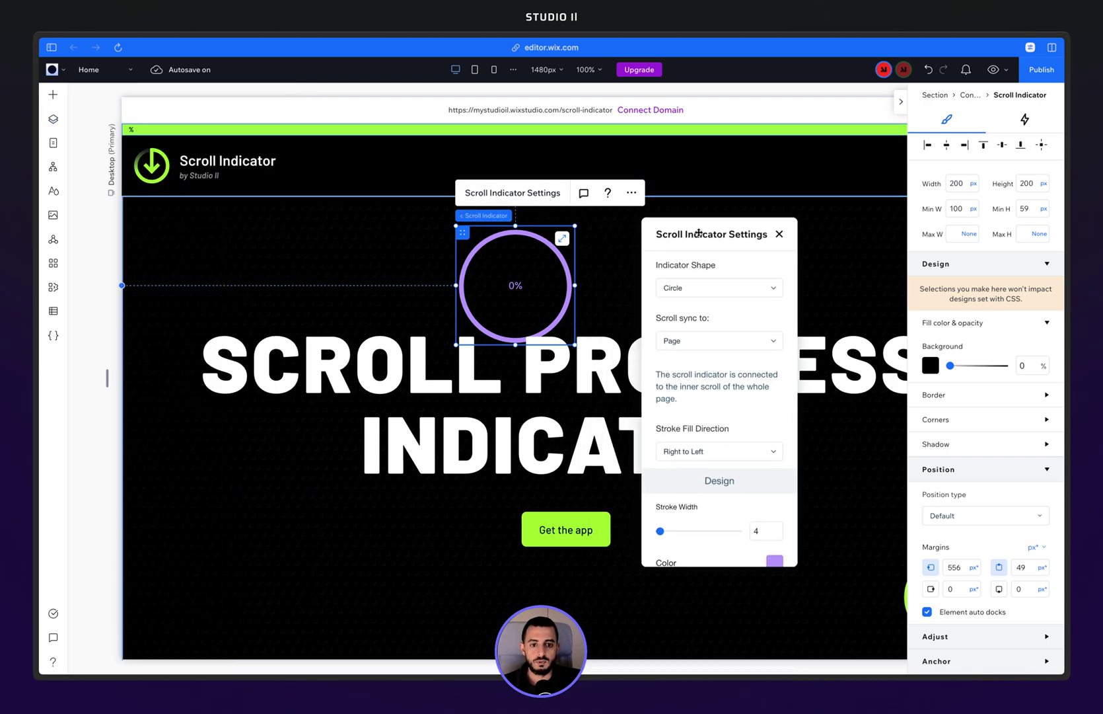
Sync the indicator to the Page scroll and scroll to check its progress
left_click(700, 341)
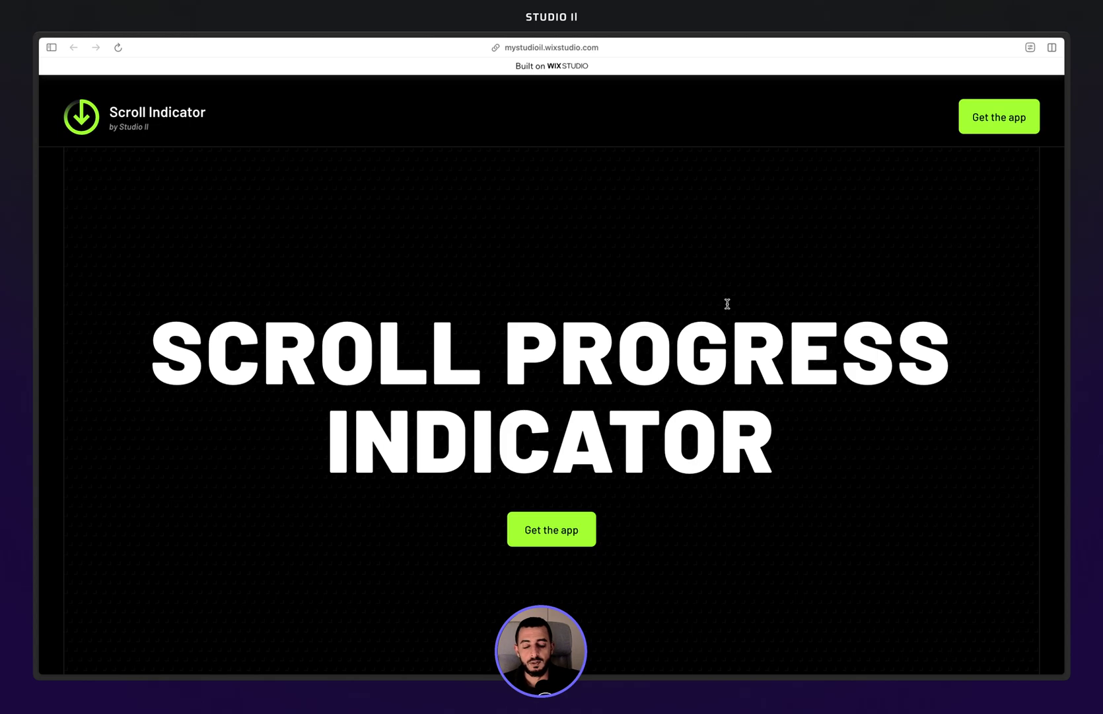
scroll(727, 303, "down", 3)
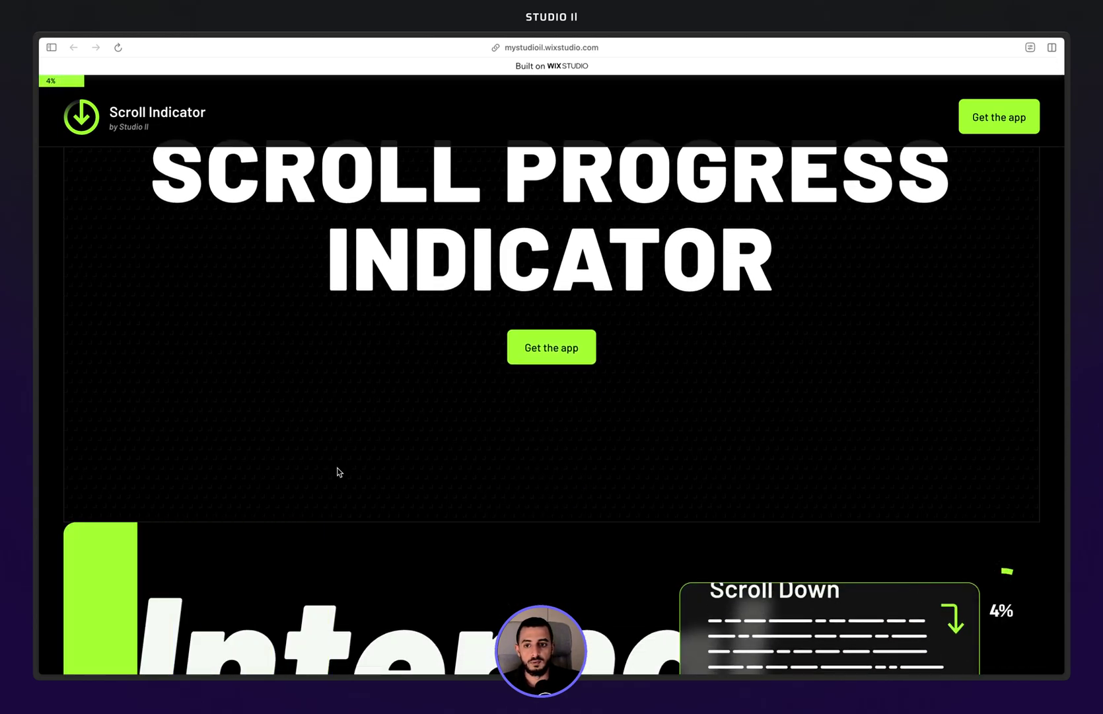
scroll(266, 308, "up", 1)
scroll(549, 254, "down", 5)
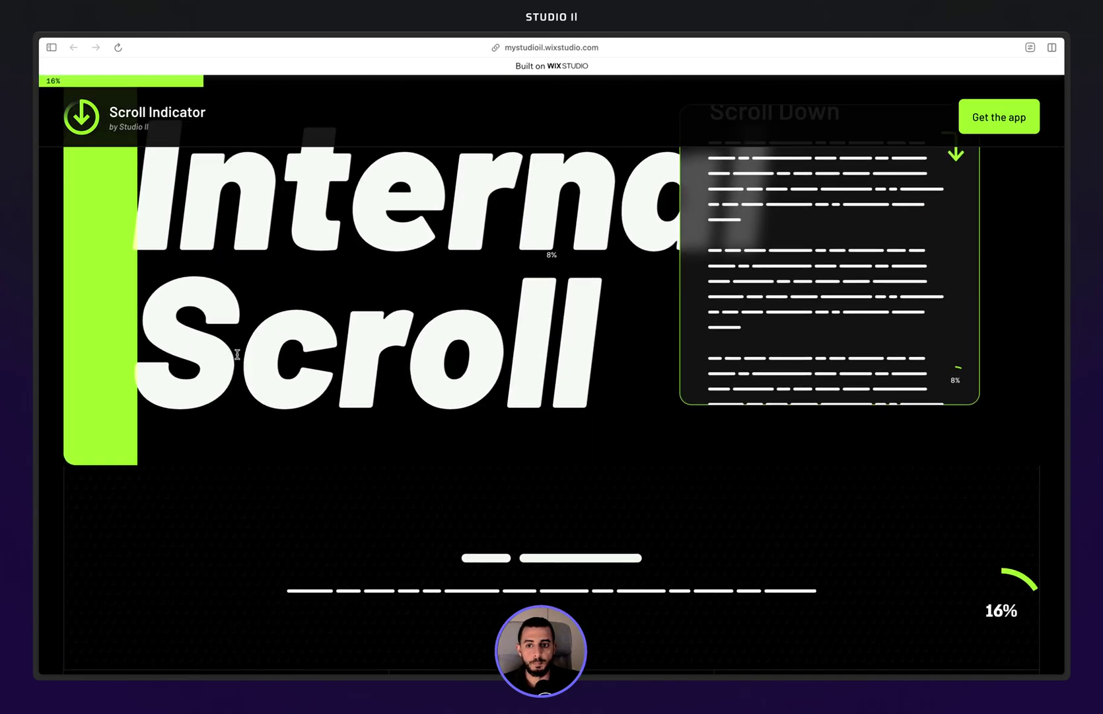
scroll(547, 429, "up", 2)
scroll(399, 465, "down", 1)
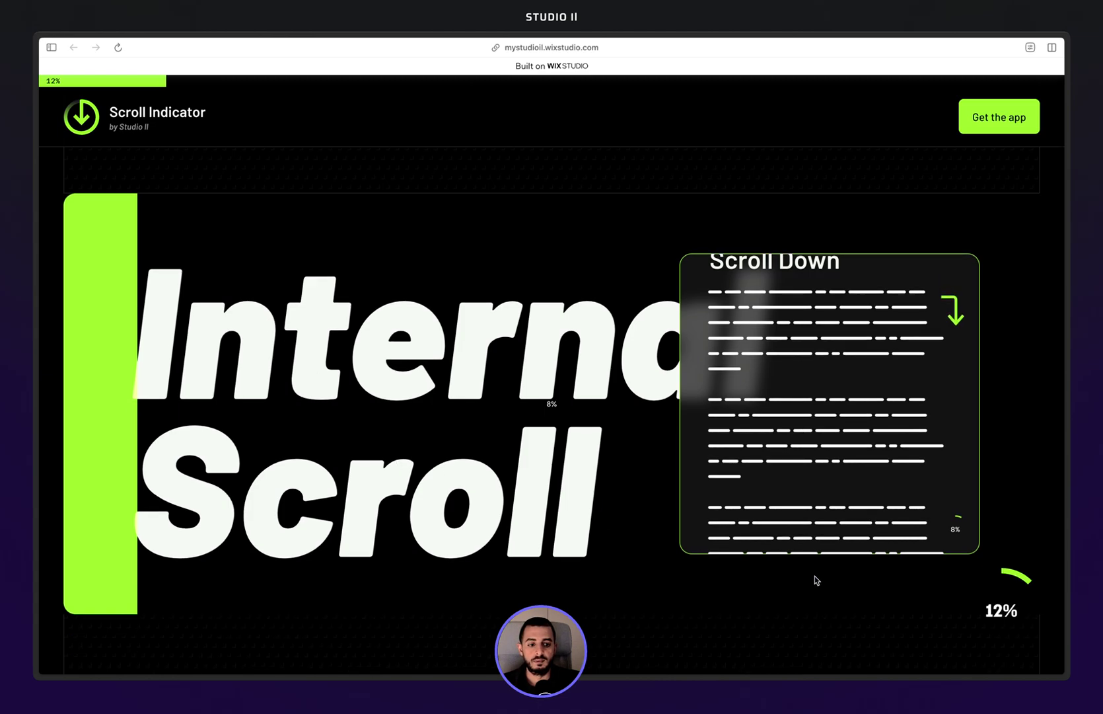
scroll(760, 462, "down", 2)
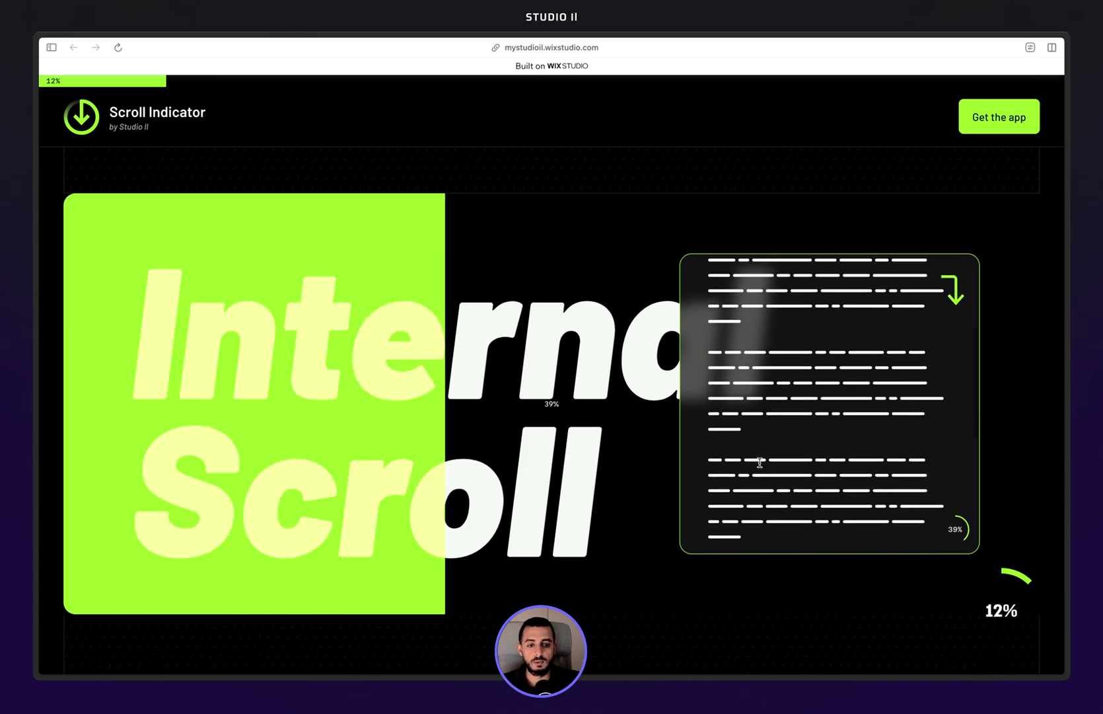
scroll(760, 463, "up", 3)
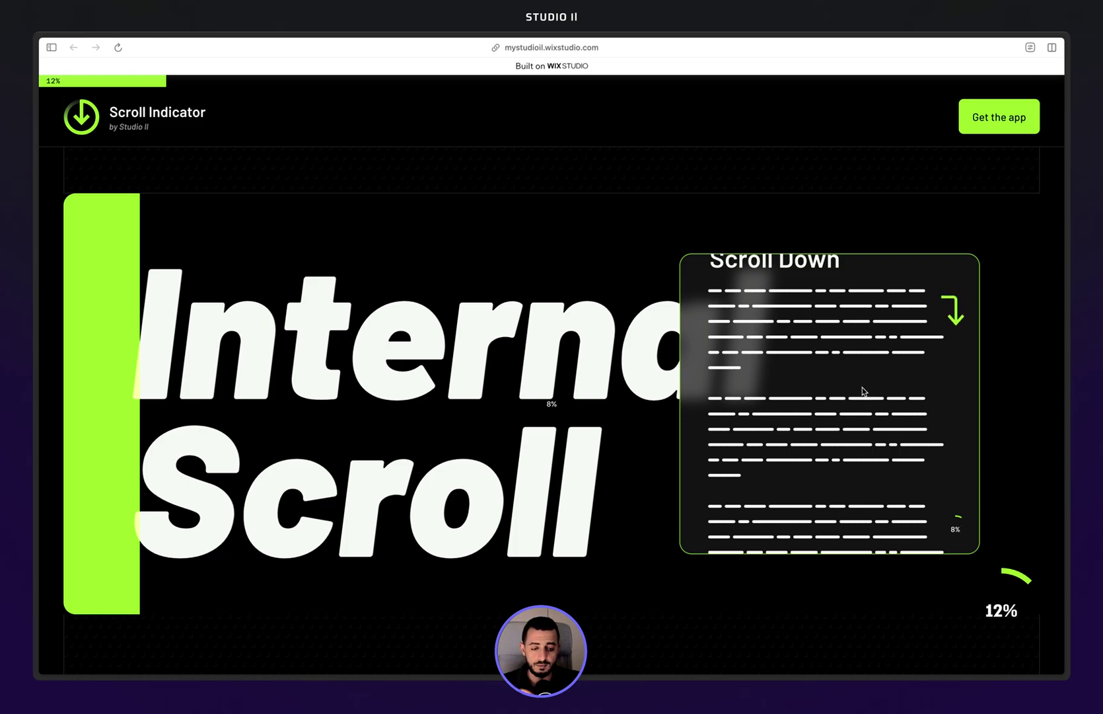
scroll(862, 389, "down", 3)
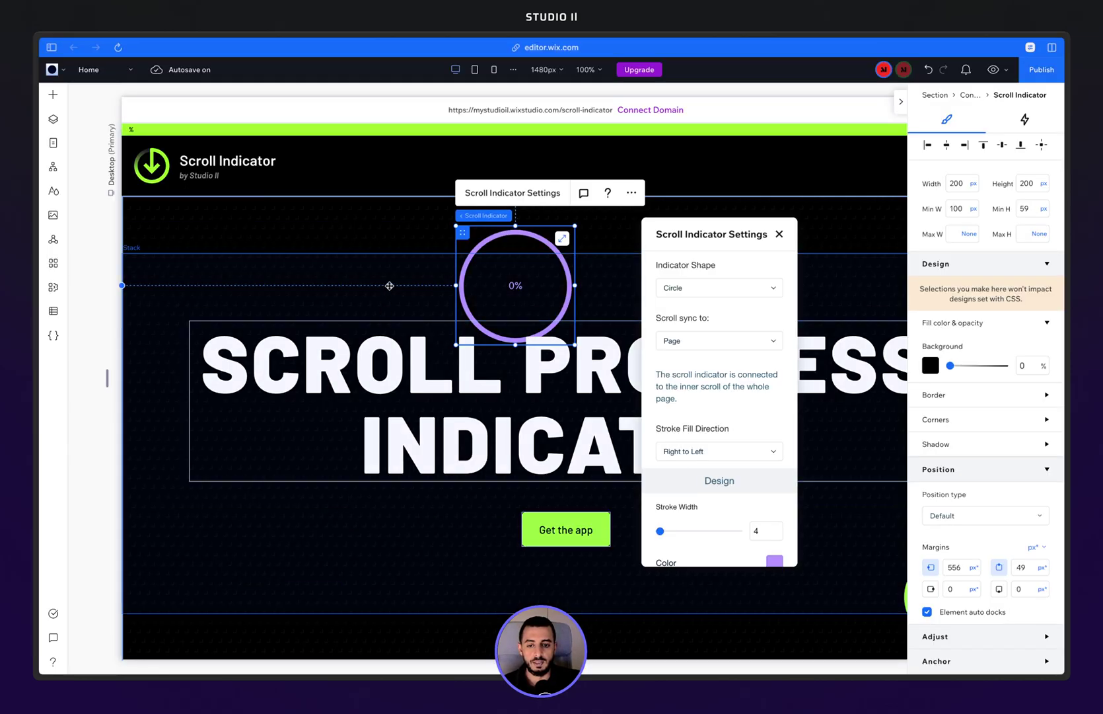
Add a new container from Quick Add into the section beside the scroll indicator
left_click(393, 237)
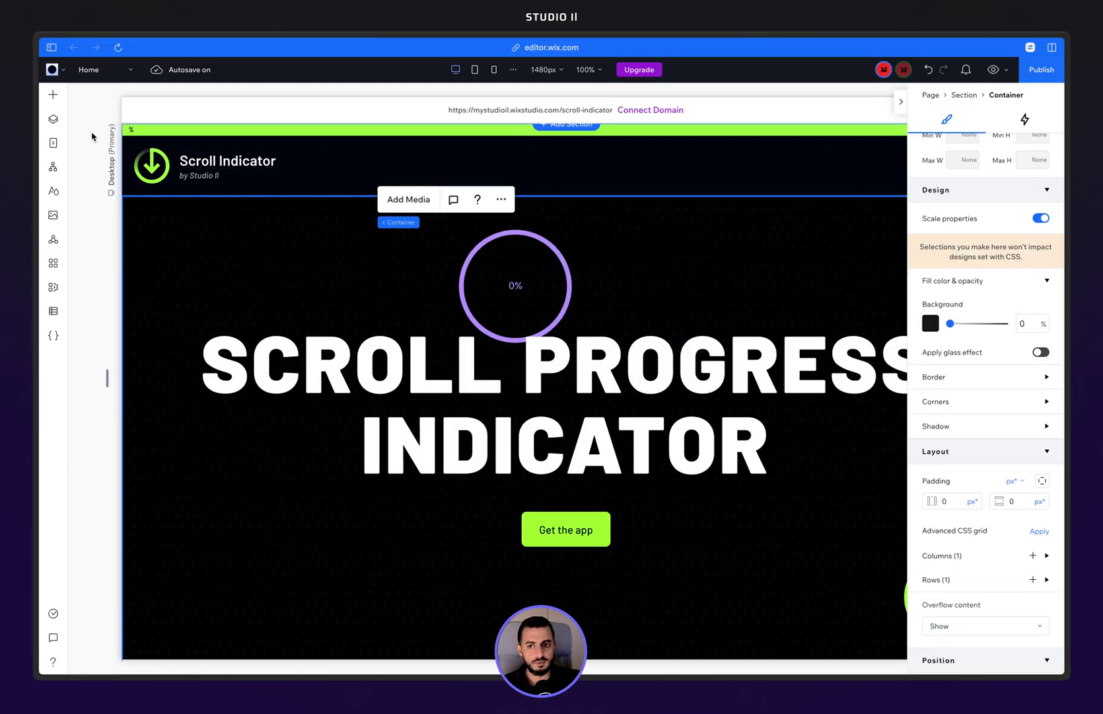
left_click(53, 94)
left_click(103, 127)
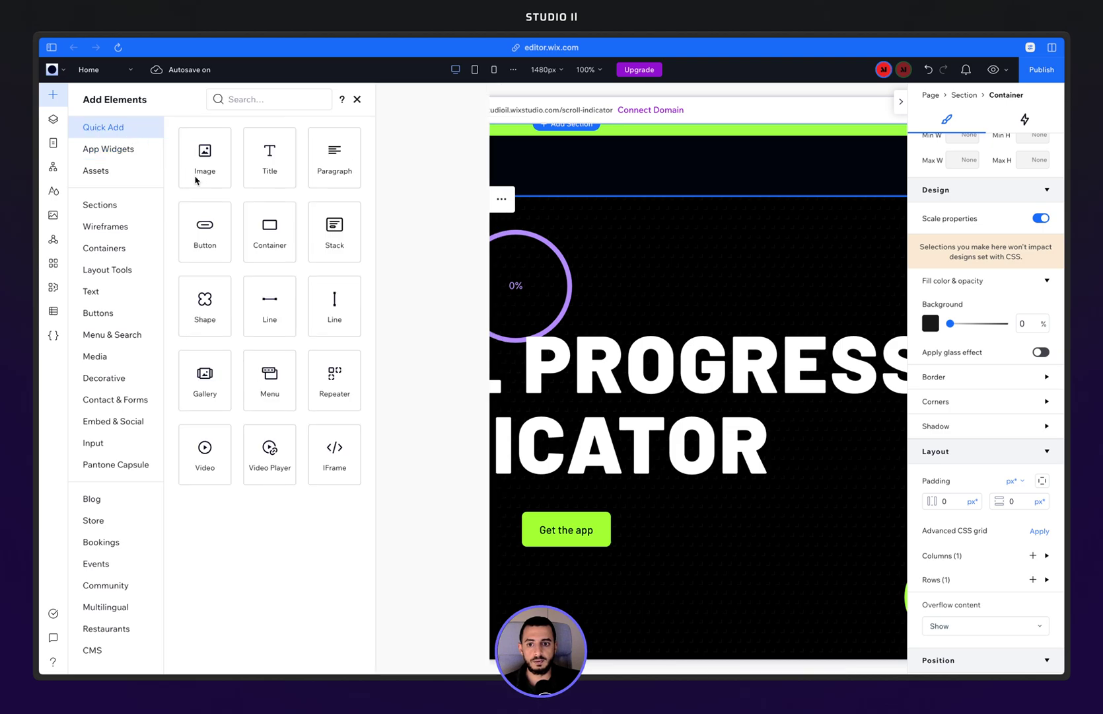
left_click_drag(261, 217, 347, 255)
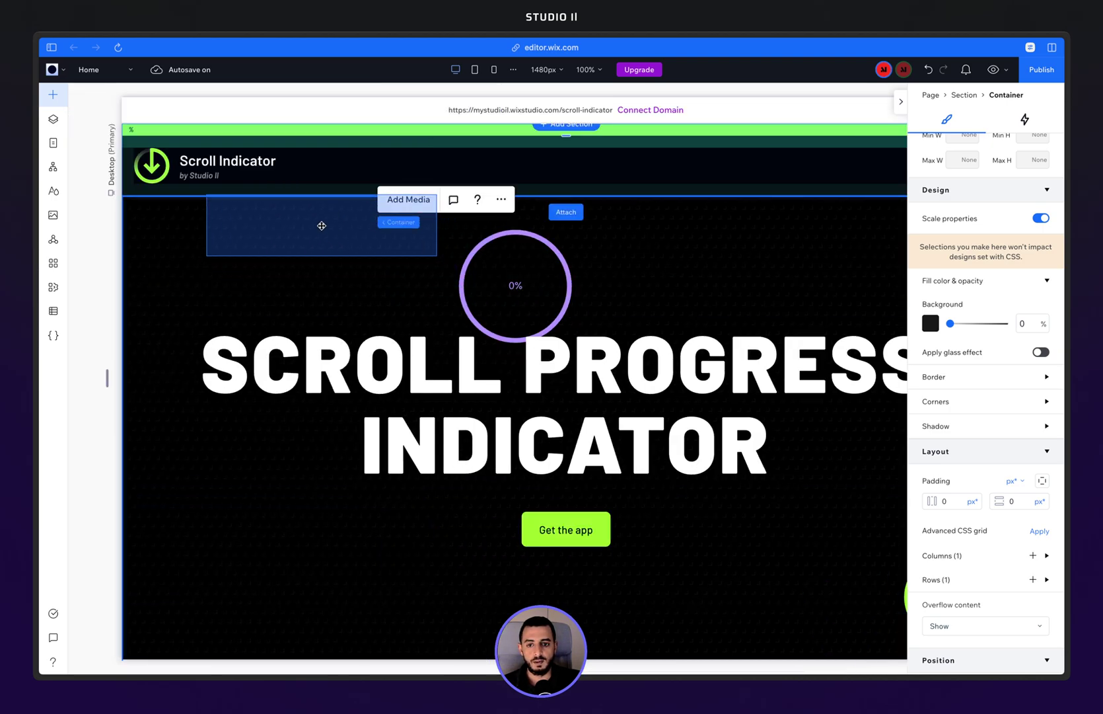
left_click_drag(321, 225, 353, 226)
Undo the accidentally inserted blank section and the stray layout changes
left_click(668, 246)
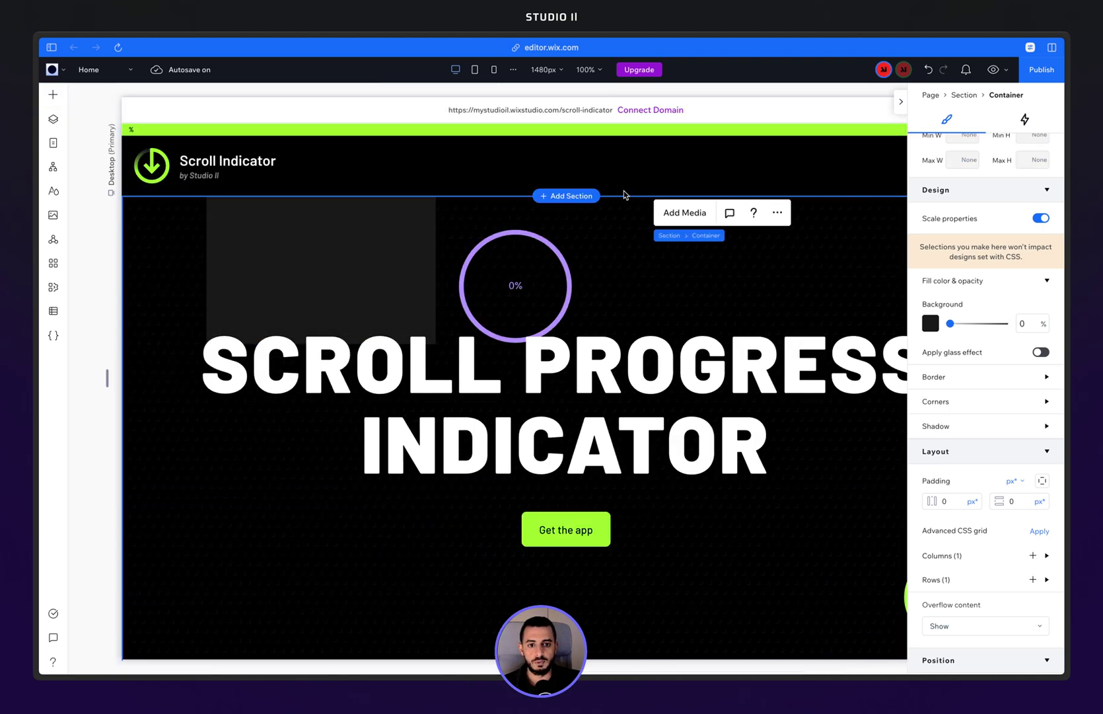
left_click(592, 197)
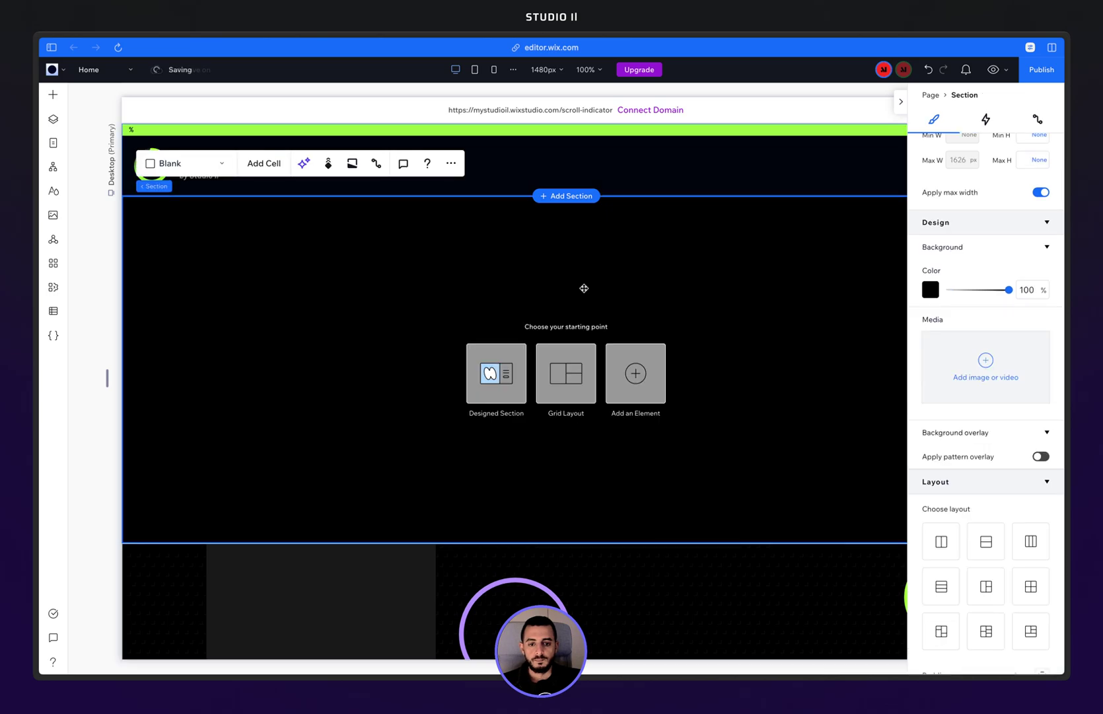
left_click(461, 657)
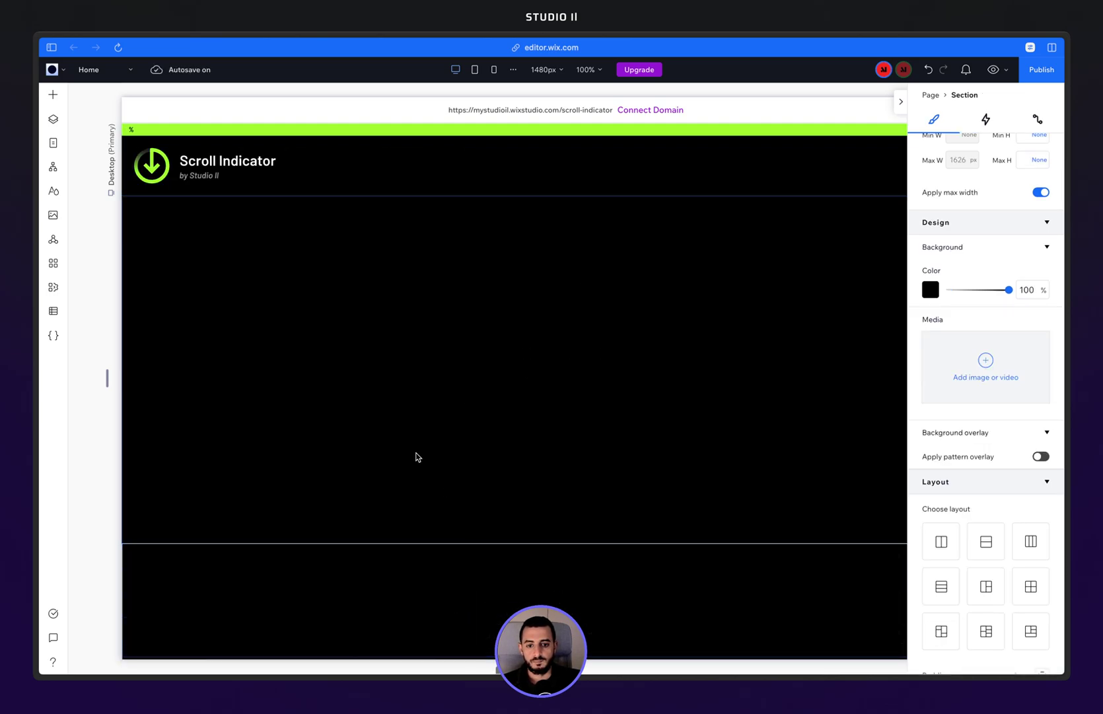
scroll(416, 457, "down", 3)
left_click(512, 411)
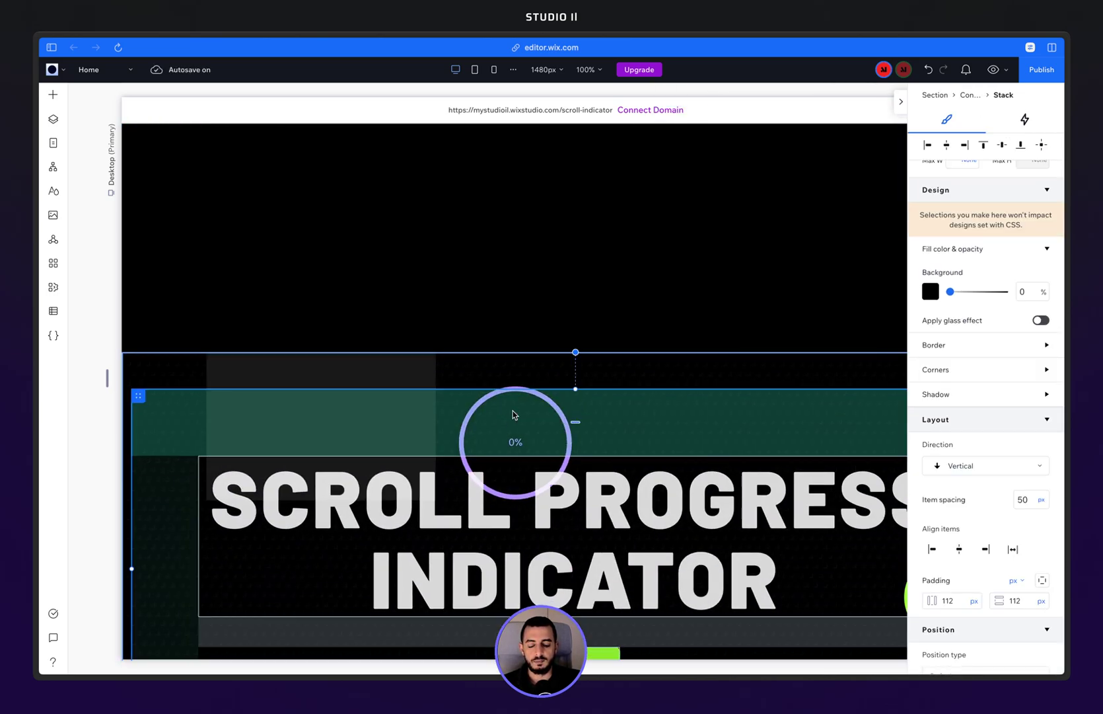
left_click(928, 69)
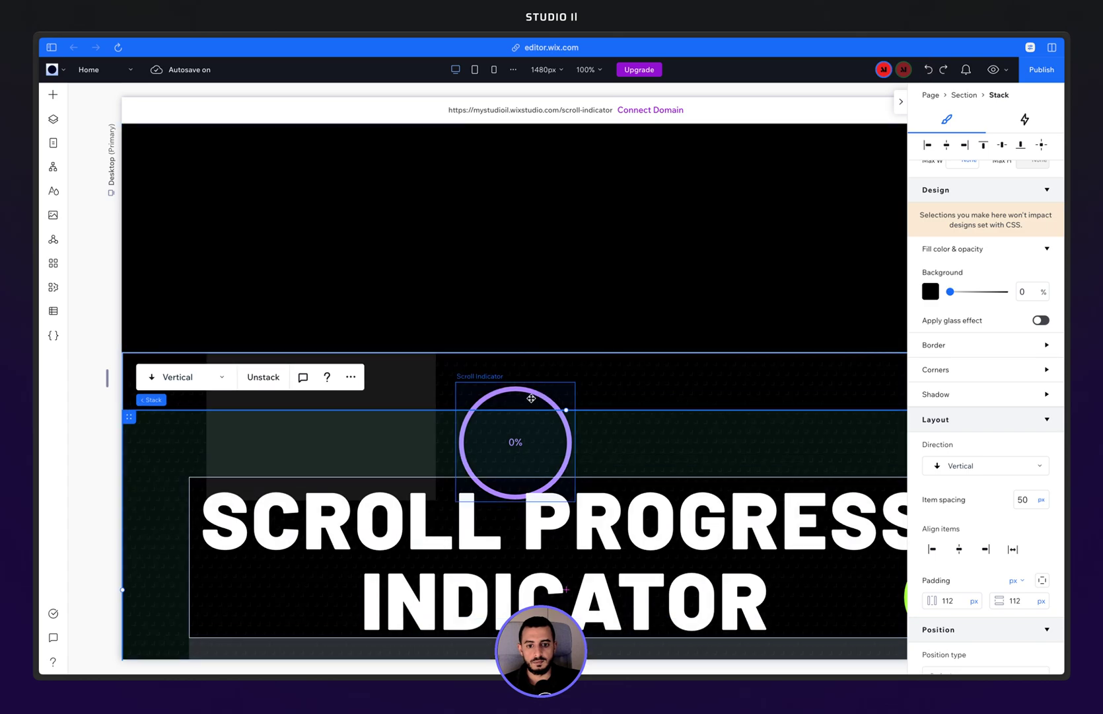
key("ctrl+shift+z")
key("ctrl+shift+z")
Move the grey box beside the indicator, centre it, and fix its height at 300 px
left_click_drag(362, 393, 411, 183)
scroll(552, 251, "up", 4)
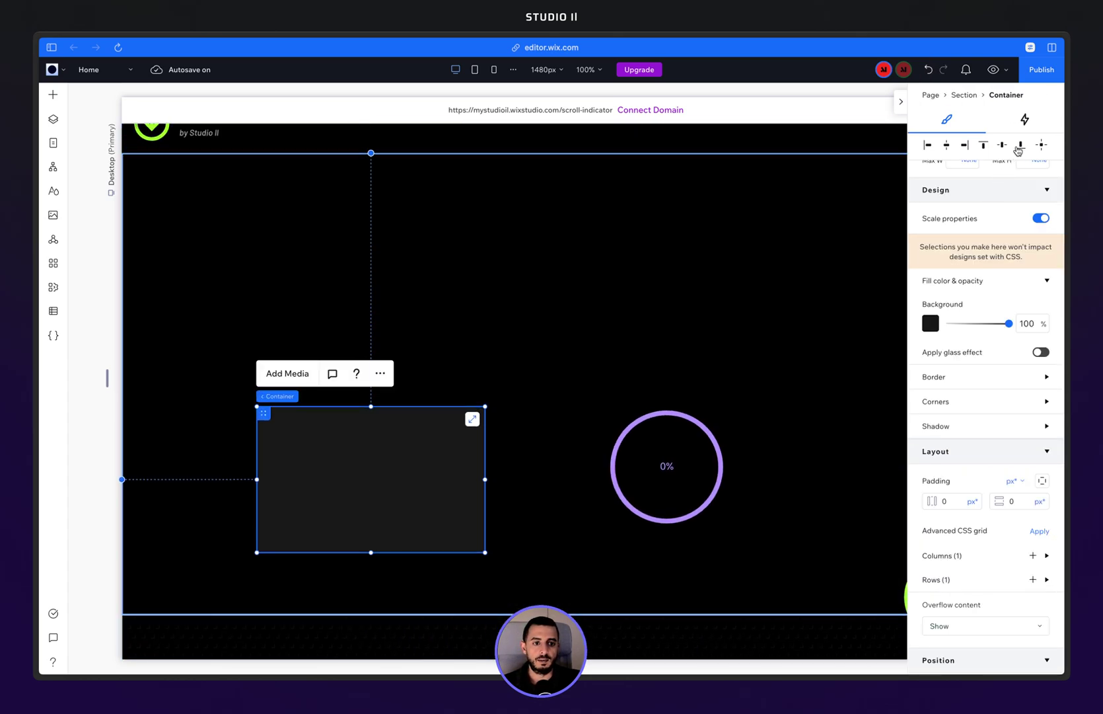
left_click(1041, 145)
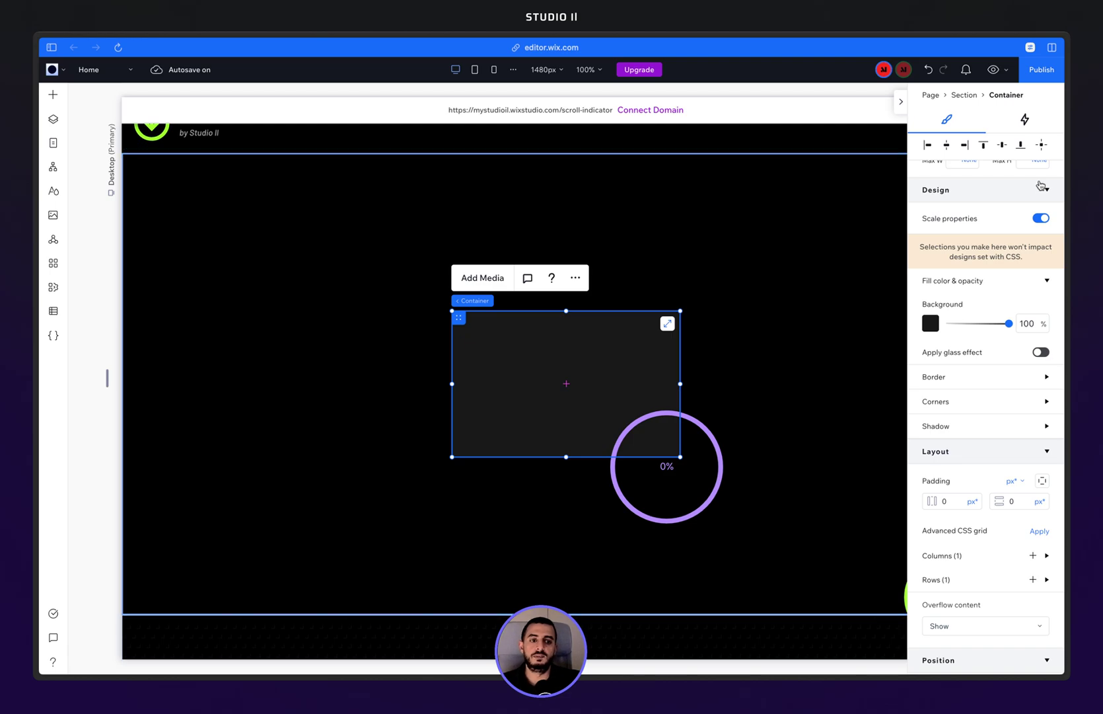
scroll(1041, 185, "up", 2)
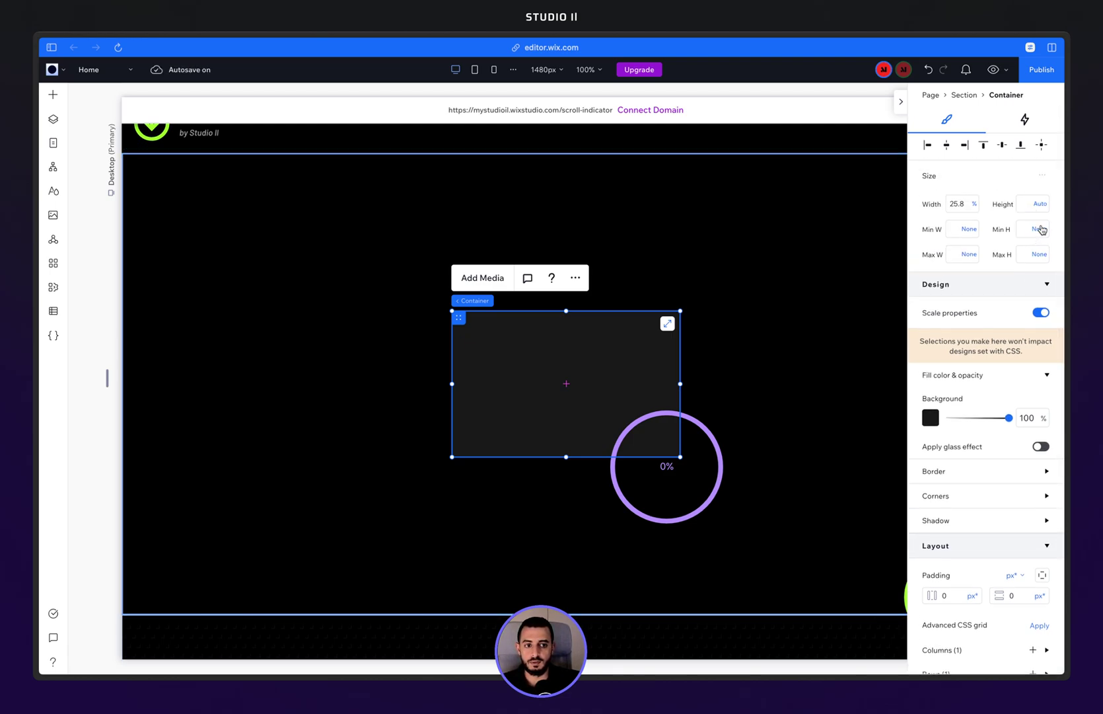
left_click(1040, 204)
left_click(1011, 116)
left_click(1025, 204)
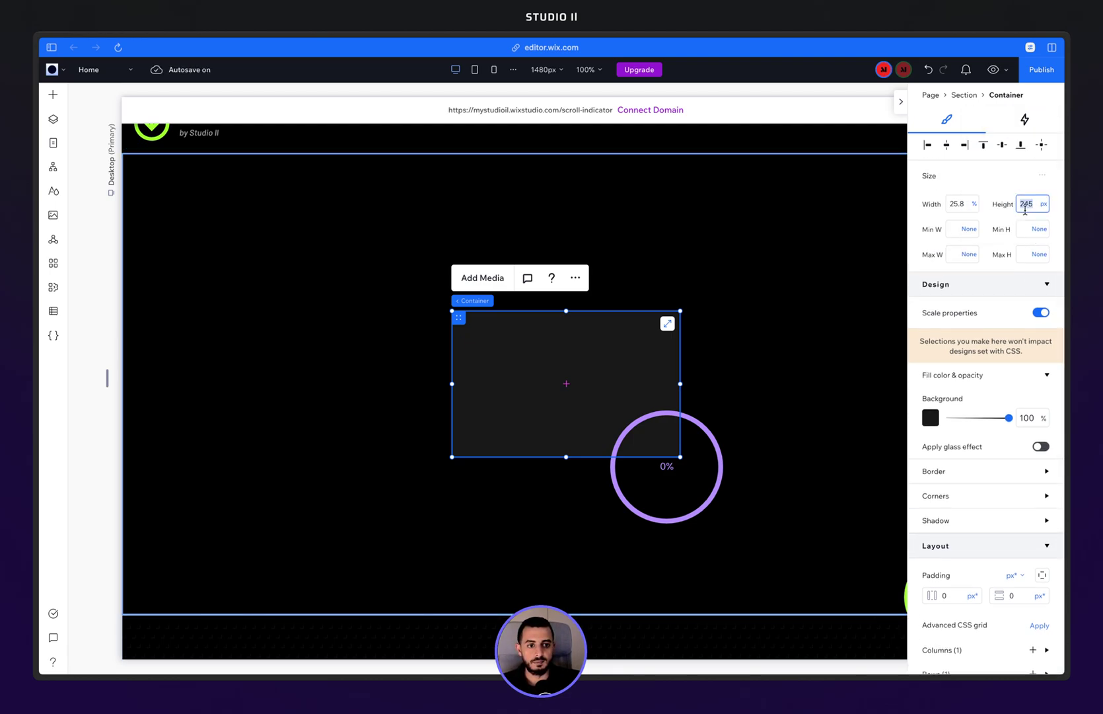
type("30")
key("Return")
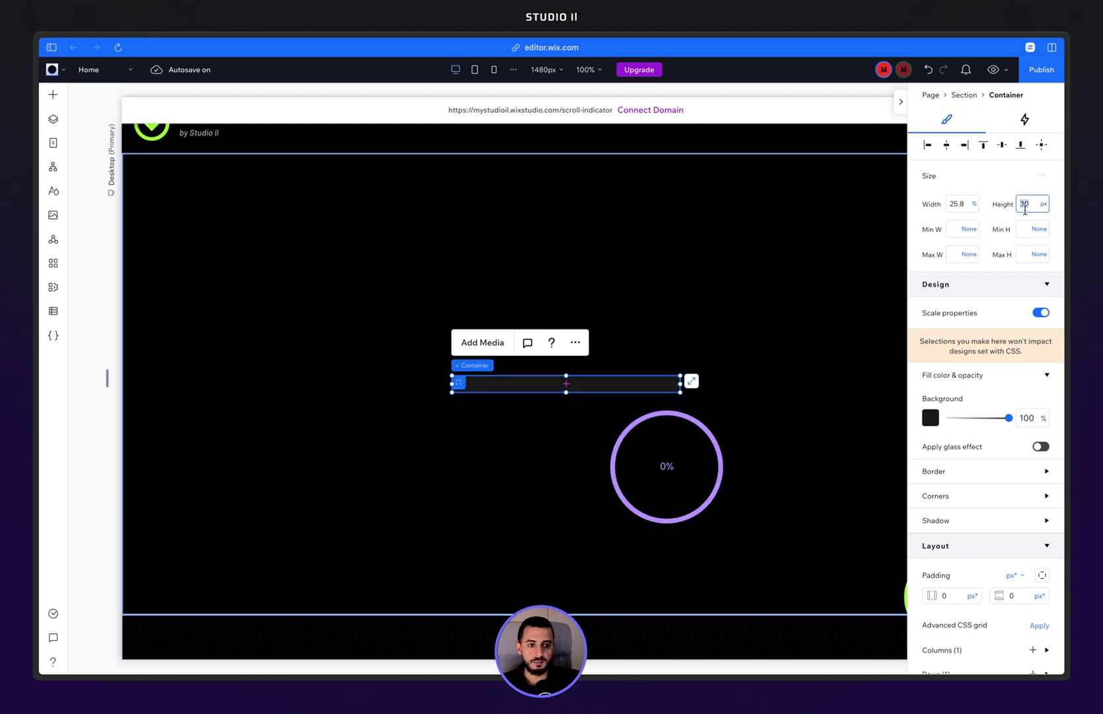
type("0")
key("Return")
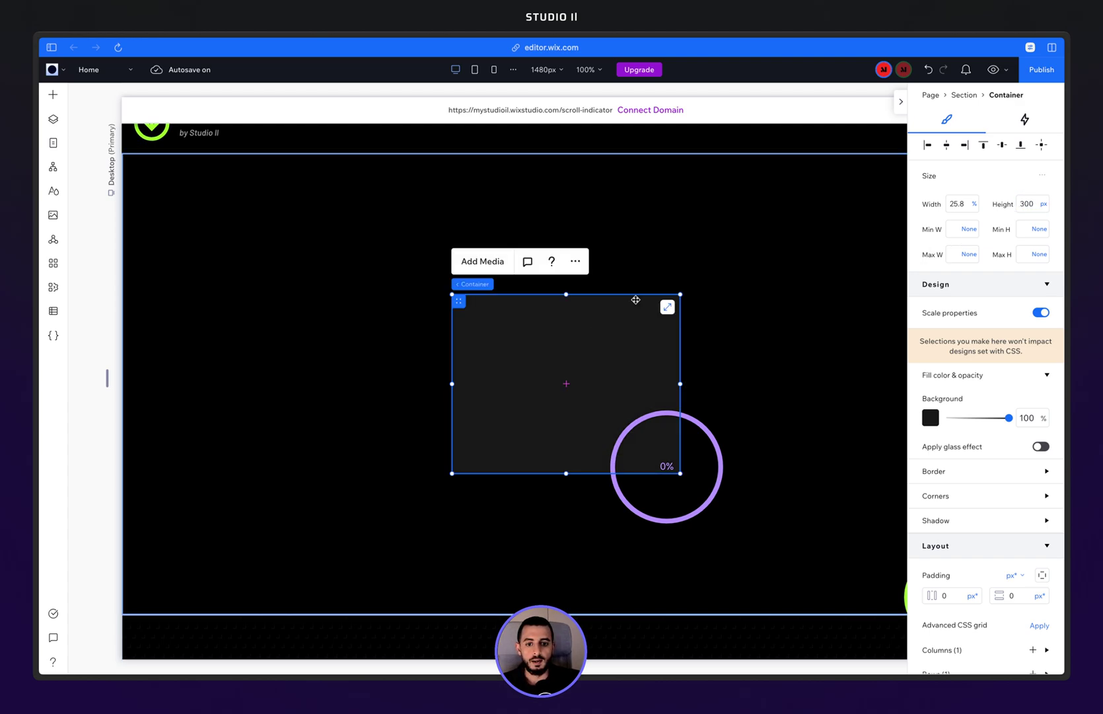
left_click_drag(460, 301, 461, 252)
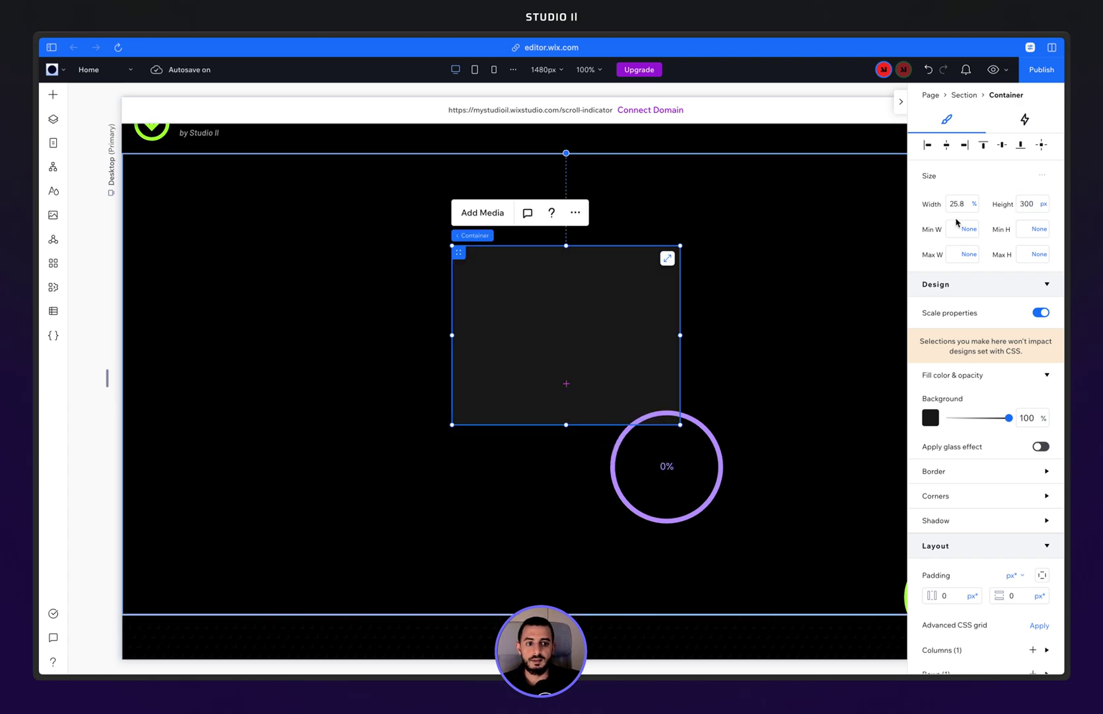
Switch the box width unit to pixels so it measures 382 px wide
left_click(973, 207)
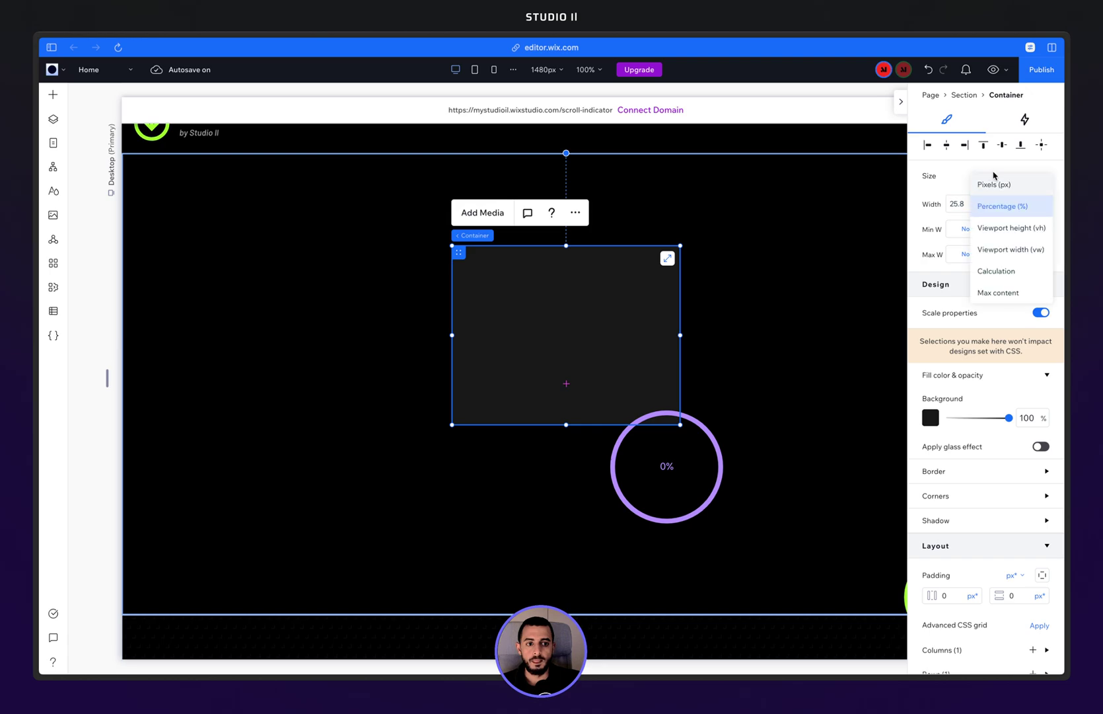
left_click(984, 185)
left_click(53, 94)
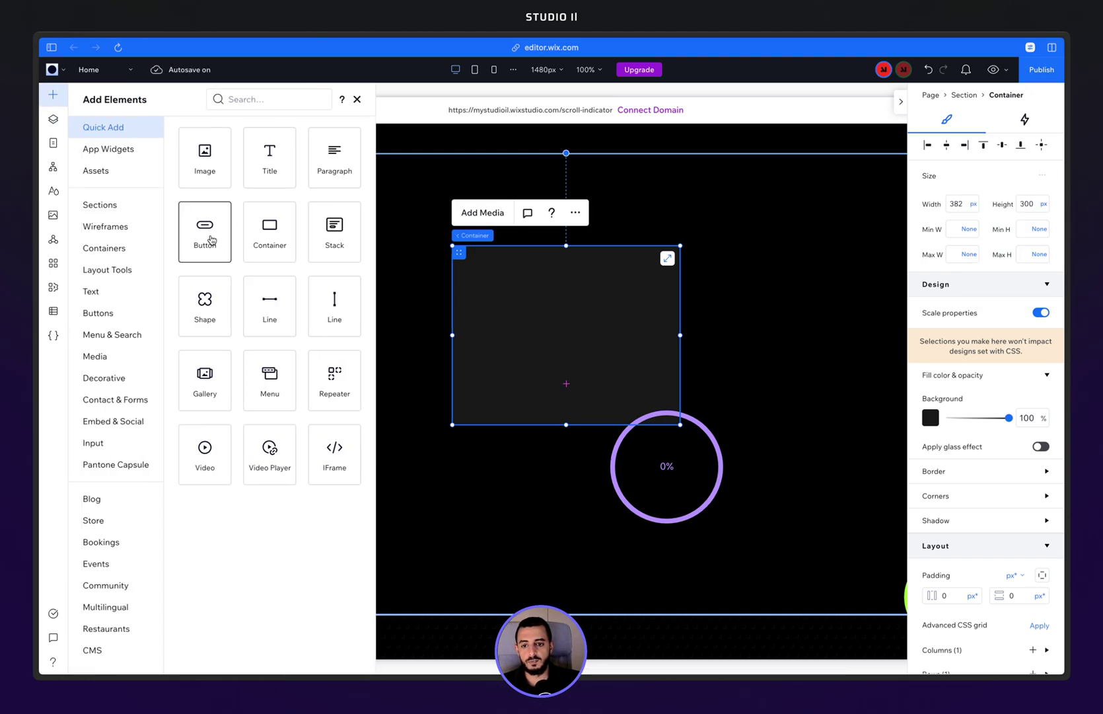
Add a button inside the dark box with a 500 px top margin
left_click_drag(267, 238, 565, 348)
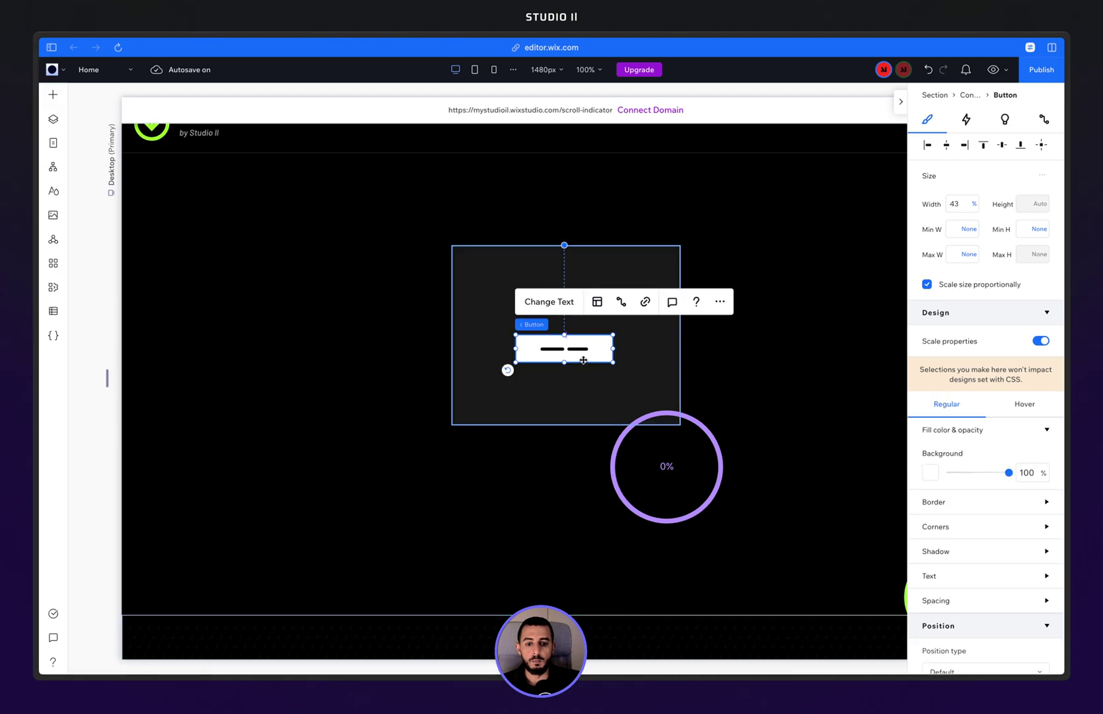
scroll(972, 222, "down", 3)
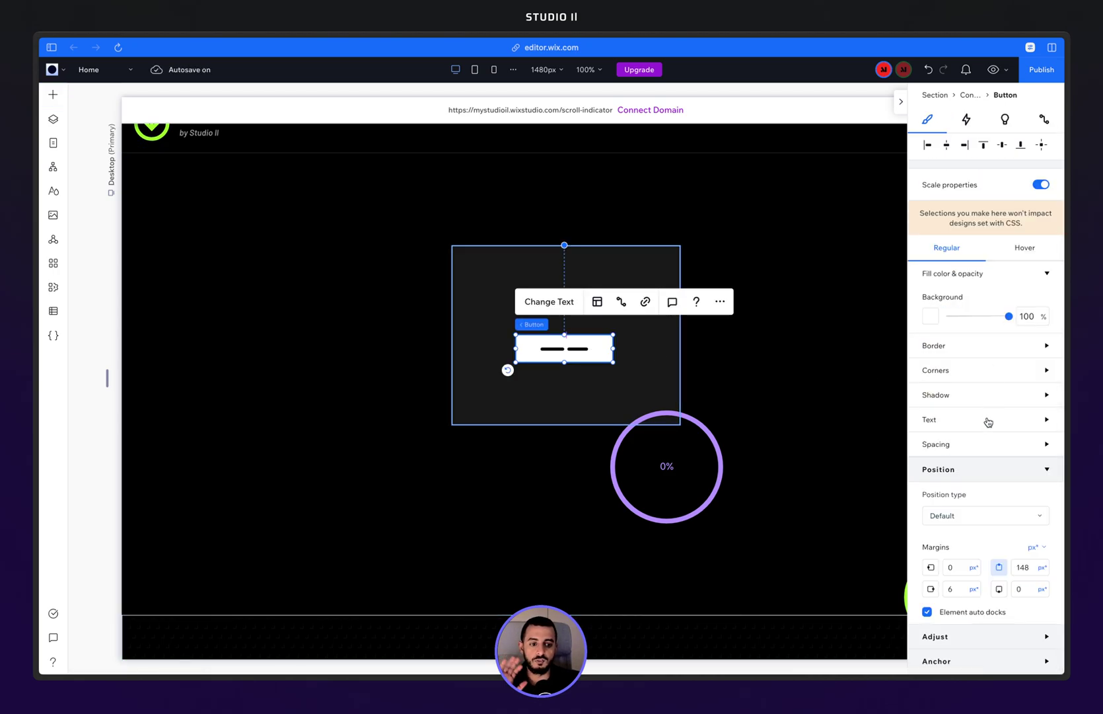
left_click(1029, 567)
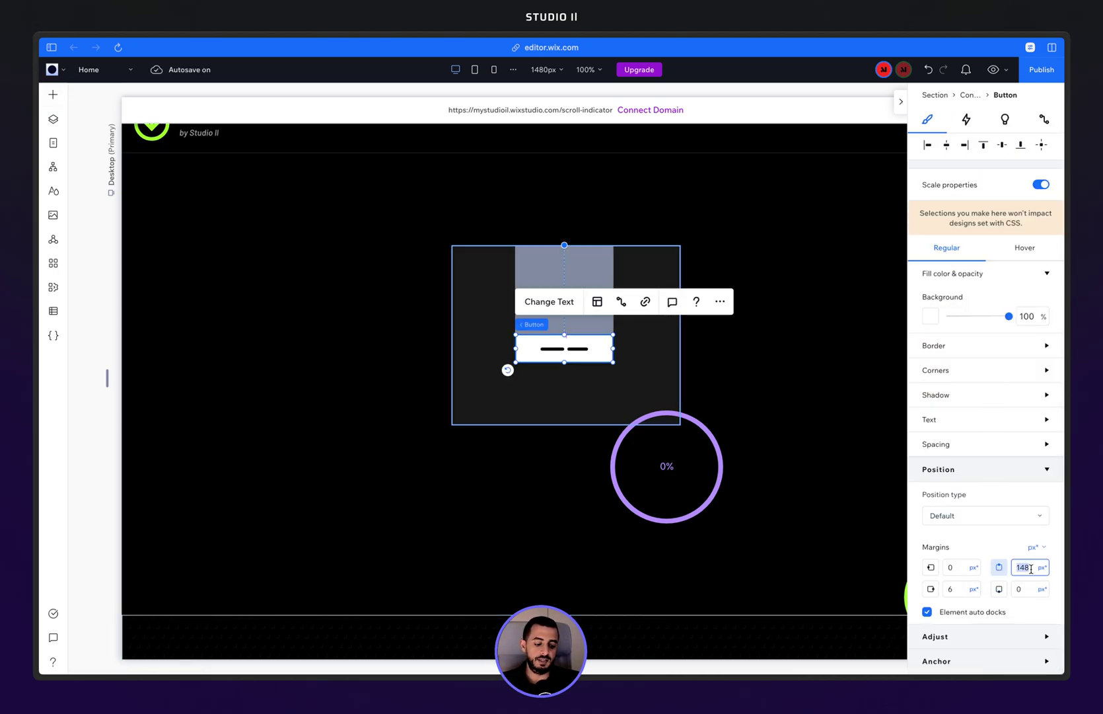
type("500")
key("Return")
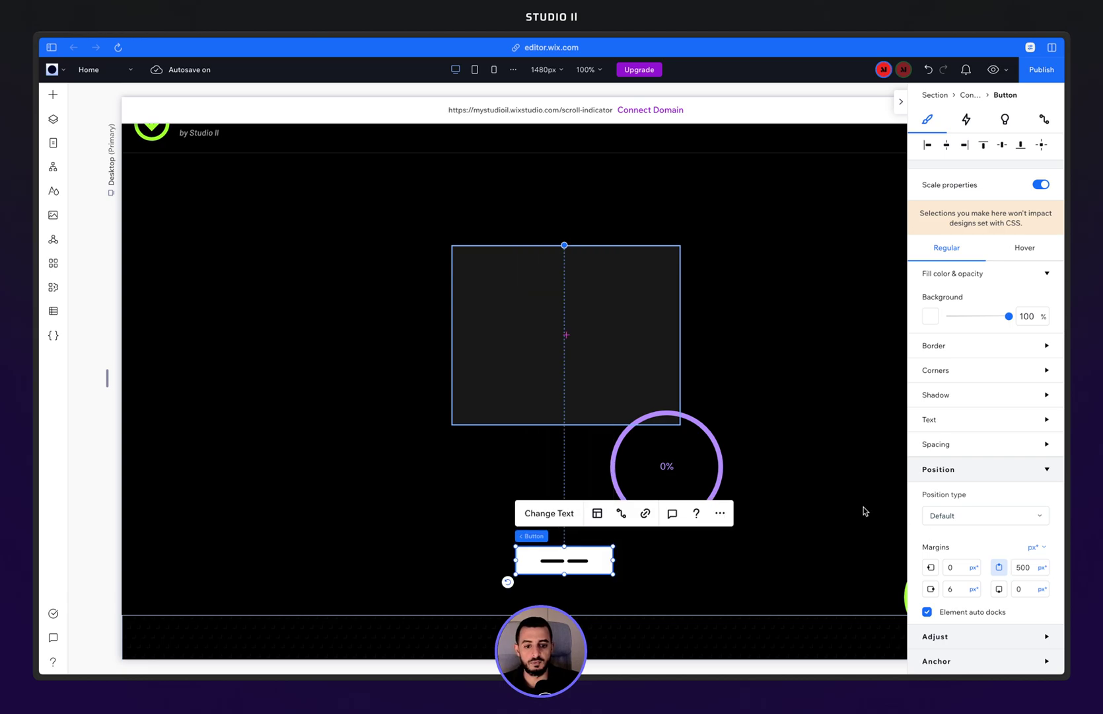
left_click(818, 396)
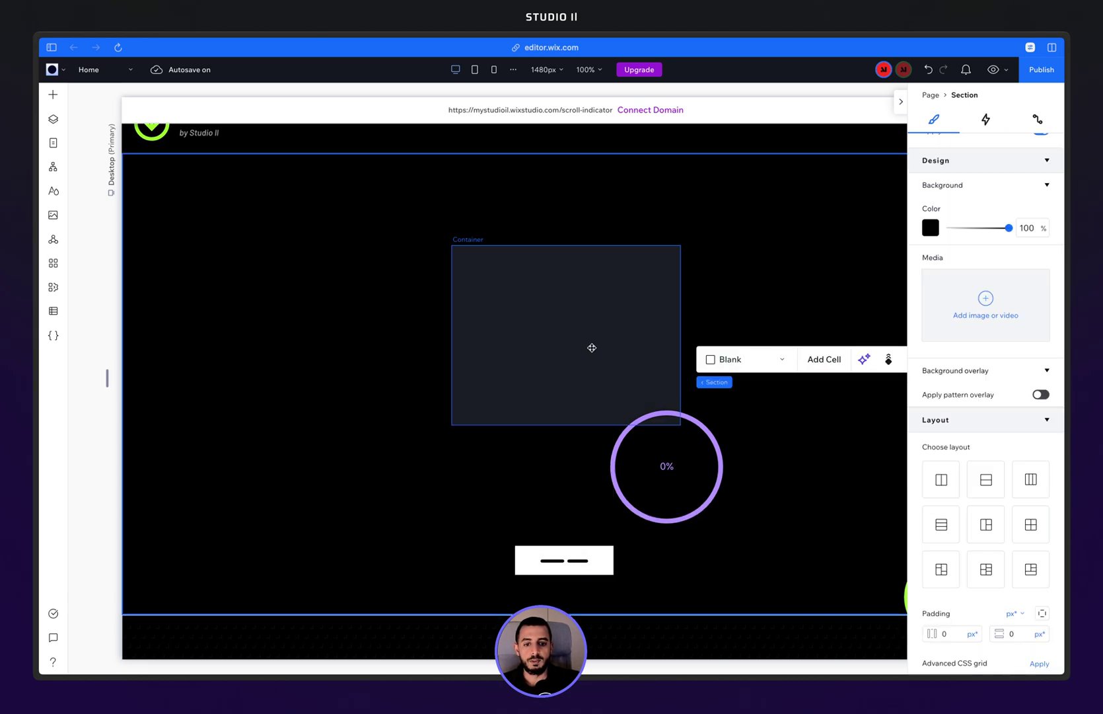
Set the dark box's overflow content to Scroll
left_click(595, 343)
scroll(1001, 572, "down", 3)
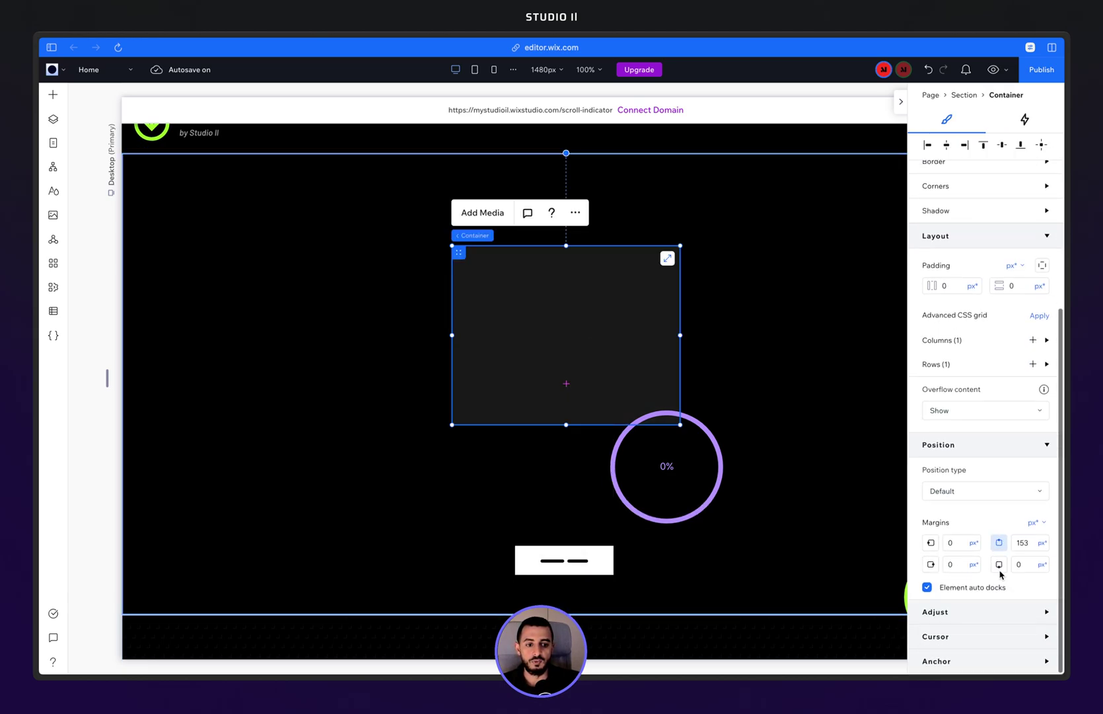
left_click(966, 411)
left_click(966, 435)
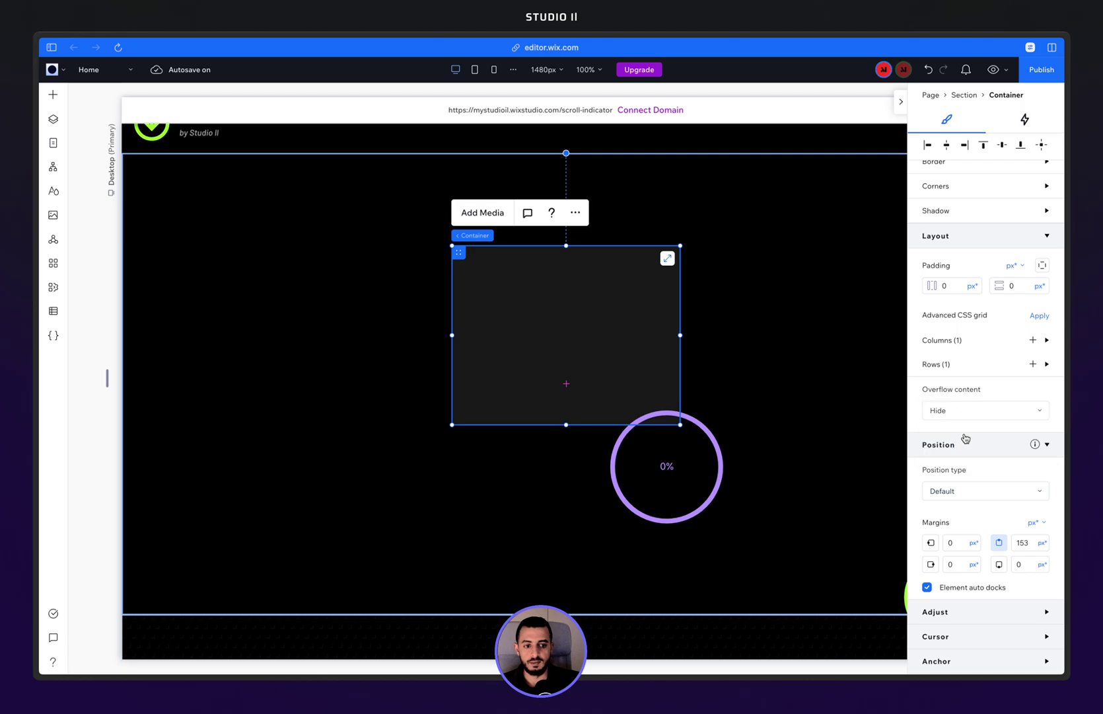
left_click(969, 416)
left_click(959, 434)
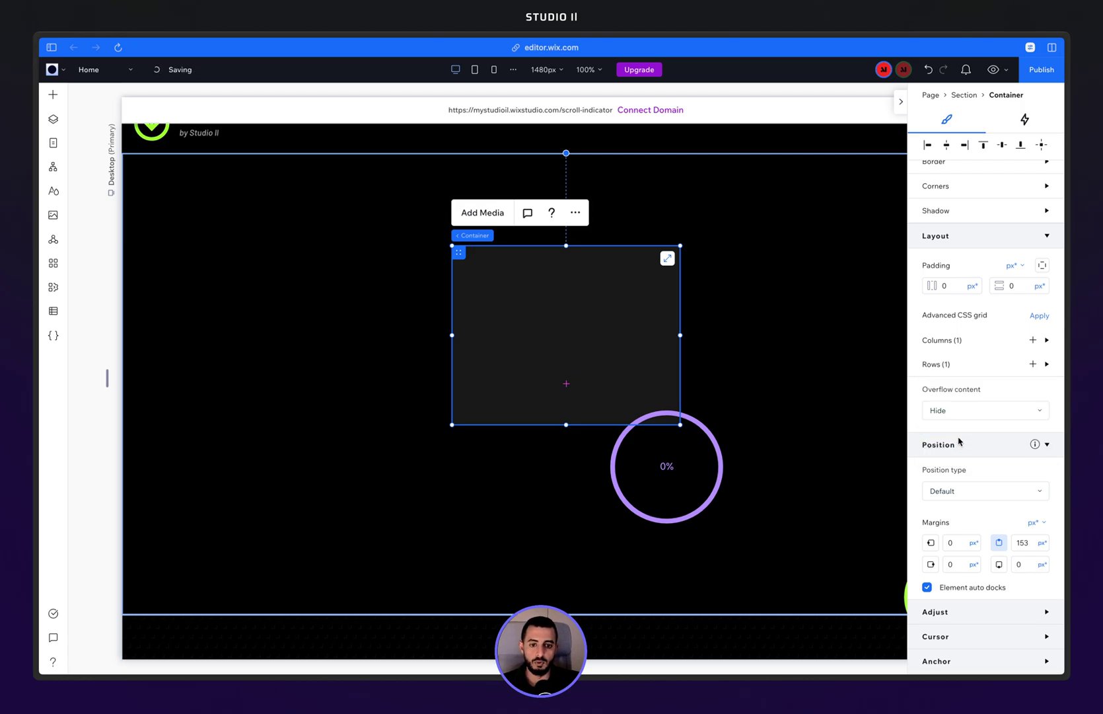
scroll(560, 312, "down", 2)
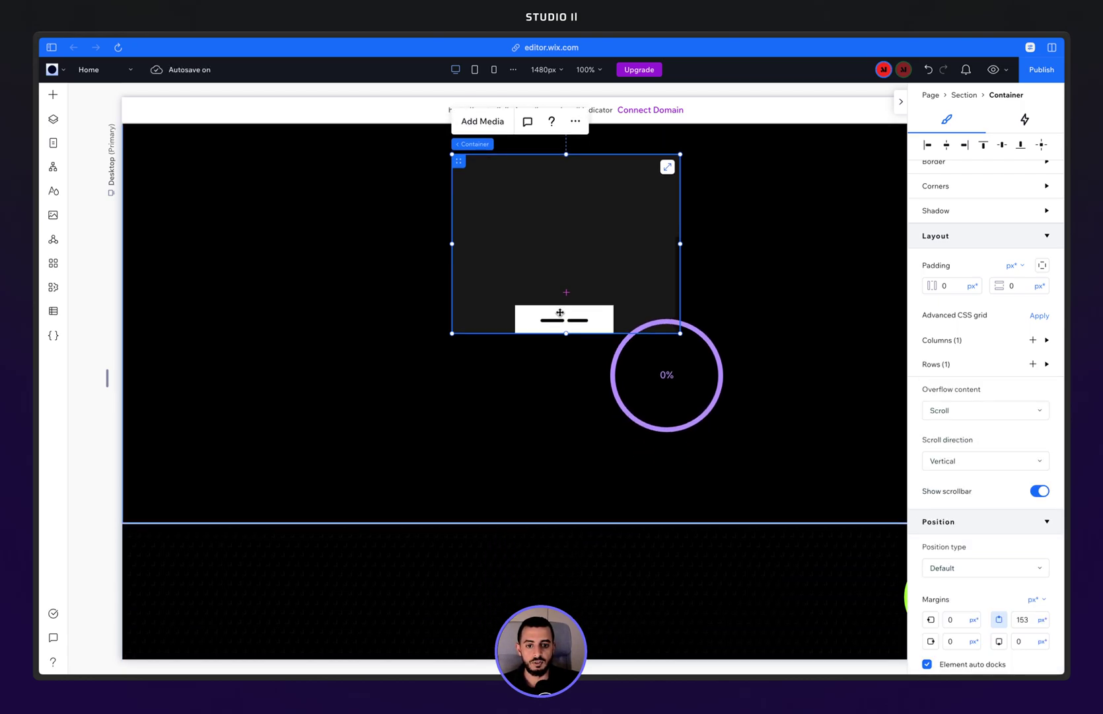
scroll(560, 312, "up", 3)
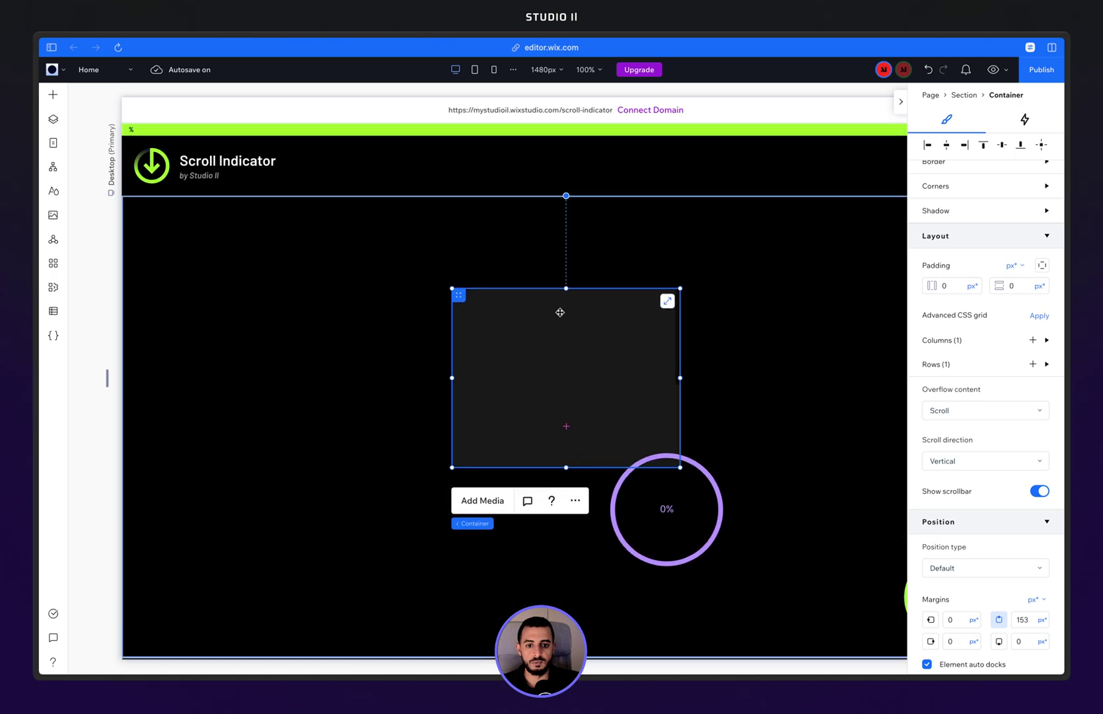
Move the scroll indicator into the dark box and shrink it to 99 × 99 px
left_click(705, 512)
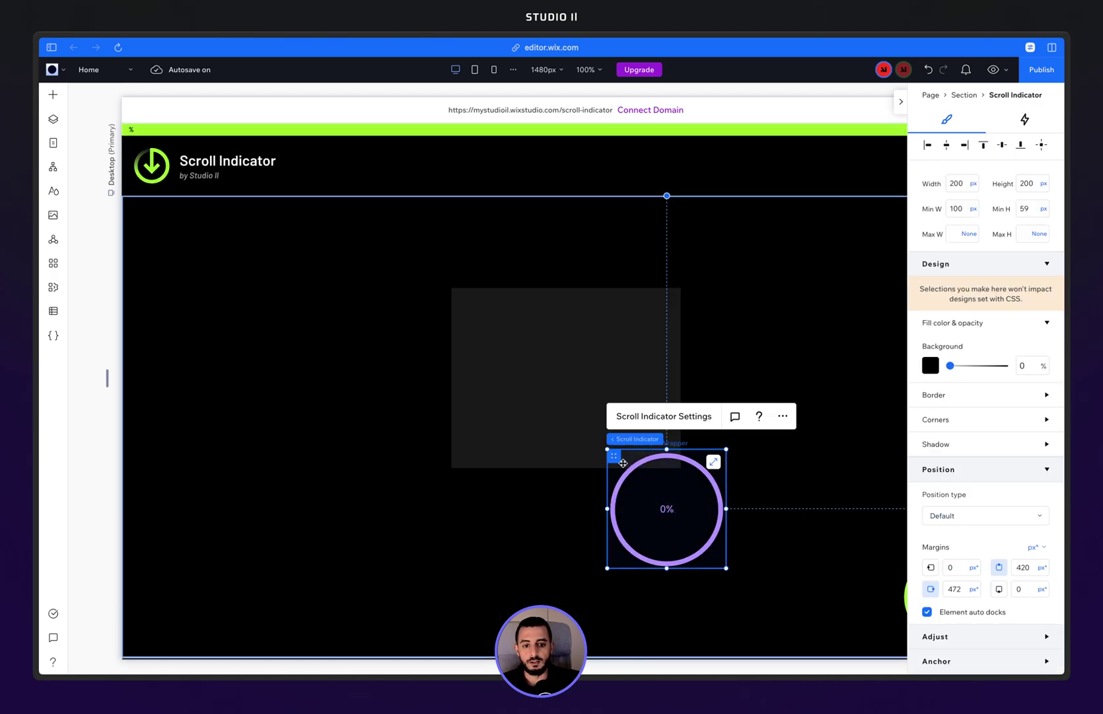
left_click_drag(623, 463, 600, 423)
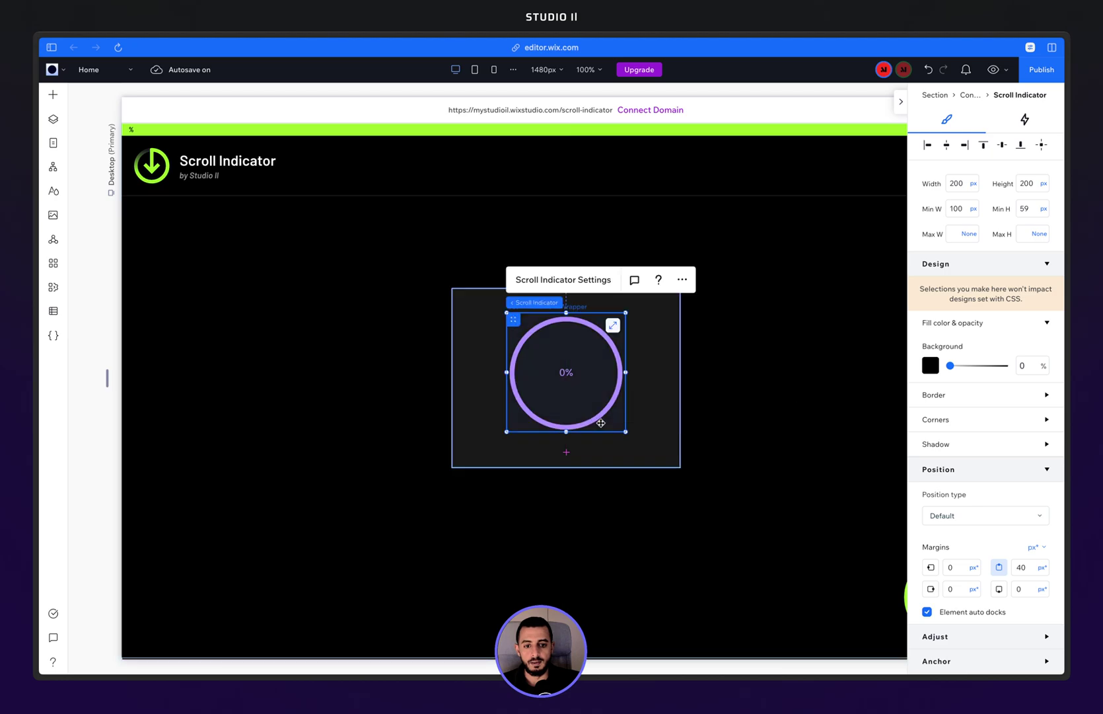
left_click_drag(507, 432, 573, 372)
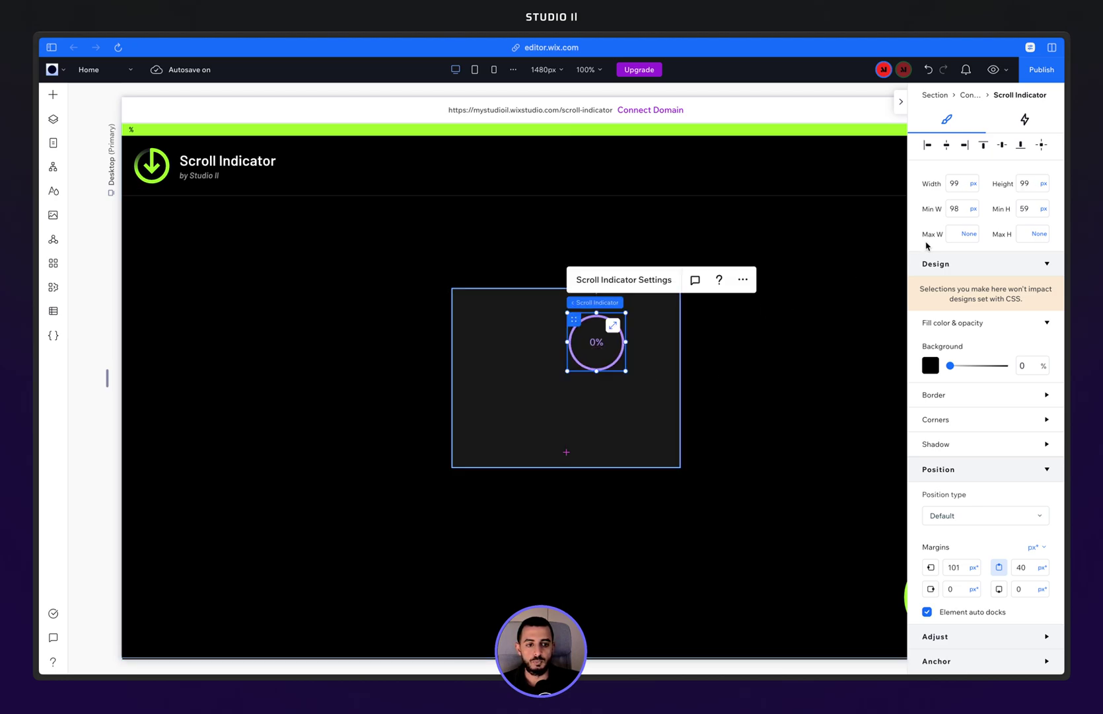
Make the indicator Sticky (Stick to Top), align it to the container's top, and test scrolling
left_click(959, 517)
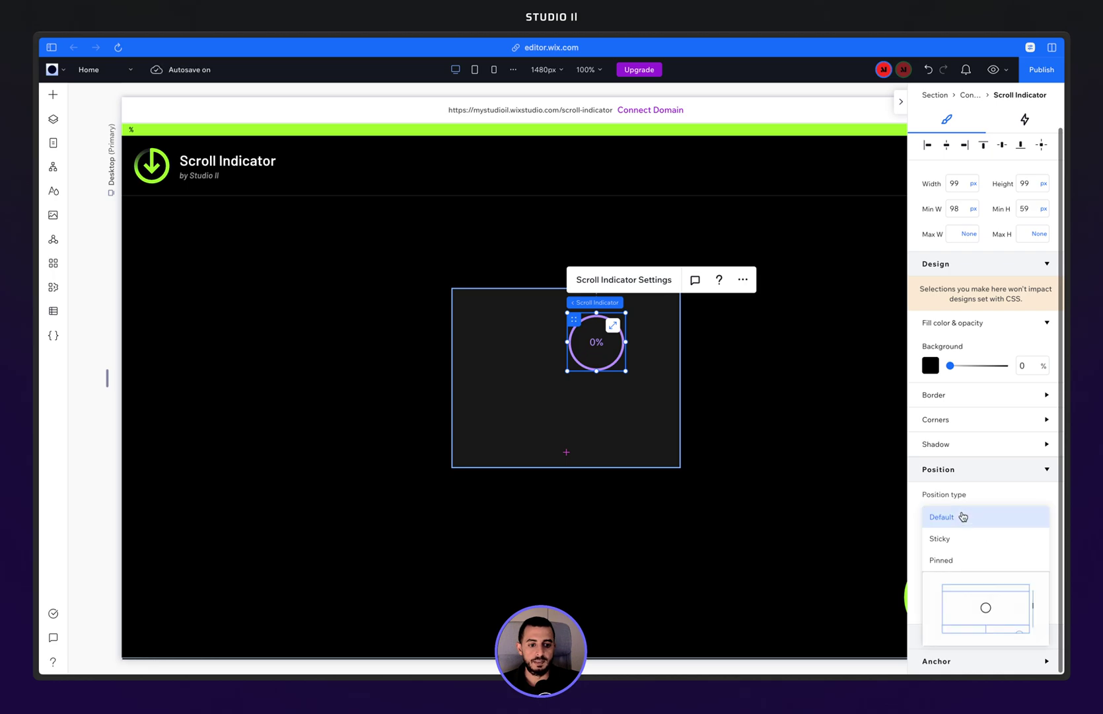
left_click(962, 541)
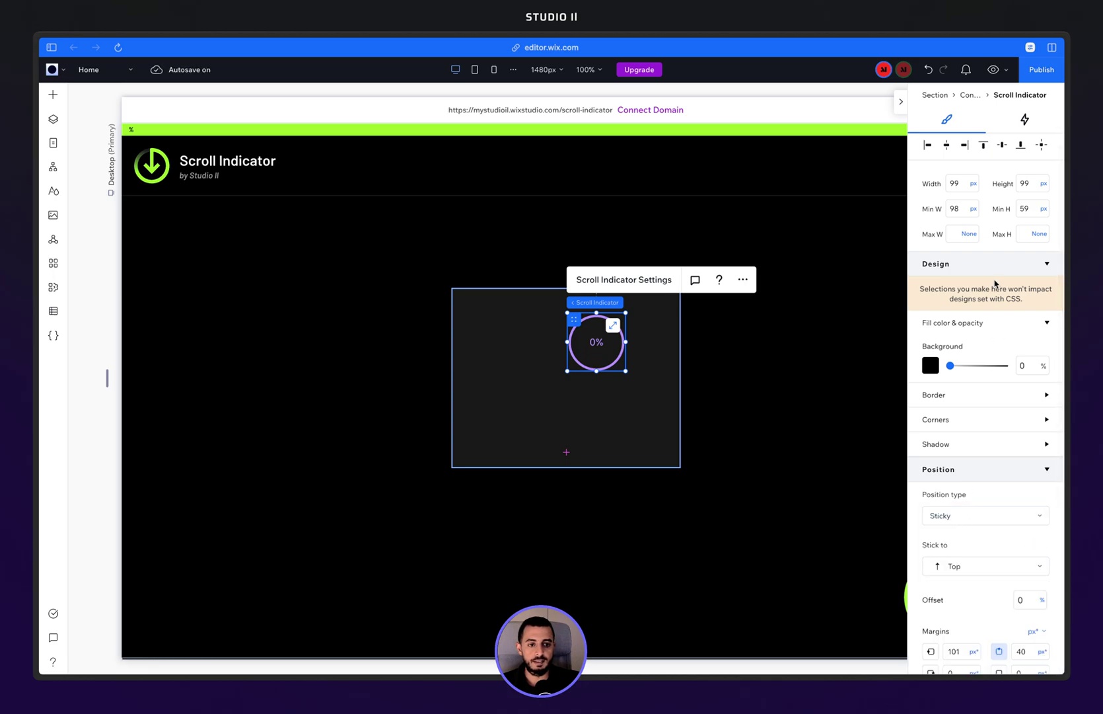
left_click(984, 146)
left_click(814, 356)
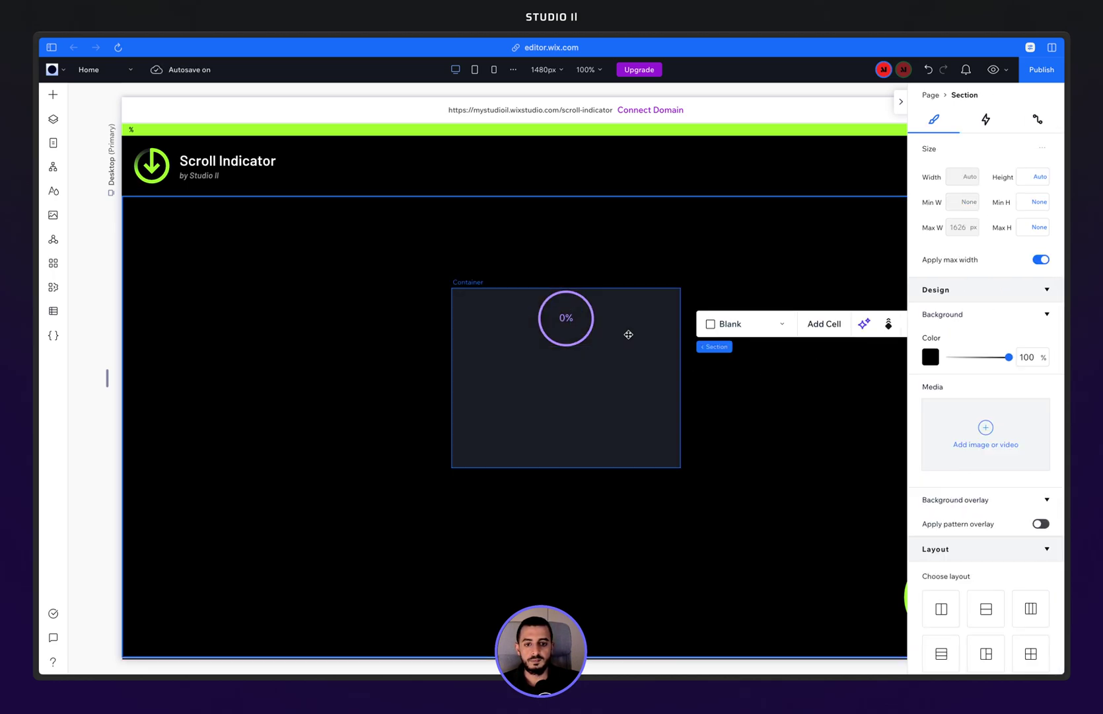
scroll(611, 379, "down", 3)
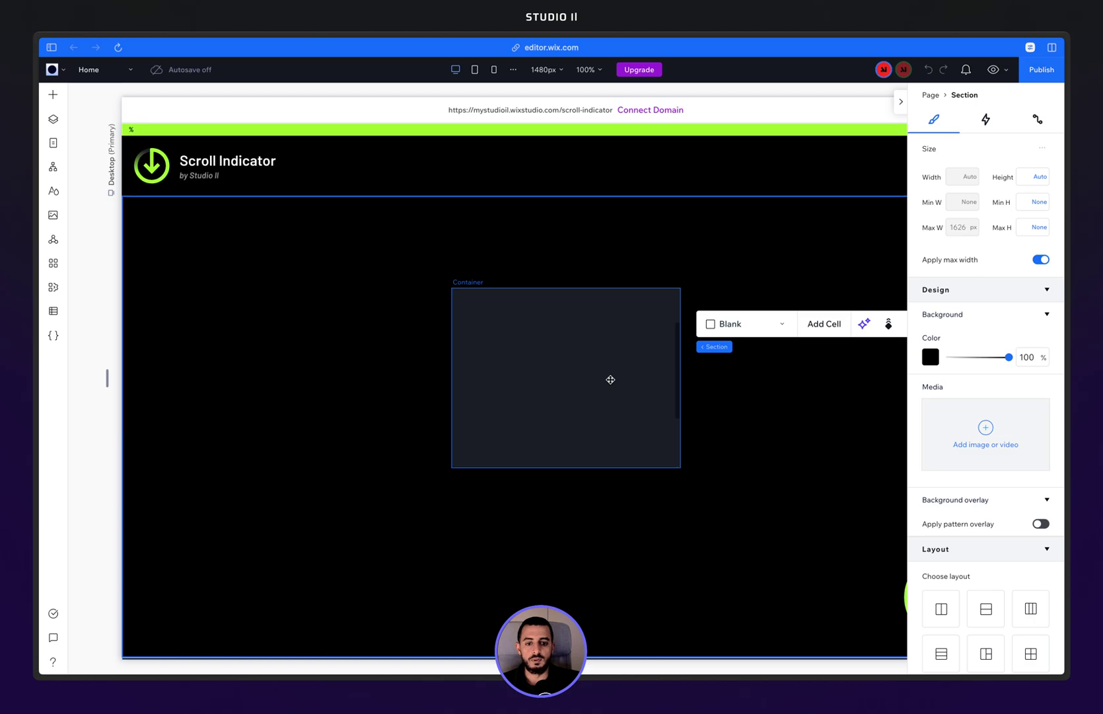
scroll(610, 380, "up", 3)
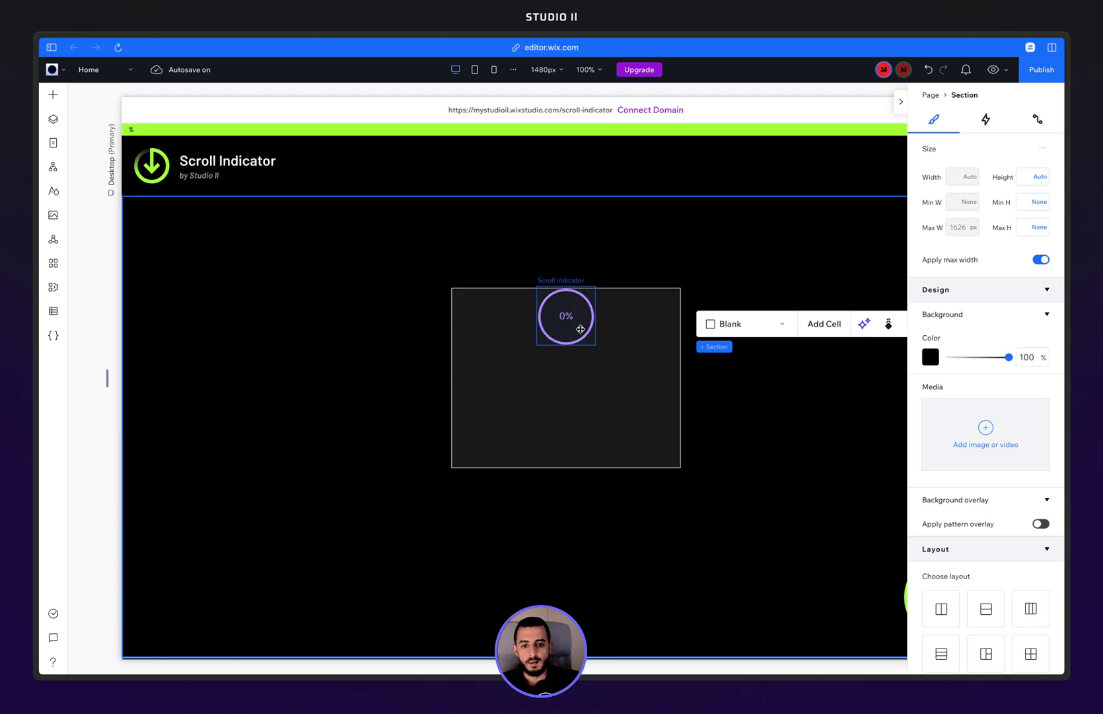
Set the indicator's Scroll sync to Section / Container, publish, and dismiss the confirmation
left_click(579, 337)
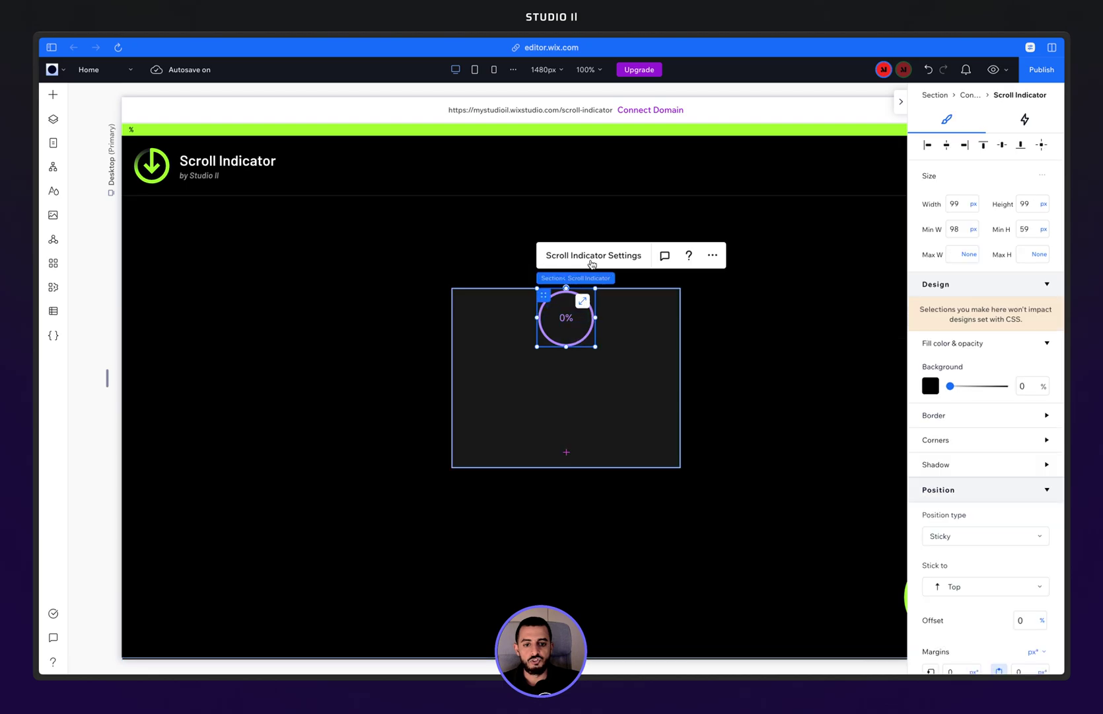
left_click(591, 256)
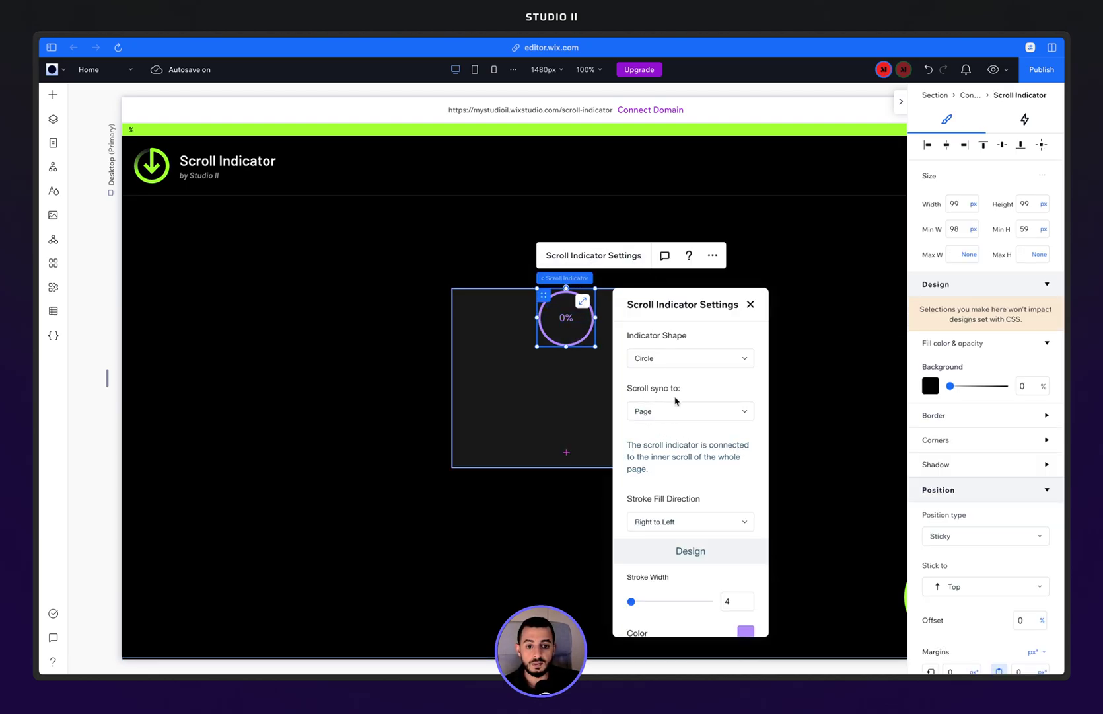
left_click(681, 412)
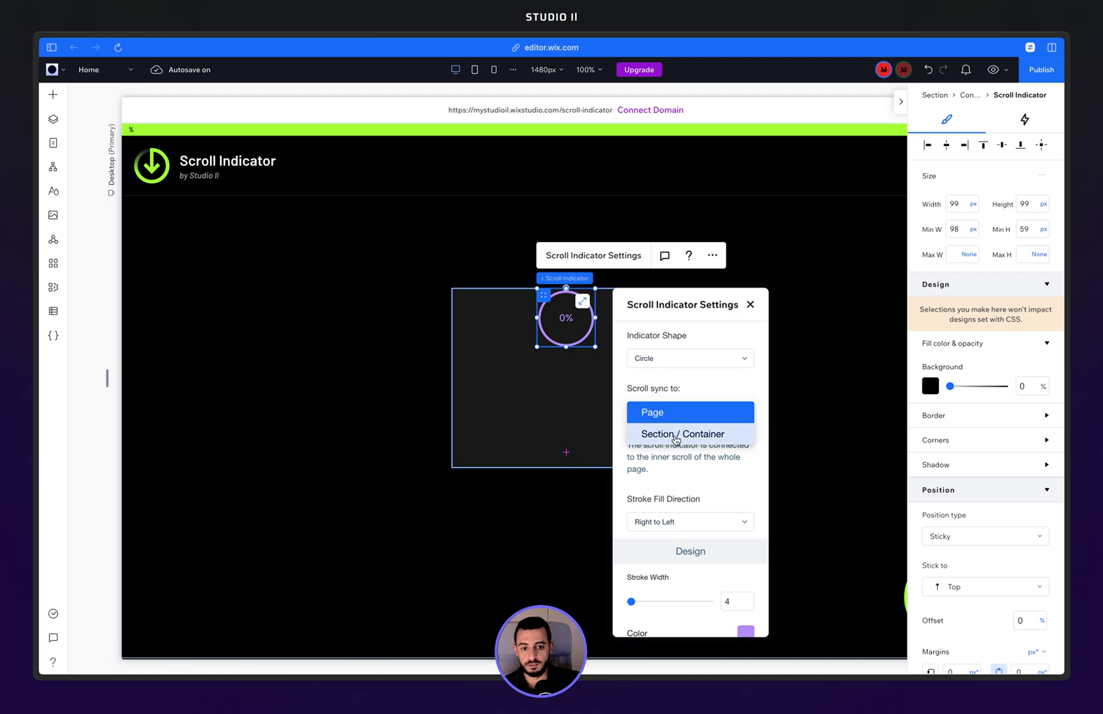
left_click(681, 440)
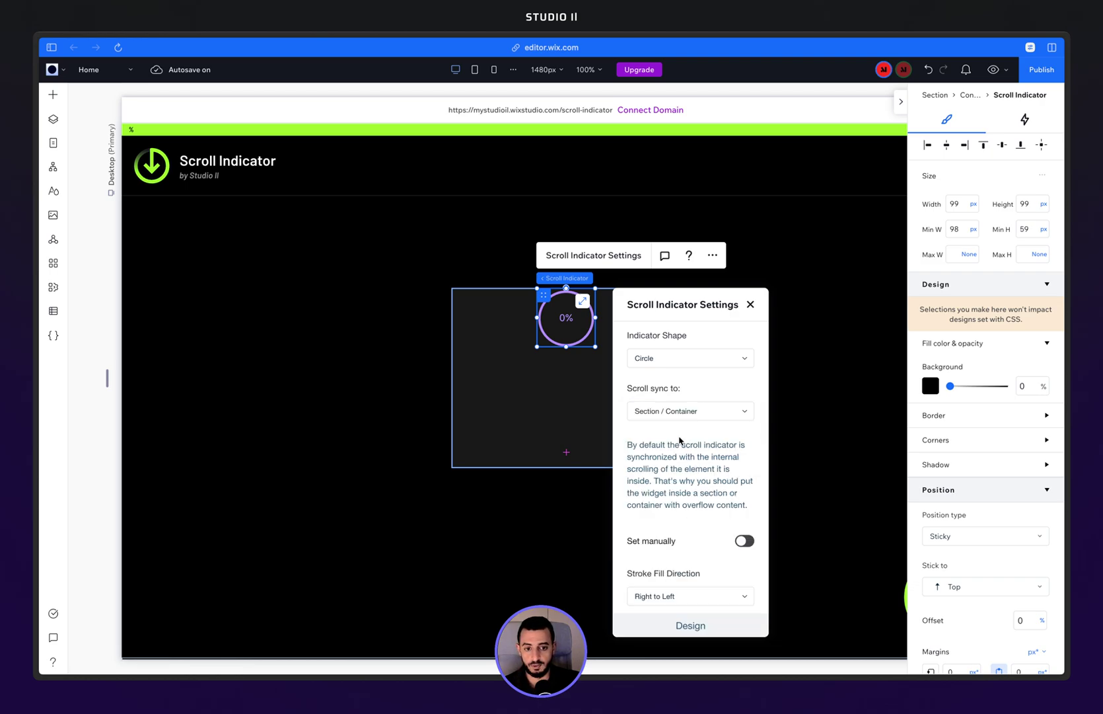
scroll(680, 439, "down", 2)
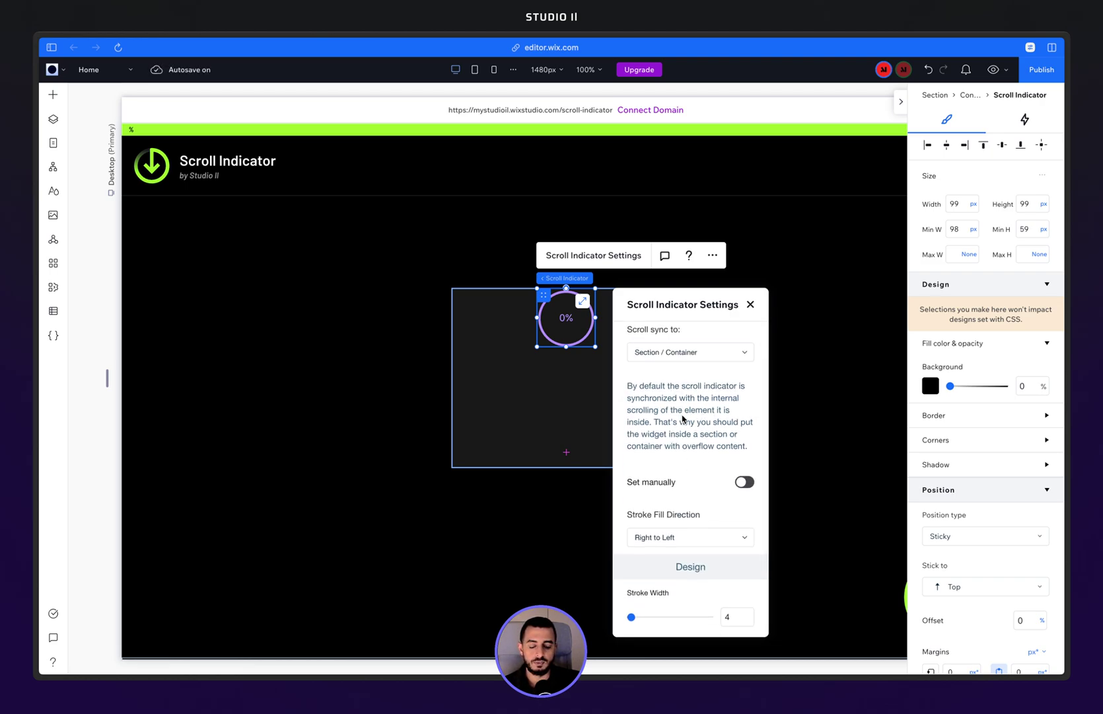
scroll(683, 419, "down", 1)
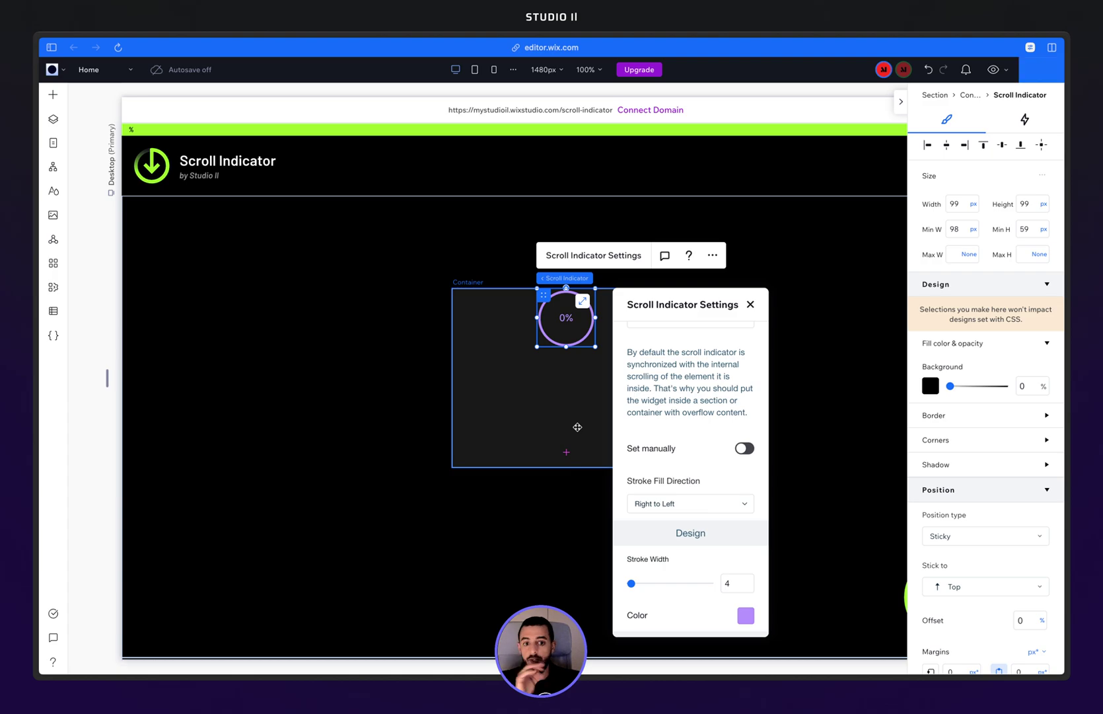
key("Escape")
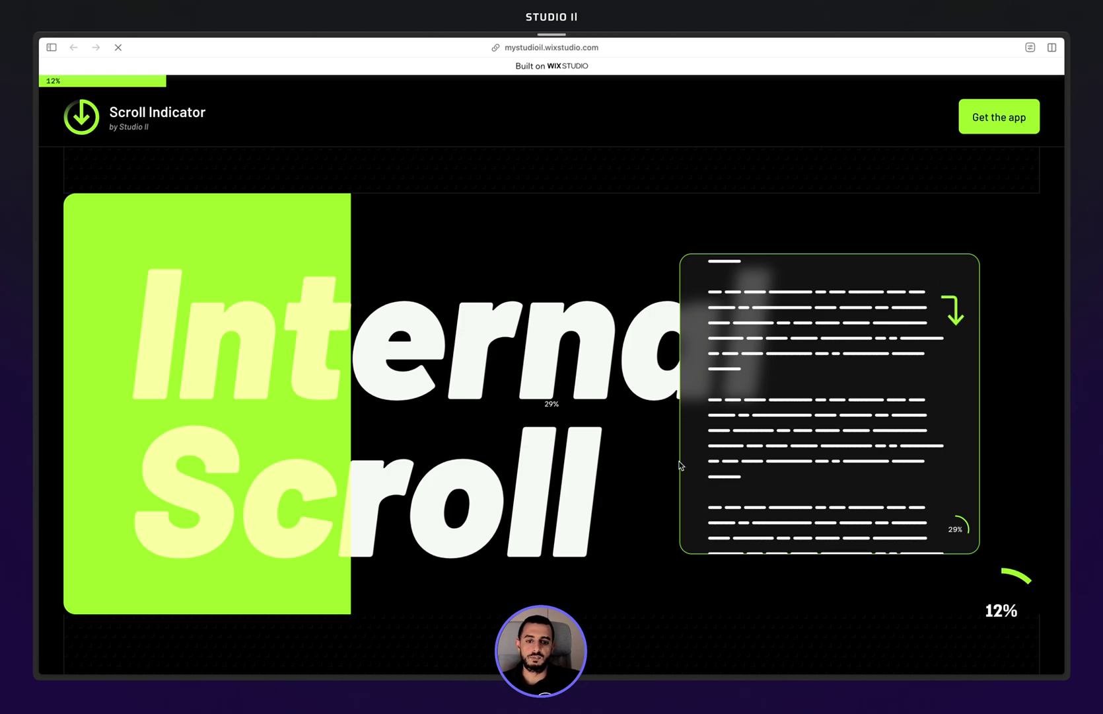
Reload the live page and scroll the grey box, watching its ring go from 0% to 100%
key("super+r")
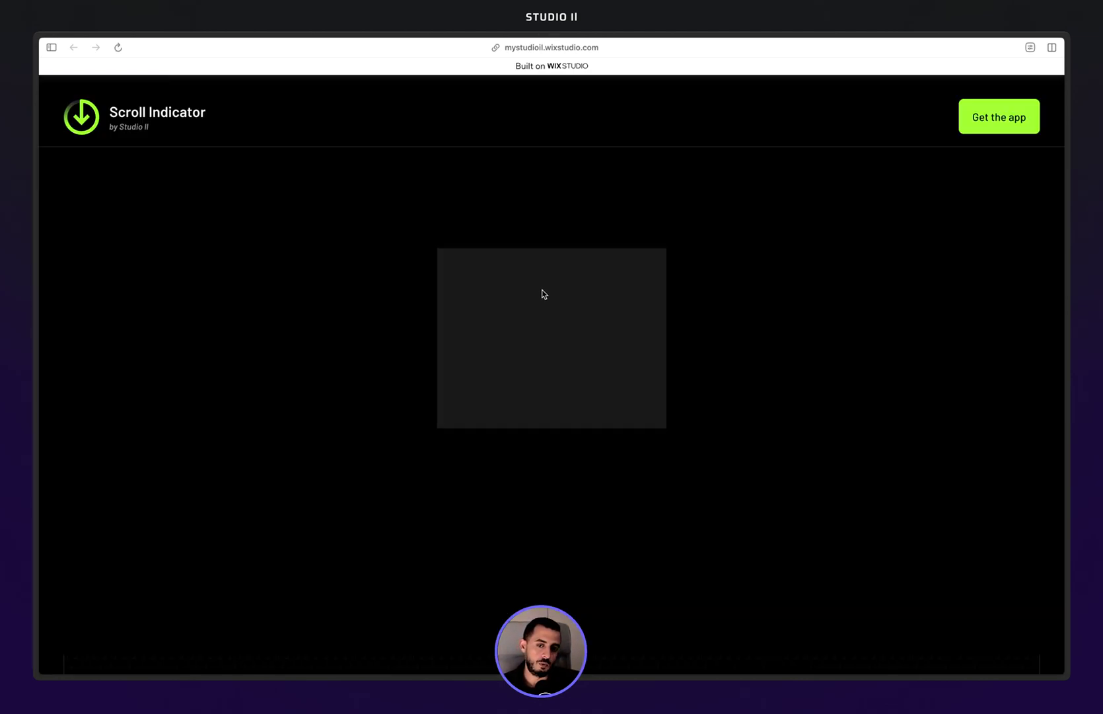
scroll(570, 368, "down", 3)
scroll(570, 368, "up", 3)
scroll(569, 367, "down", 1)
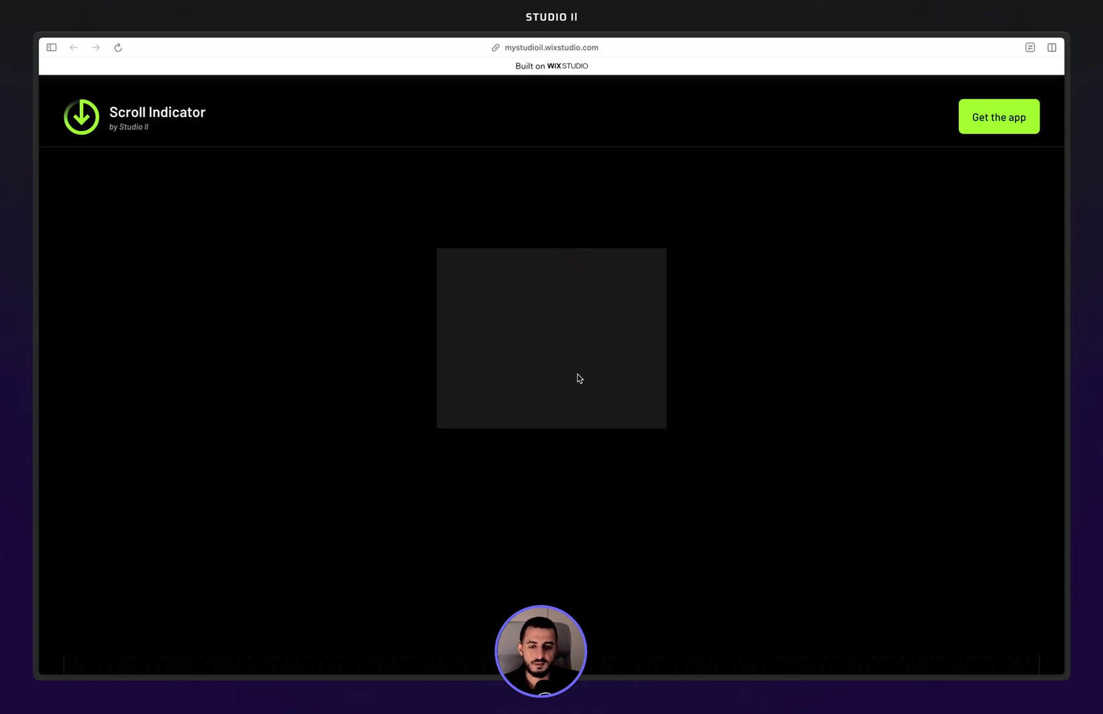
scroll(579, 380, "down", 2)
scroll(580, 384, "down", 10)
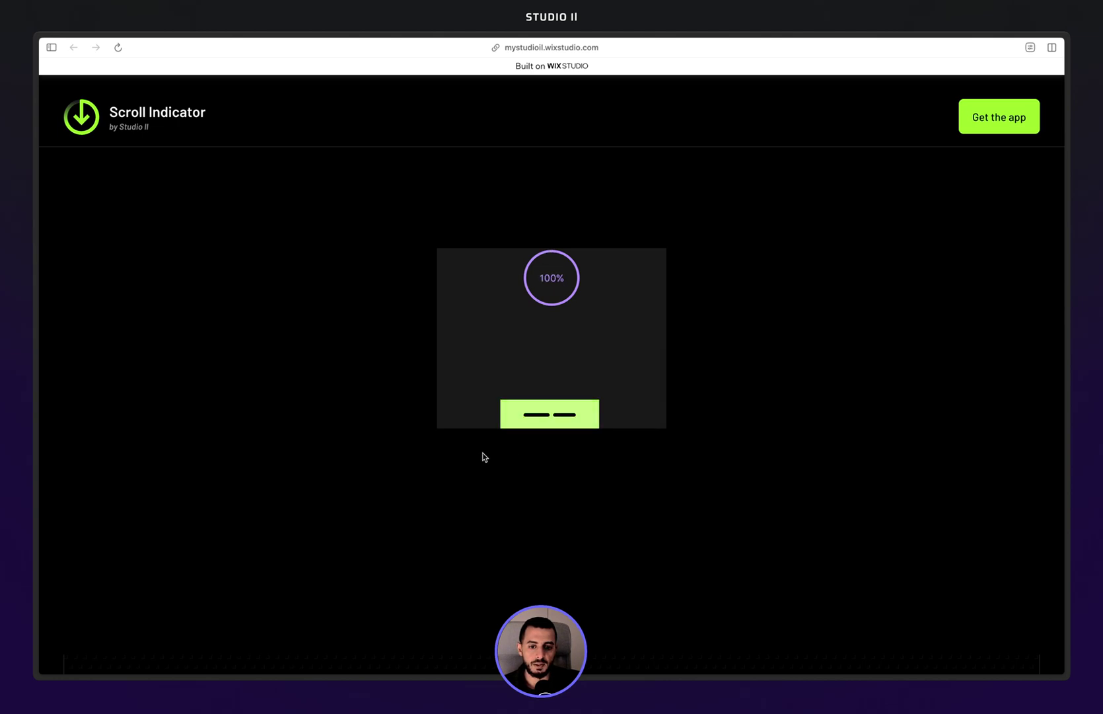
scroll(637, 382, "up", 6)
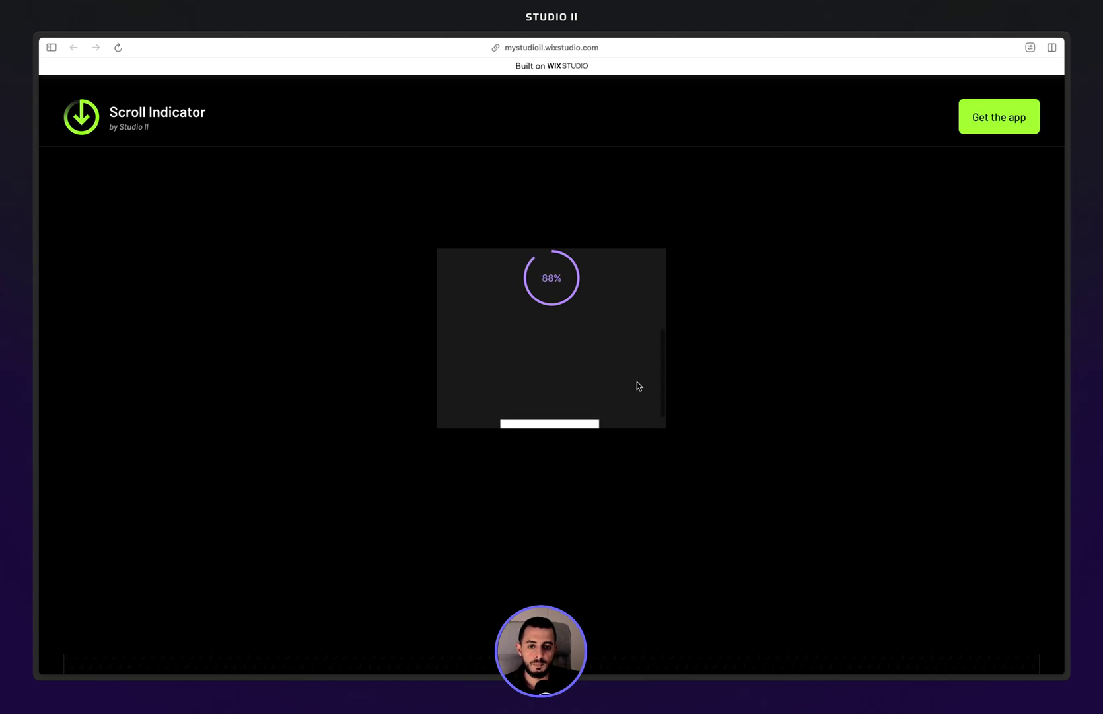
scroll(637, 382, "down", 6)
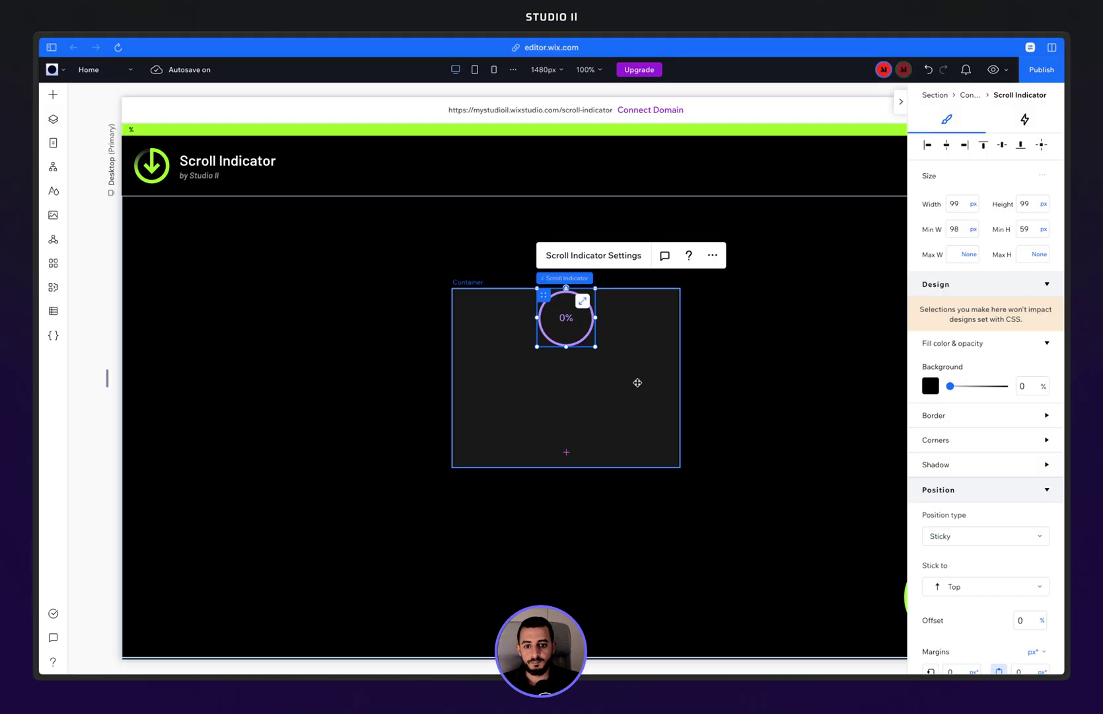
Move the container right of centre and slightly down on the page
left_click(399, 335)
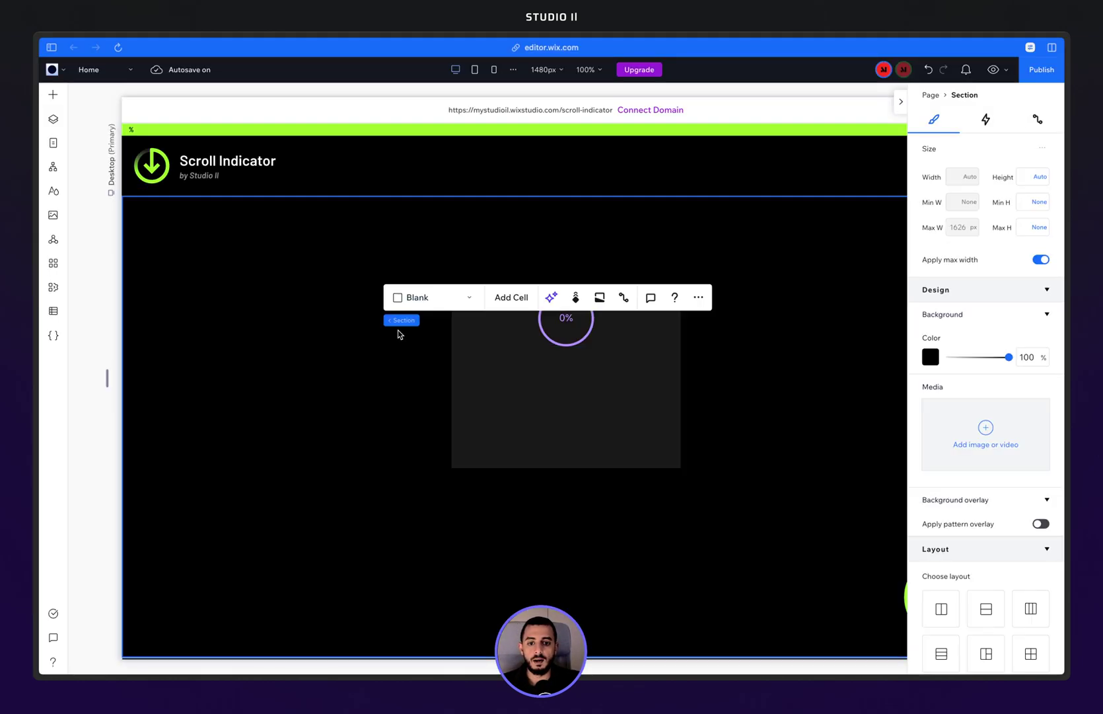
left_click(481, 360)
left_click_drag(460, 292, 570, 308)
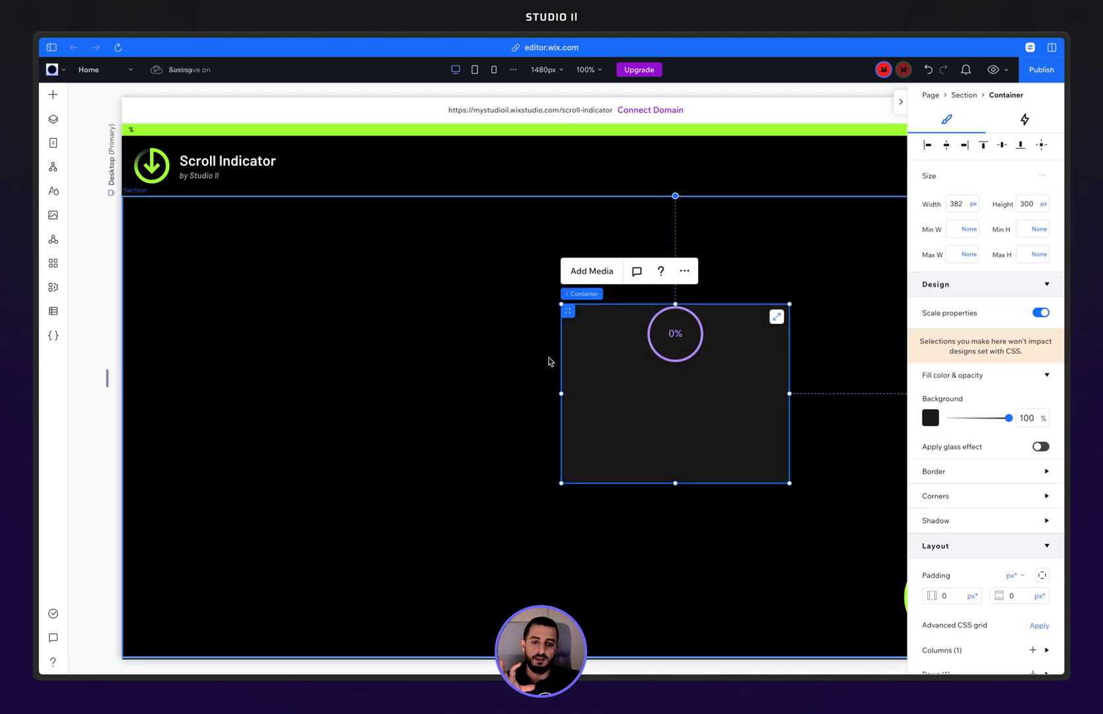
Drag the scroll indicator out of the container to its left side
left_click(676, 335)
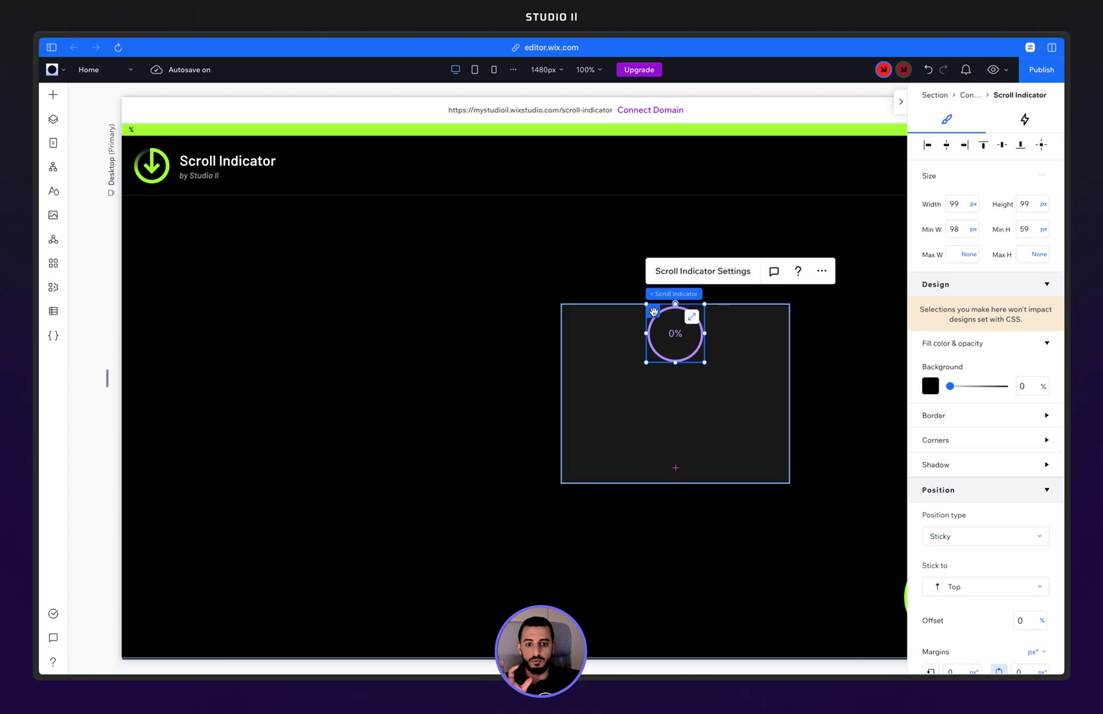
left_click_drag(646, 312, 435, 336)
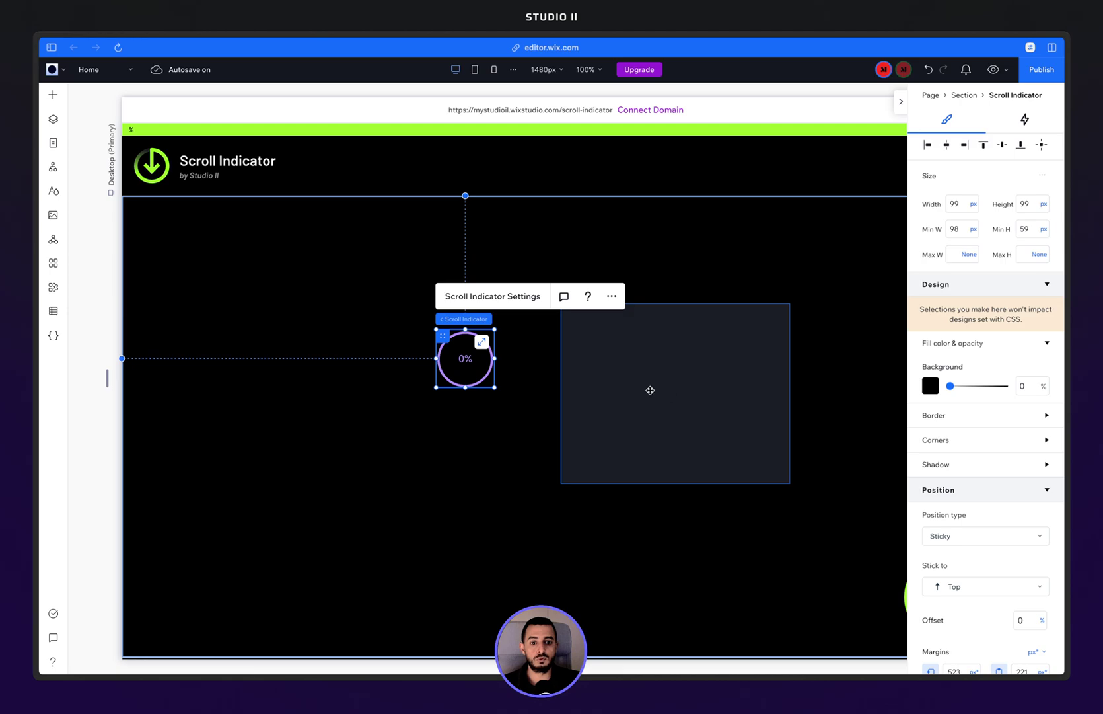
left_click(650, 369)
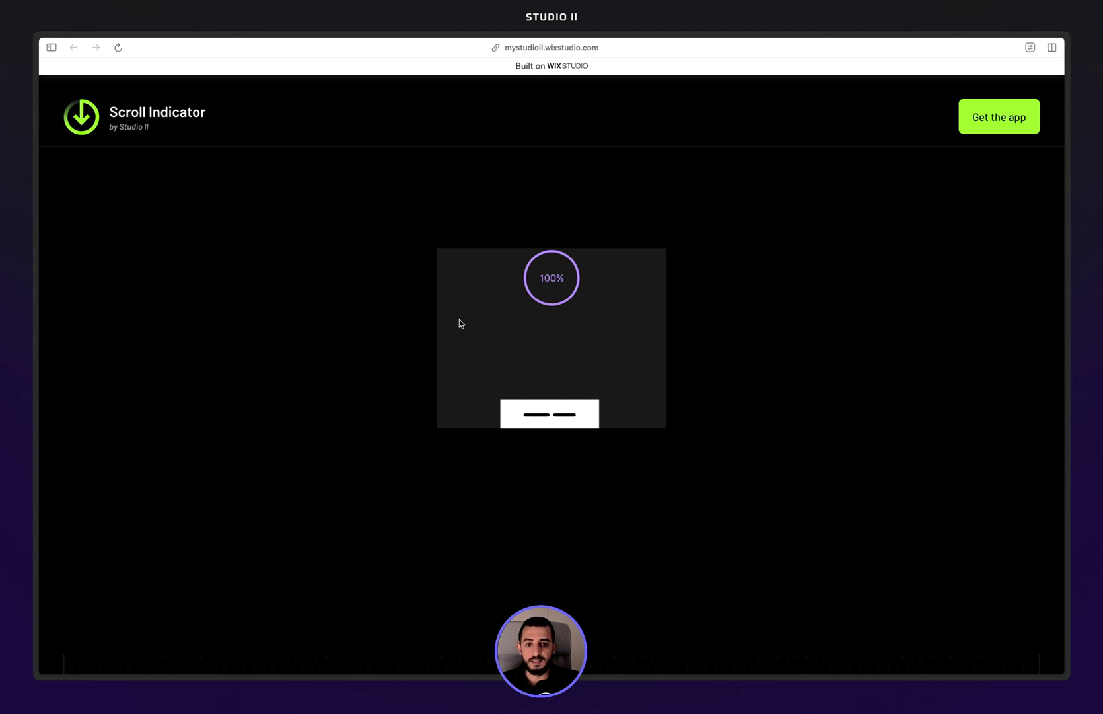
Inspect the grey scrolling container in DevTools and copy its id comp-m7jhmi0u
key("super+alt+i")
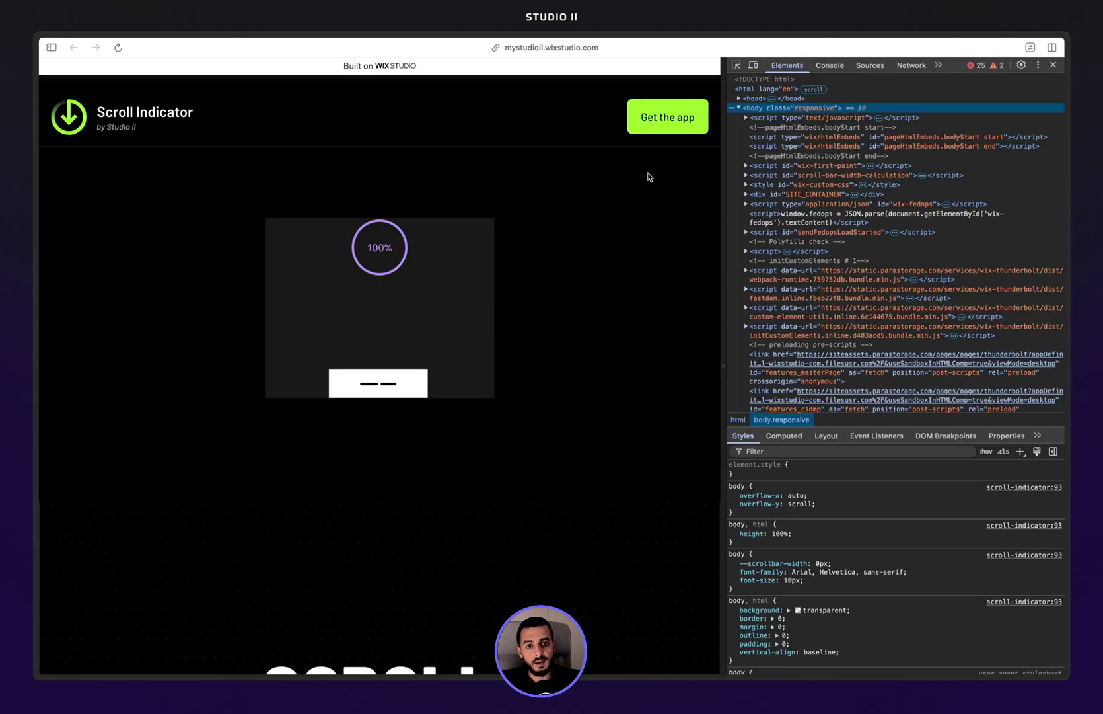
left_click(736, 65)
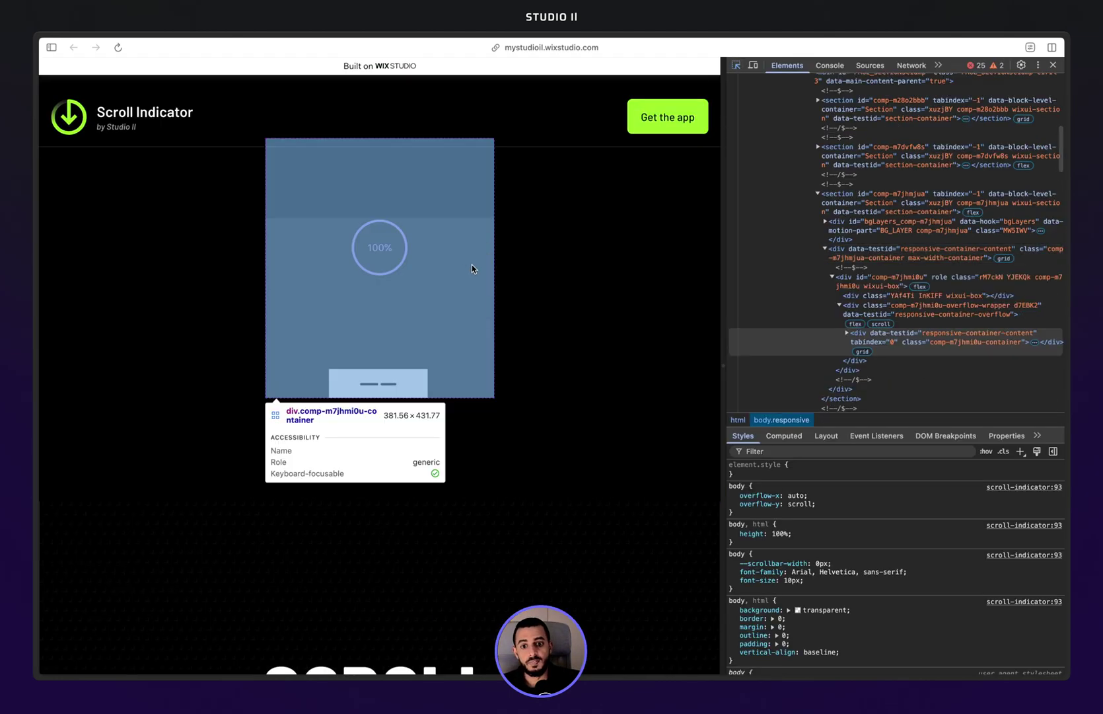
left_click(472, 267)
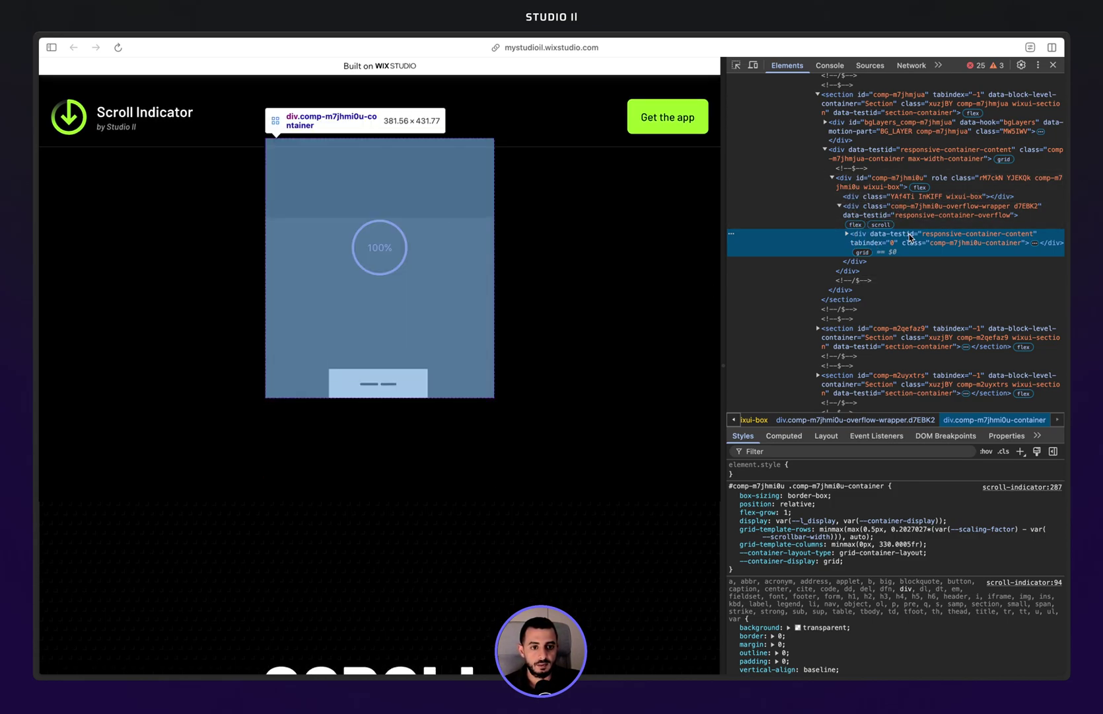
double_click(886, 181)
key("ctrl+c")
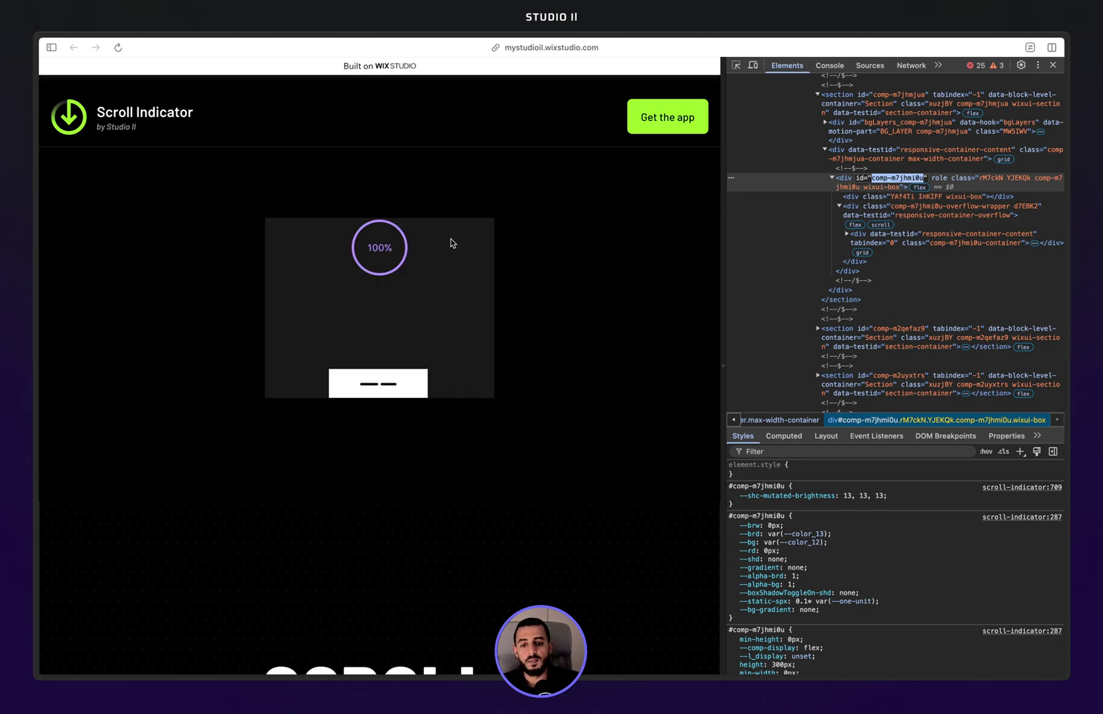
key("ctrl+Tab")
key("ctrl+Tab")
key("ctrl+Tab")
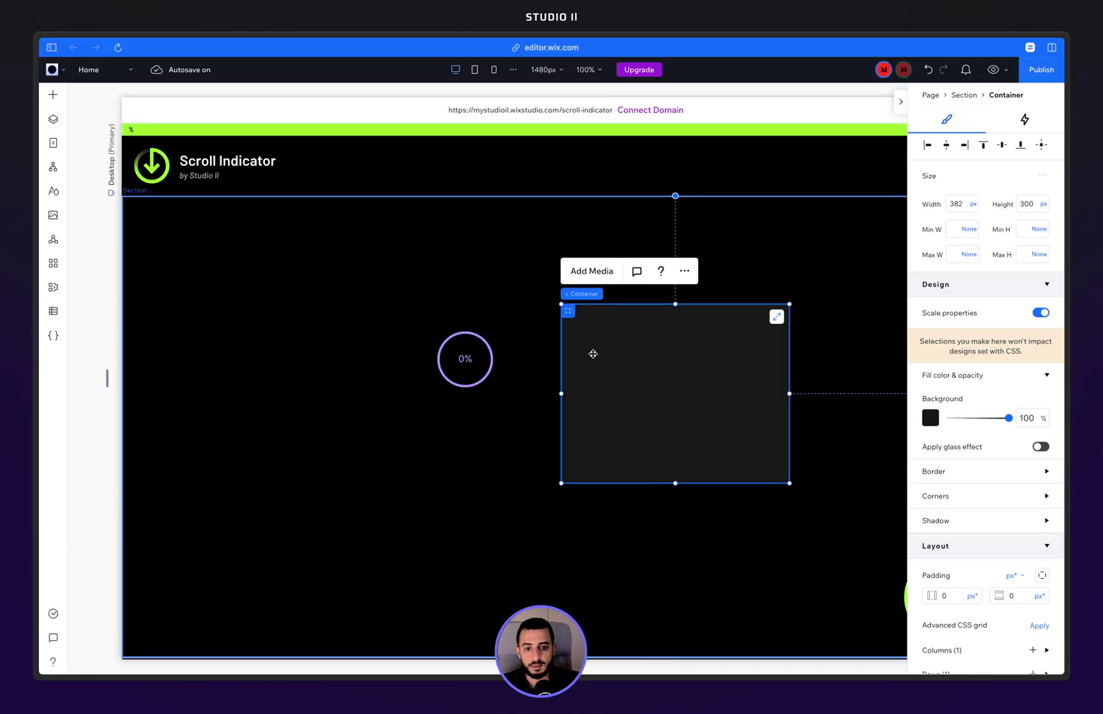
Sync the indicator manually to element ID comp-m7jhmi0u and publish the site
left_click(466, 349)
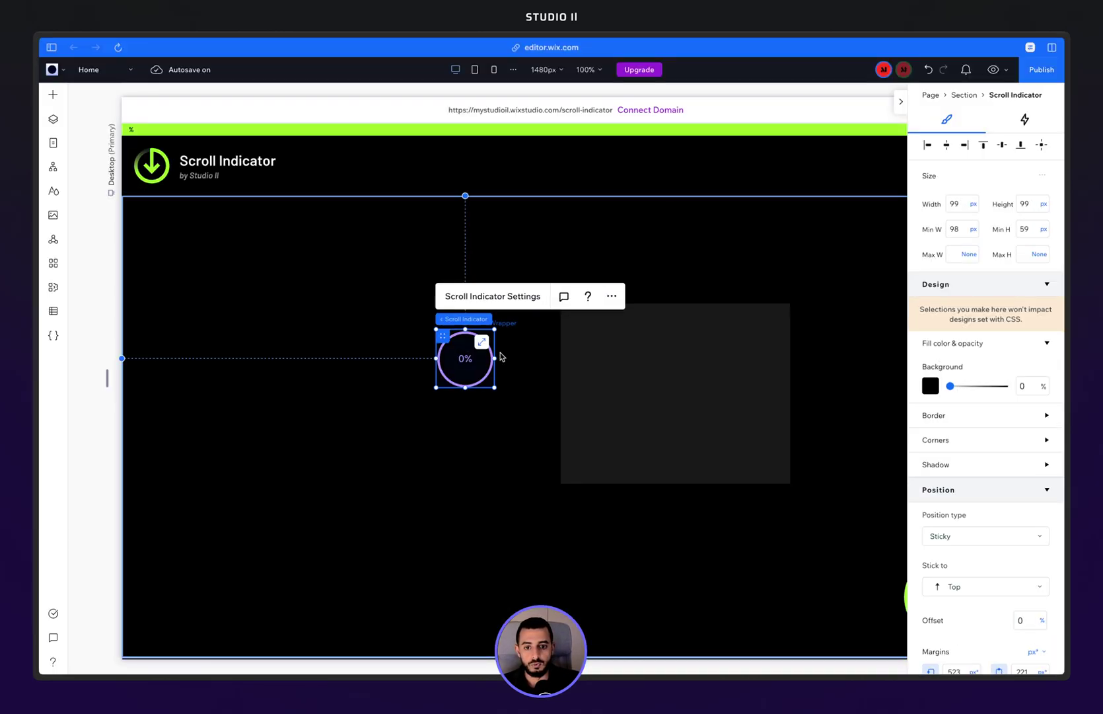
left_click(482, 296)
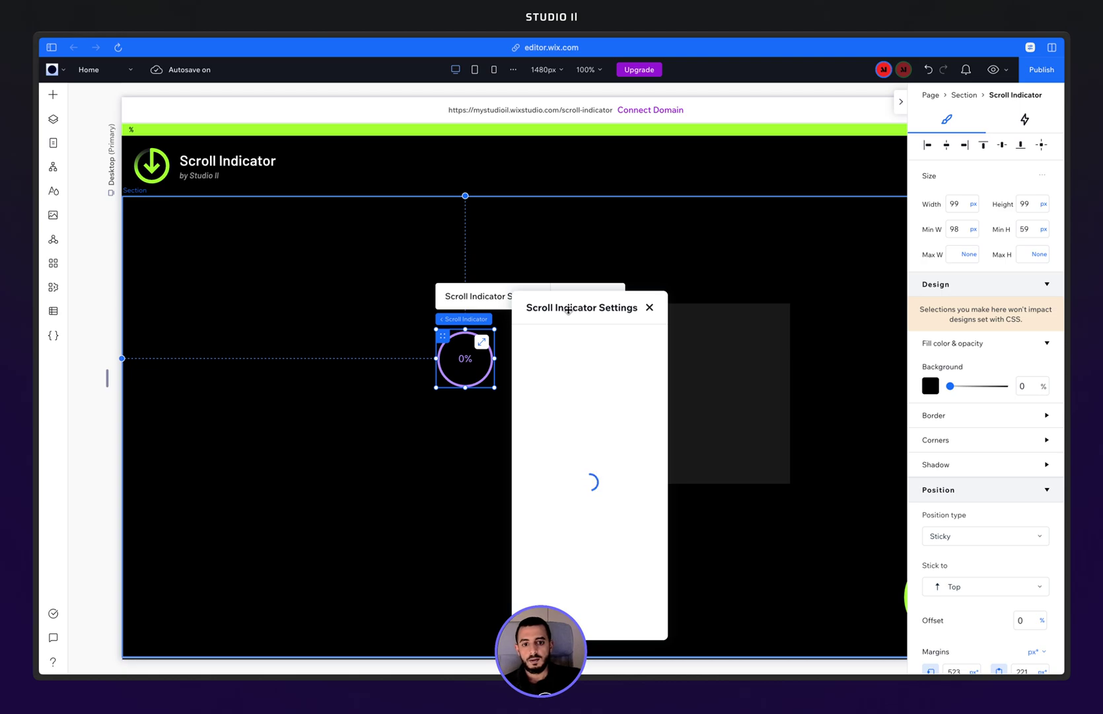
scroll(639, 306, "down", 3)
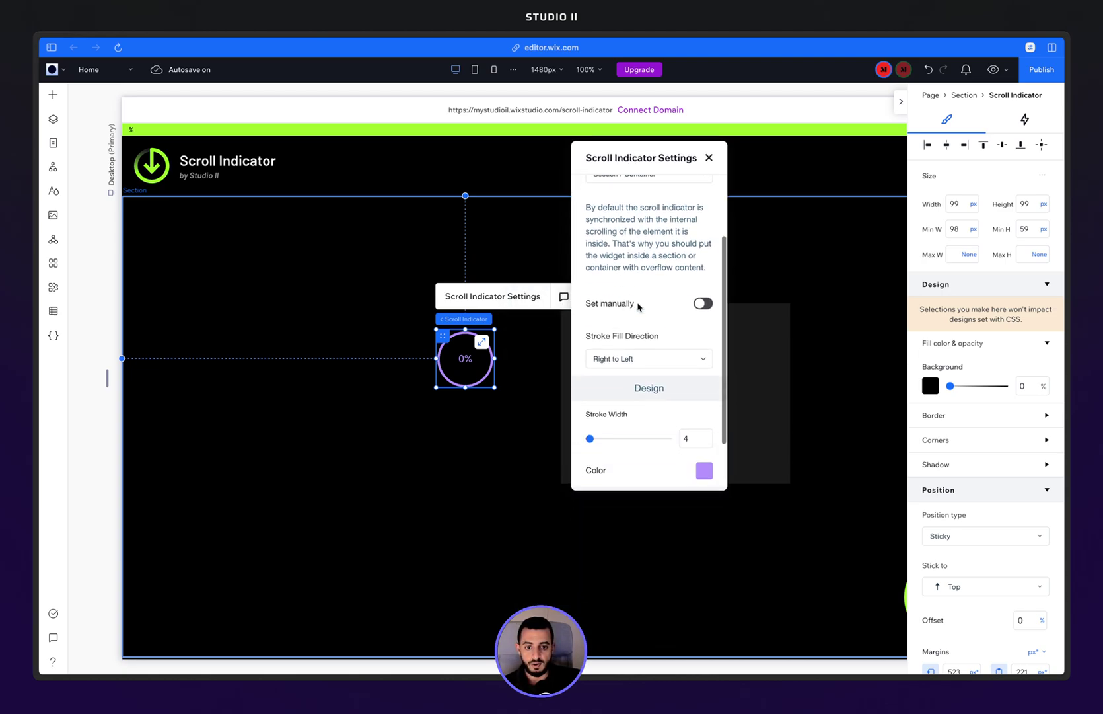
left_click(612, 305)
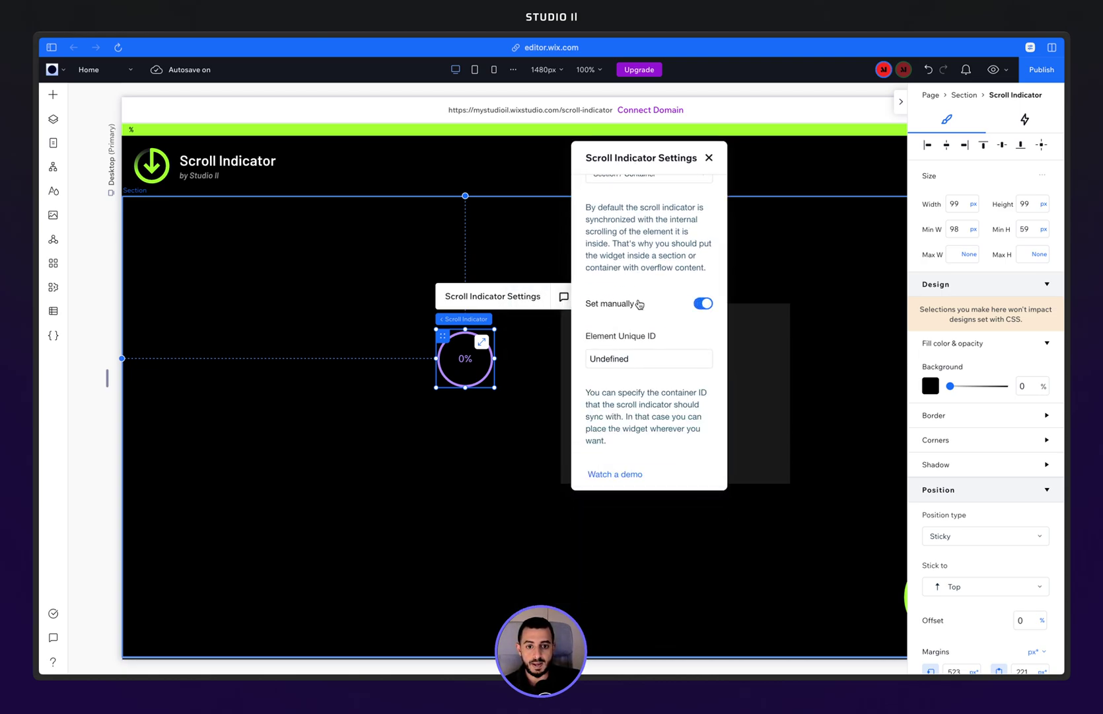
scroll(639, 305, "up", 3)
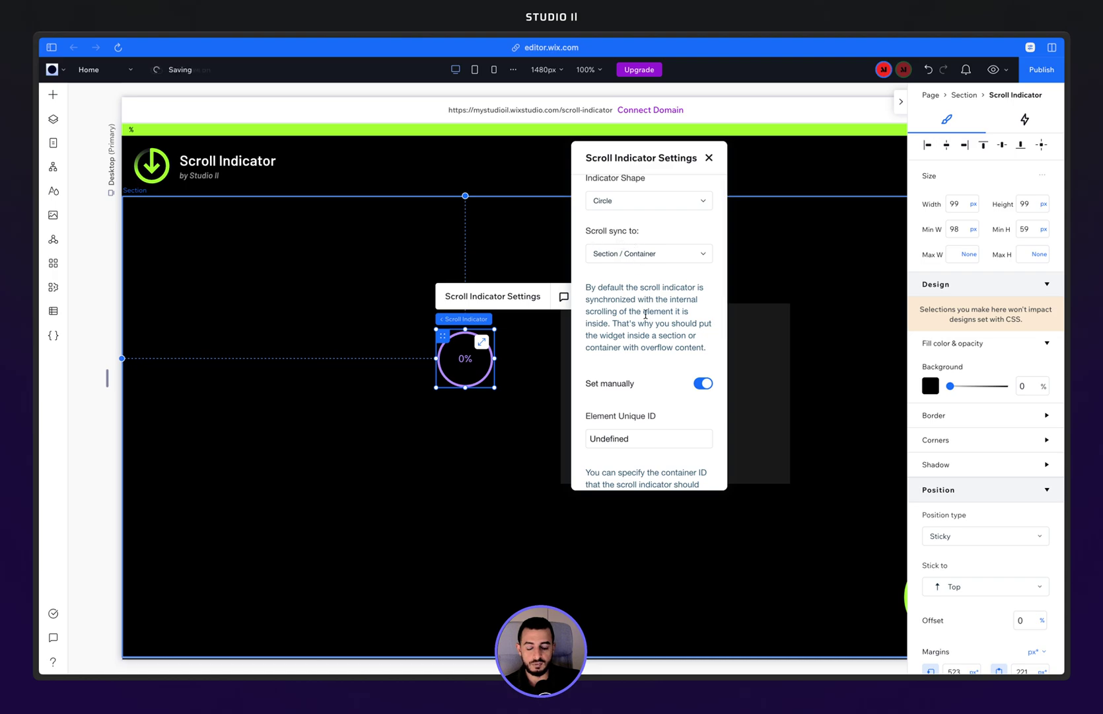
scroll(635, 304, "down", 1)
left_click(640, 368)
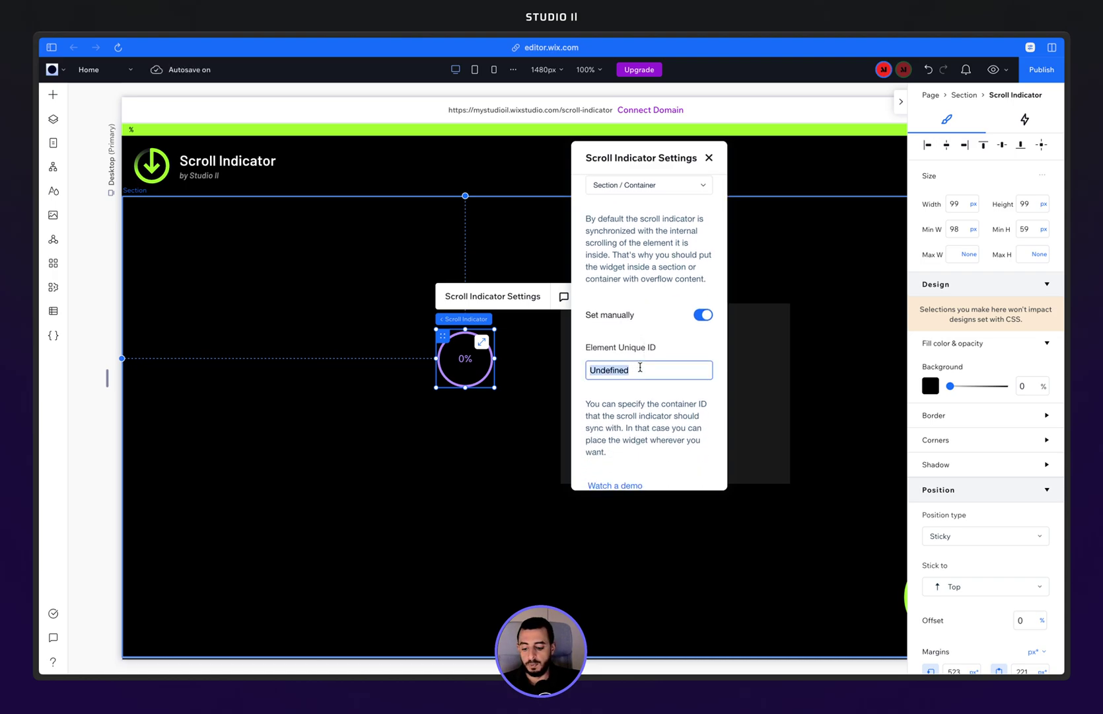
key("ctrl+v")
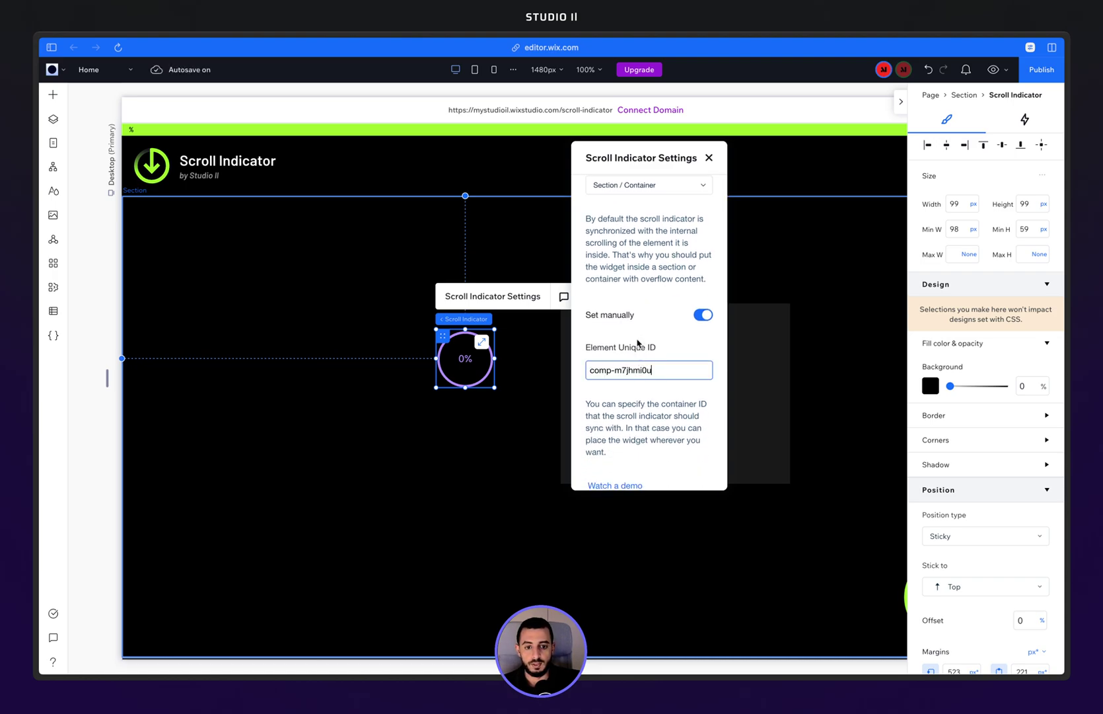
left_click(1042, 70)
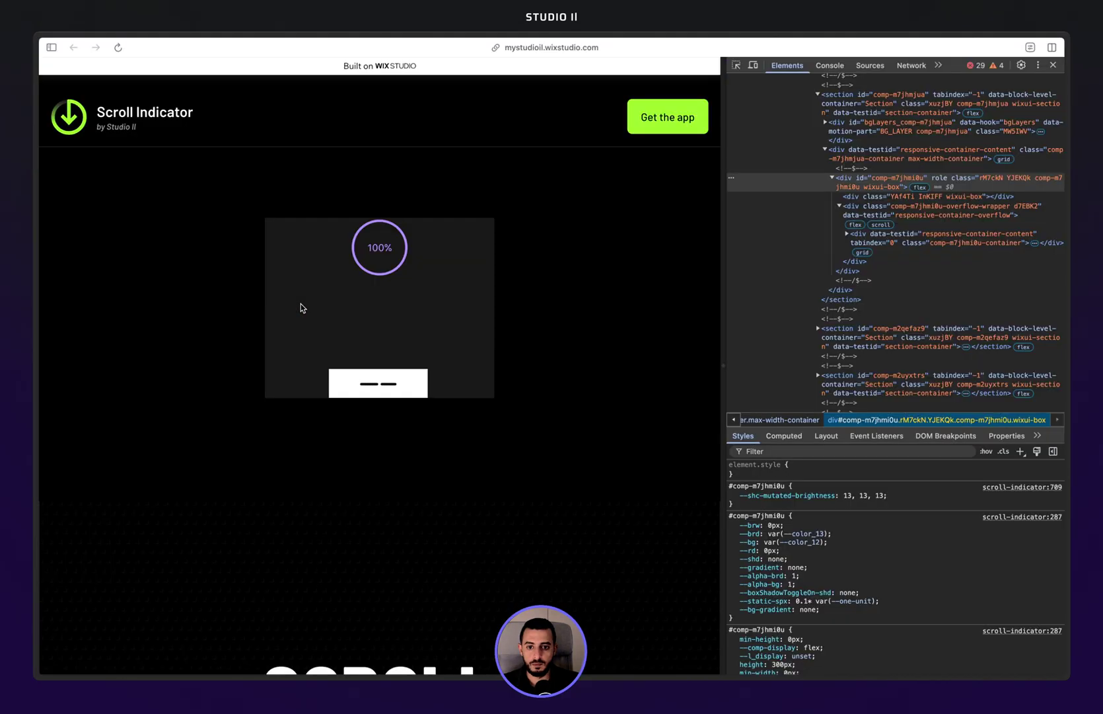
Reload the live site, close DevTools, and scroll to watch the circle and top bar fill
key("super+r")
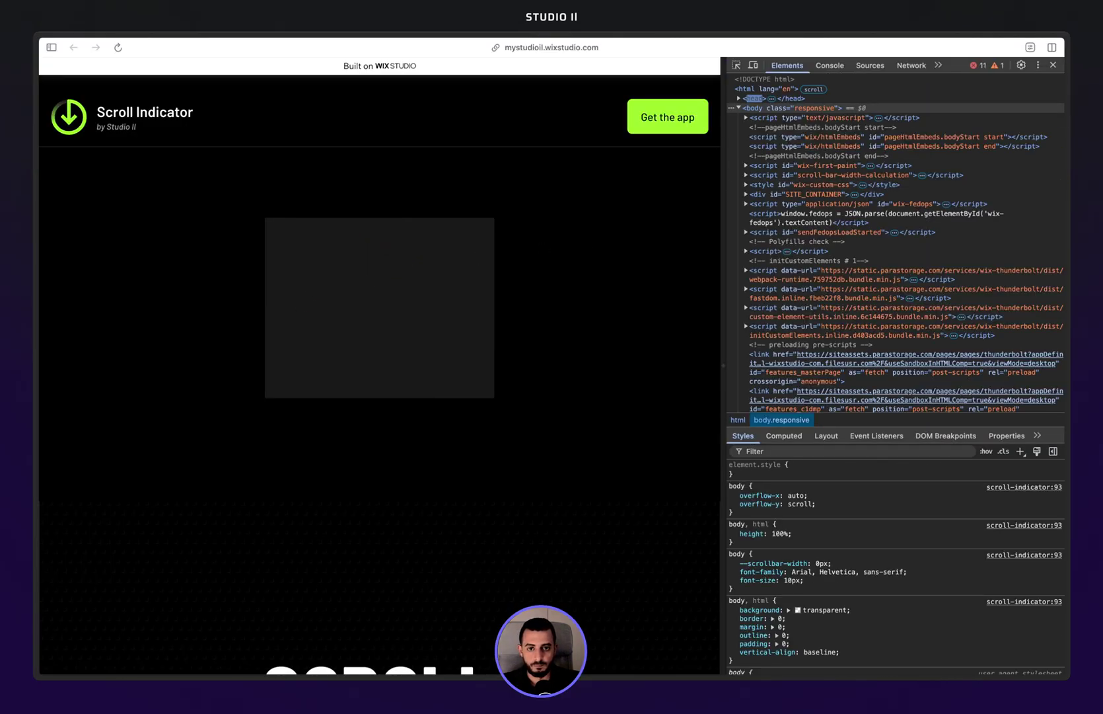
key("super+r")
left_click(1053, 66)
scroll(720, 332, "down", 5)
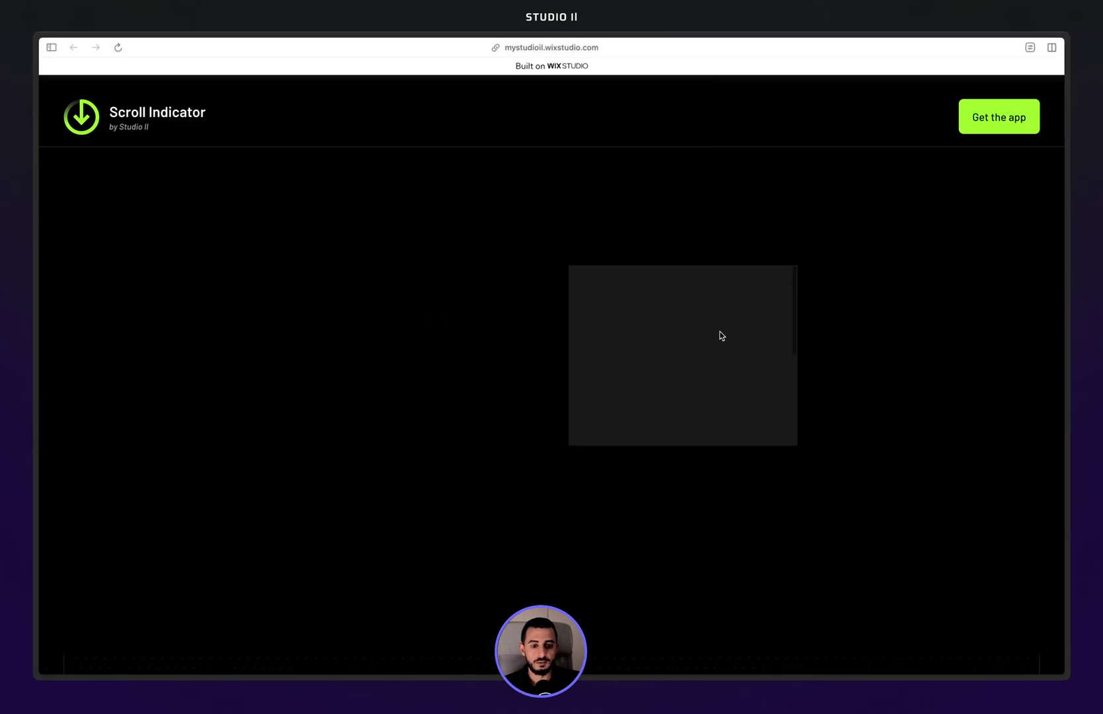
scroll(702, 375, "down", 5)
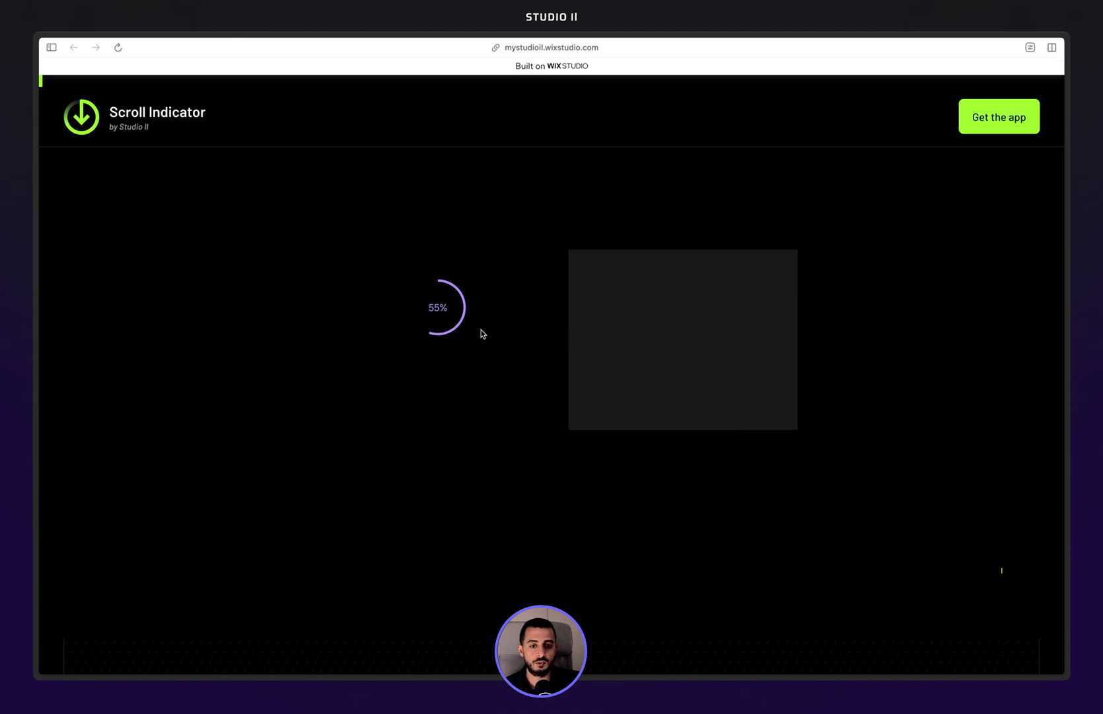
scroll(458, 455, "down", 10)
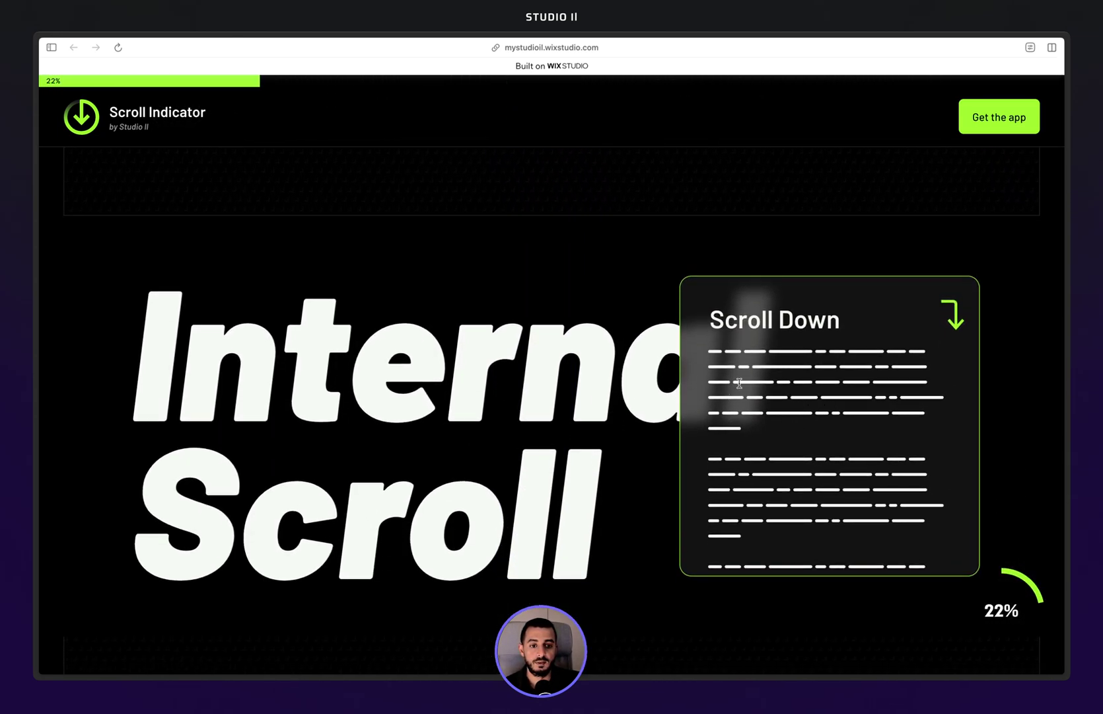
scroll(804, 437, "down", 1)
scroll(803, 435, "down", 3)
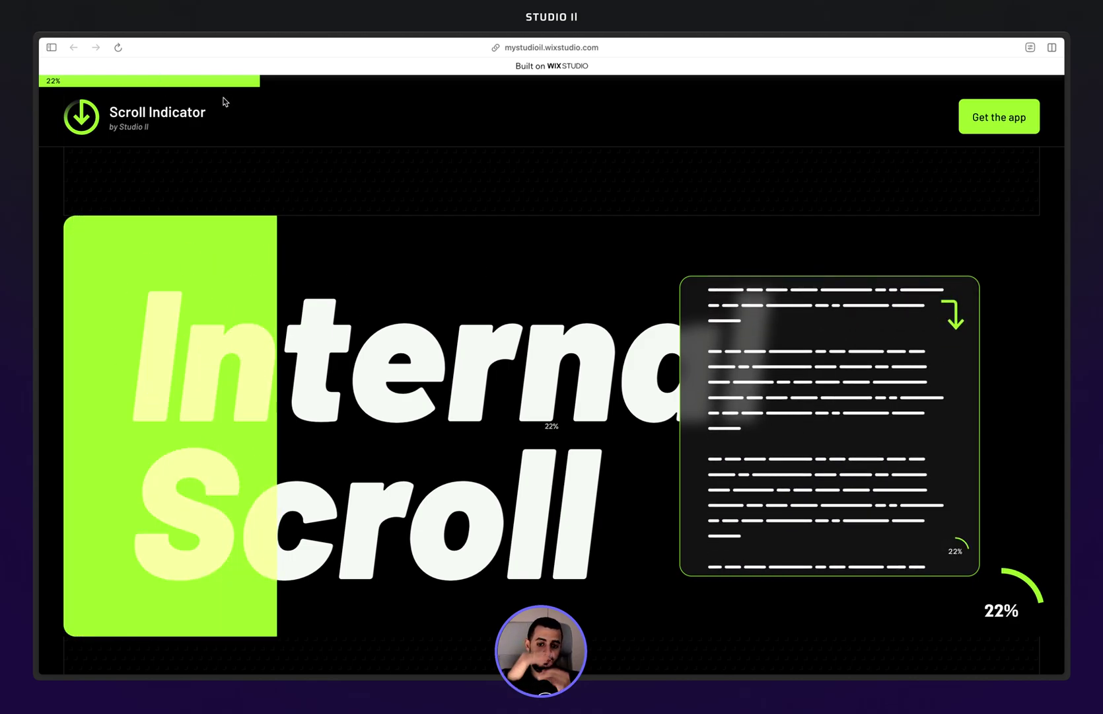
scroll(759, 431, "up", 3)
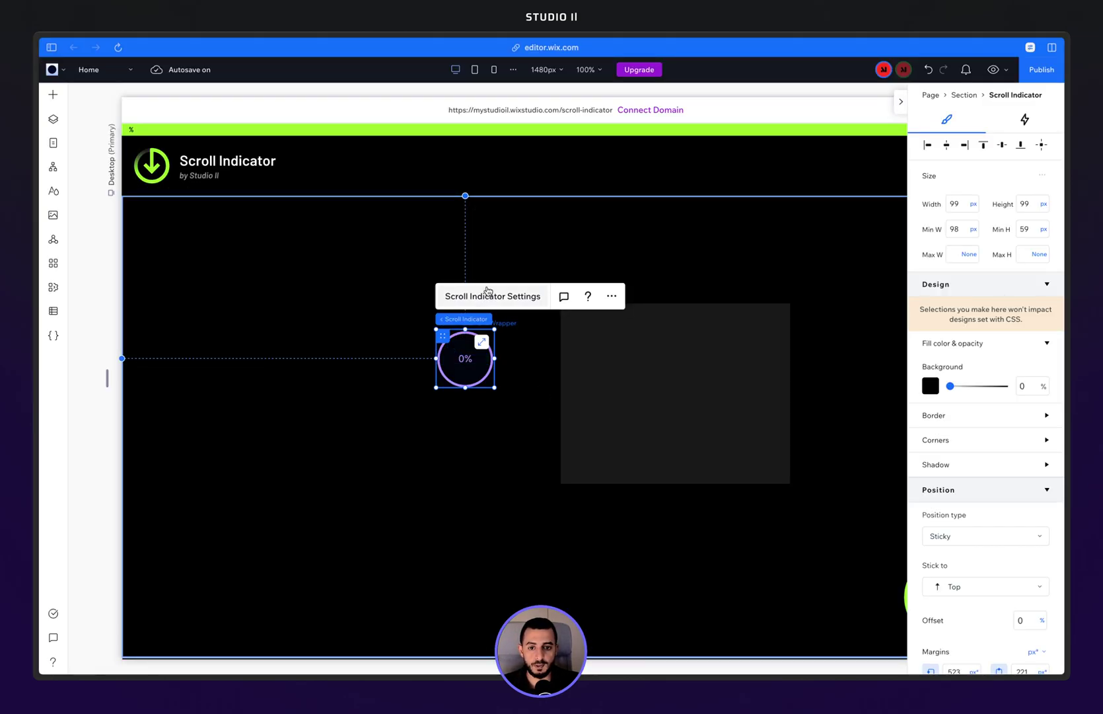
Review the circular indicator's Element Unique ID and Stroke Fill Direction settings
left_click(493, 296)
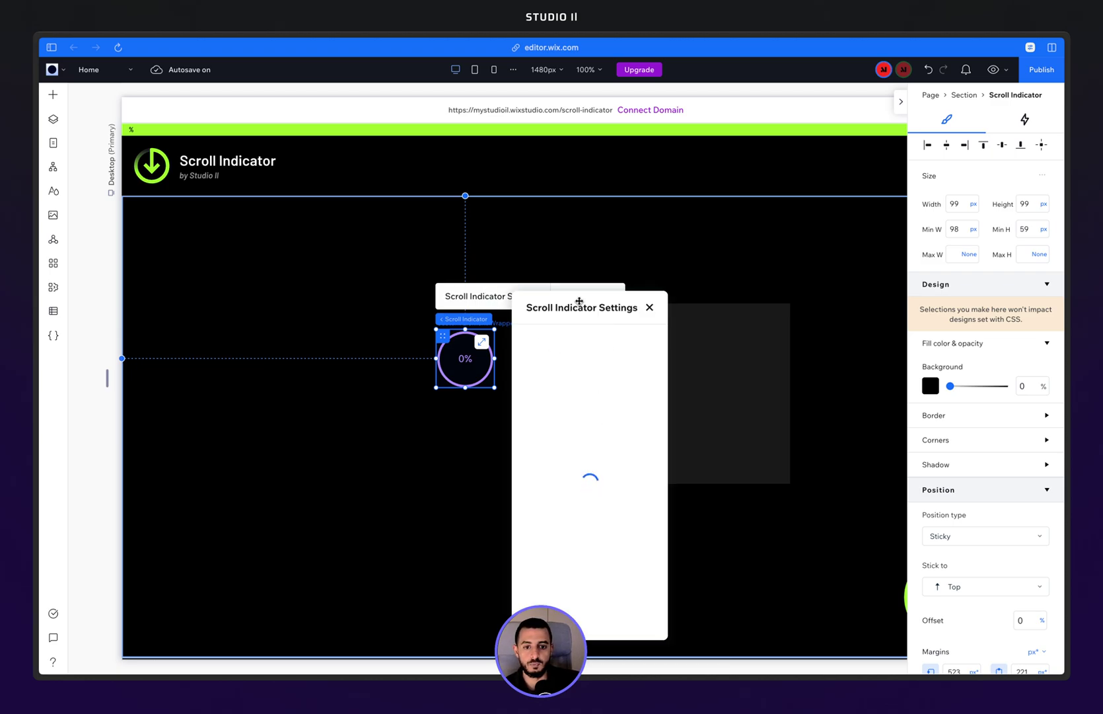
left_click_drag(579, 301, 591, 213)
scroll(595, 359, "down", 5)
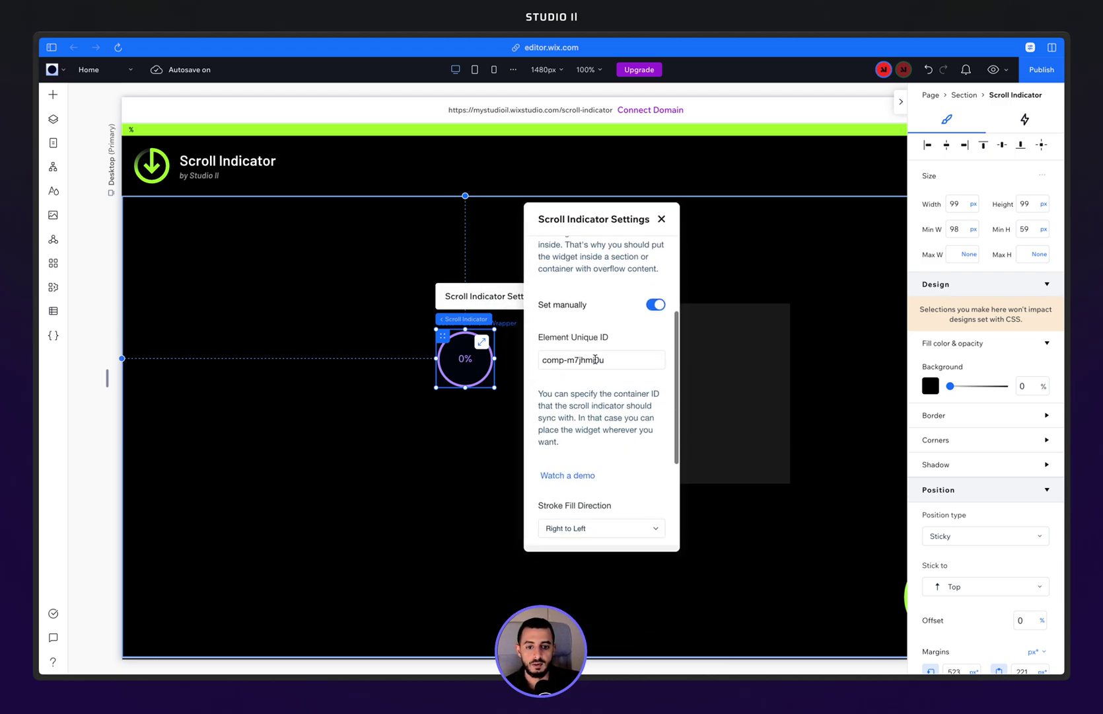
scroll(596, 359, "down", 3)
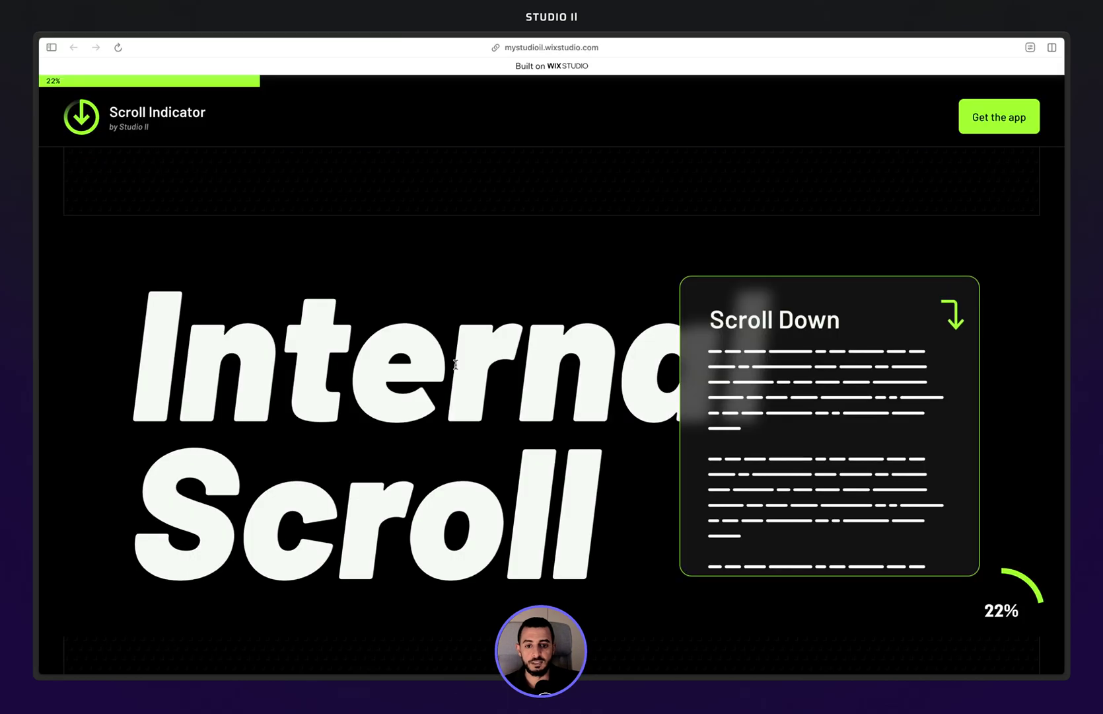
Scroll the grey box on the live page to test its circular indicator, then return to the editor
scroll(477, 307, "up", 5)
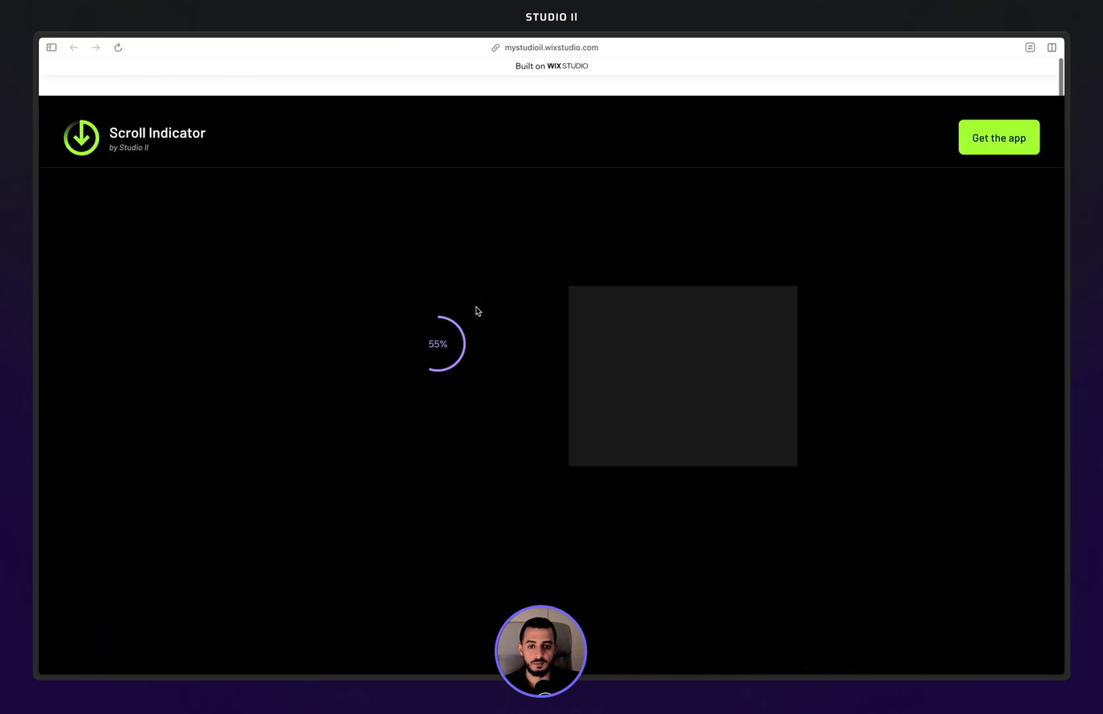
scroll(608, 380, "up", 5)
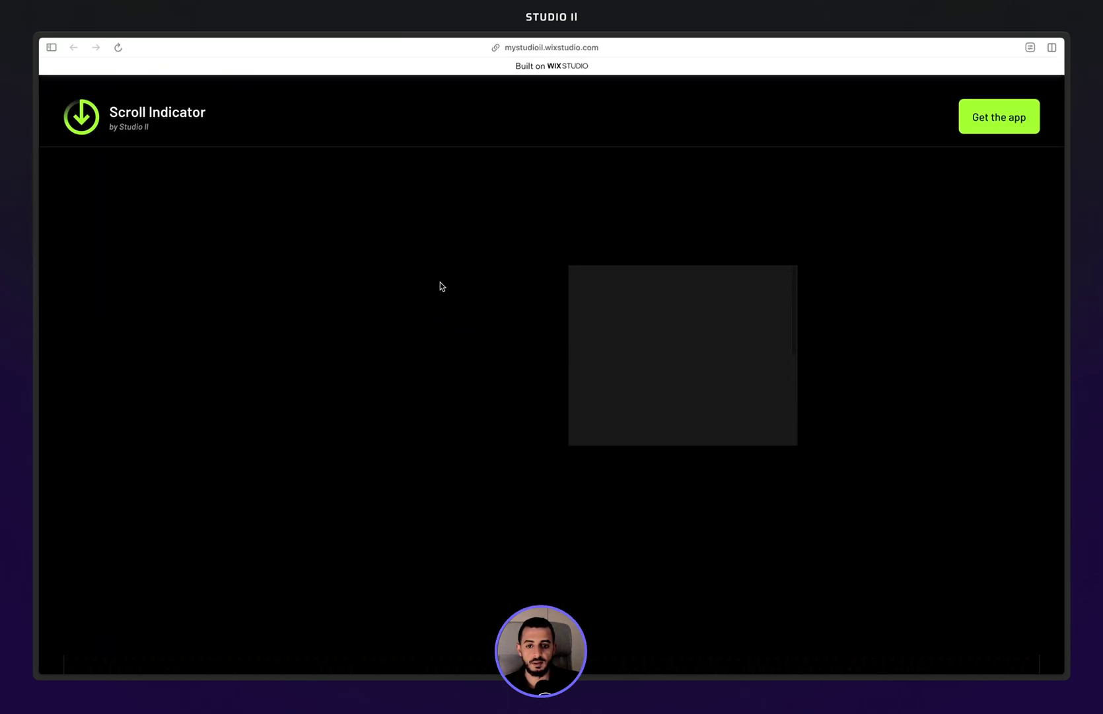
scroll(639, 374, "down", 2)
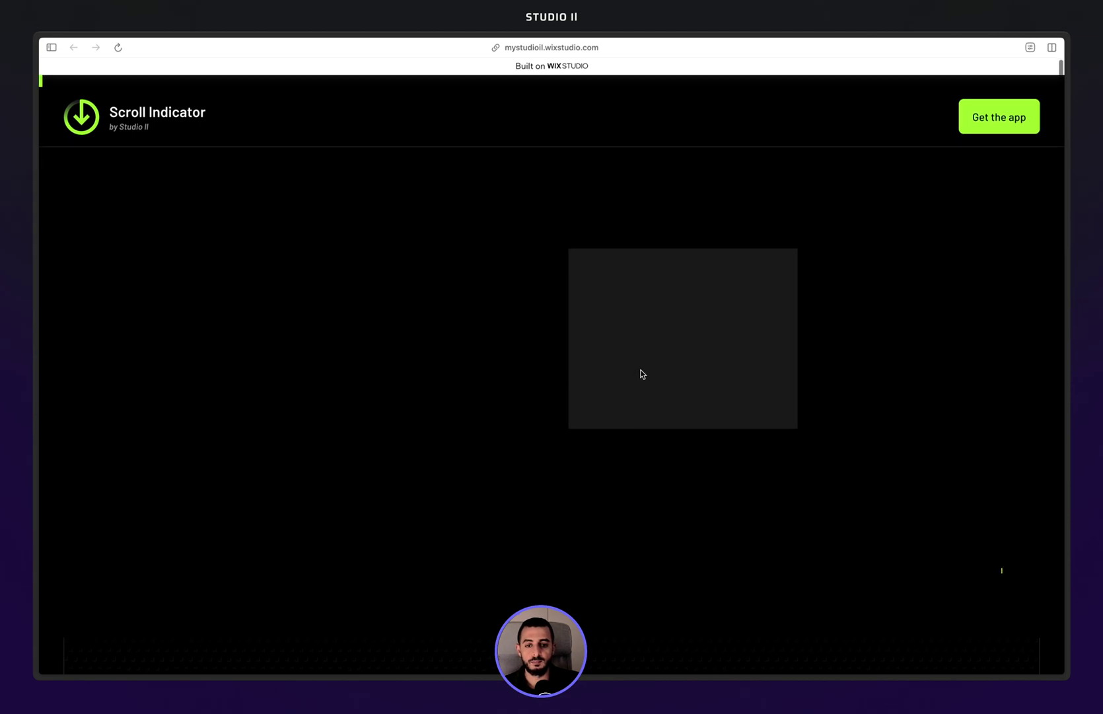
scroll(641, 339, "up", 2)
scroll(644, 340, "down", 3)
scroll(644, 336, "down", 2)
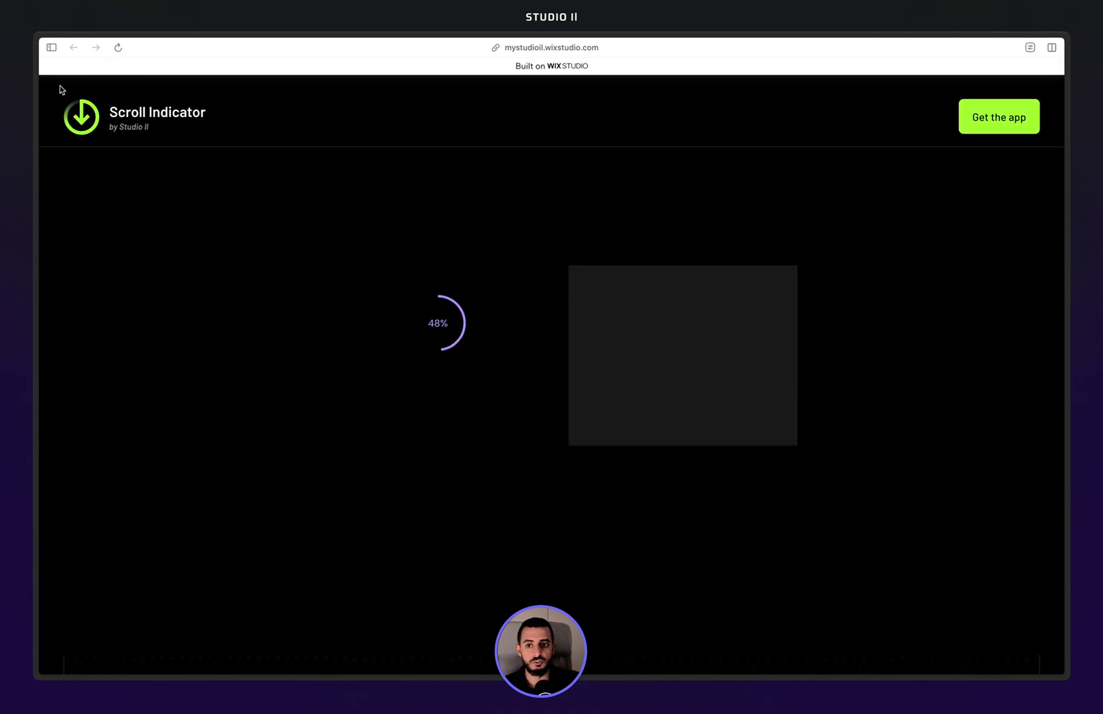
scroll(224, 271, "down", 5)
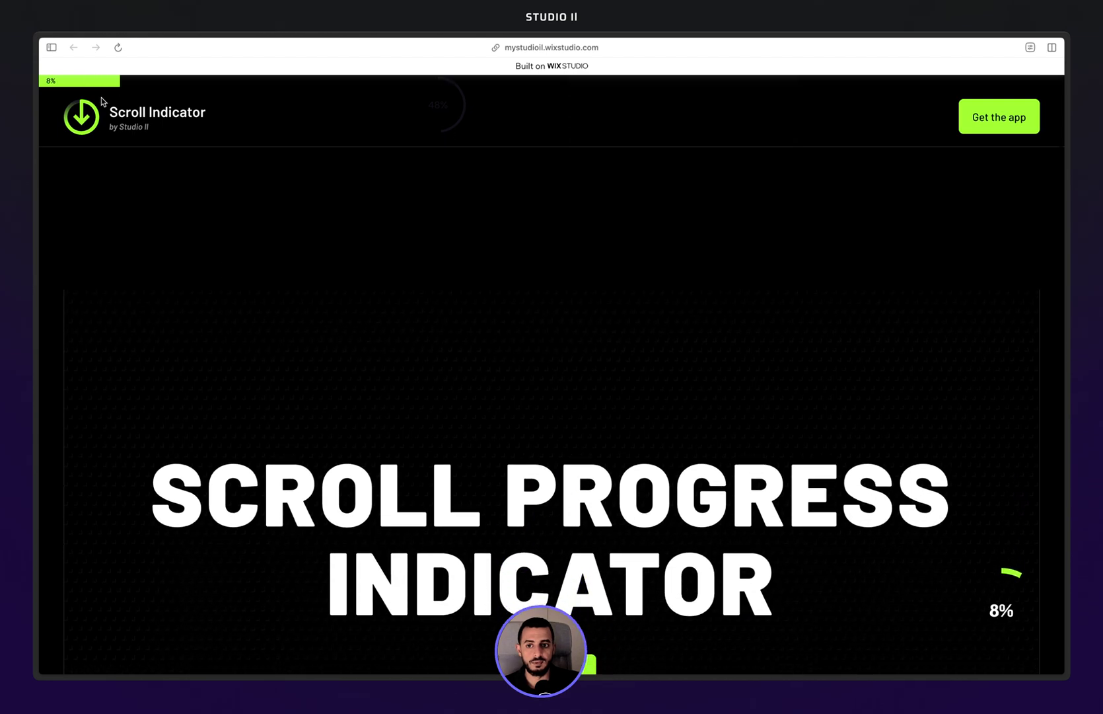
key("ctrl+Tab")
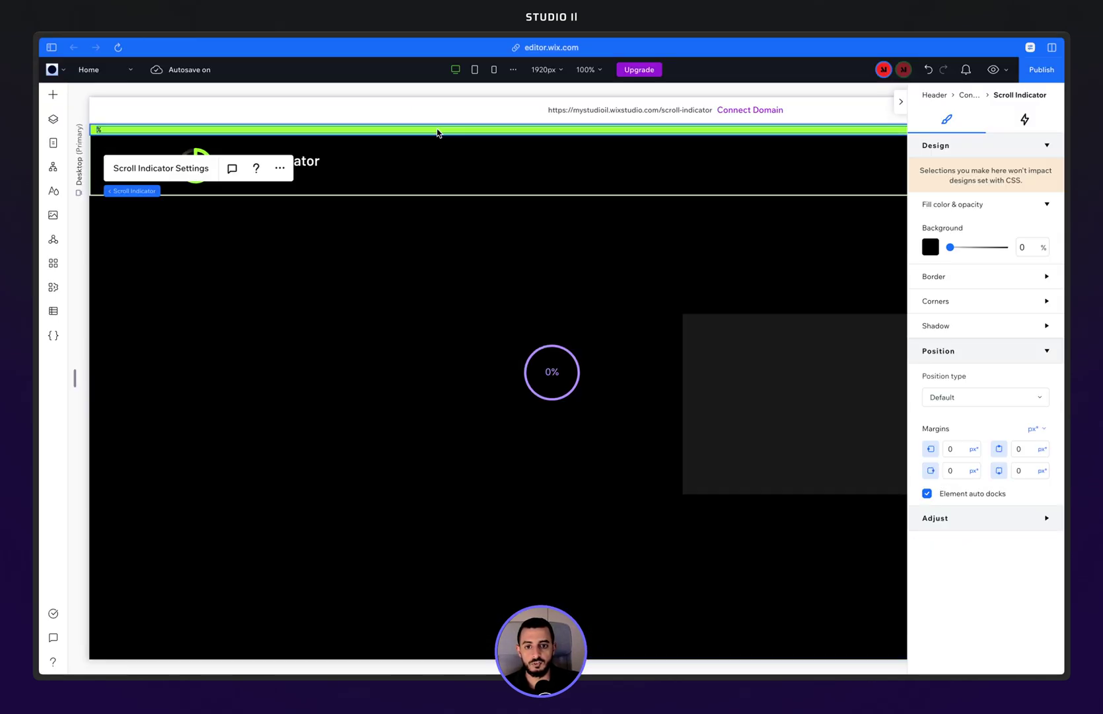
Set the header Scroll Indicator's Grow Direction to Center and republish the site
left_click(114, 133)
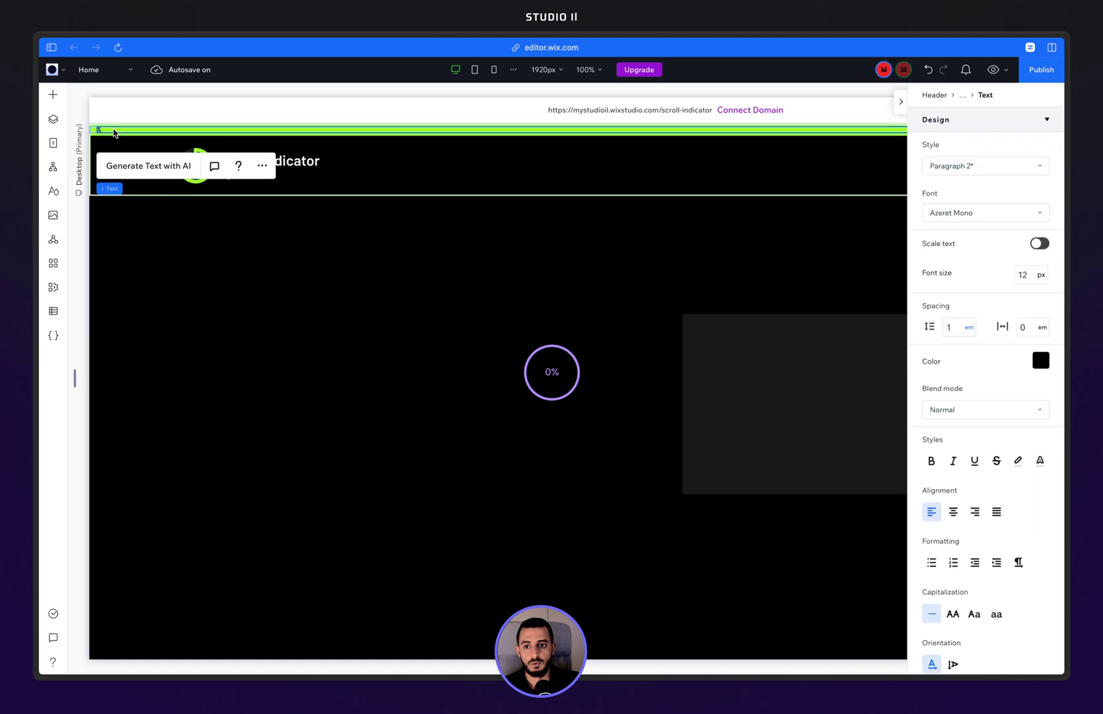
left_click(53, 119)
left_click(177, 273)
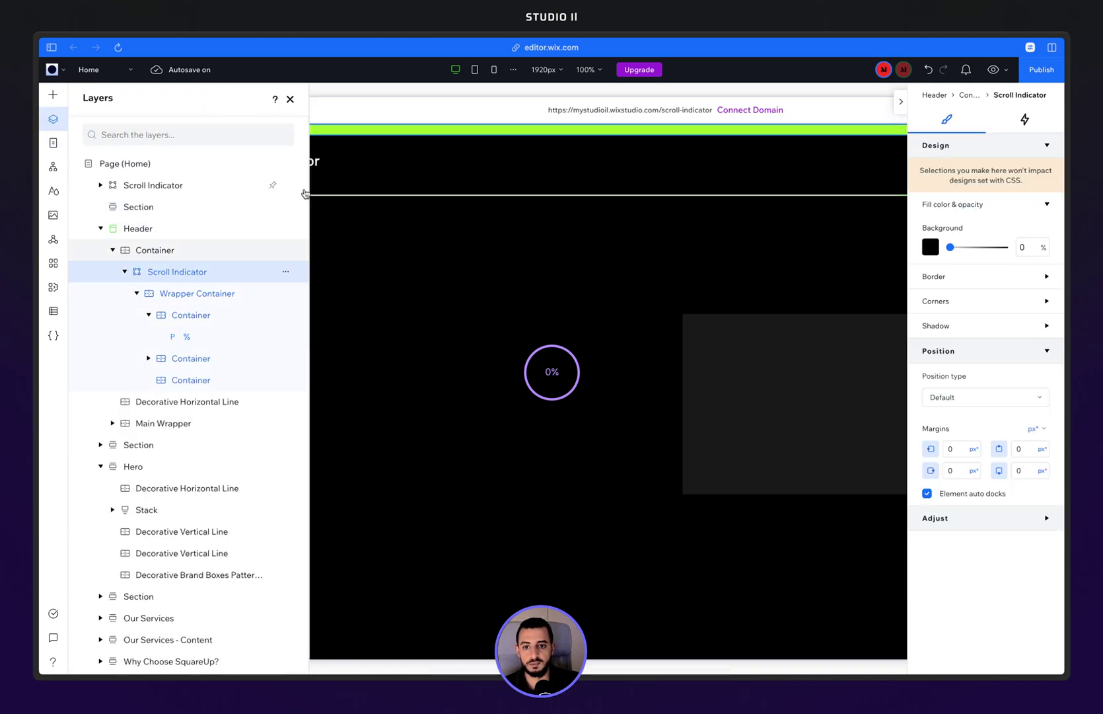
left_click(290, 99)
left_click(177, 167)
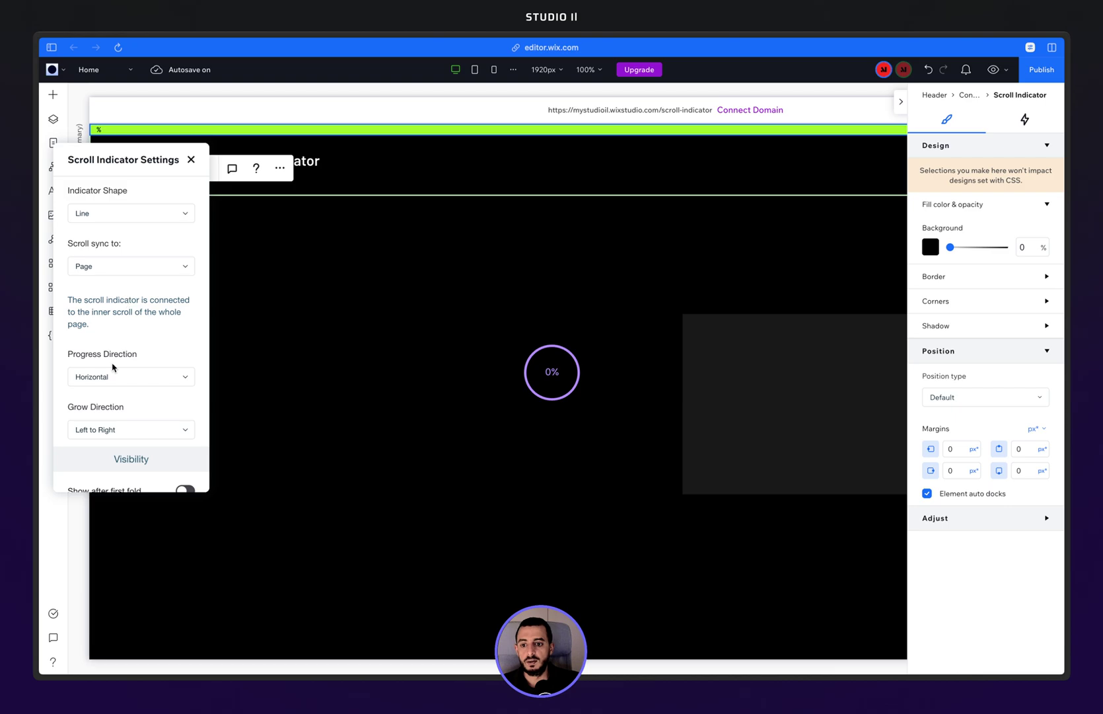
scroll(124, 325, "down", 2)
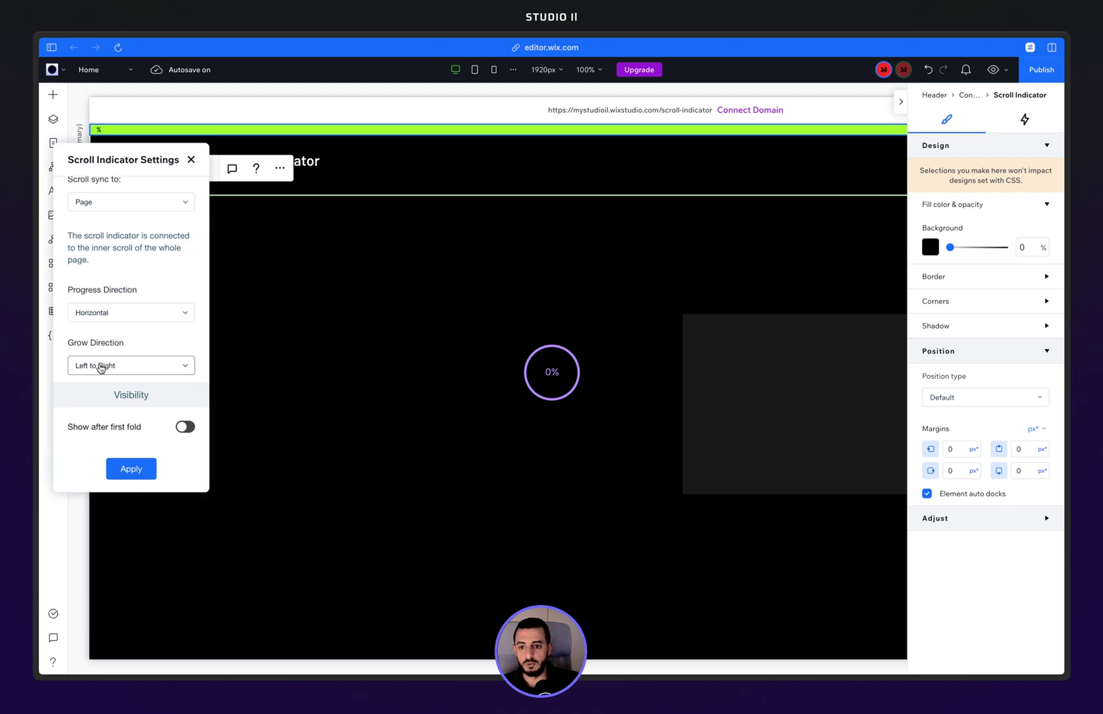
left_click(134, 368)
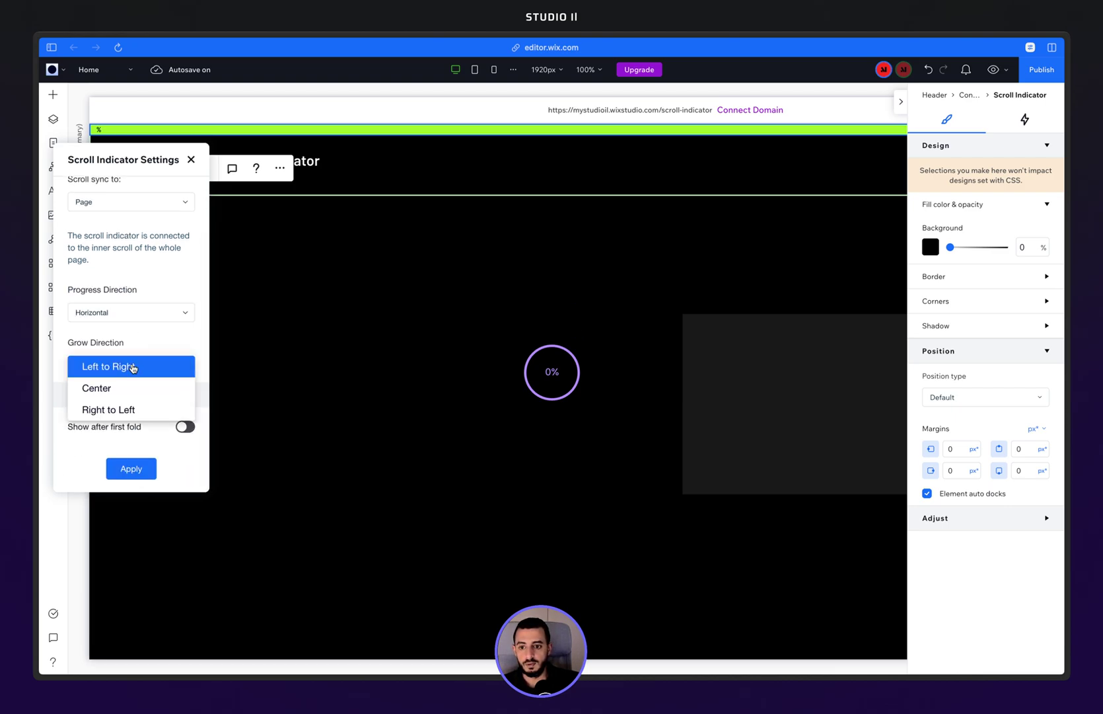
left_click(129, 388)
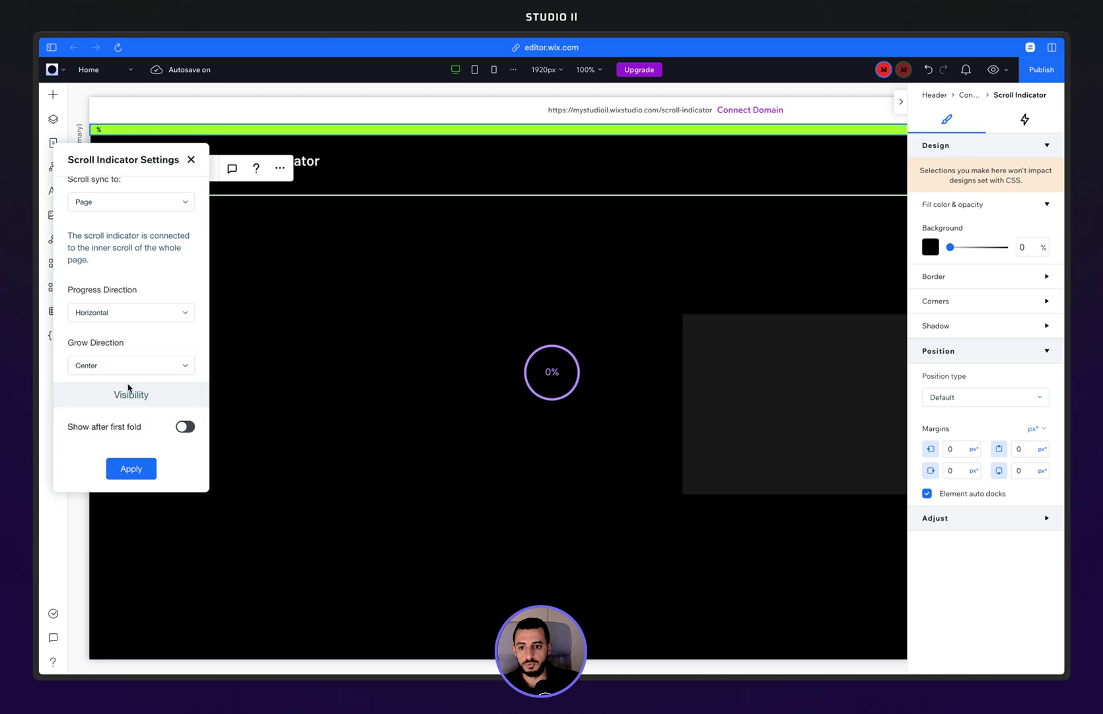
left_click(1041, 70)
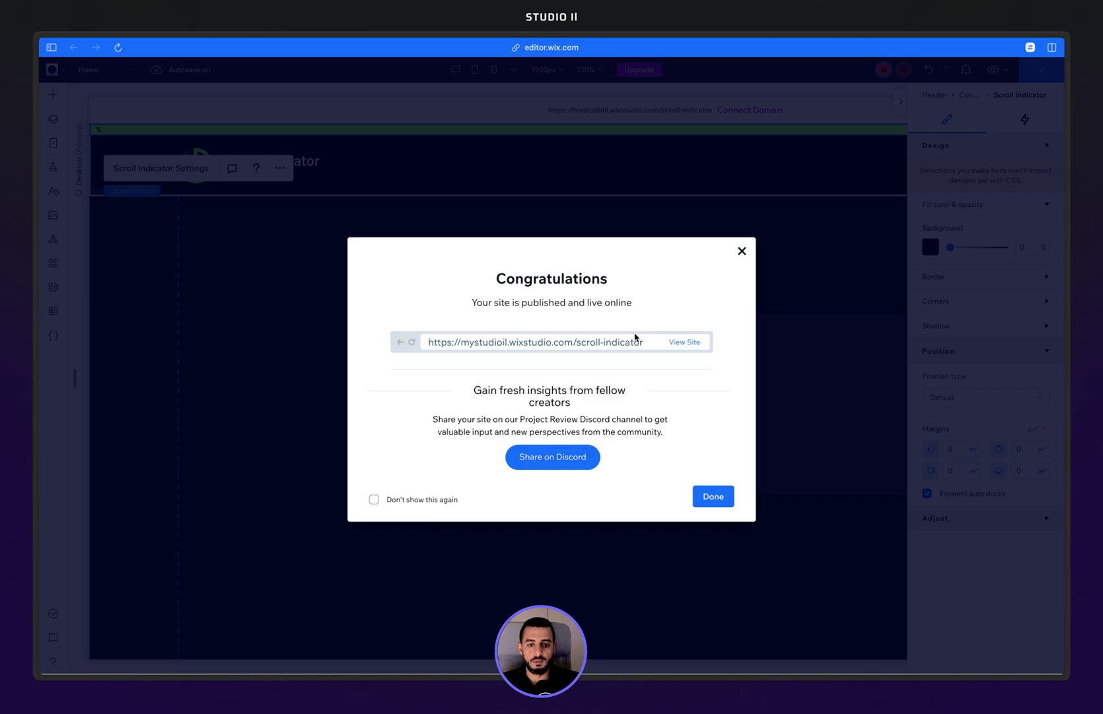
left_click(714, 498)
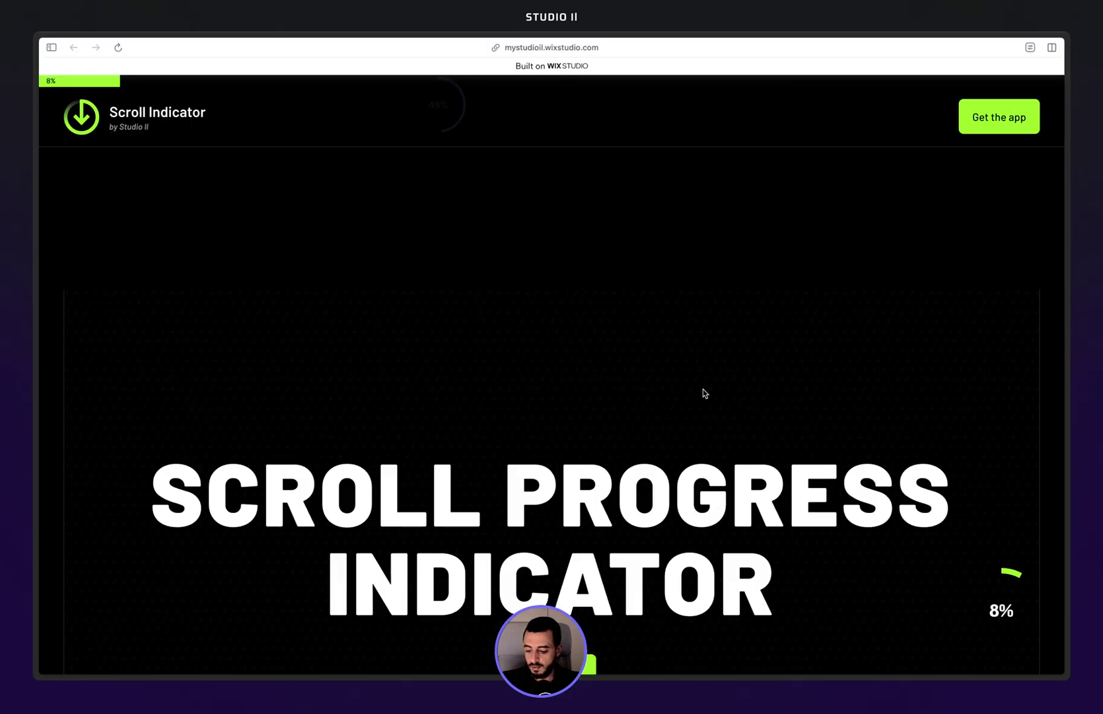
Reload the live page and scroll down and up to watch the top bar widen from the centre
key("super+r")
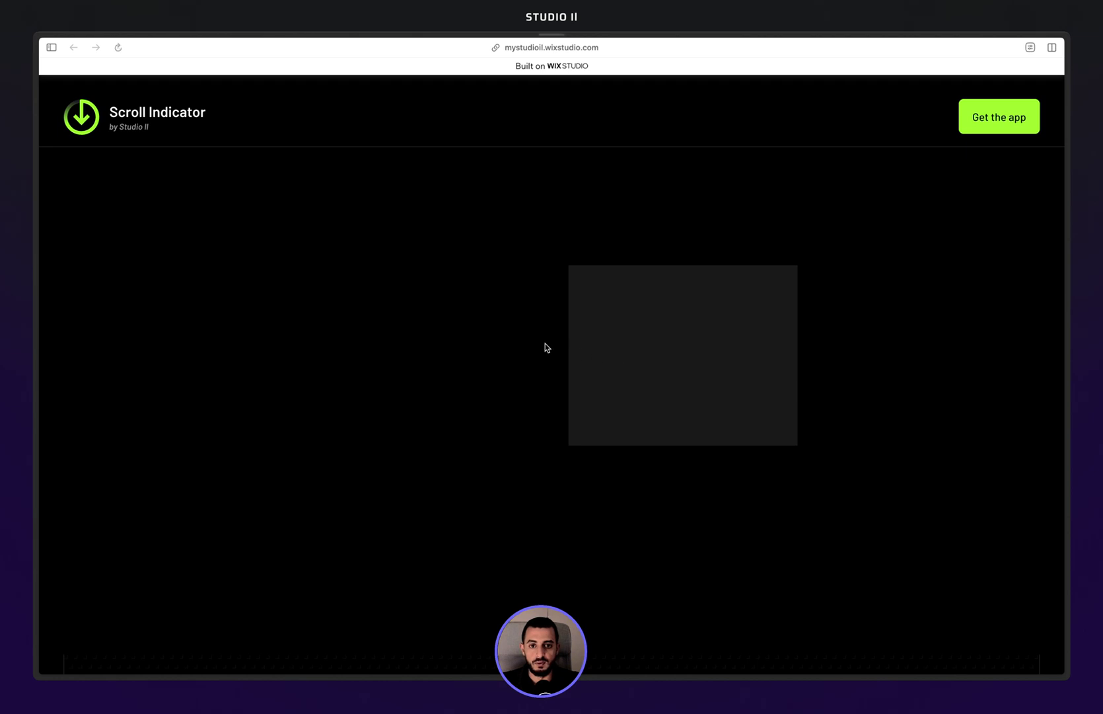
scroll(537, 418, "down", 1)
scroll(538, 419, "up", 1)
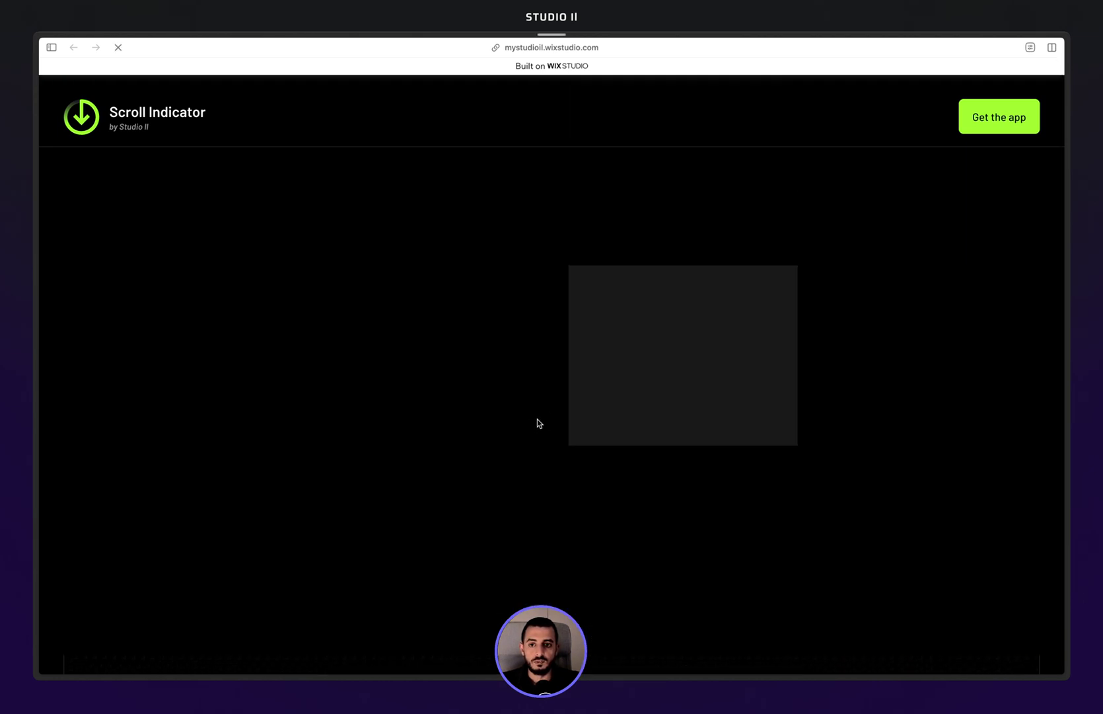
scroll(537, 419, "down", 4)
scroll(537, 424, "down", 8)
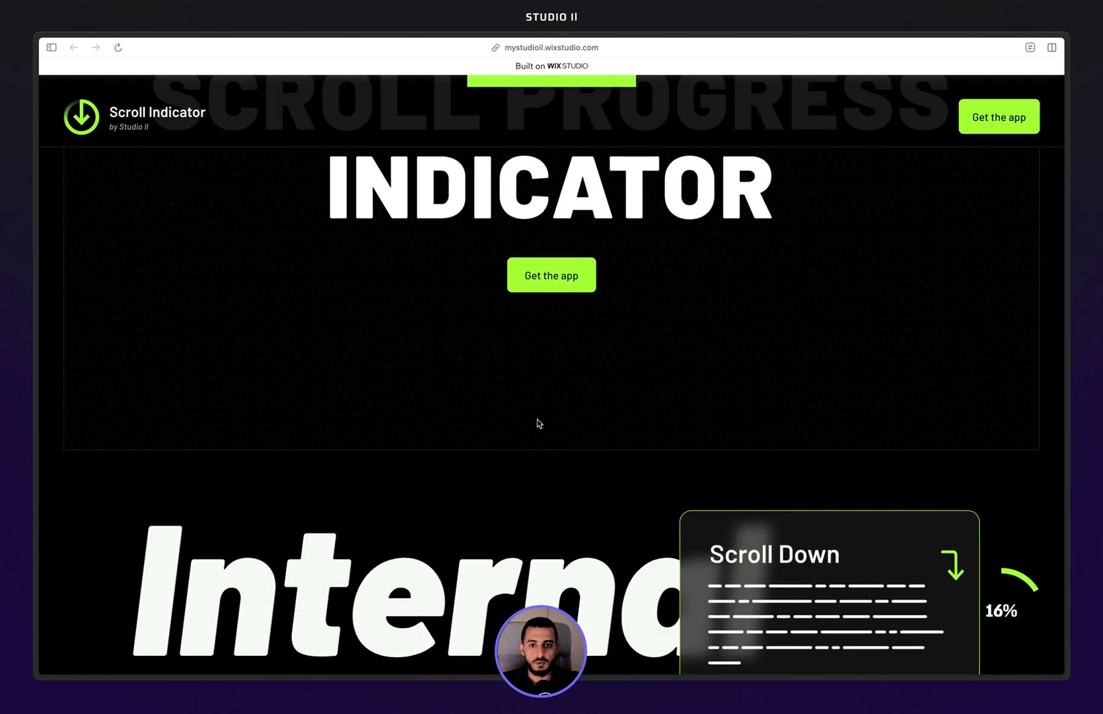
scroll(537, 423, "up", 7)
scroll(538, 366, "down", 5)
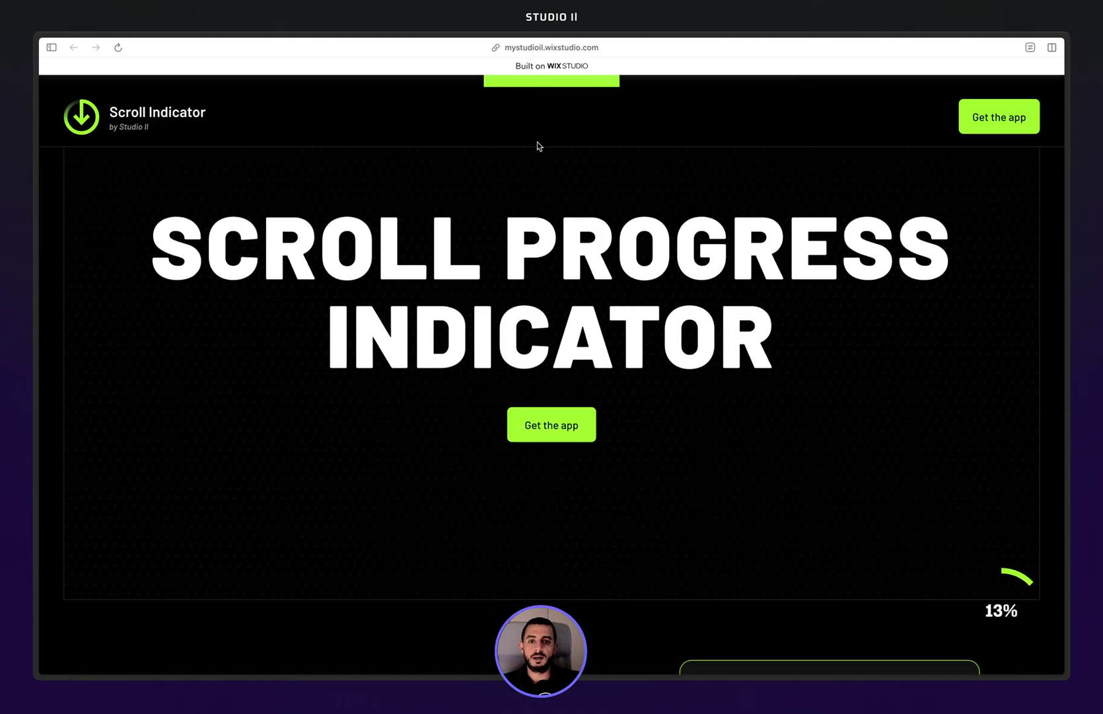
scroll(537, 143, "down", 10)
scroll(537, 146, "down", 20)
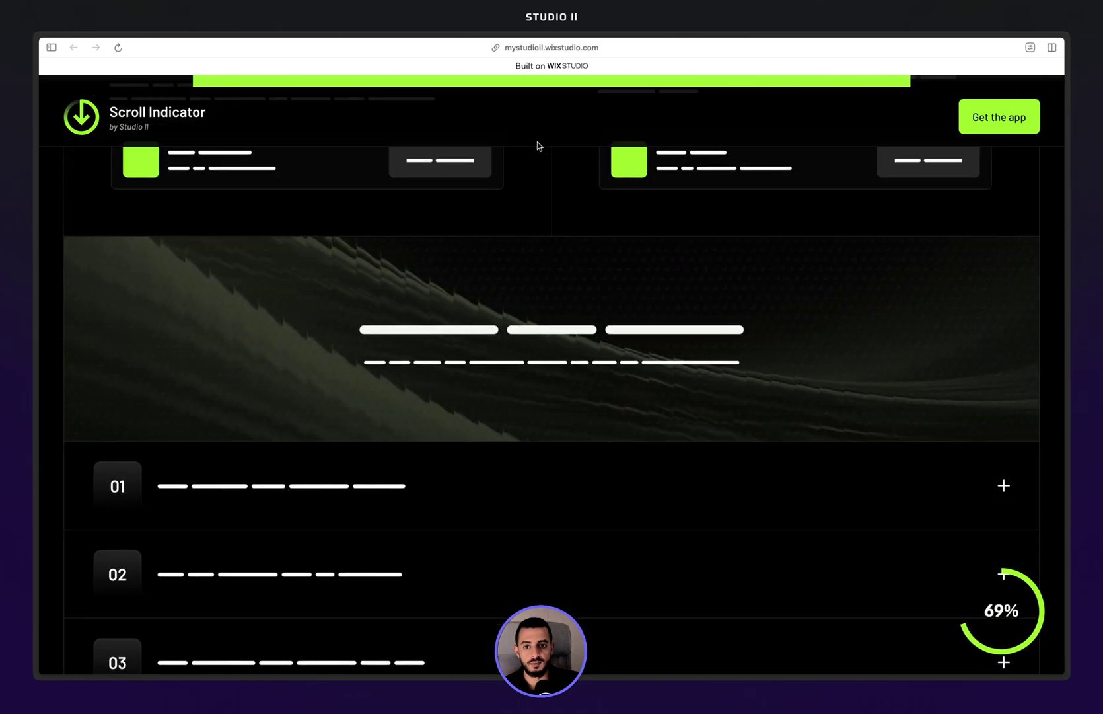
scroll(538, 146, "up", 20)
scroll(537, 143, "up", 8)
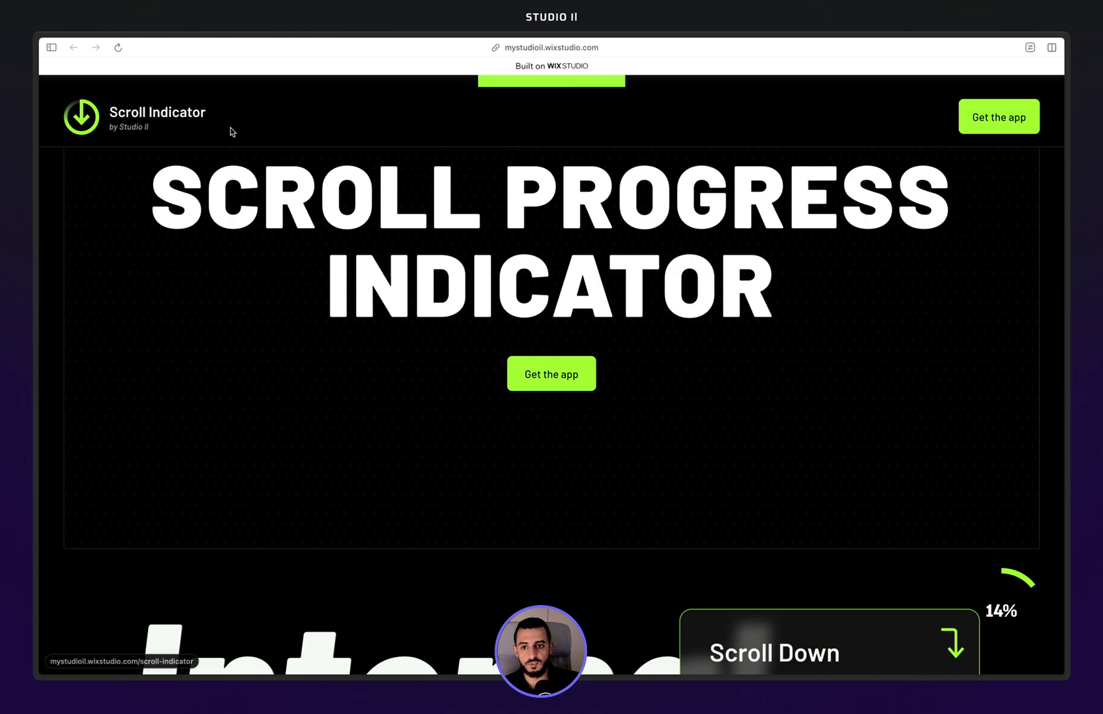
scroll(287, 232, "down", 8)
scroll(287, 231, "down", 3)
scroll(287, 231, "up", 8)
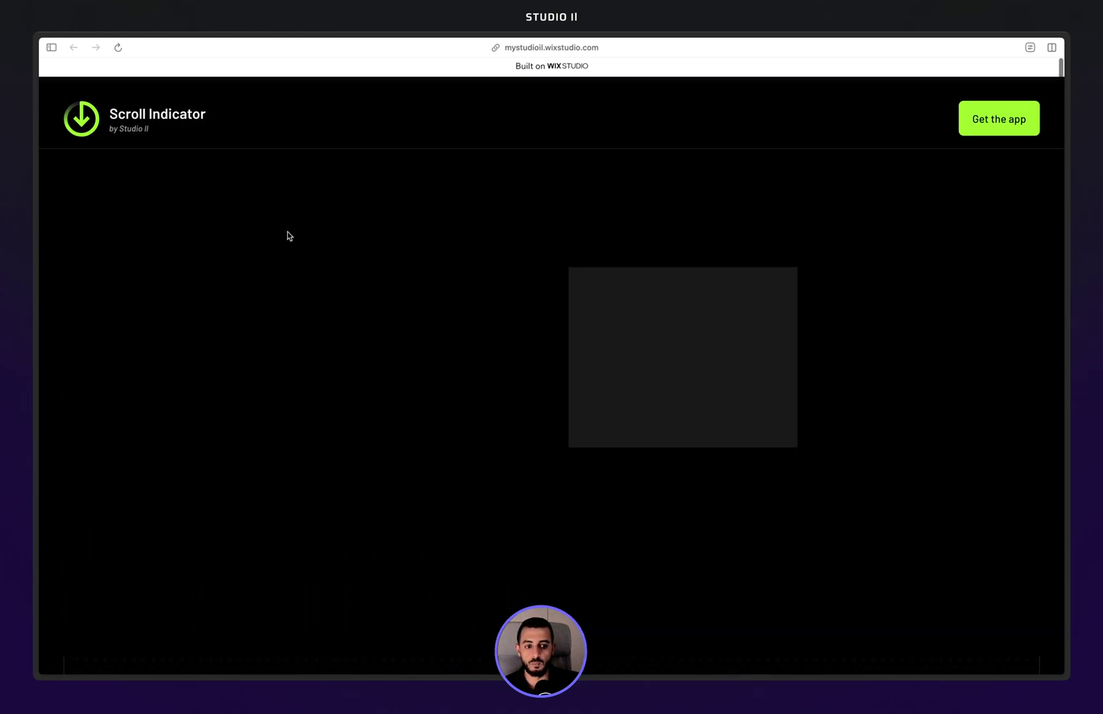
scroll(287, 232, "up", 1)
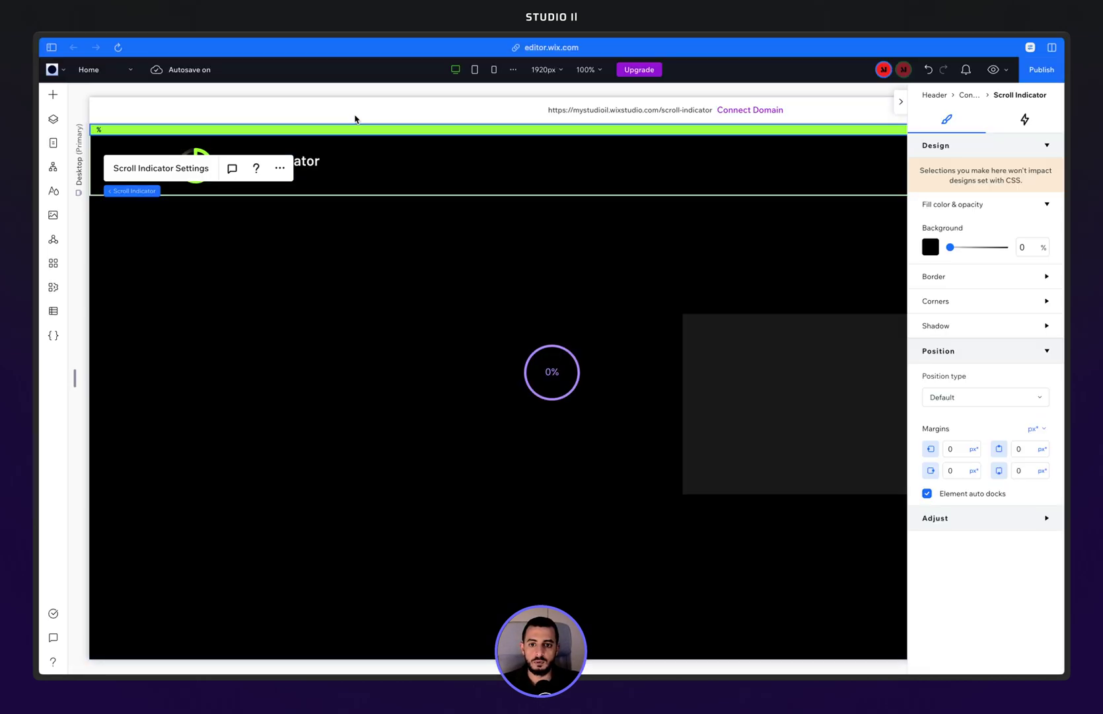
Change the circular scroll indicator's shape to Line and its scroll sync to Page
left_click(347, 129)
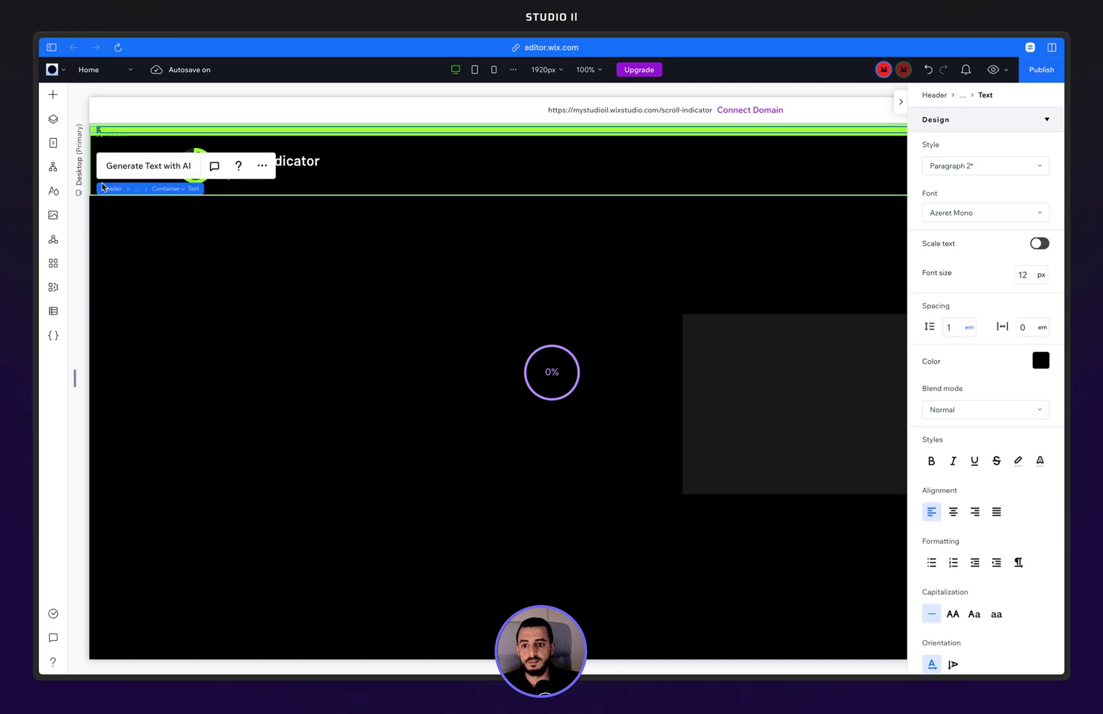
left_click(142, 238)
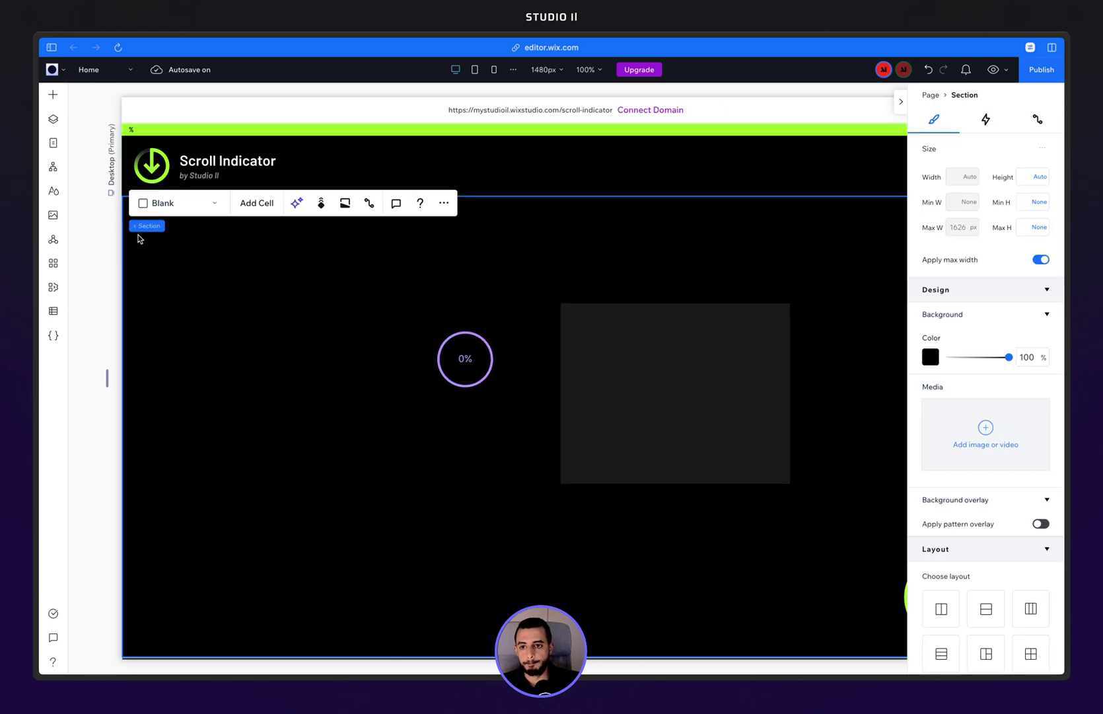
left_click(473, 348)
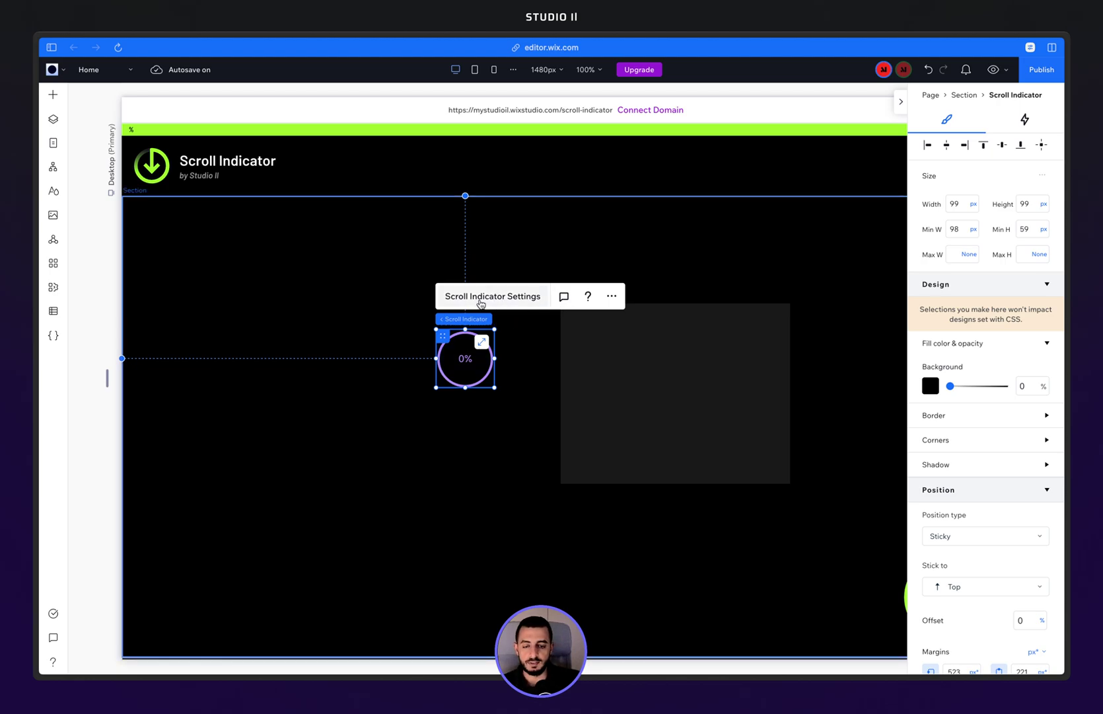
left_click(518, 303)
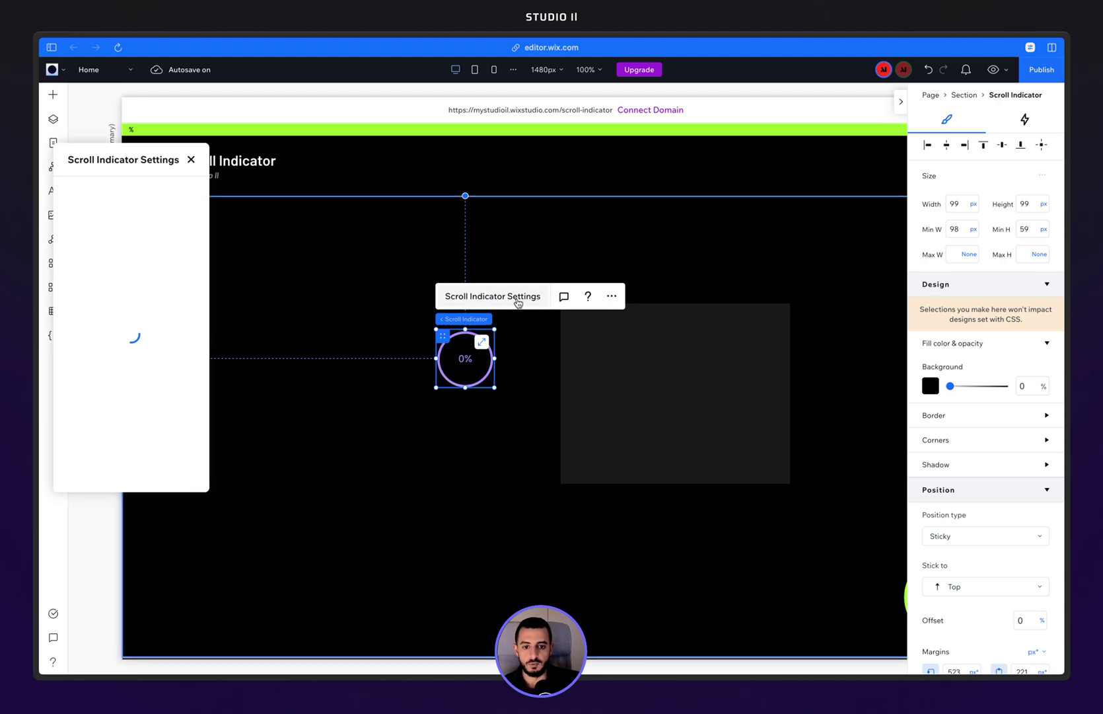
left_click_drag(228, 193, 242, 195)
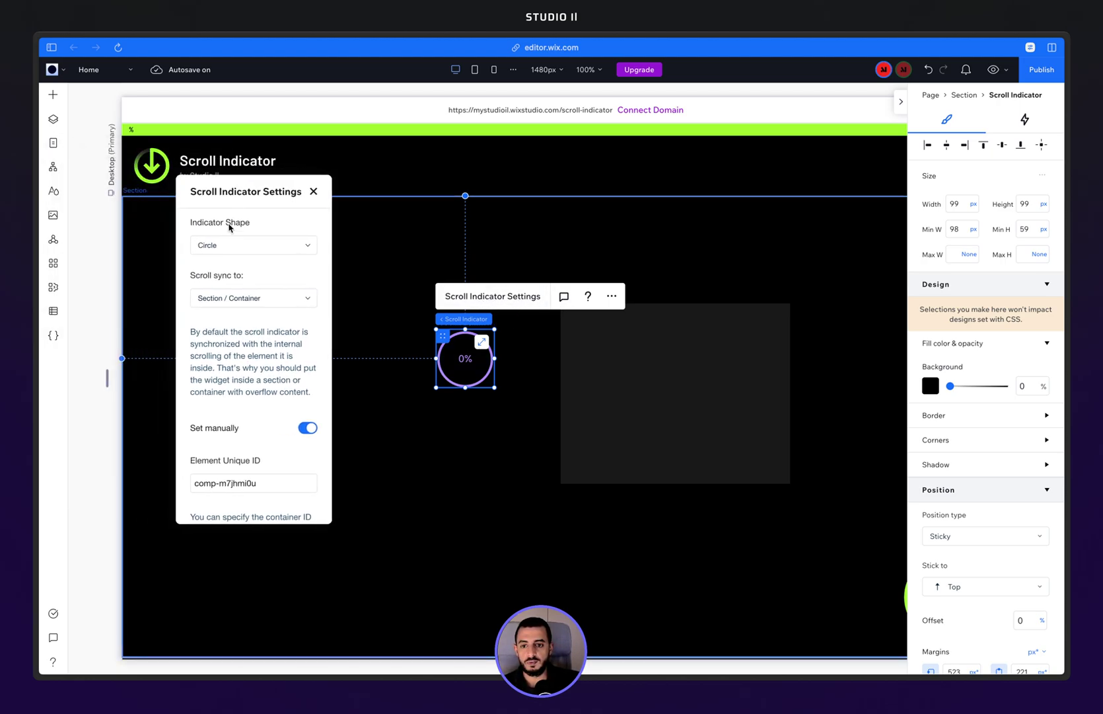
left_click(221, 246)
left_click(228, 267)
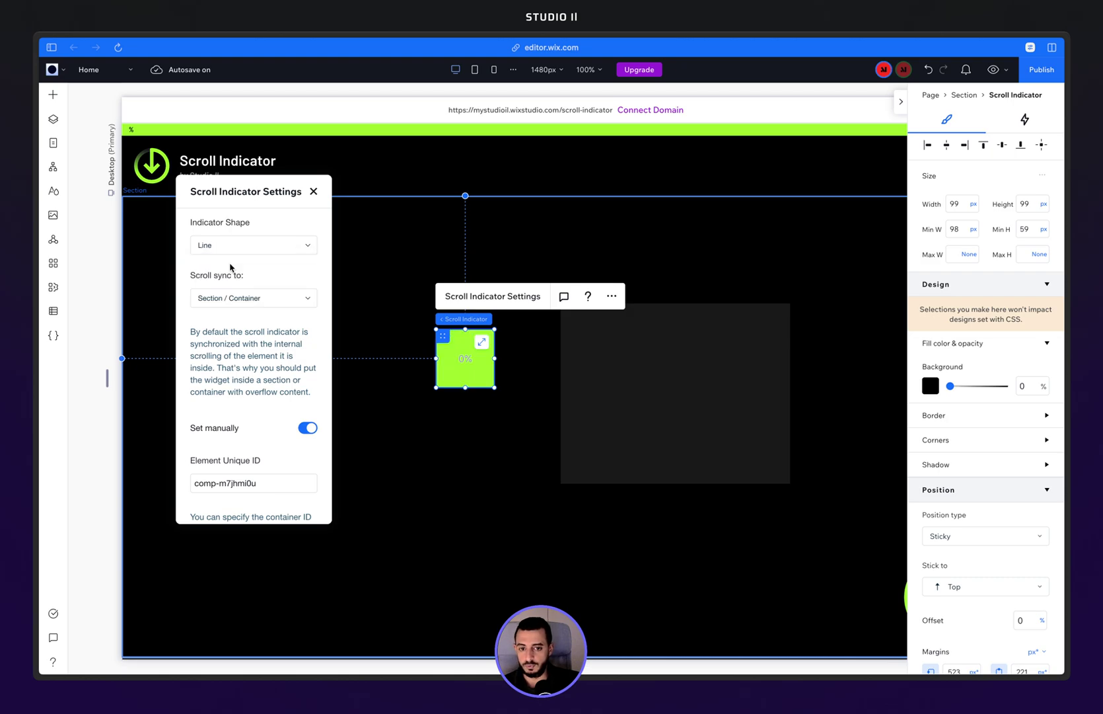
left_click(235, 304)
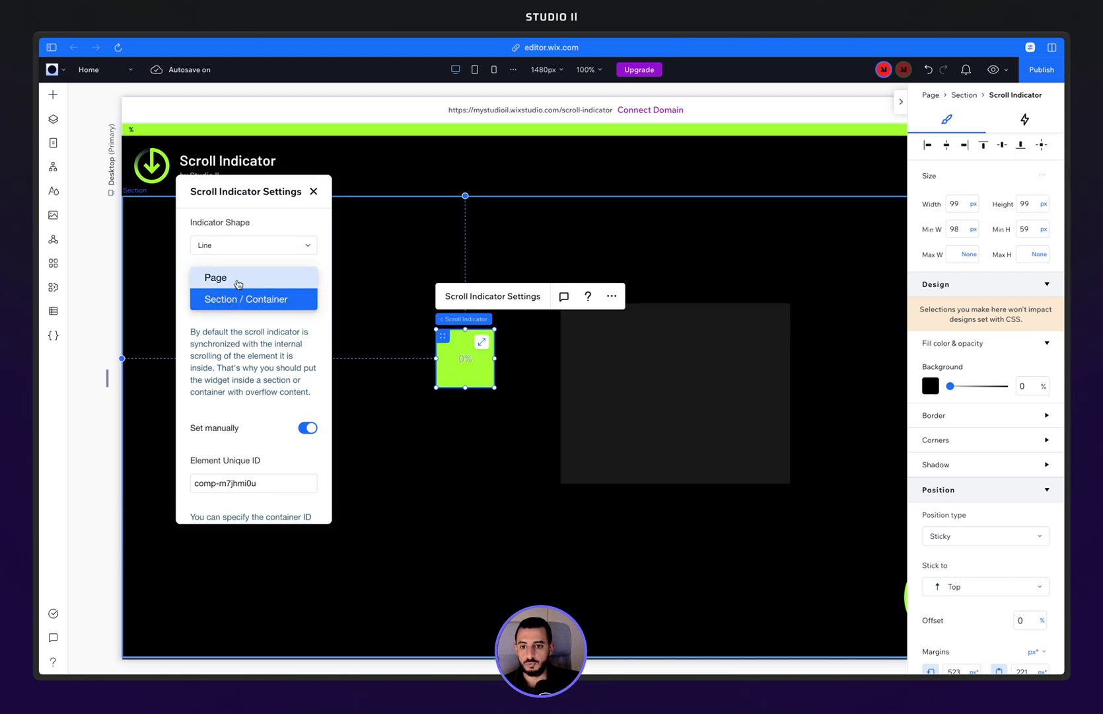
left_click(238, 280)
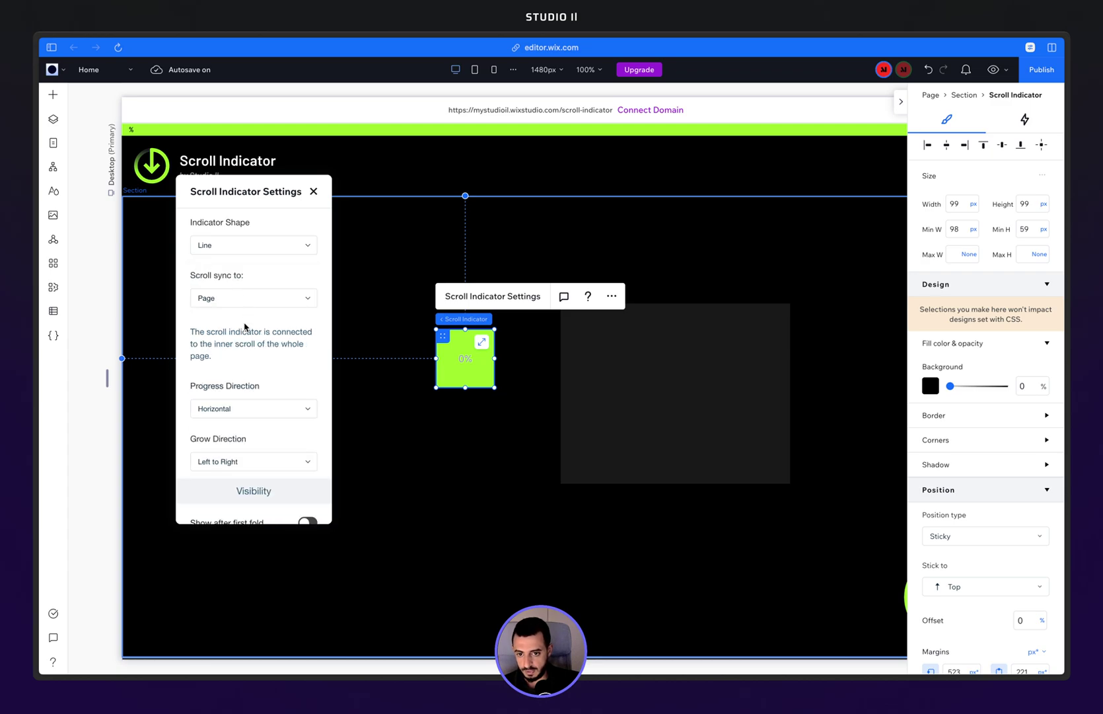
scroll(245, 390, "down", 2)
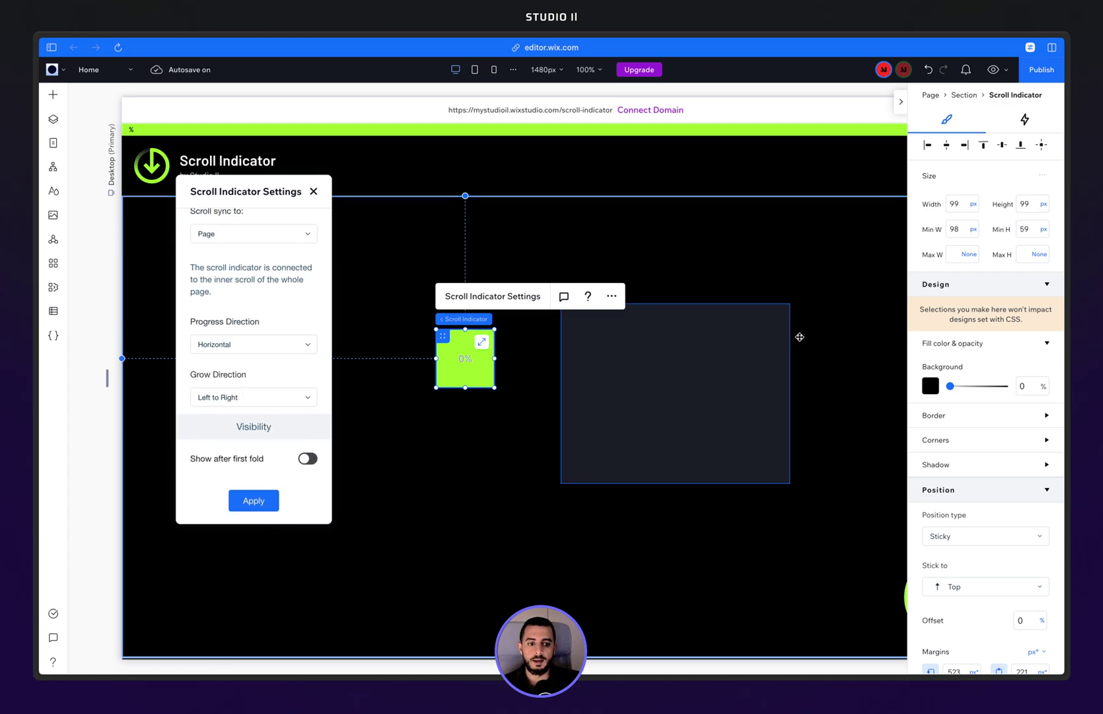
scroll(949, 331, "down", 2)
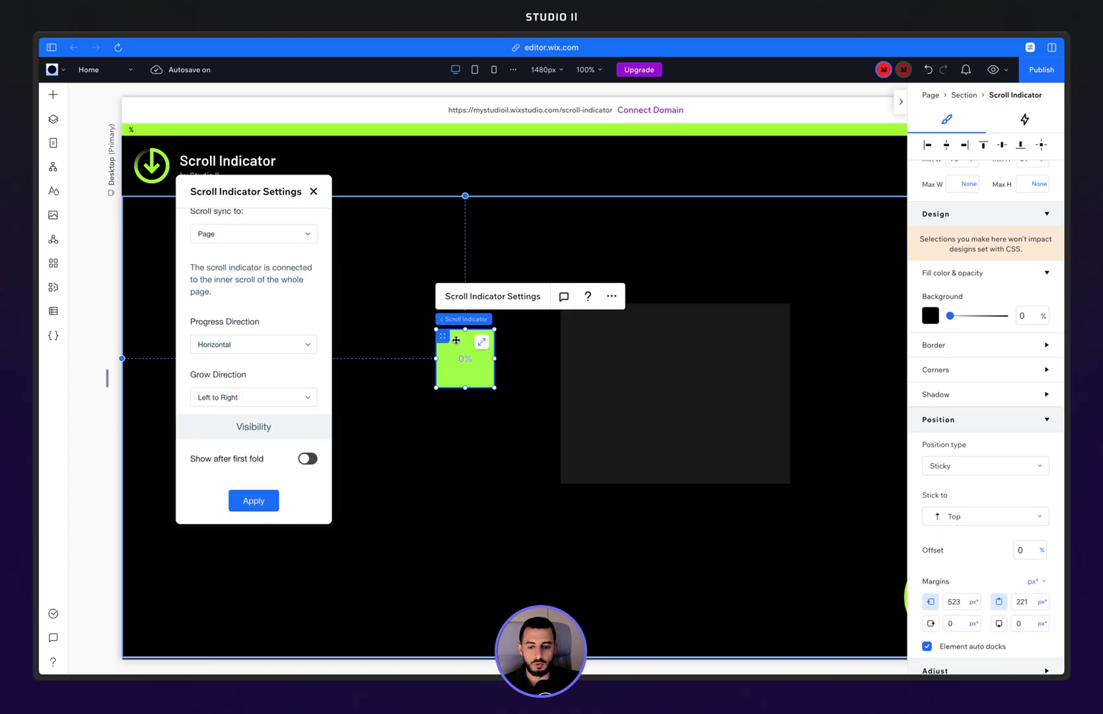
Give the indicator's inner container the purple theme background colour
left_click(314, 191)
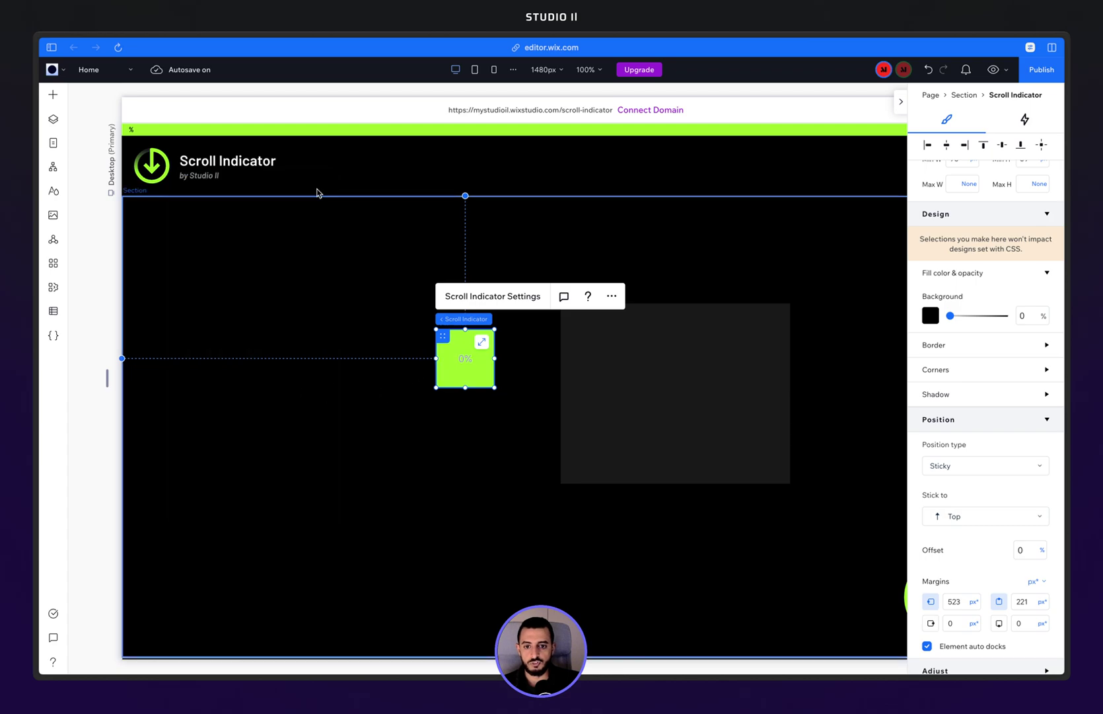
left_click(469, 384)
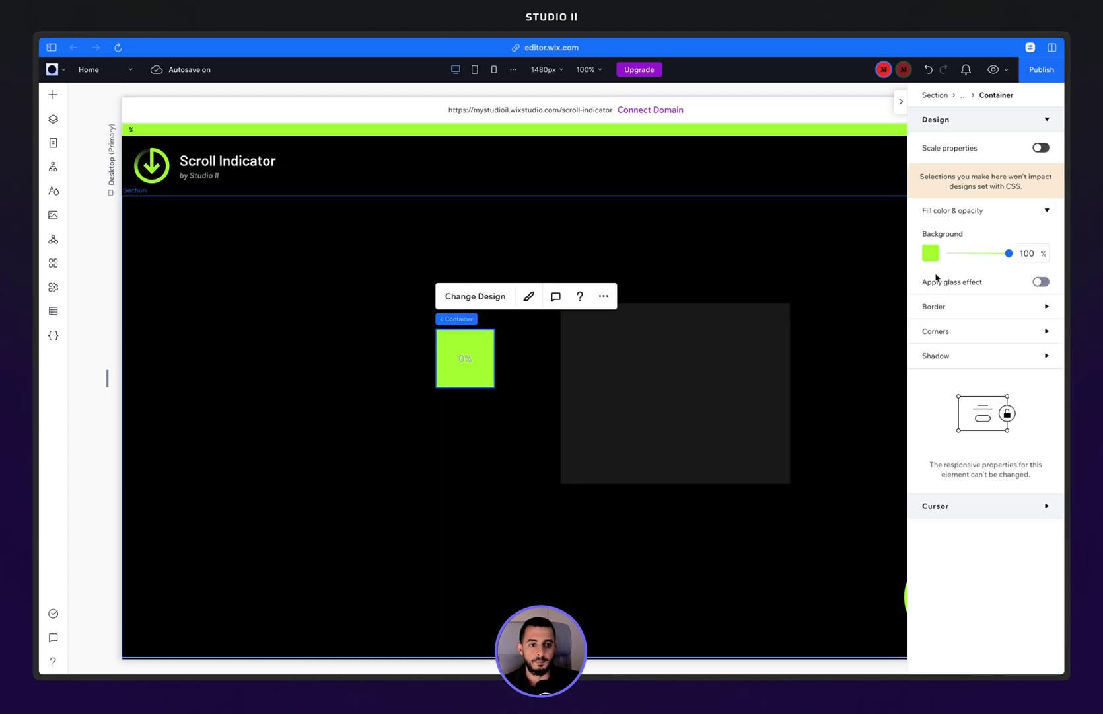
left_click(931, 256)
left_click(986, 386)
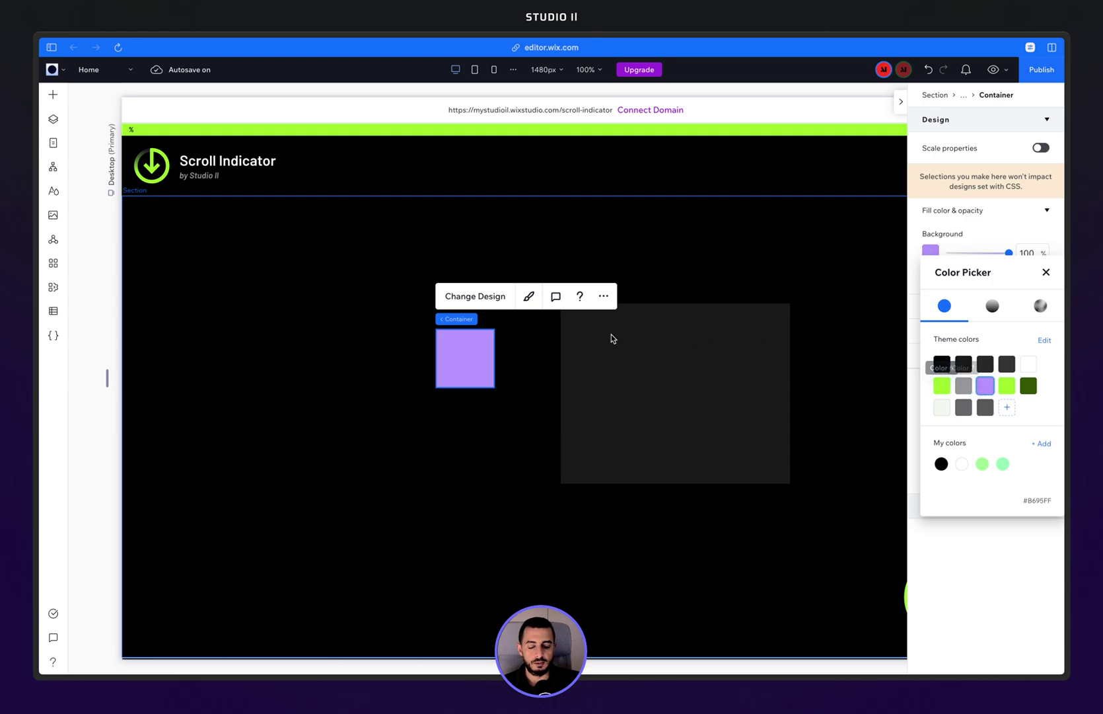
left_click(444, 367)
Set the Scroll Indicator's width to 50 px with minimum width None
left_click_drag(468, 360, 509, 347)
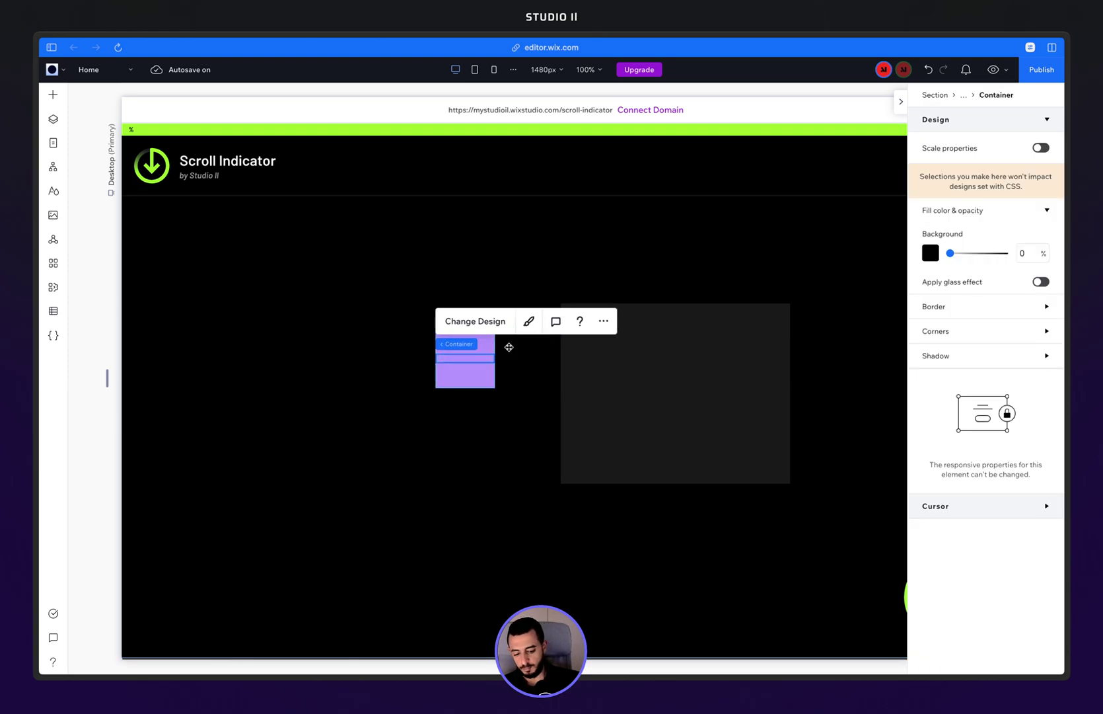
left_click(457, 343)
left_click(466, 362)
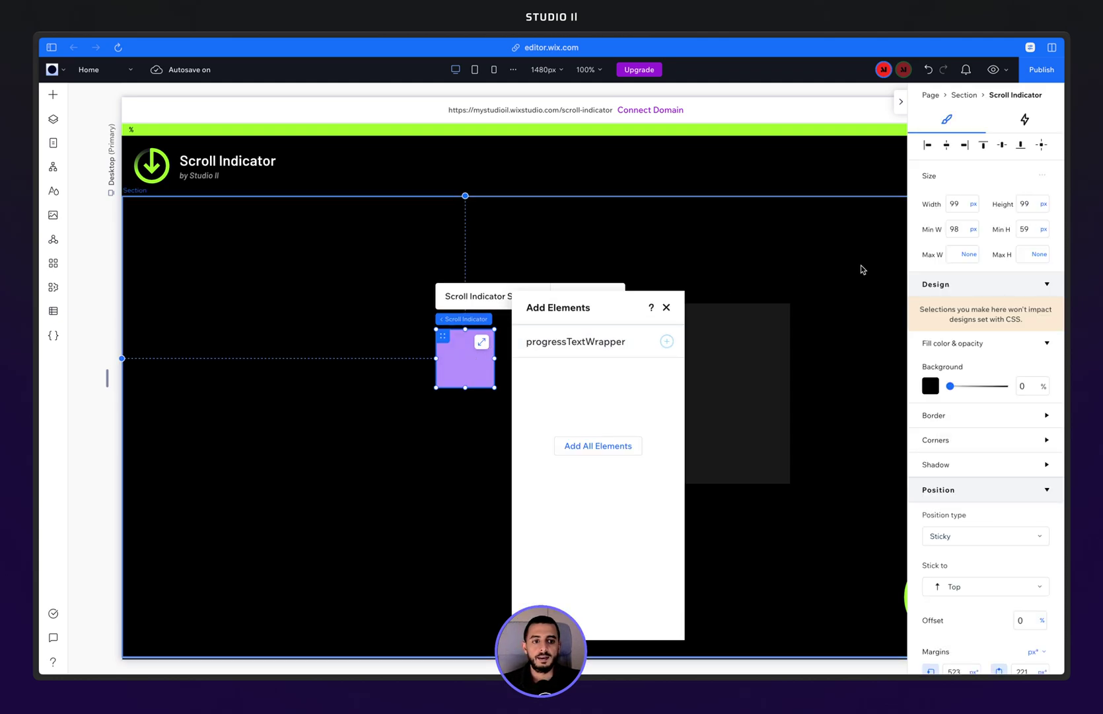
left_click(956, 205)
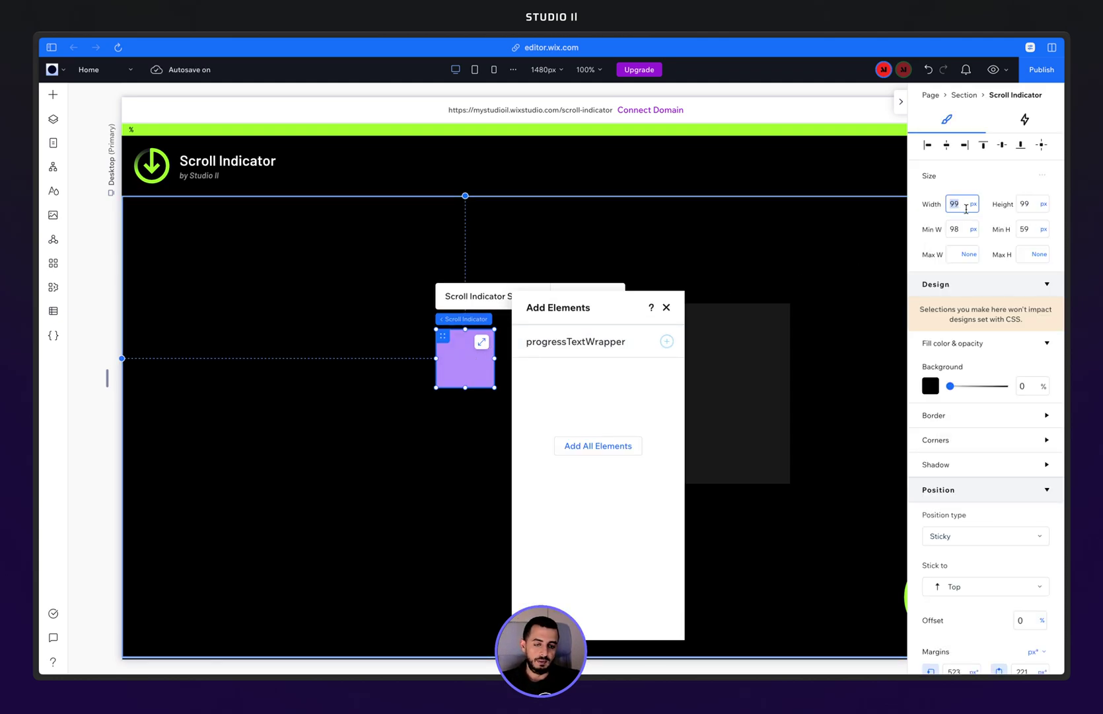
key("Return")
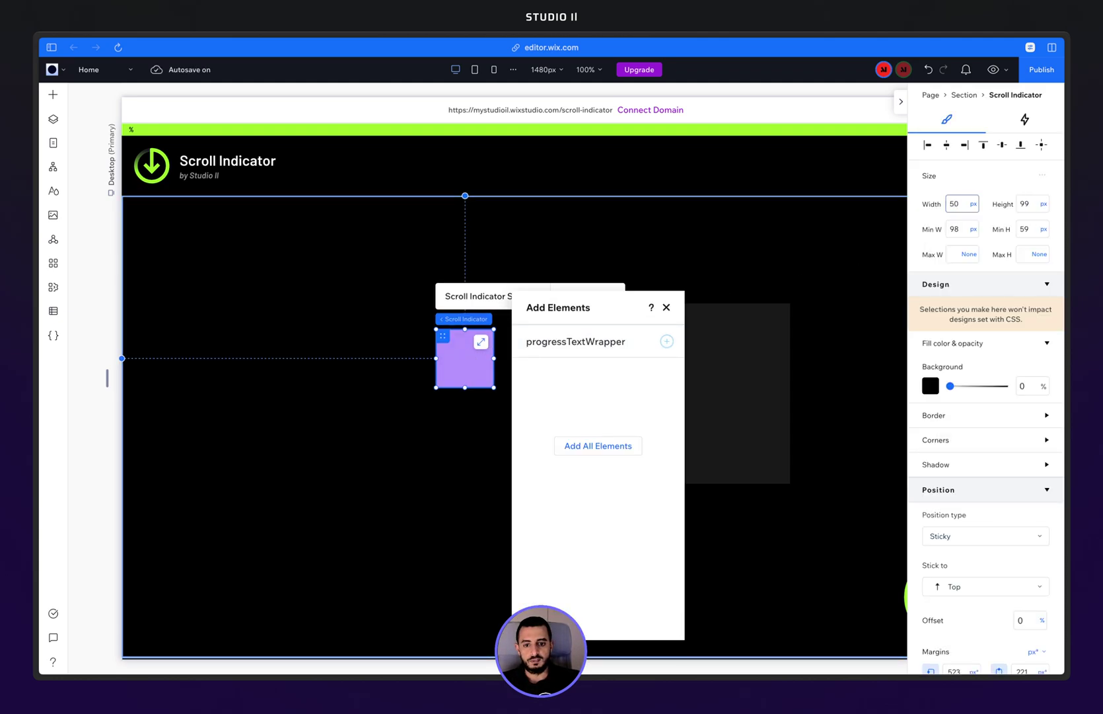
left_click(972, 230)
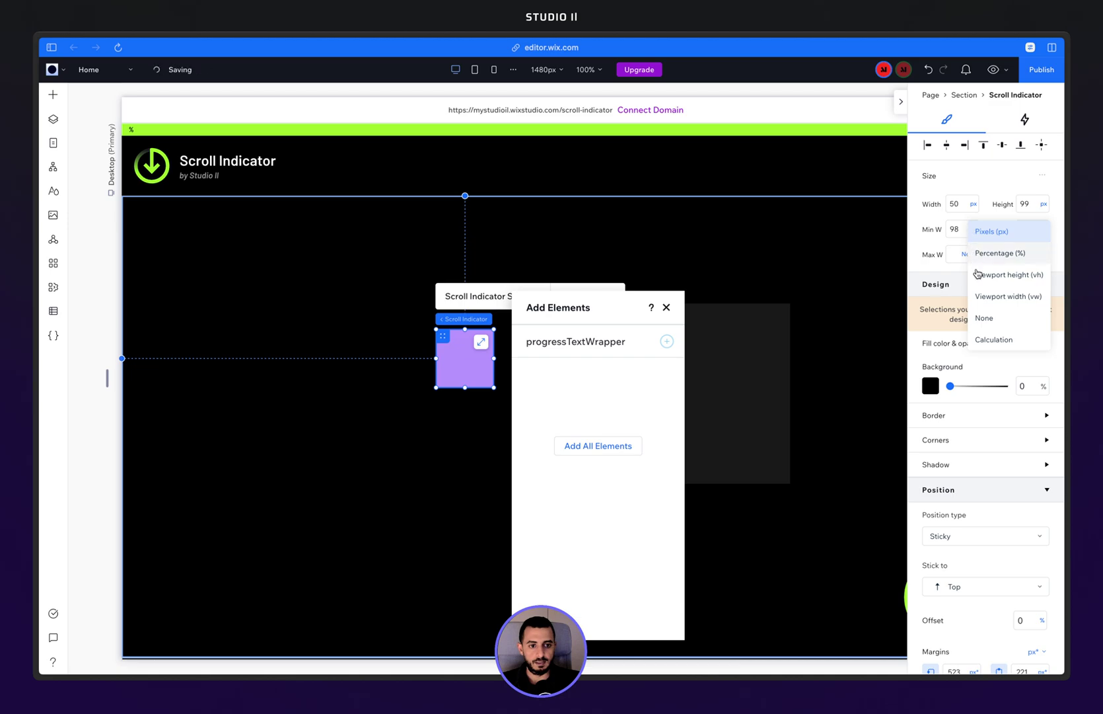
left_click(987, 319)
Set the indicator's height to the calculation (100vh - 30px)
left_click(1031, 206)
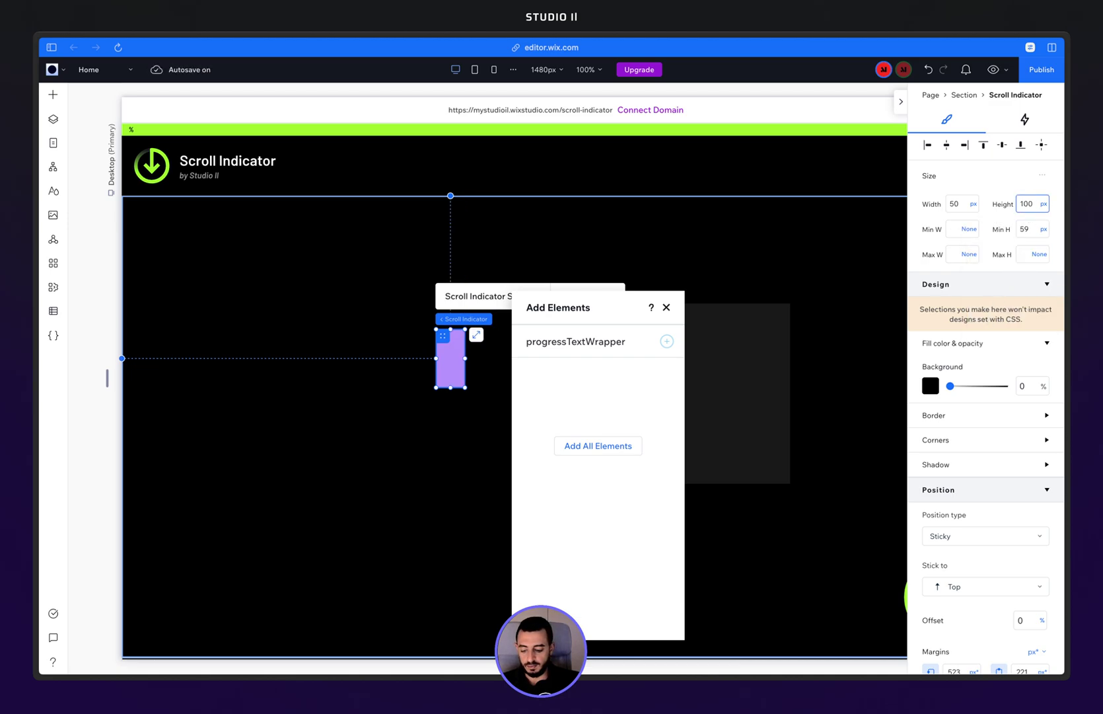
type("100vh")
key("Return")
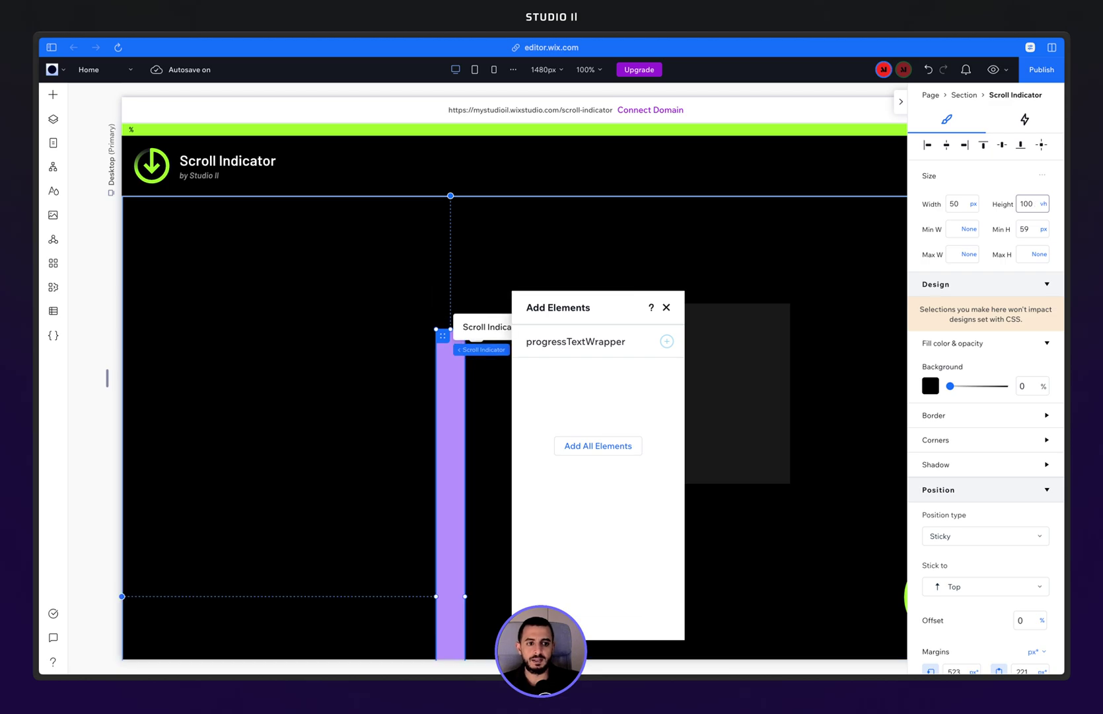
left_click(1044, 207)
left_click(983, 270)
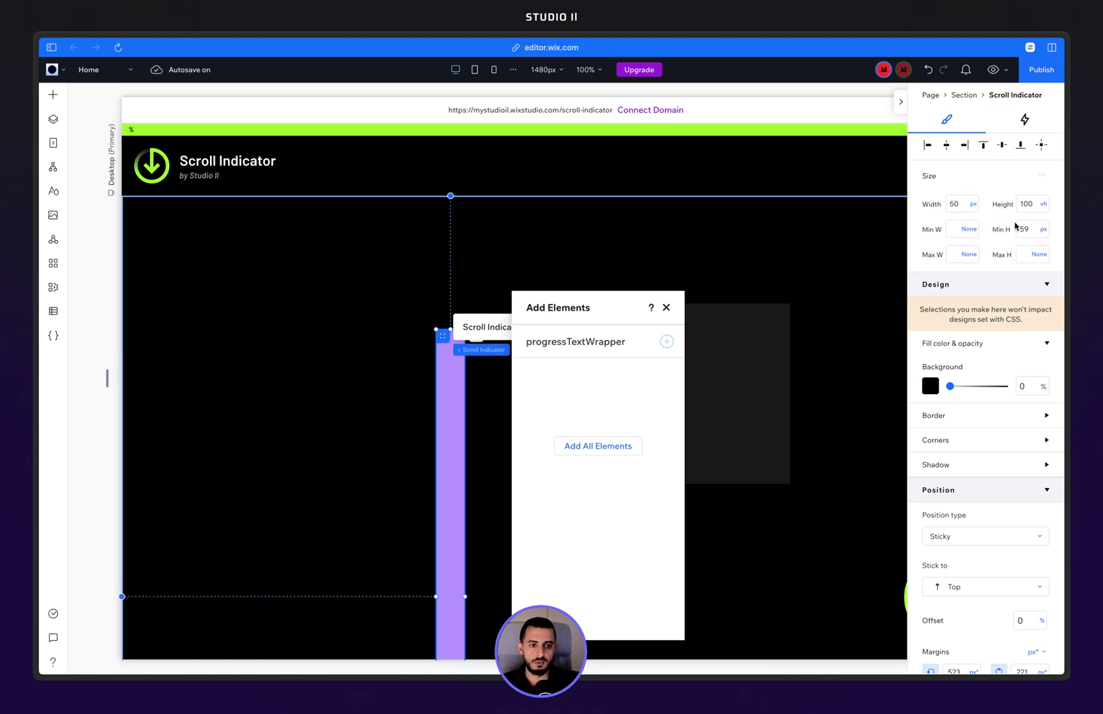
left_click(1019, 213)
left_click(946, 207)
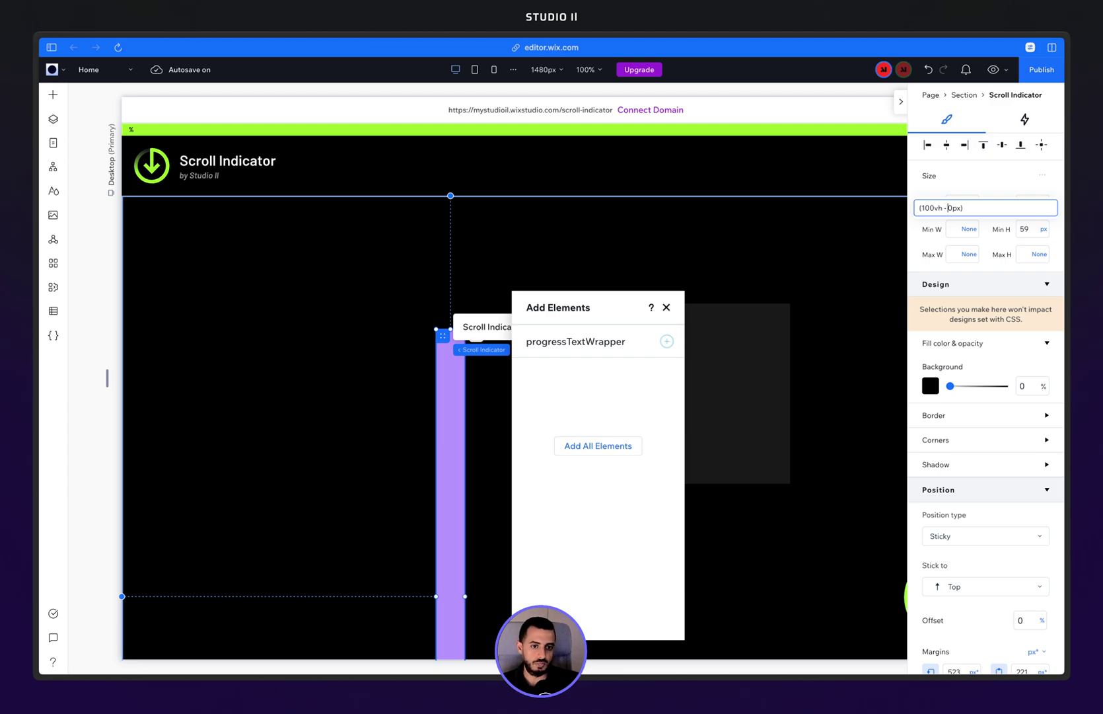
key("Return")
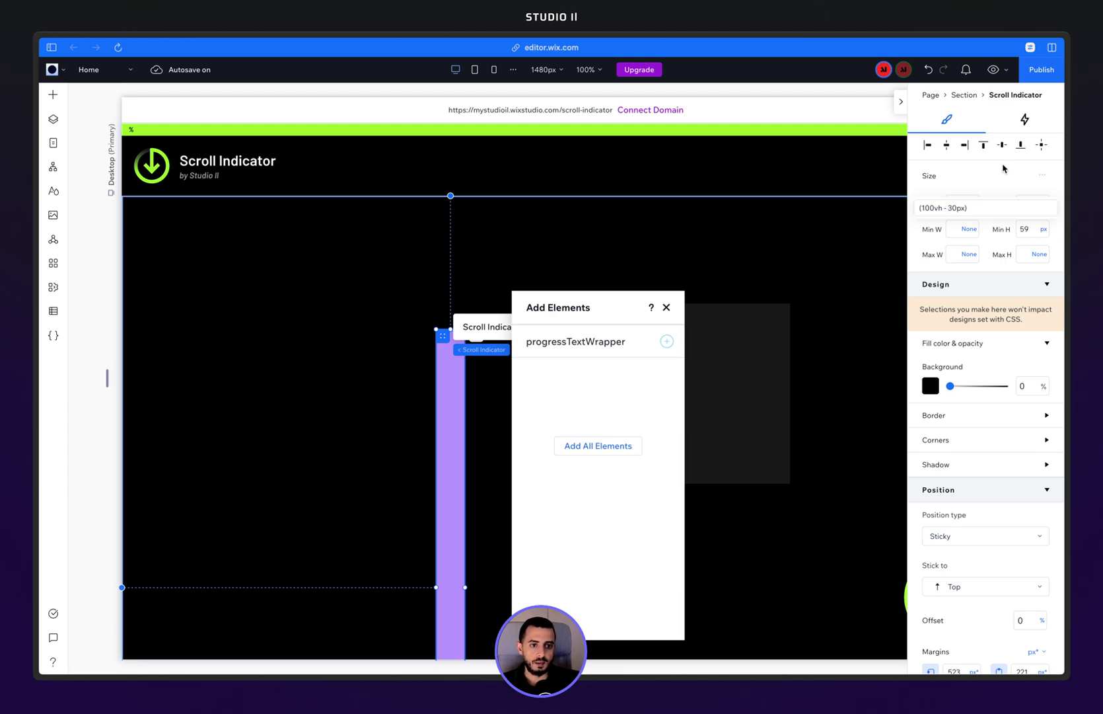
Align the bar left and top, make it Pinned to the Page, and zero its top margin
left_click(928, 144)
left_click(984, 144)
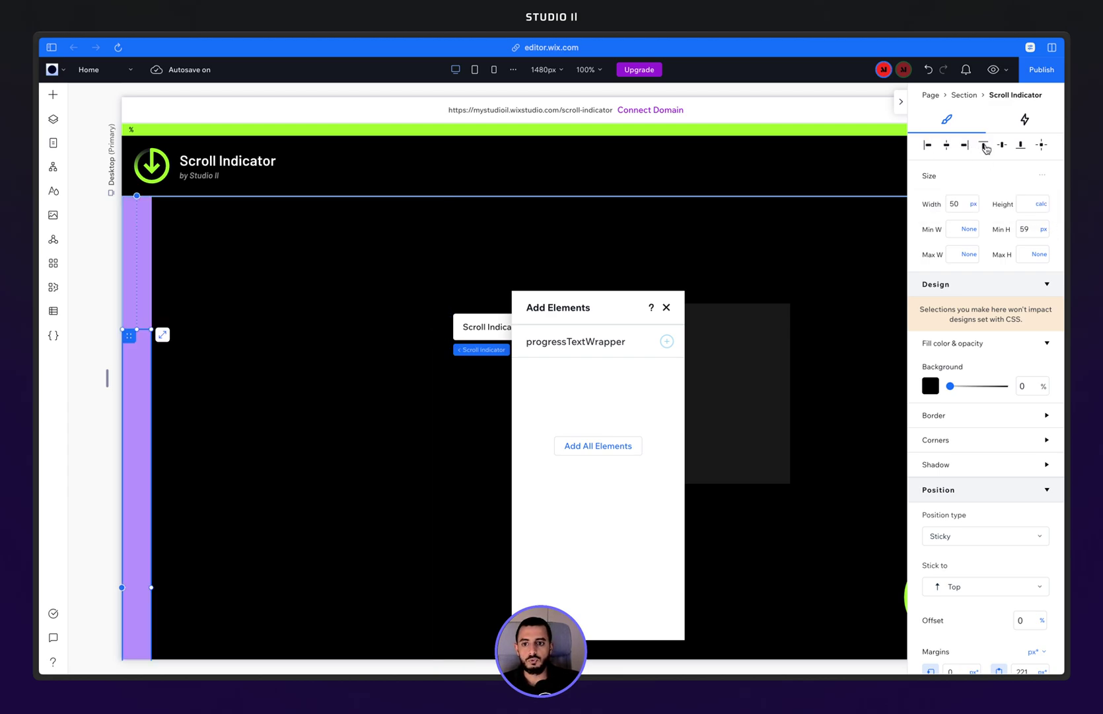
scroll(968, 343, "down", 3)
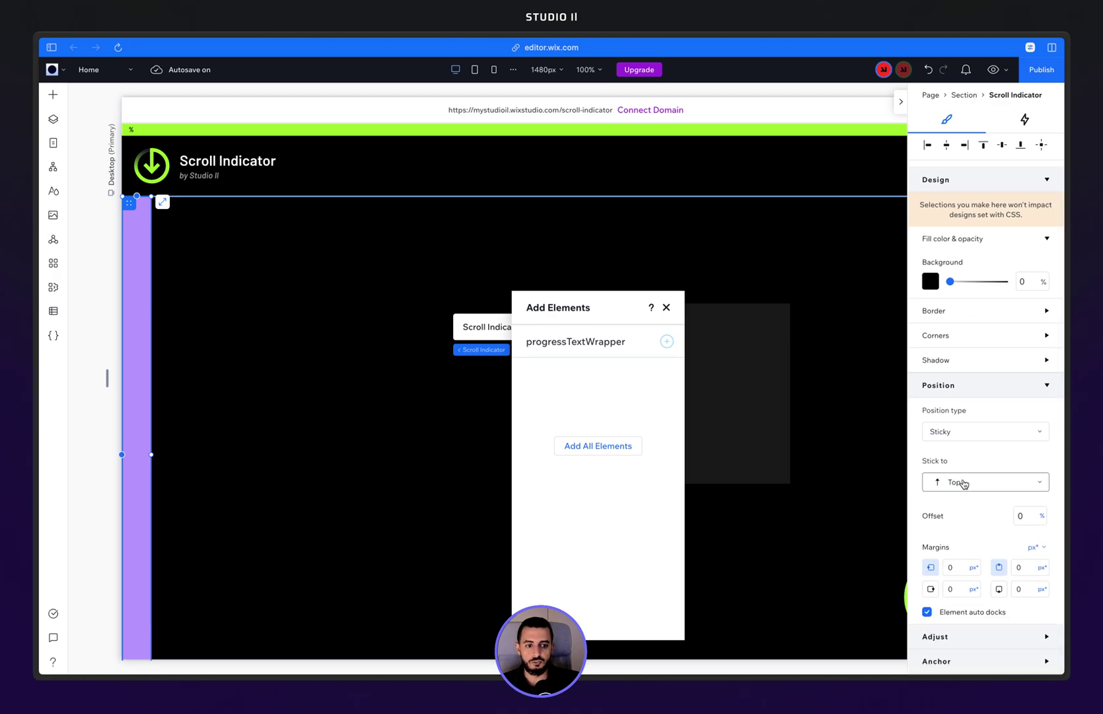
left_click(965, 431)
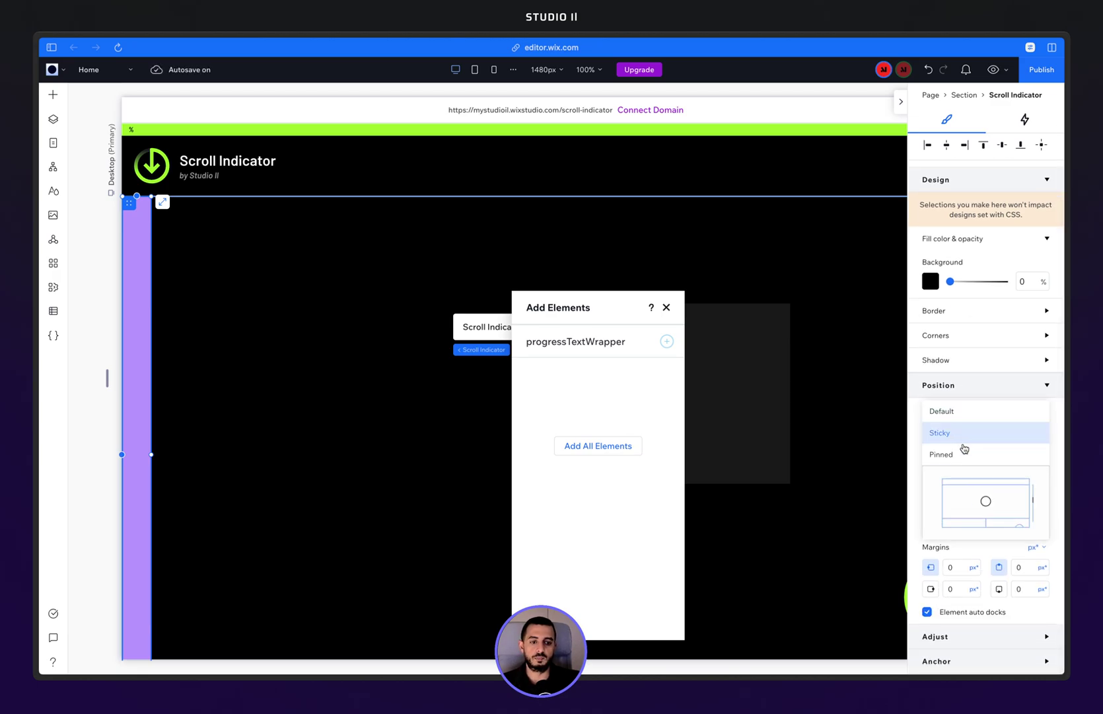
left_click(966, 455)
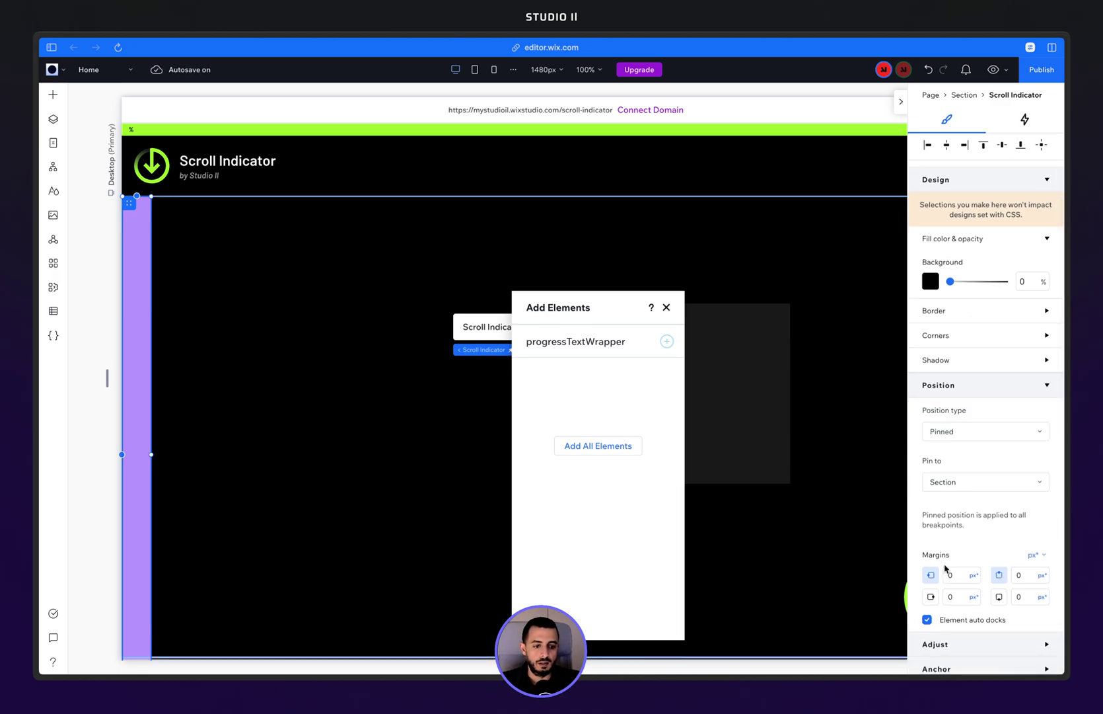
left_click(984, 495)
left_click(967, 507)
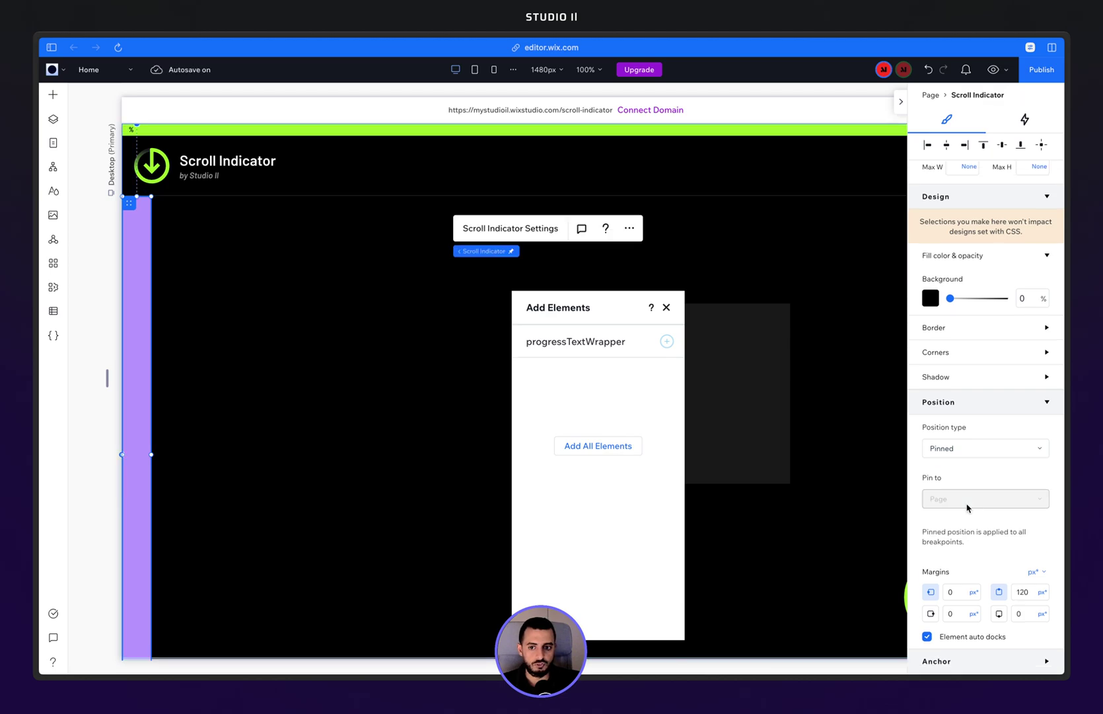
left_click(982, 146)
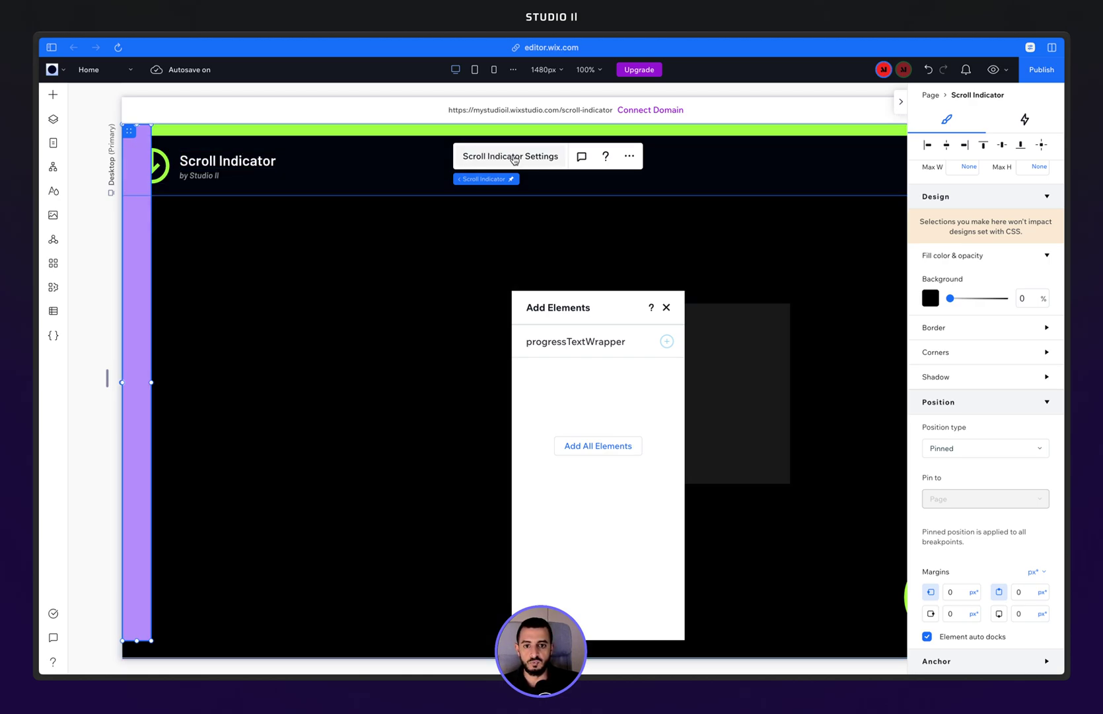
Set Progress Direction to Vertical, keep Grow Direction Left to Right, and republish the site
left_click(493, 159)
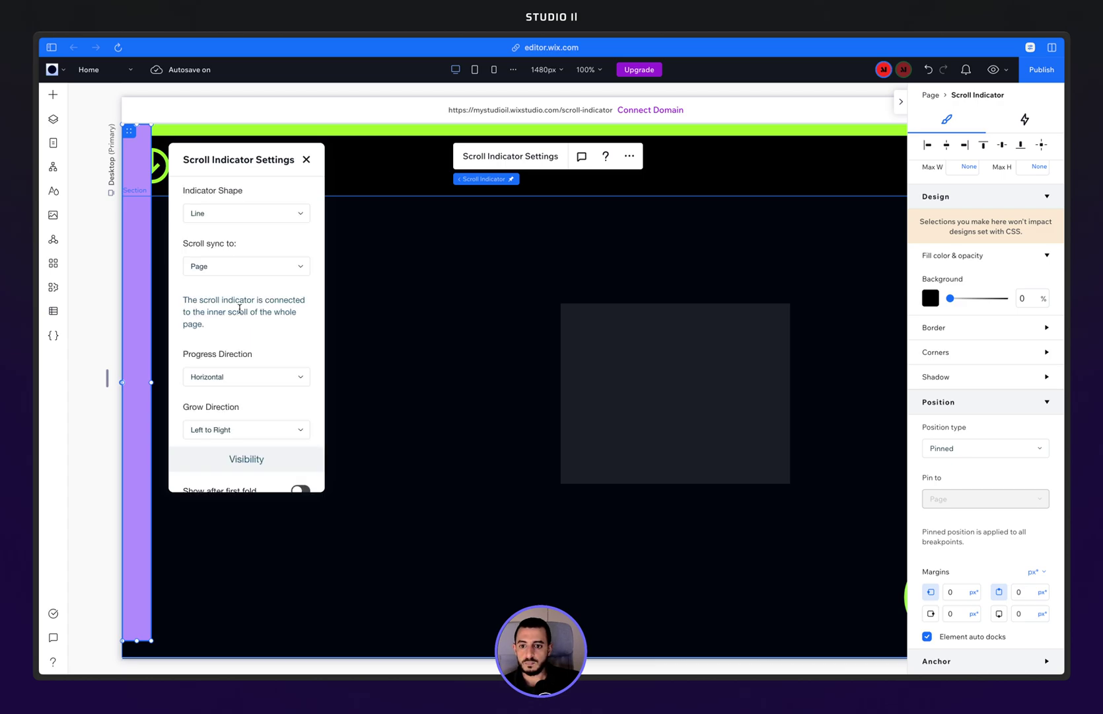
scroll(239, 308, "down", 1)
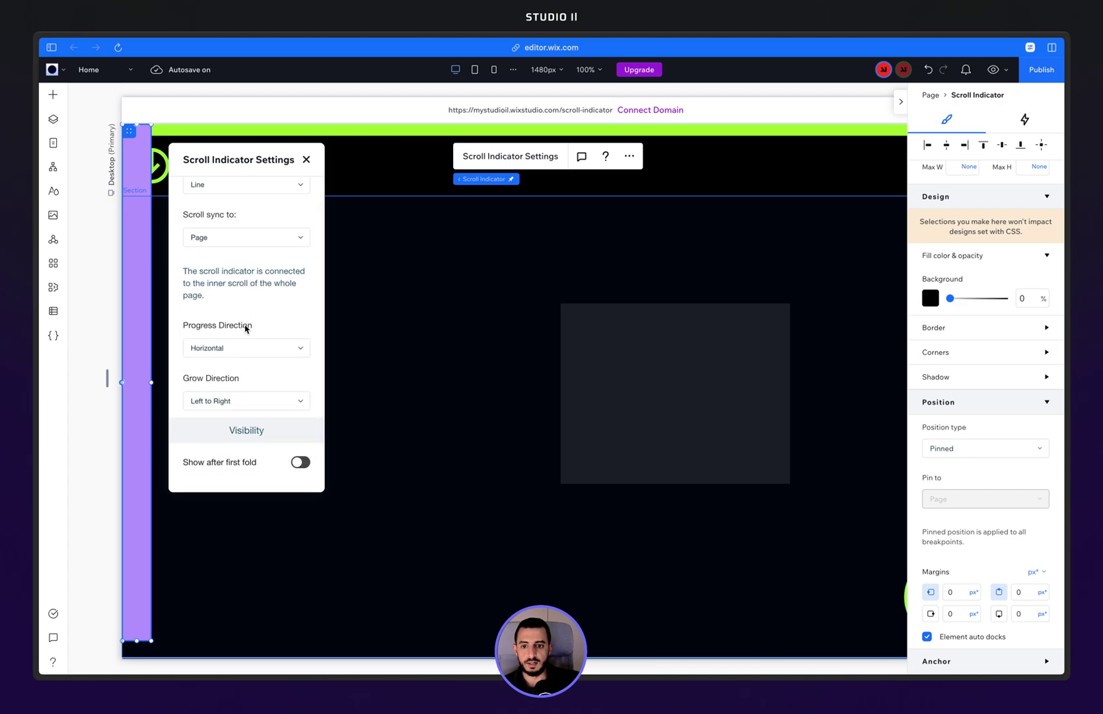
left_click(229, 351)
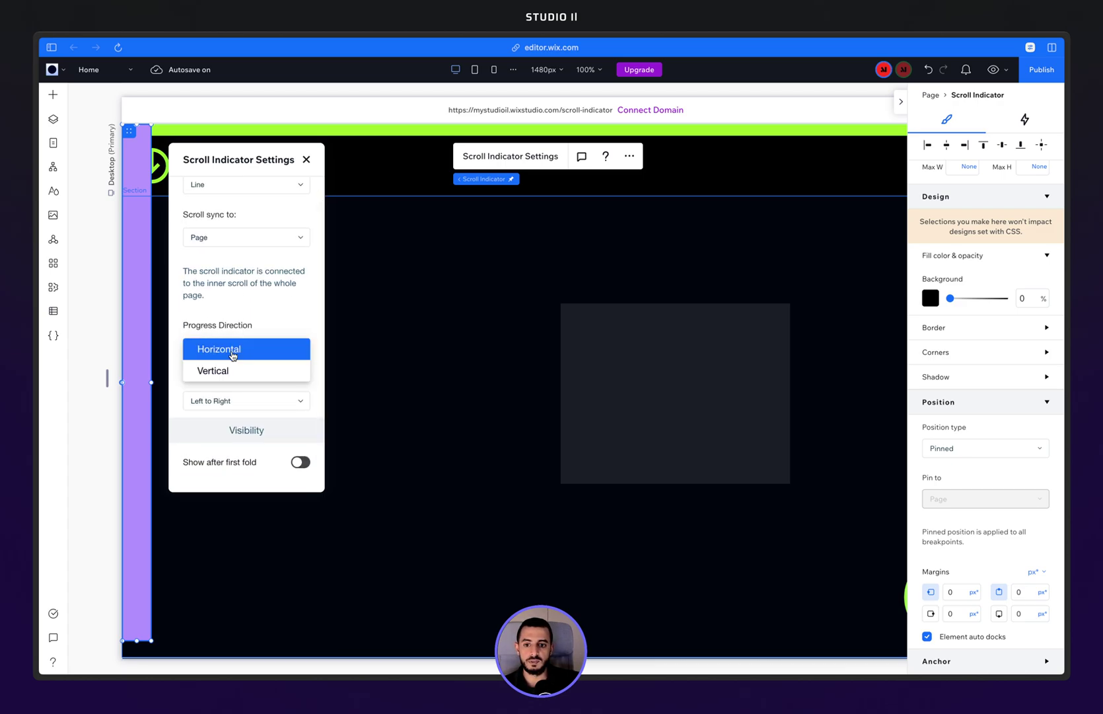
left_click(232, 372)
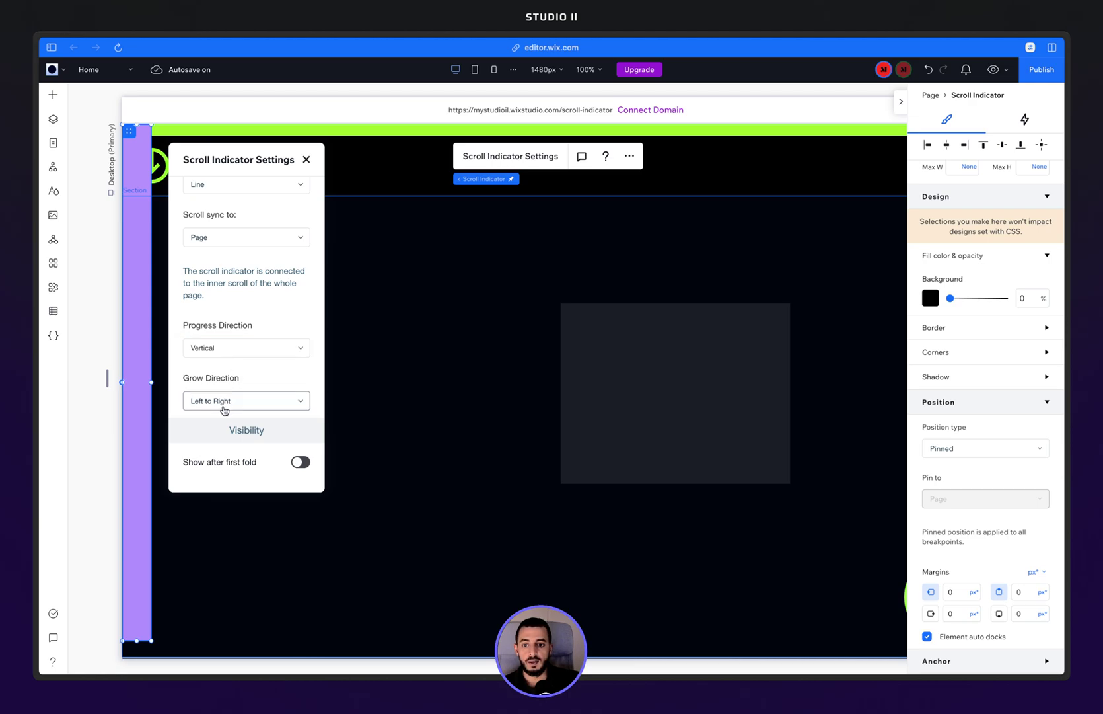
left_click(222, 405)
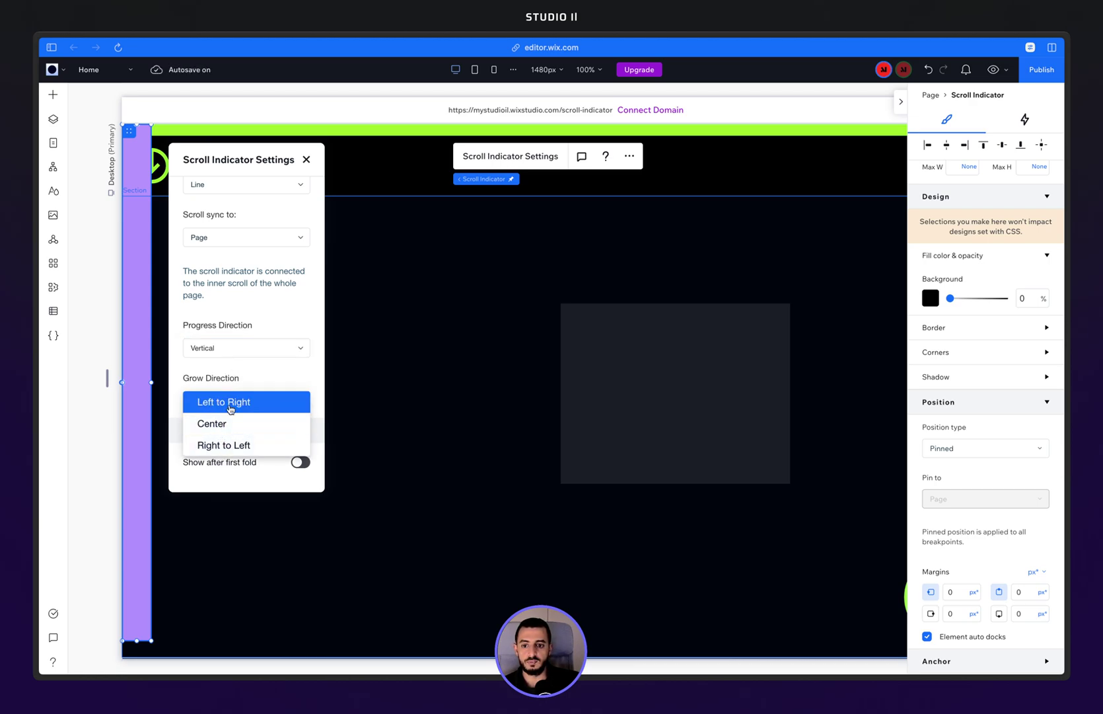
left_click(235, 399)
scroll(252, 386, "down", 1)
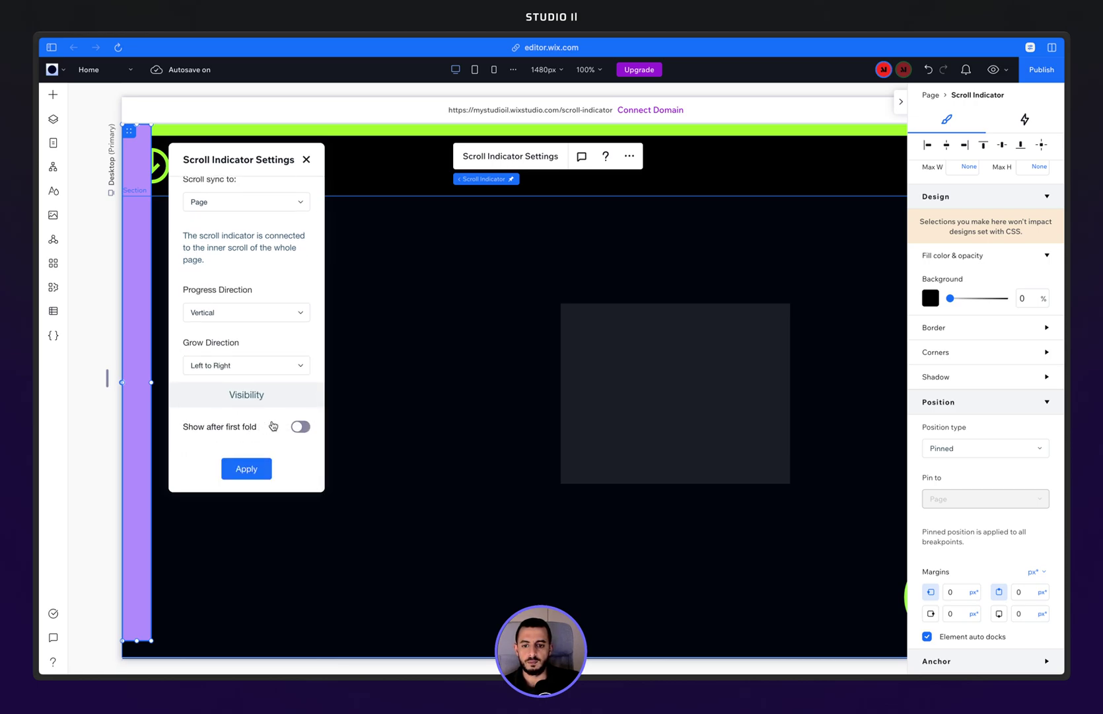
scroll(286, 316, "up", 2)
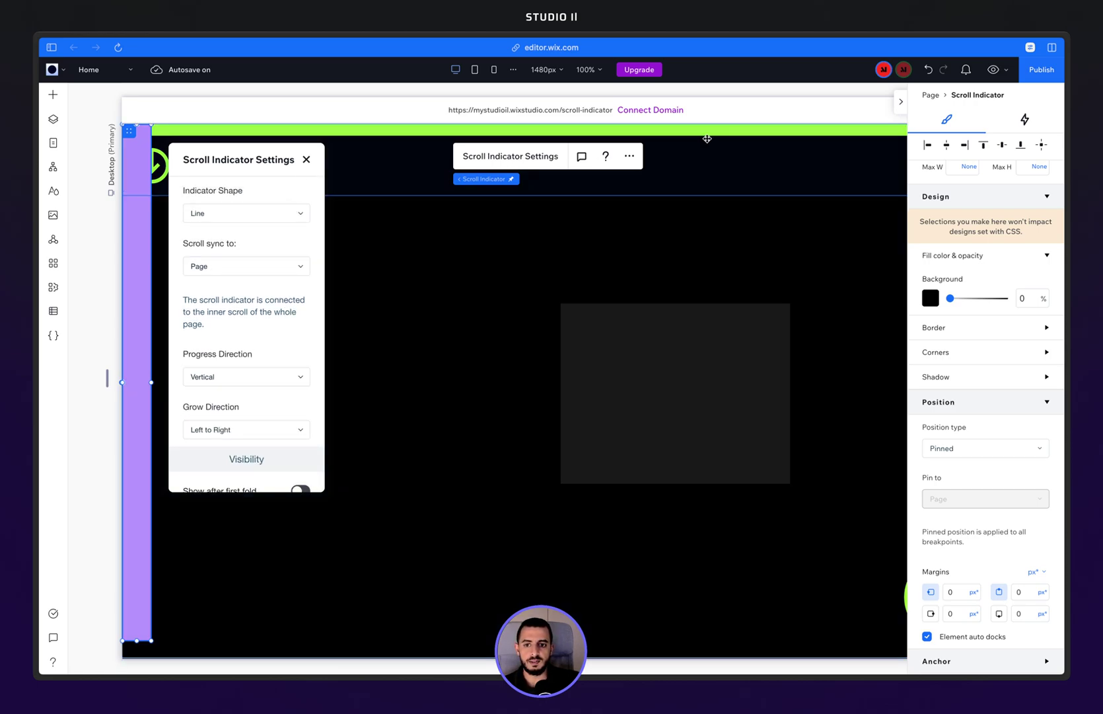
left_click(1042, 70)
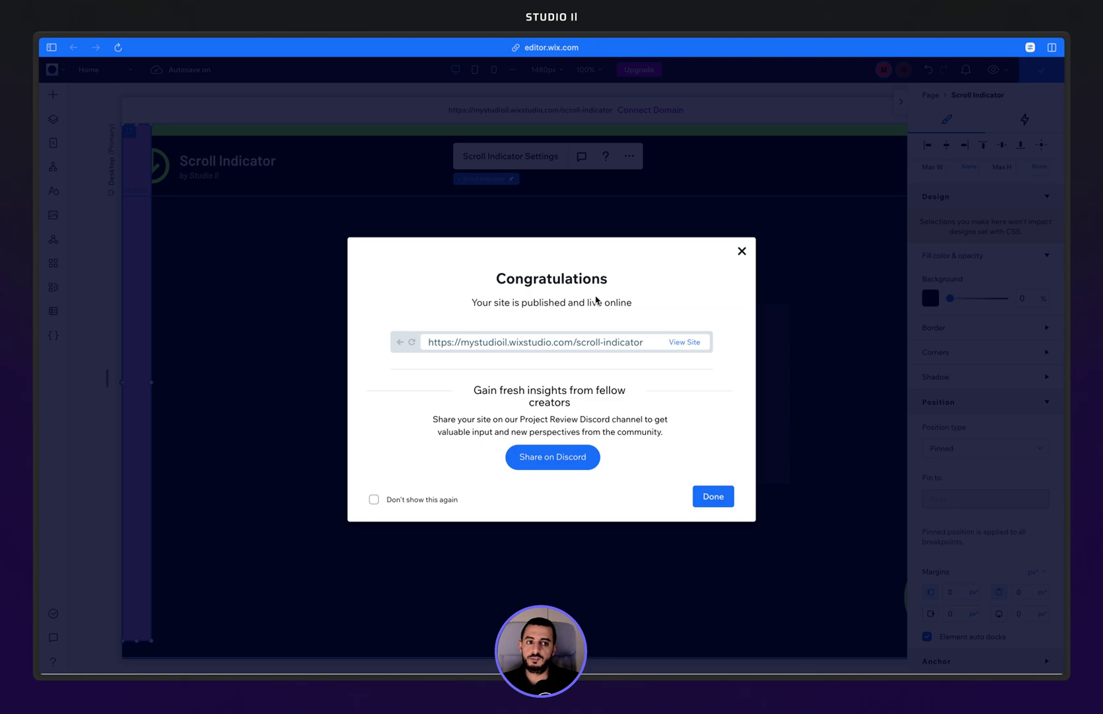
left_click(719, 497)
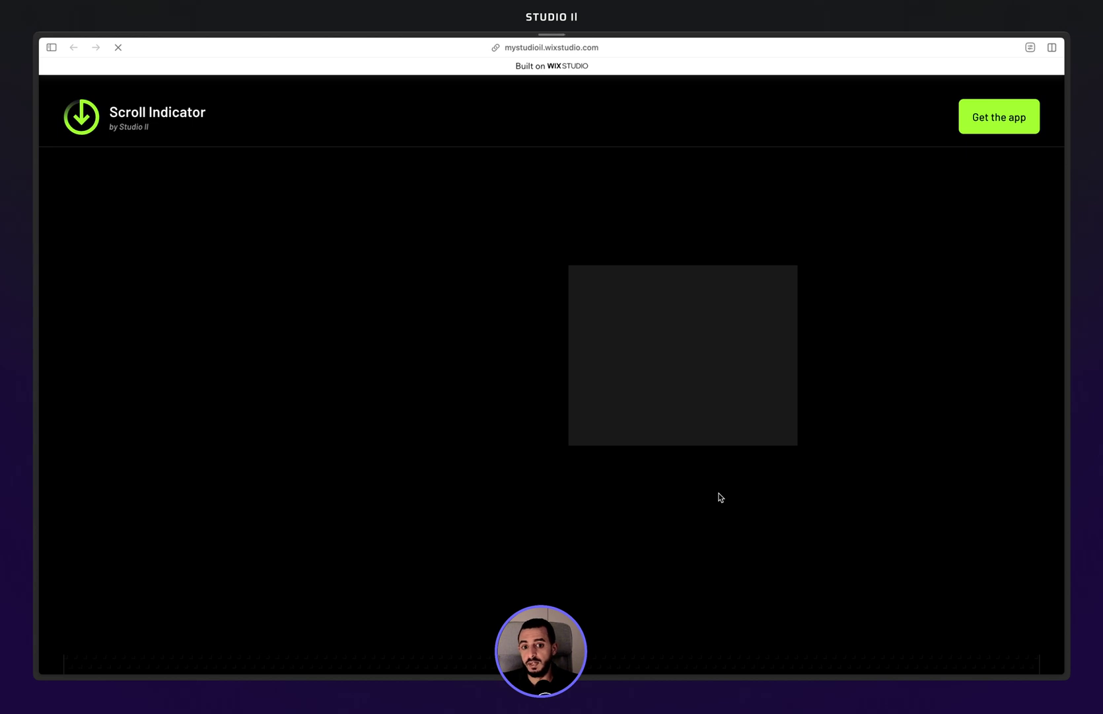
scroll(720, 497, "down", 5)
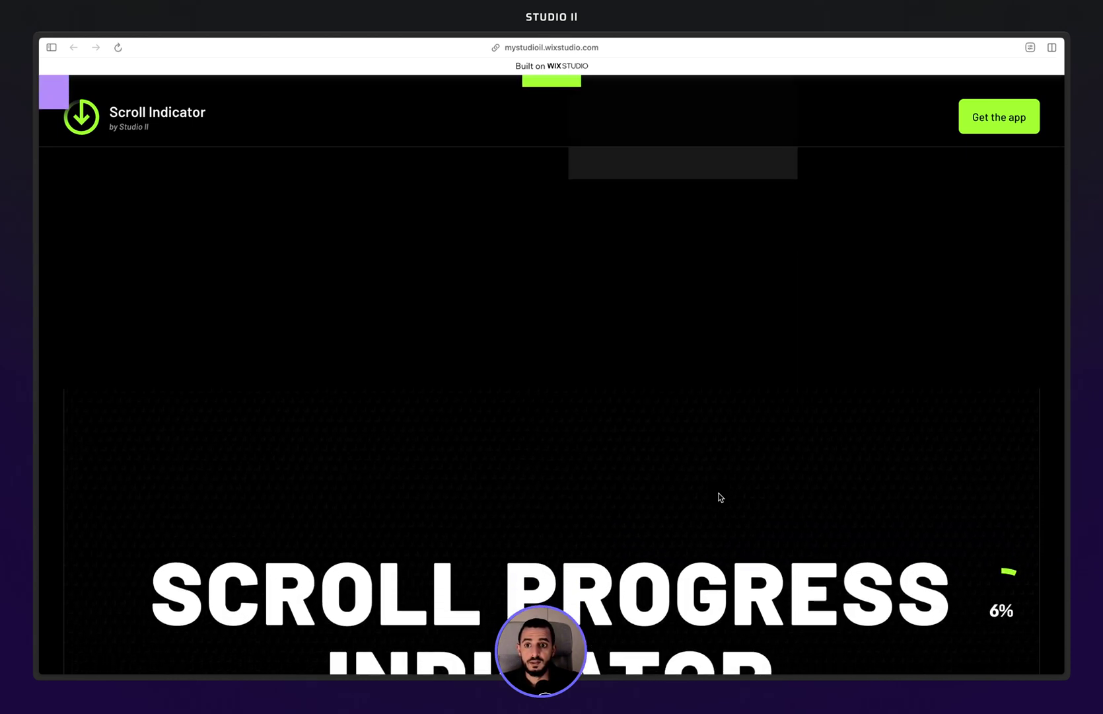
scroll(508, 423, "down", 3)
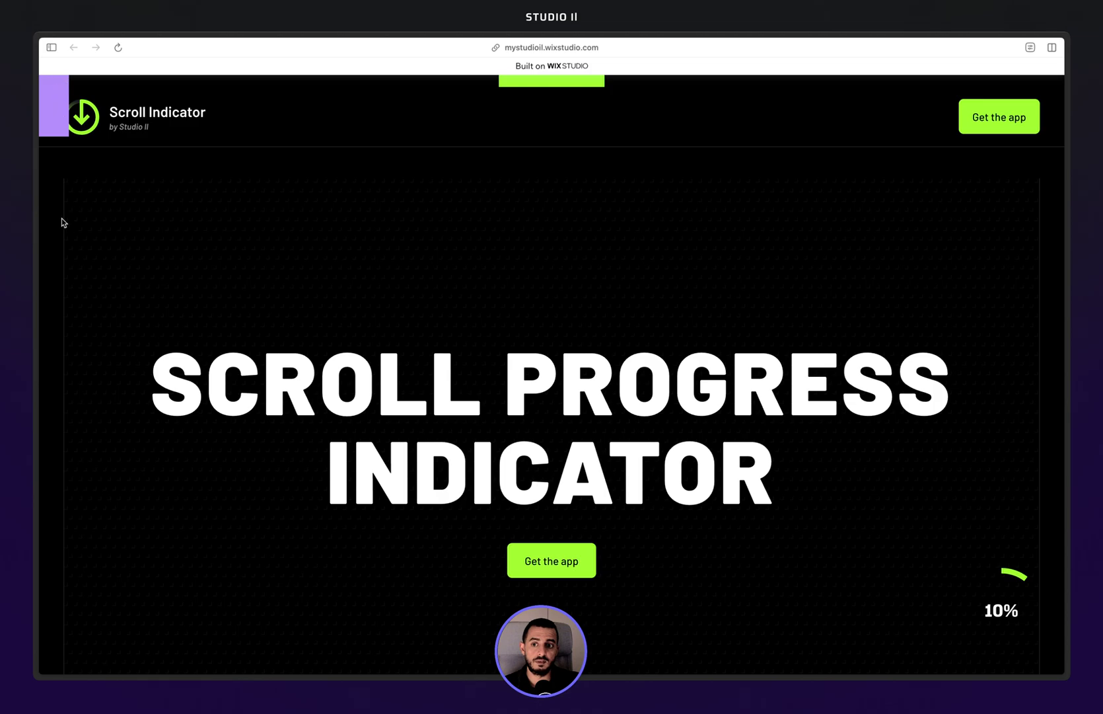
scroll(188, 375, "down", 10)
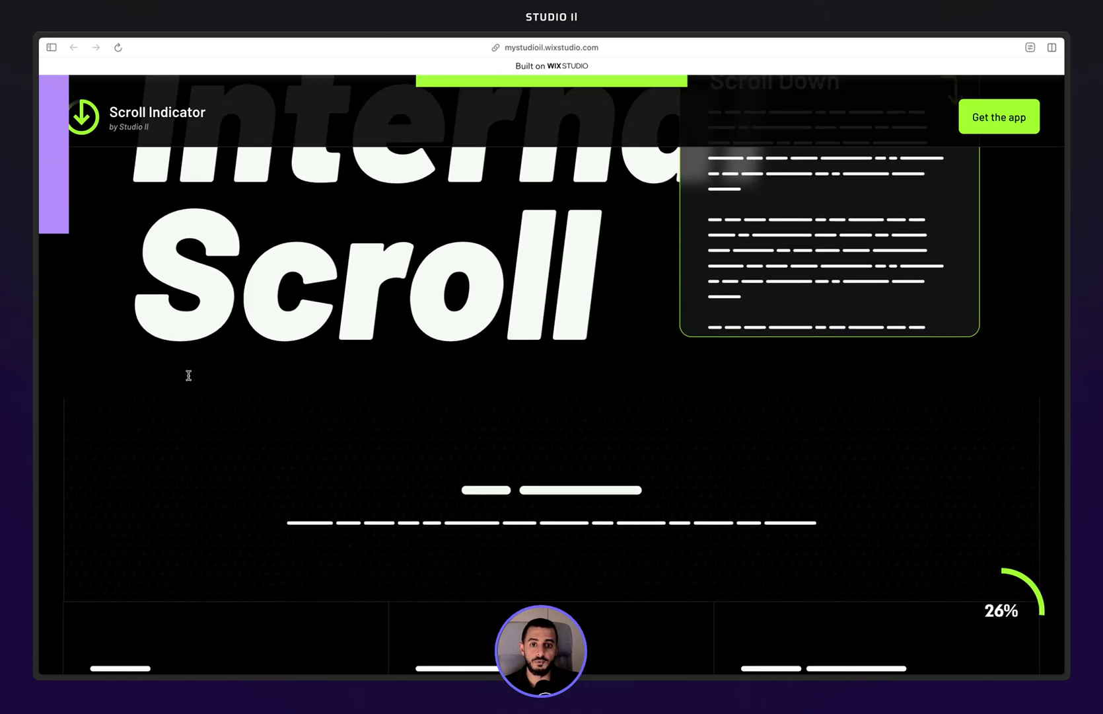
scroll(374, 276, "down", 8)
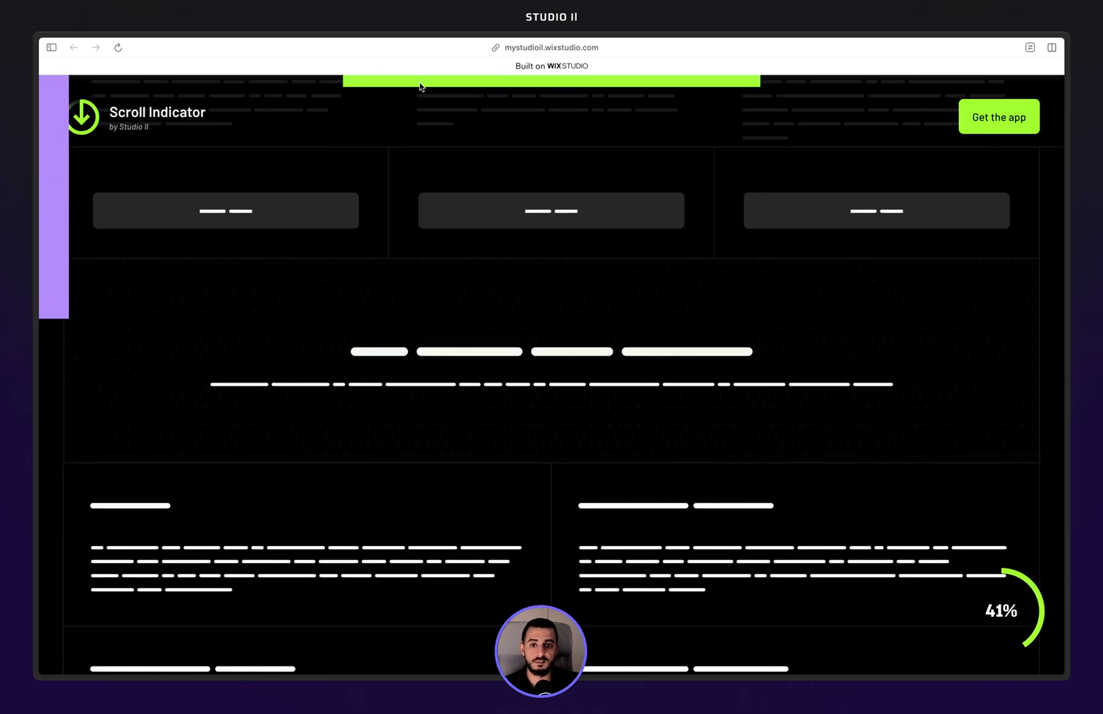
scroll(57, 343, "down", 20)
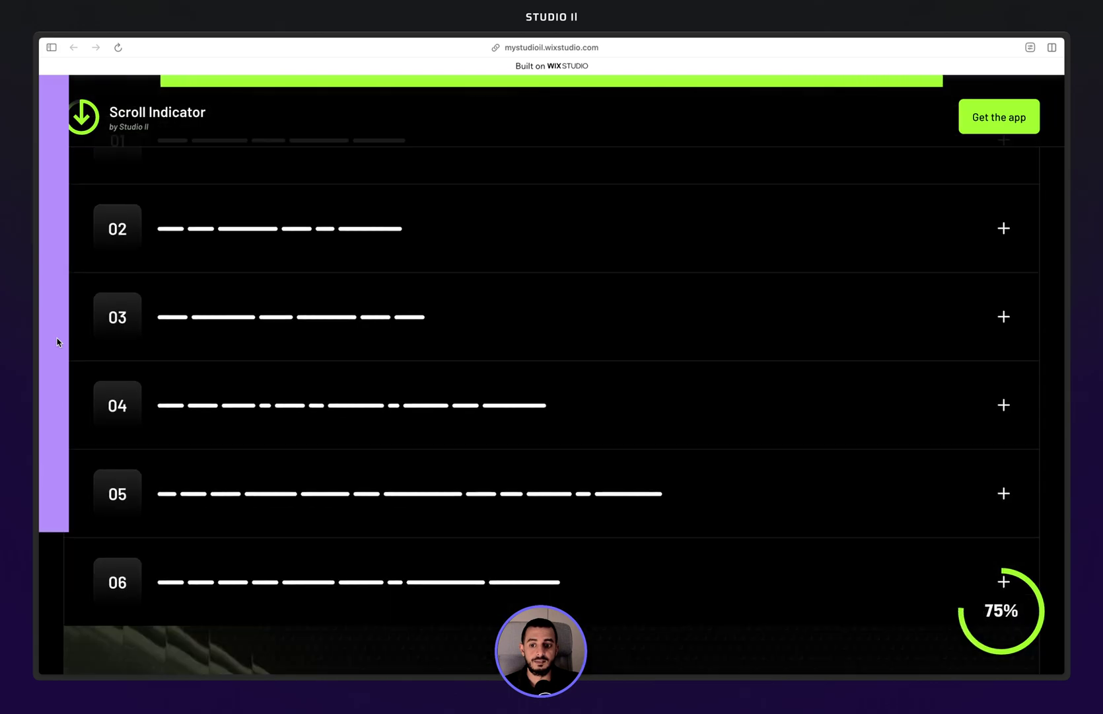
scroll(57, 342, "up", 3)
scroll(57, 342, "up", 20)
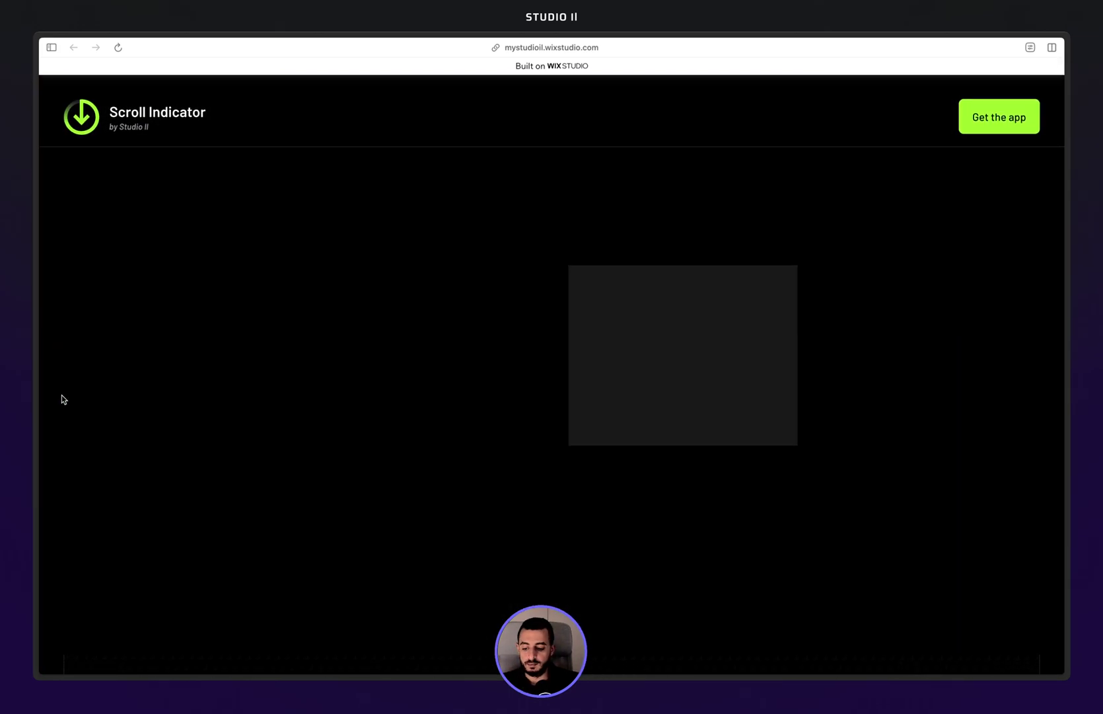
scroll(103, 450, "down", 4)
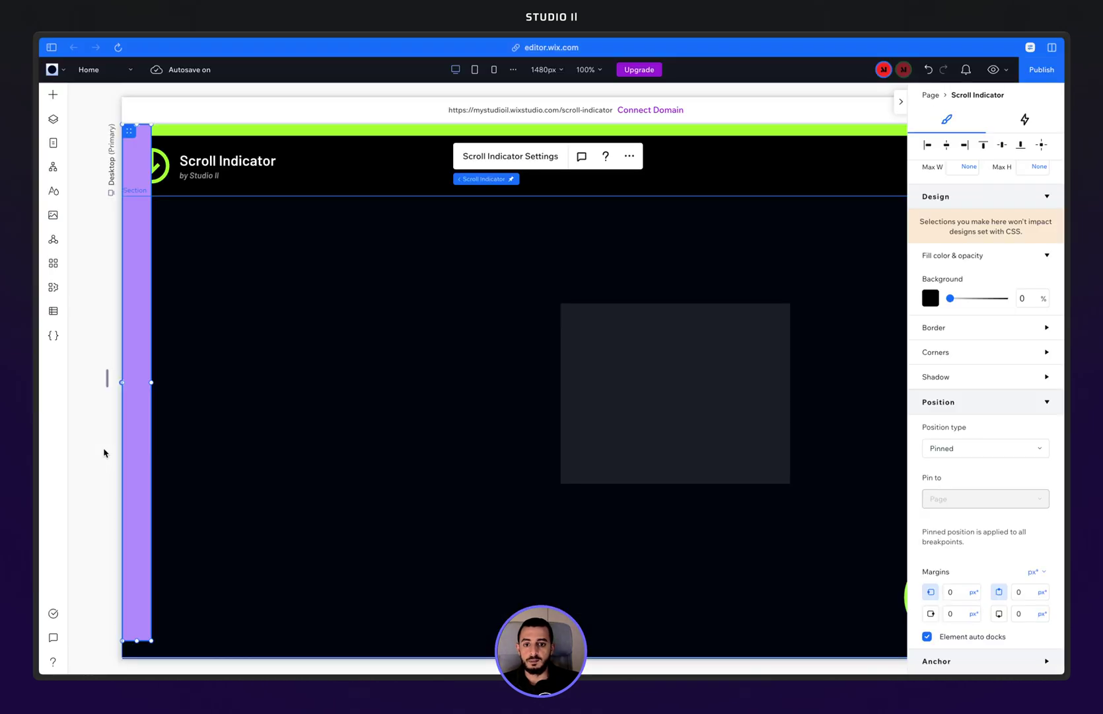
Delete the vertical purple scroll indicator on the left
left_click(135, 319)
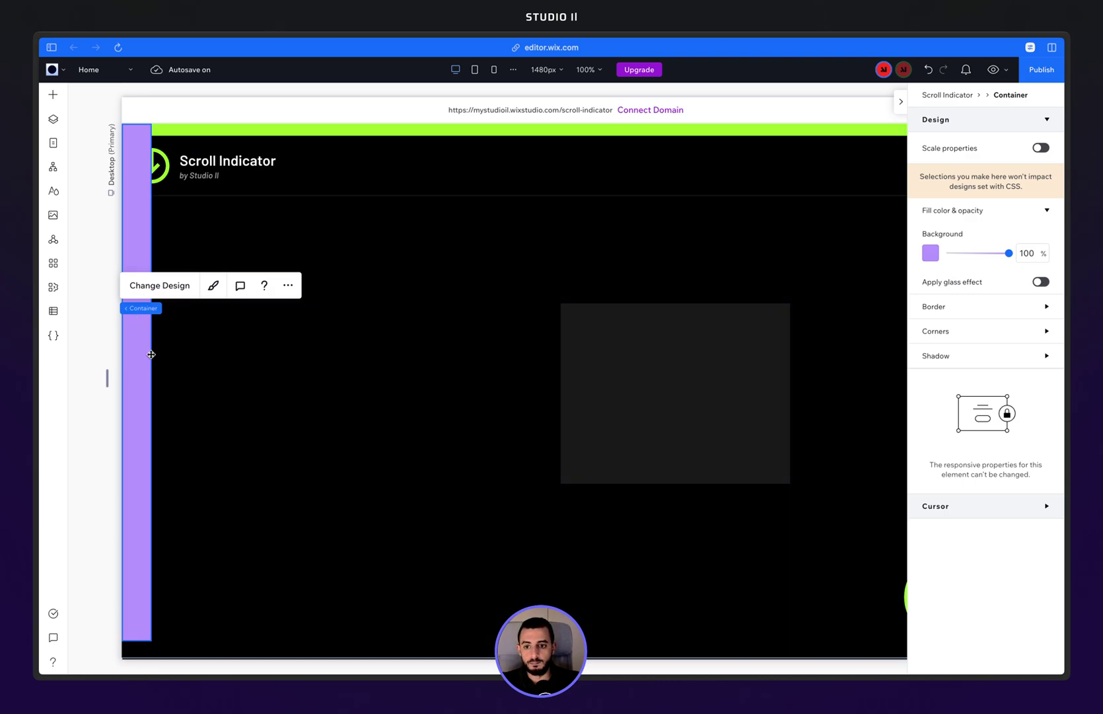
left_click(149, 308)
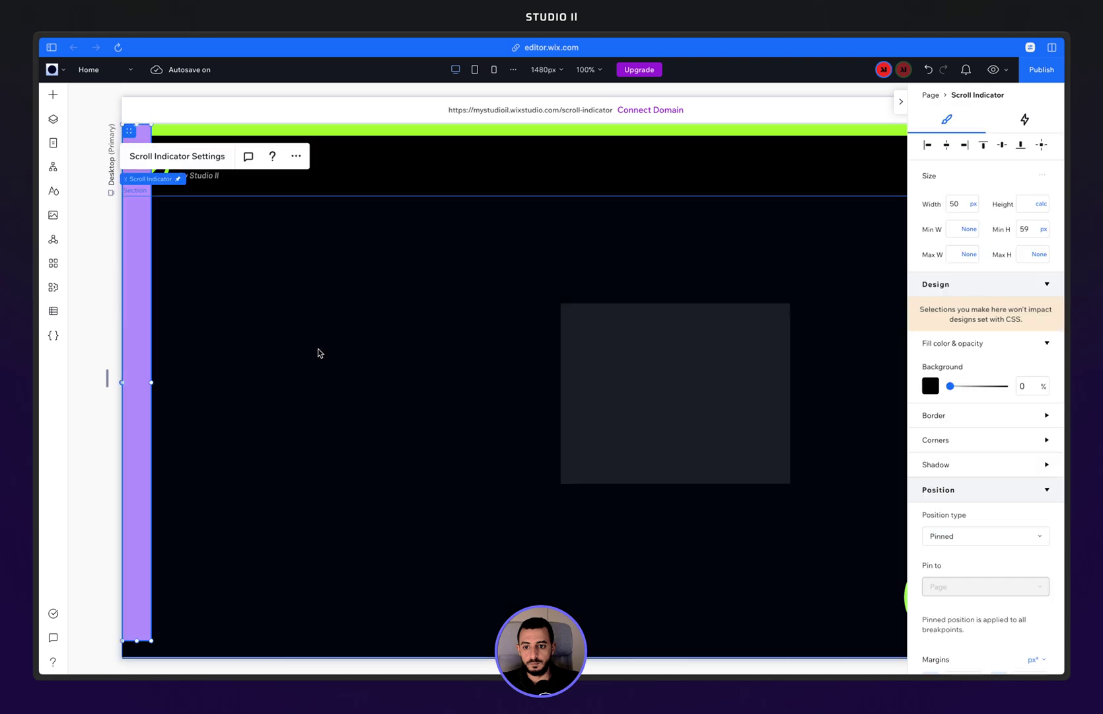
key("Escape")
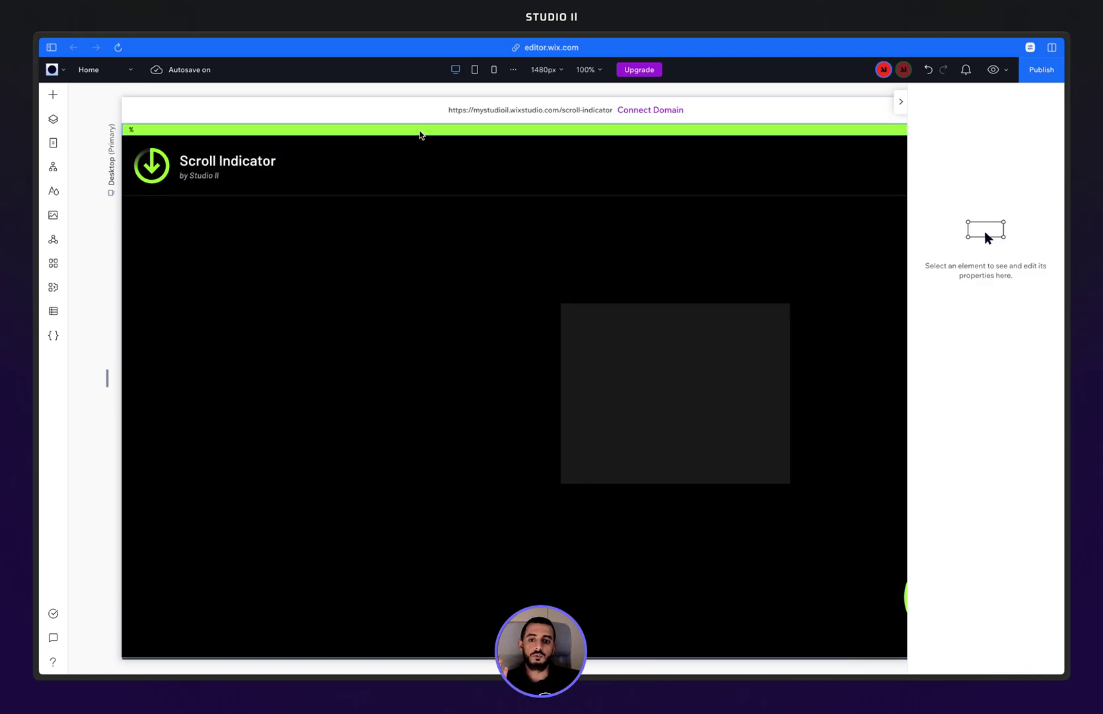
Select the green top-line Scroll Indicator and bring up its Scroll Indicator Settings
left_click(420, 131)
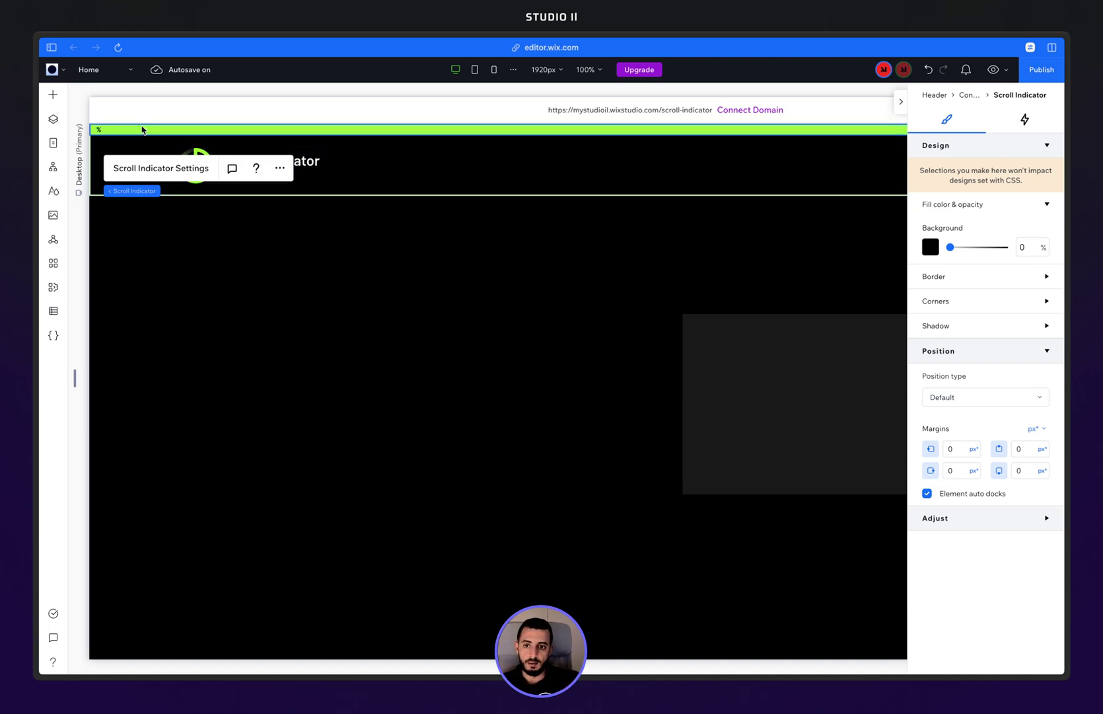
left_click(142, 129)
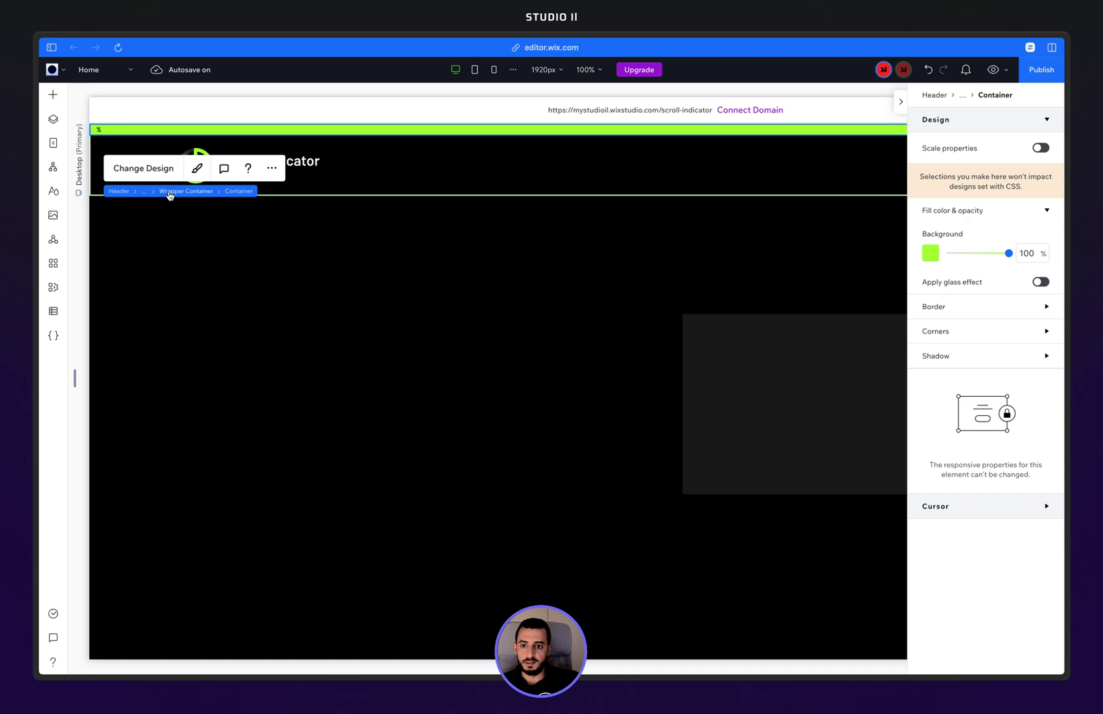
left_click(171, 191)
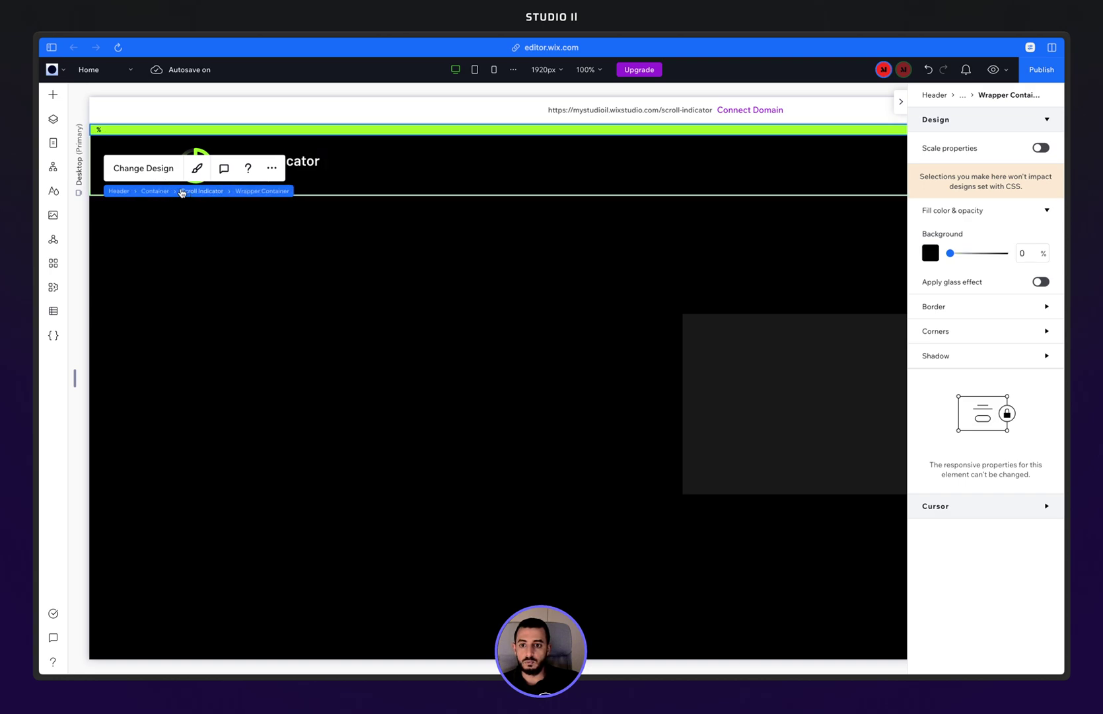
left_click(182, 192)
left_click(148, 173)
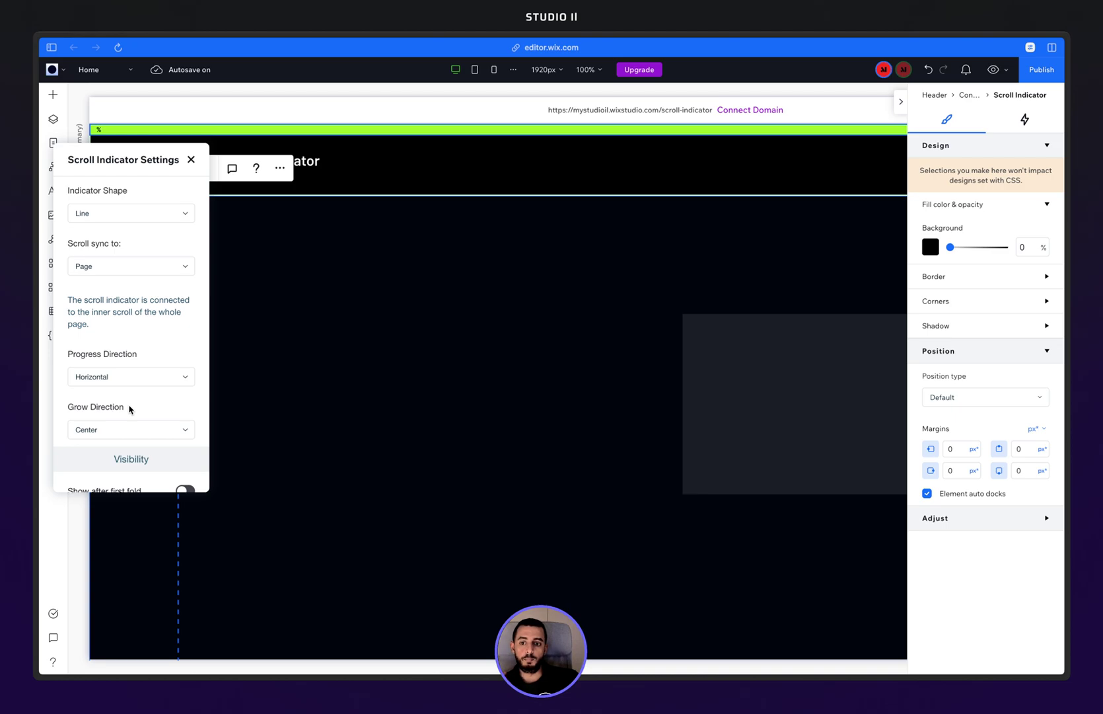
Turn on Show after first fold for the top line indicator and publish
scroll(129, 409, "down", 2)
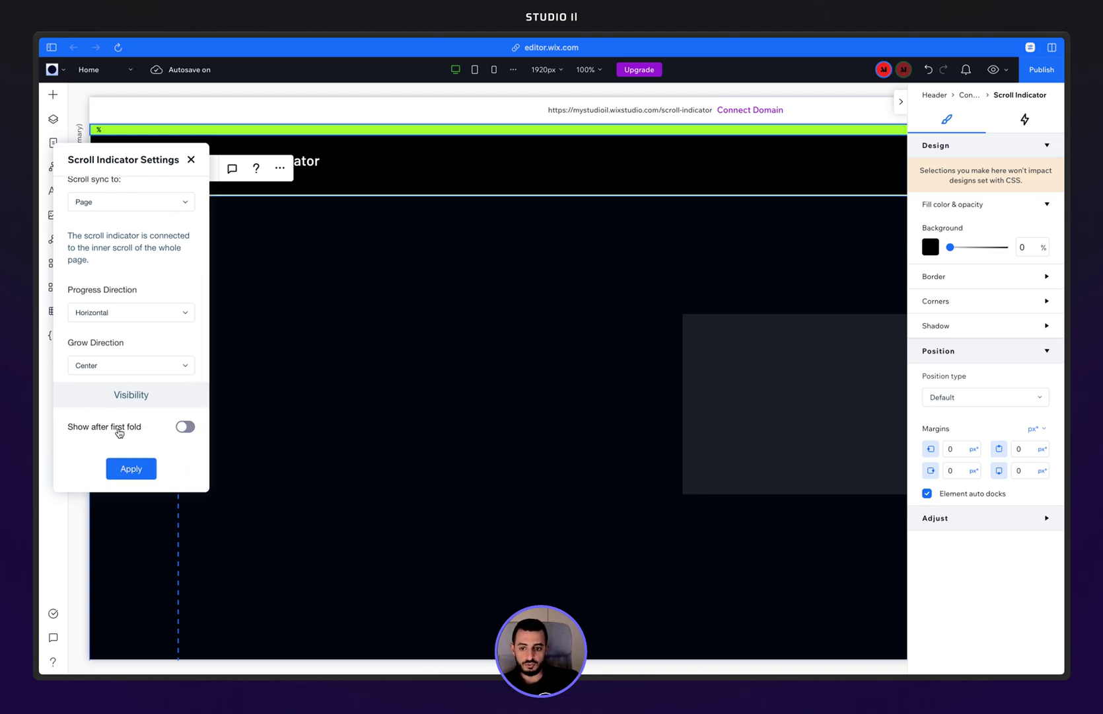
left_click(118, 430)
left_click(131, 468)
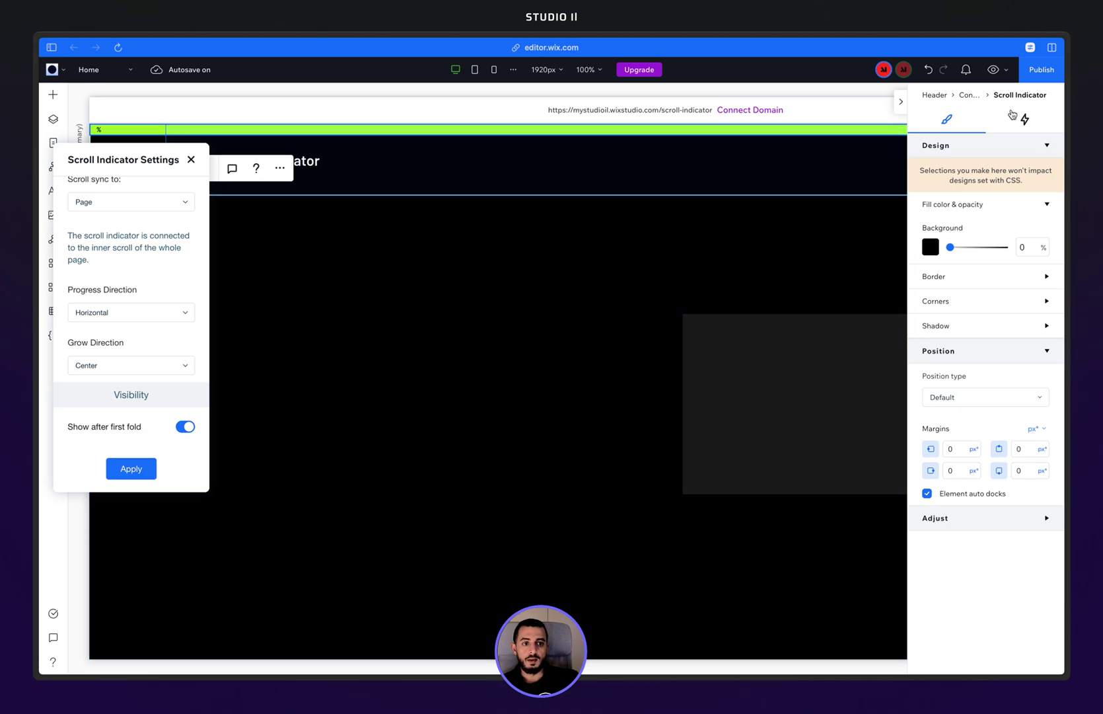
left_click(1041, 69)
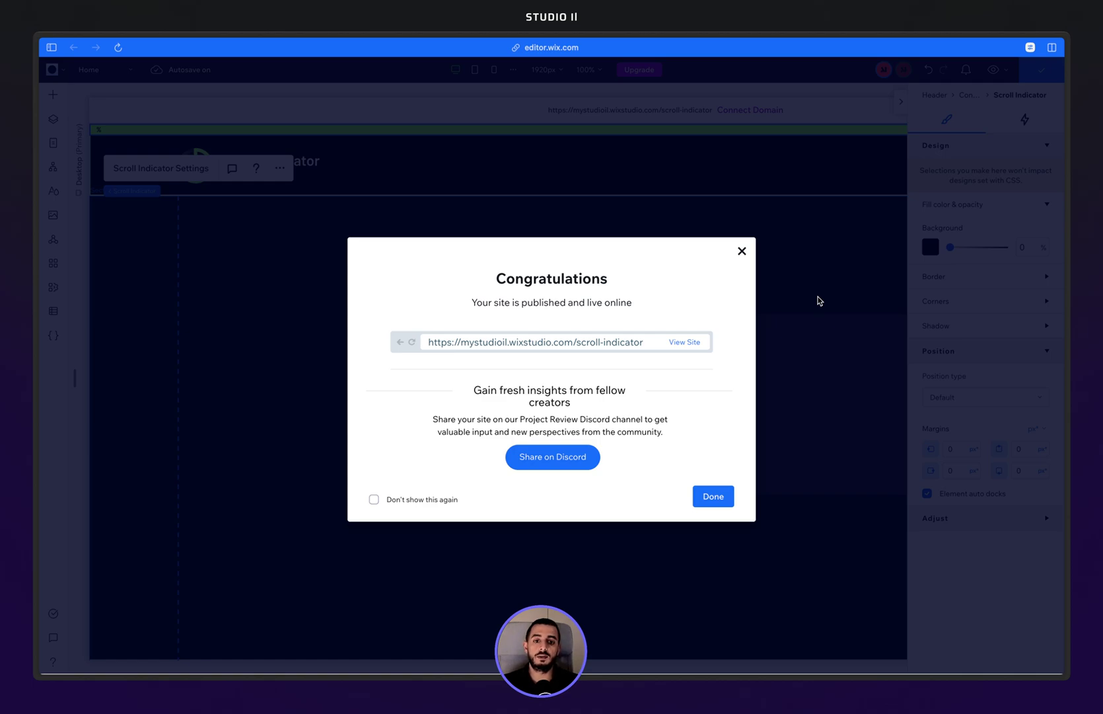
left_click(818, 301)
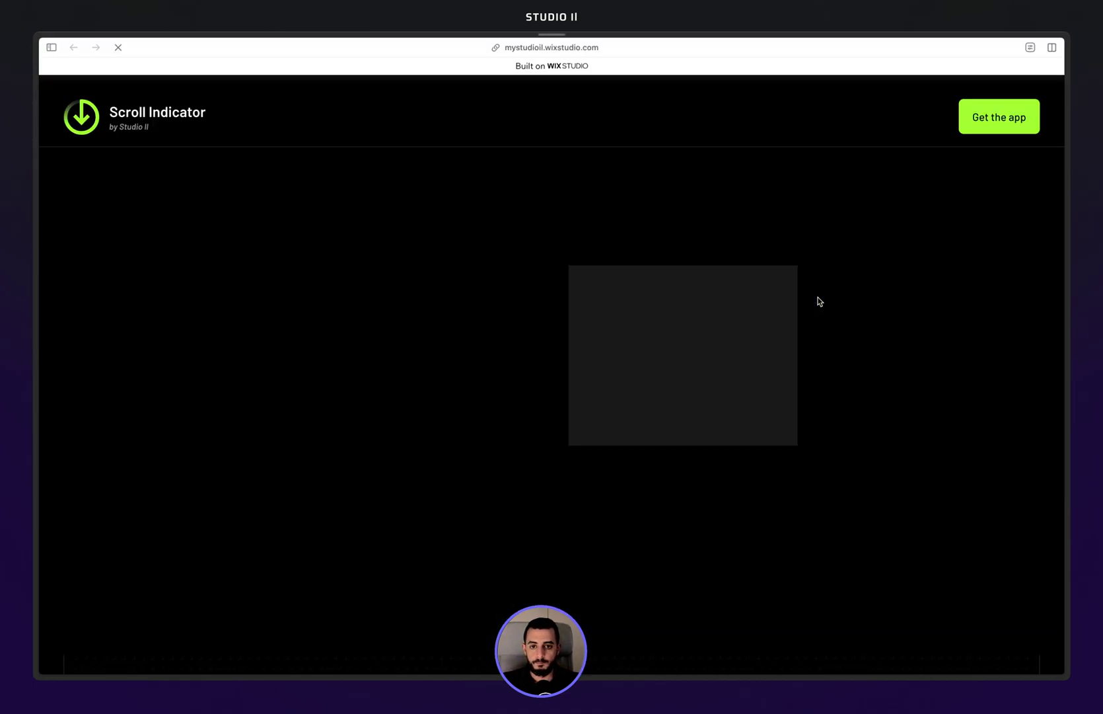
key("super+r")
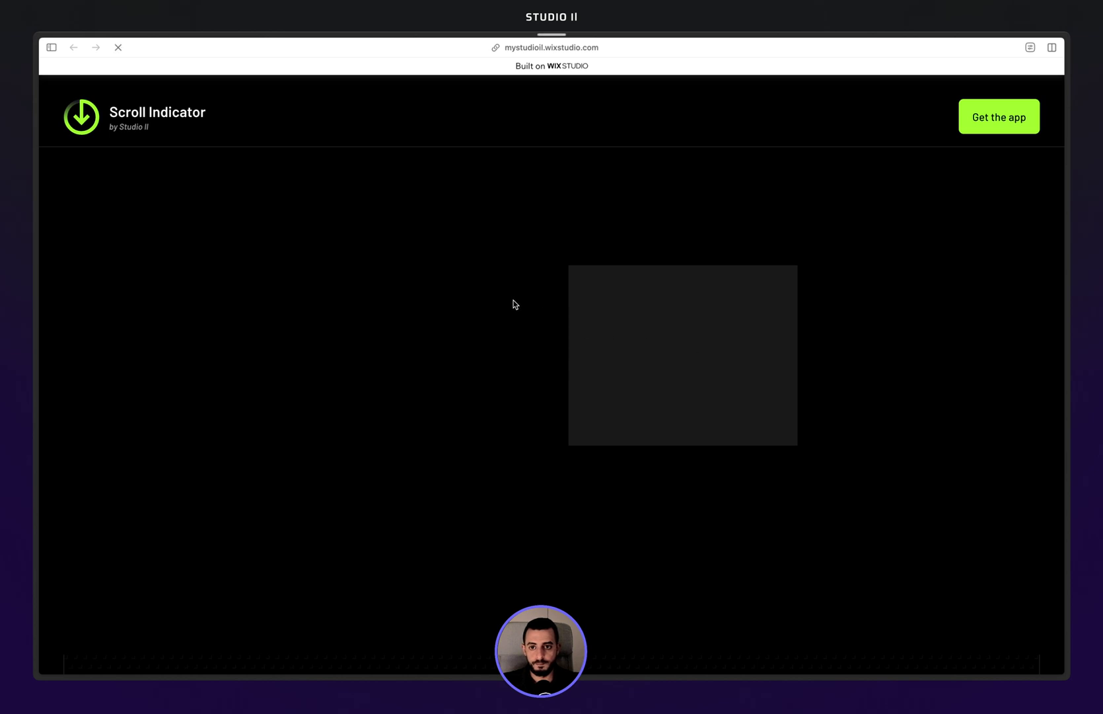
scroll(515, 343, "down", 3)
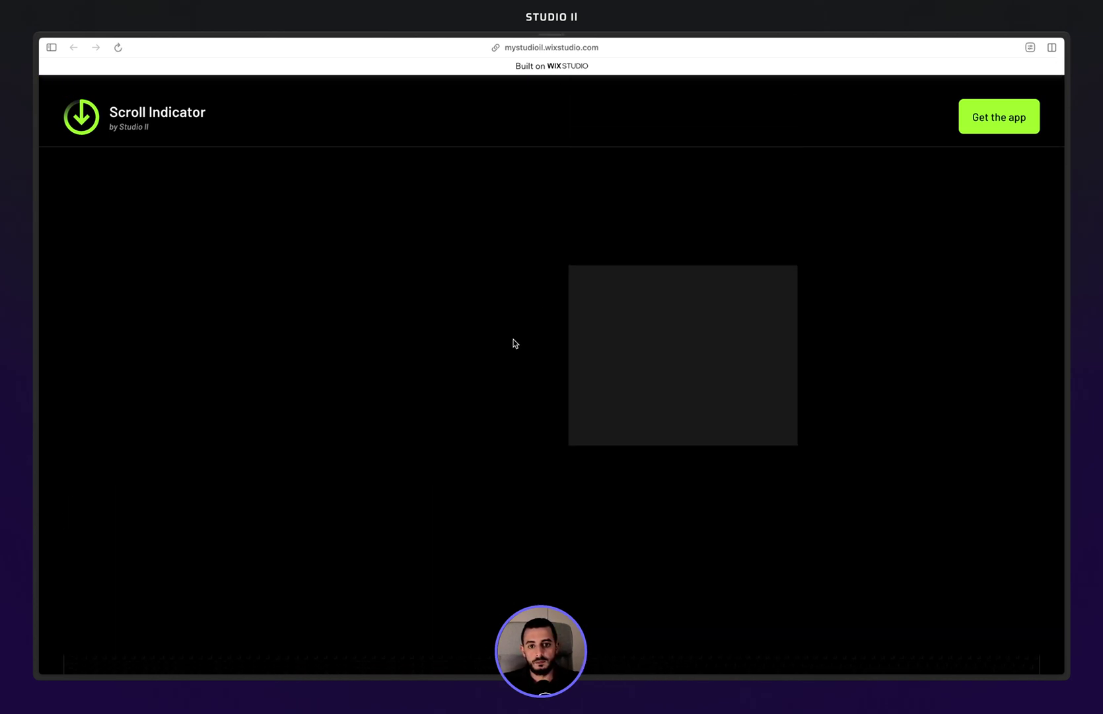
scroll(515, 343, "down", 3)
scroll(515, 343, "up", 3)
scroll(515, 342, "down", 5)
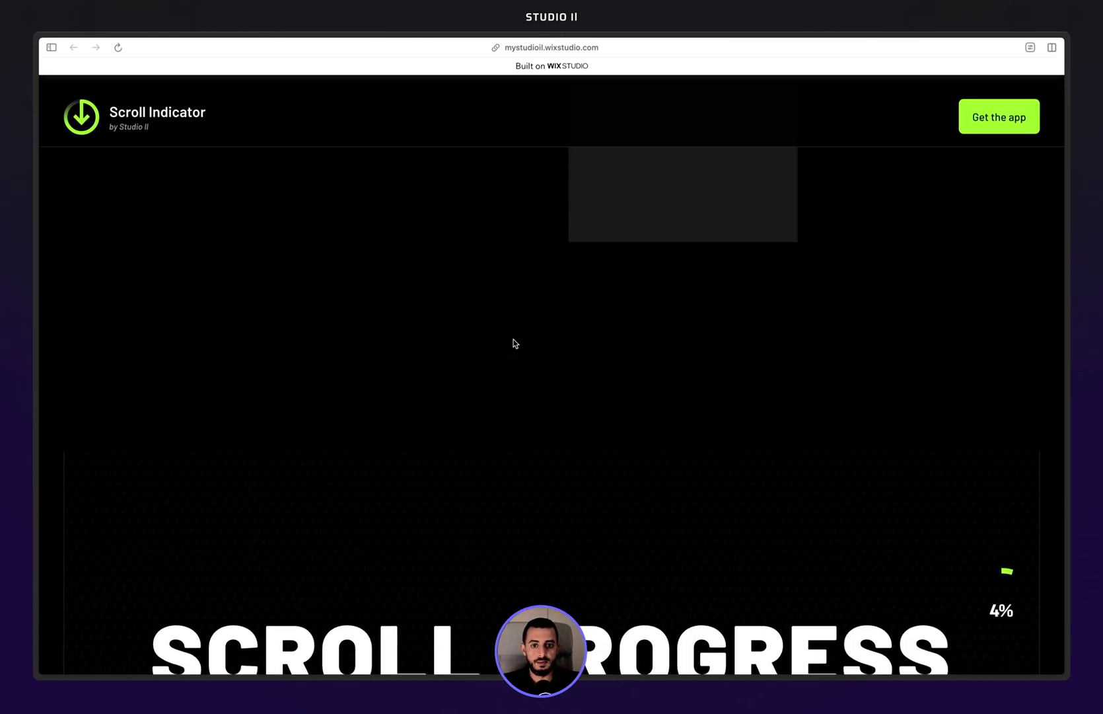
scroll(515, 343, "down", 2)
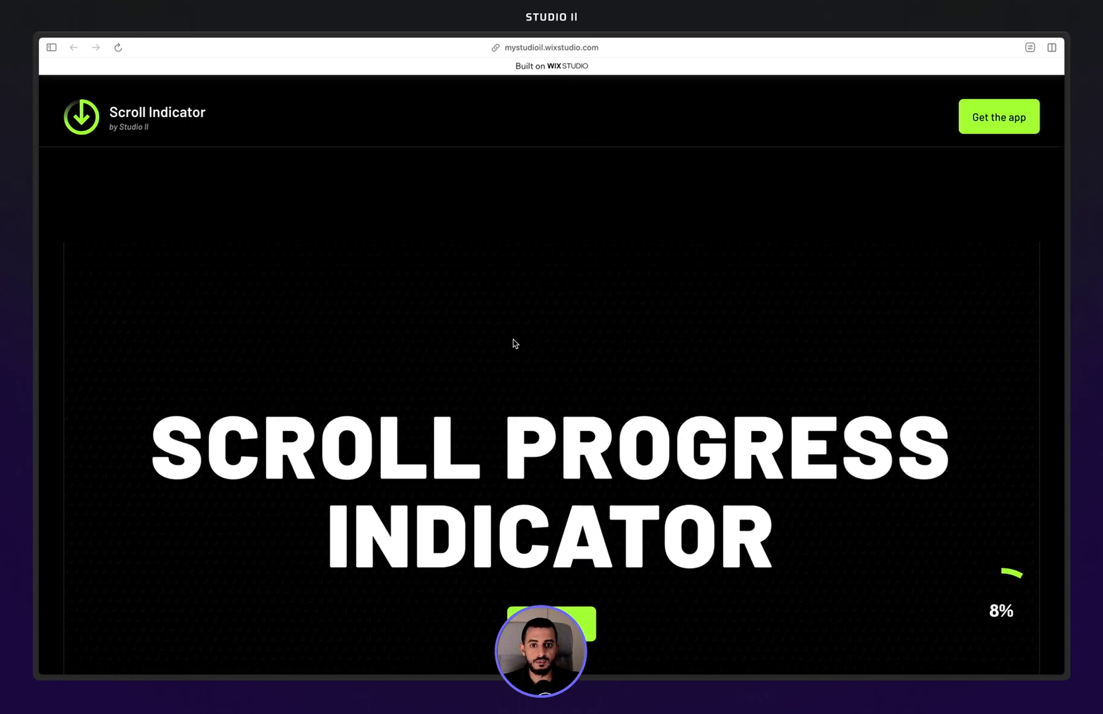
scroll(513, 342, "down", 2)
scroll(472, 314, "down", 2)
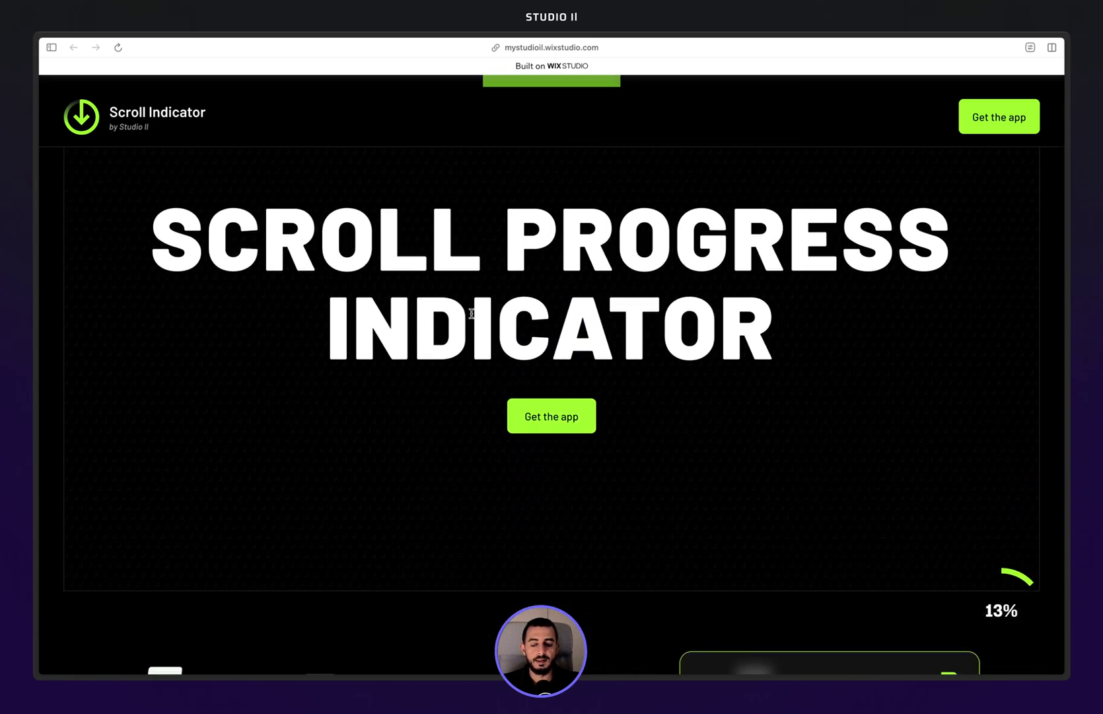
scroll(474, 318, "down", 2)
scroll(473, 317, "up", 5)
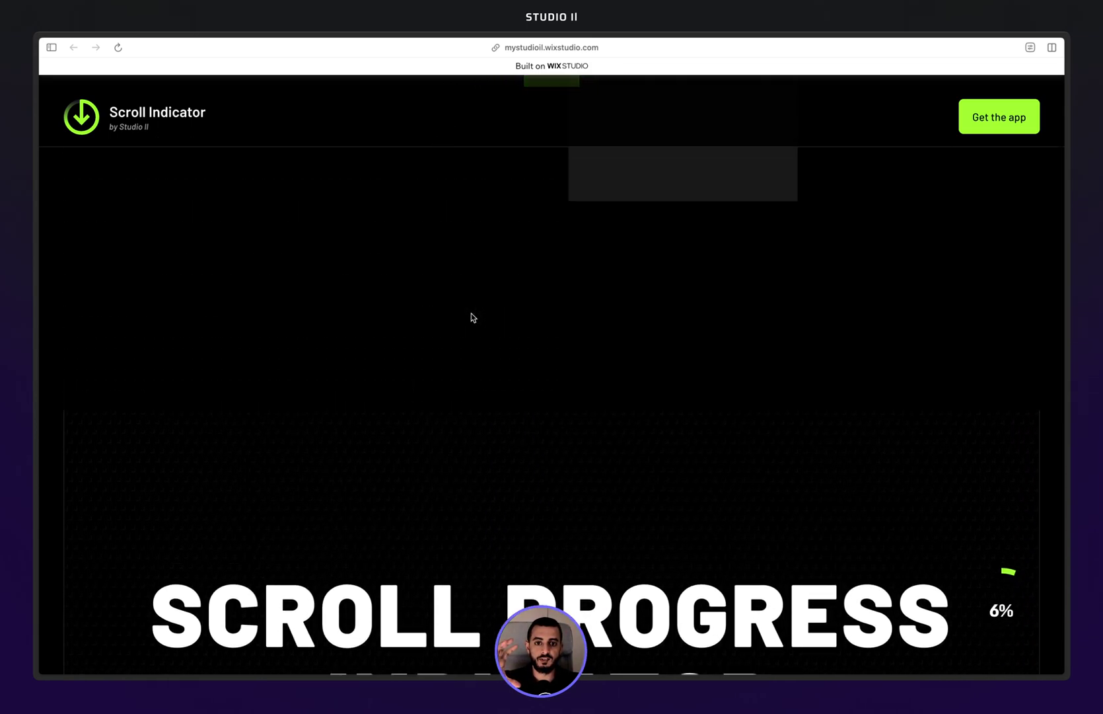
scroll(473, 317, "down", 3)
scroll(473, 317, "down", 4)
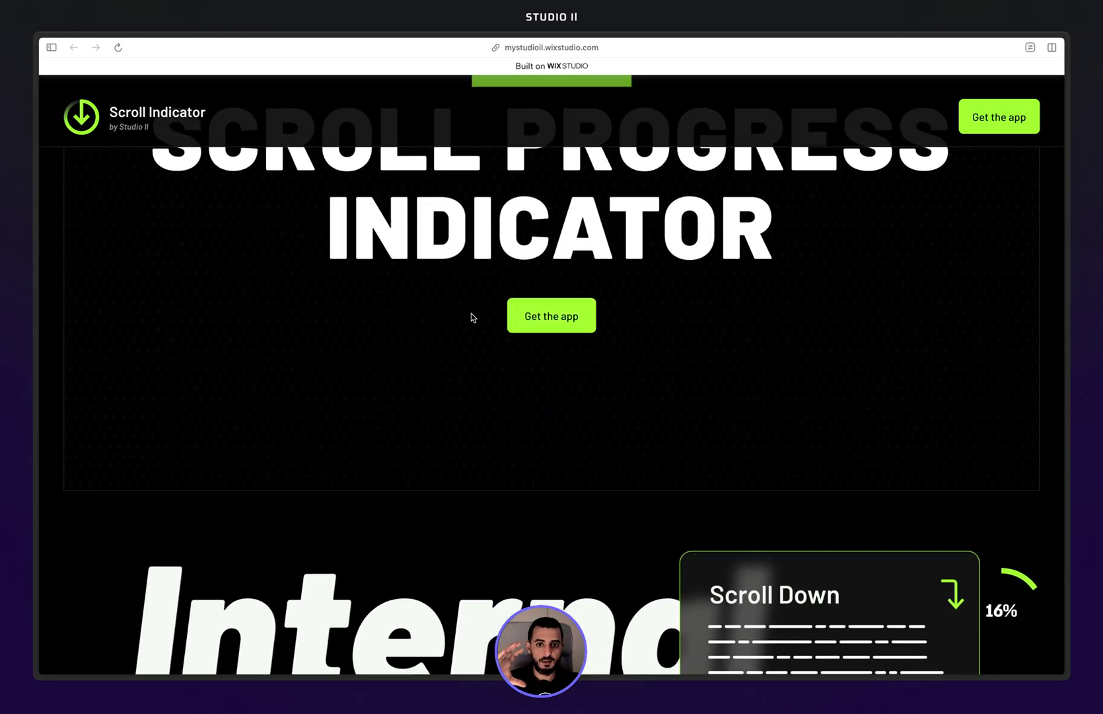
scroll(474, 317, "down", 6)
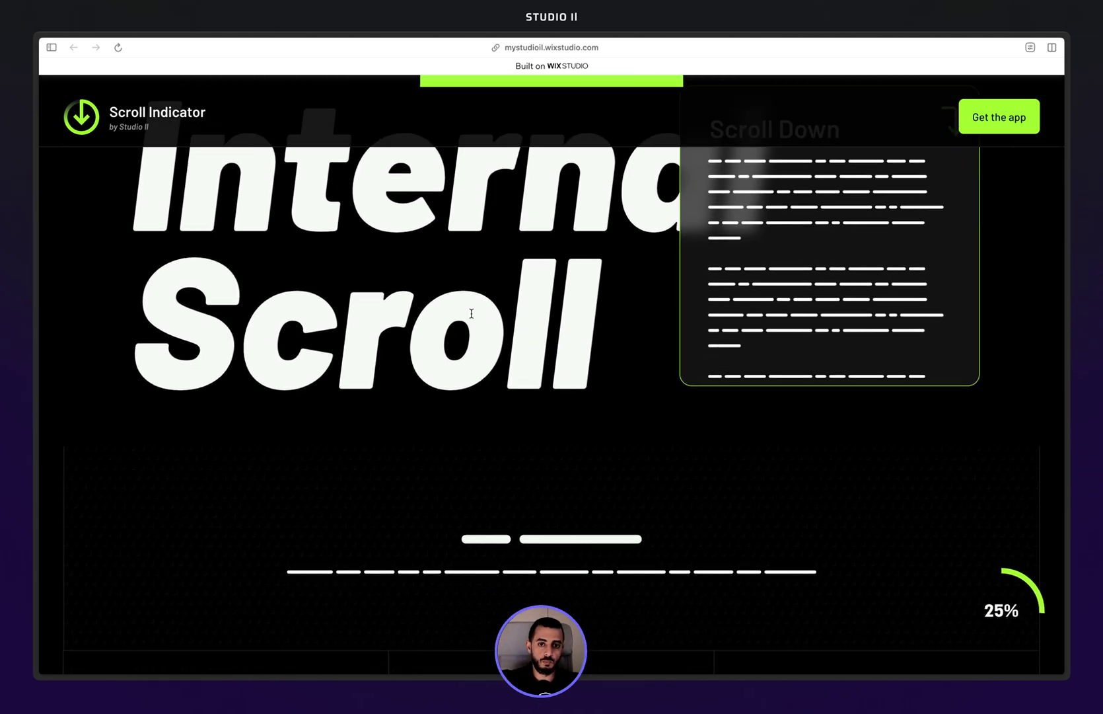
scroll(473, 317, "up", 5)
scroll(473, 317, "up", 5)
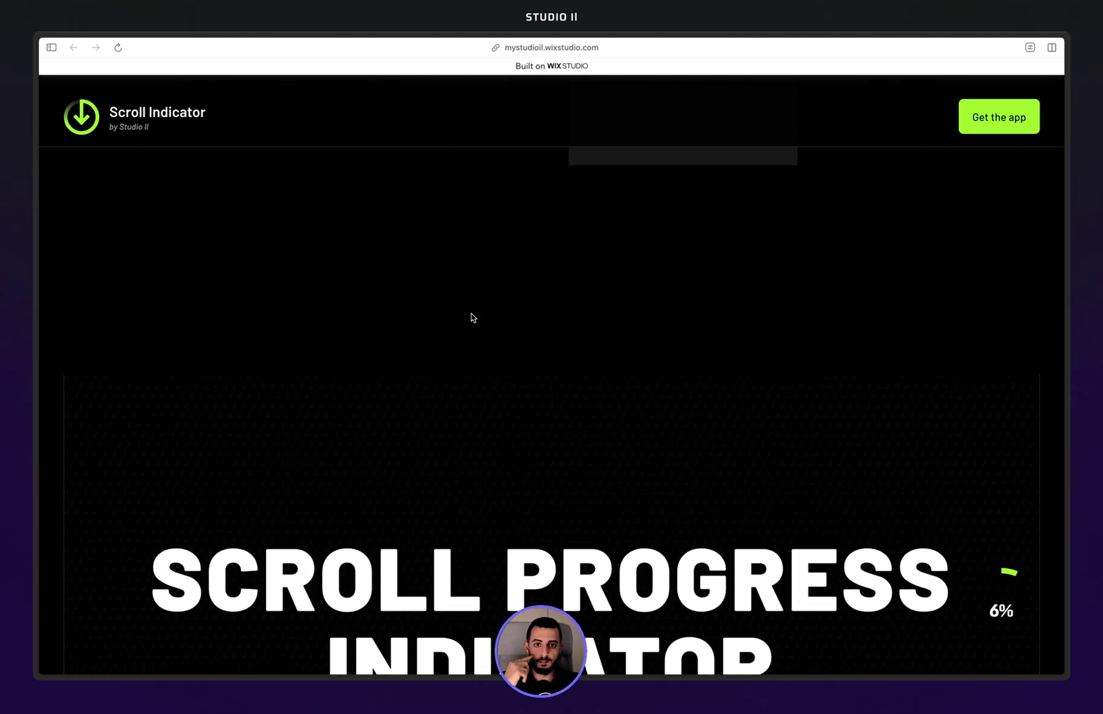
scroll(472, 315, "down", 7)
scroll(472, 314, "up", 4)
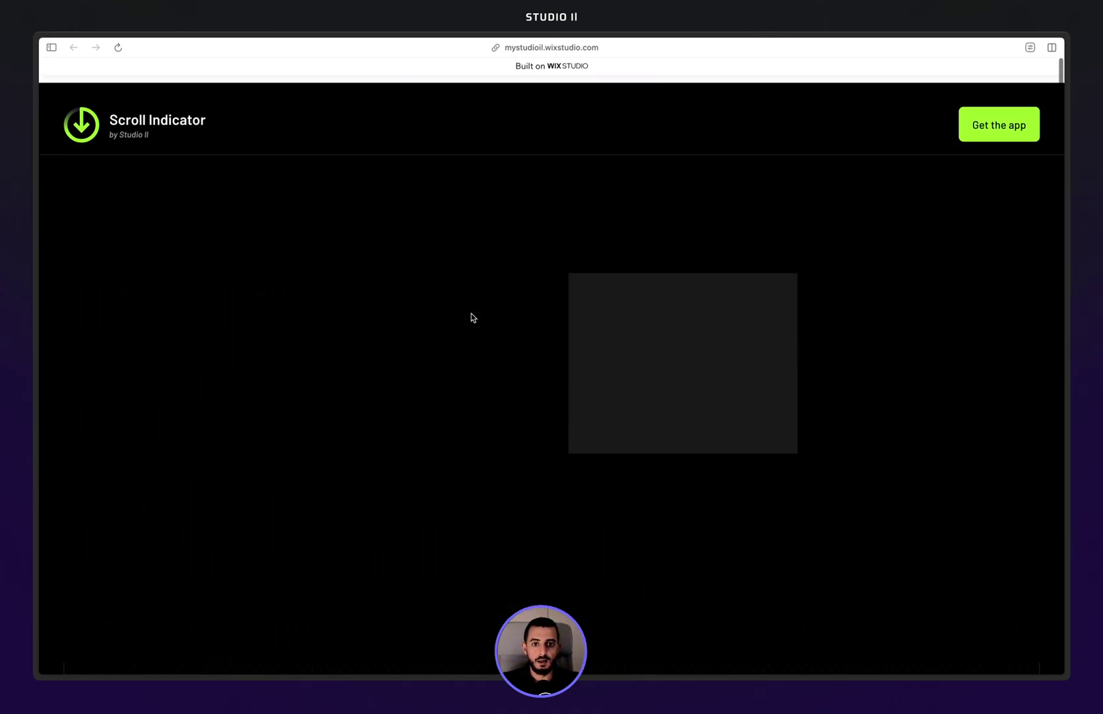
scroll(473, 317, "down", 20)
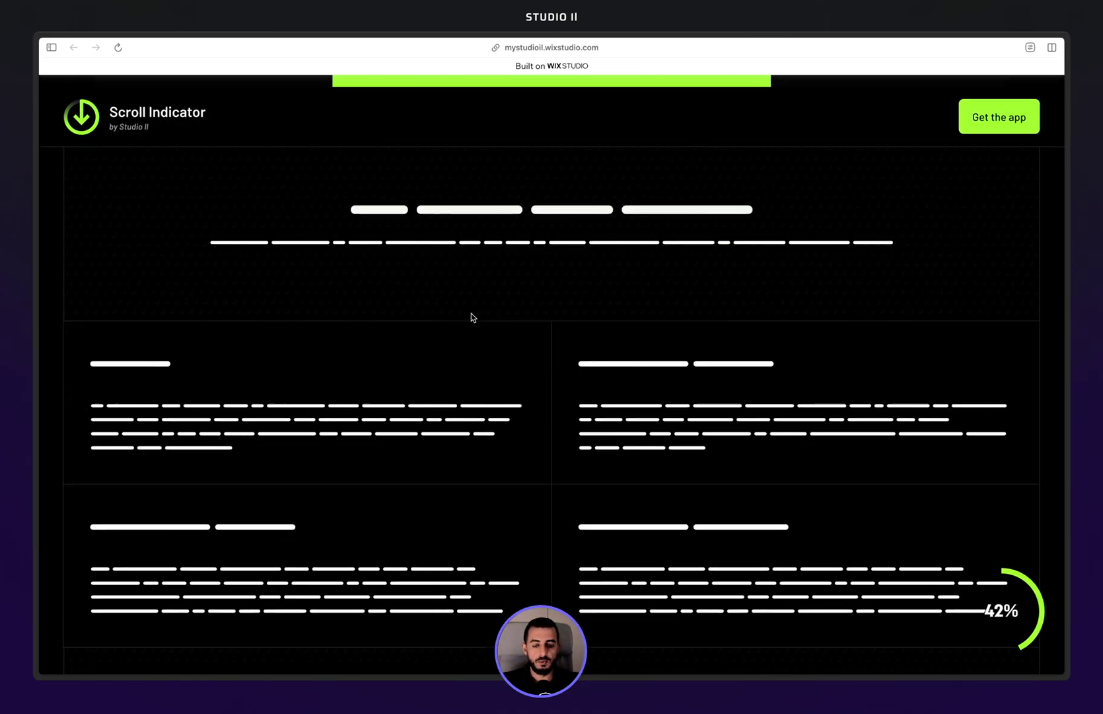
scroll(472, 315, "up", 20)
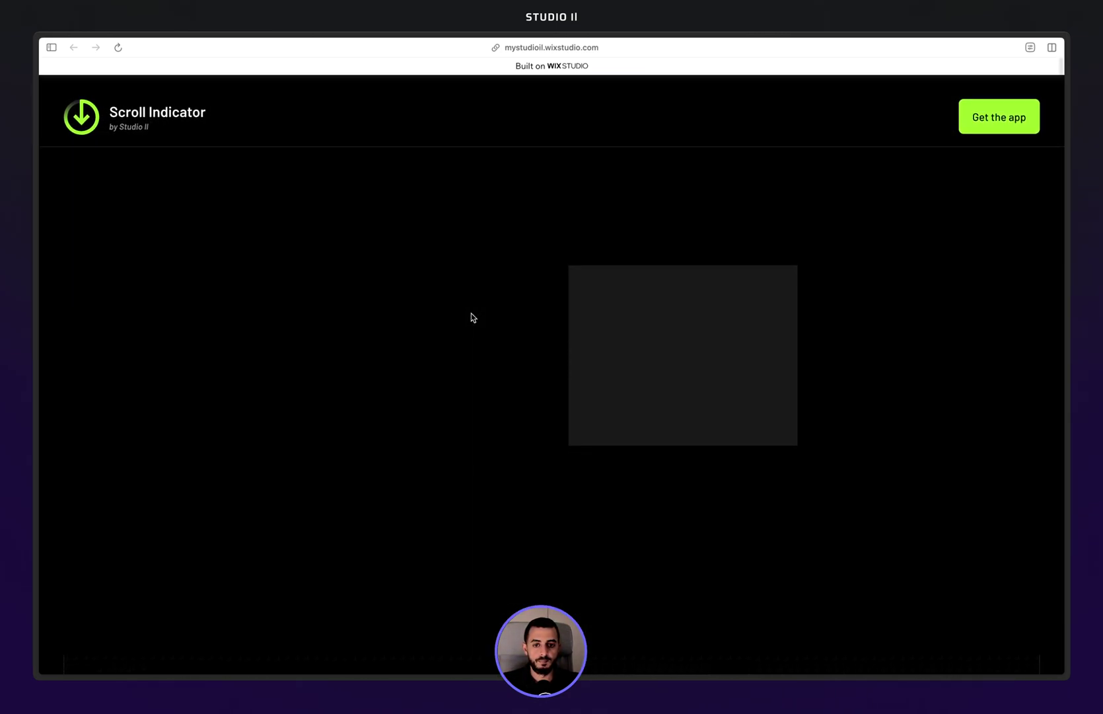
scroll(456, 443, "down", 2)
scroll(456, 443, "up", 2)
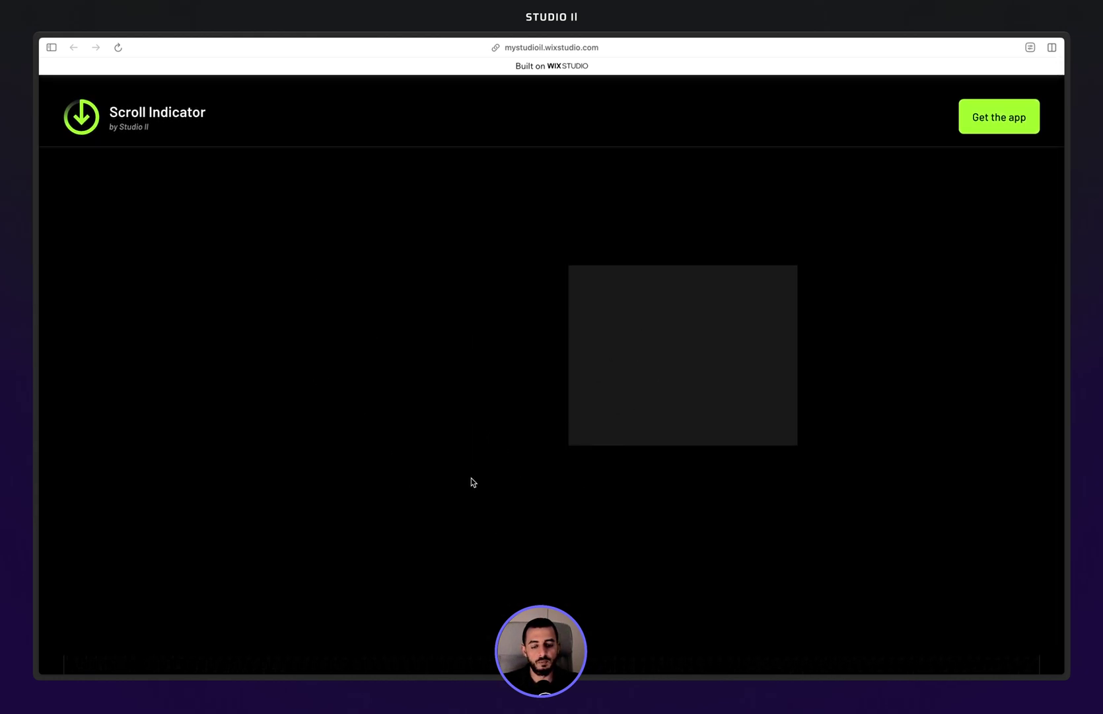
scroll(472, 505, "down", 5)
scroll(473, 505, "up", 5)
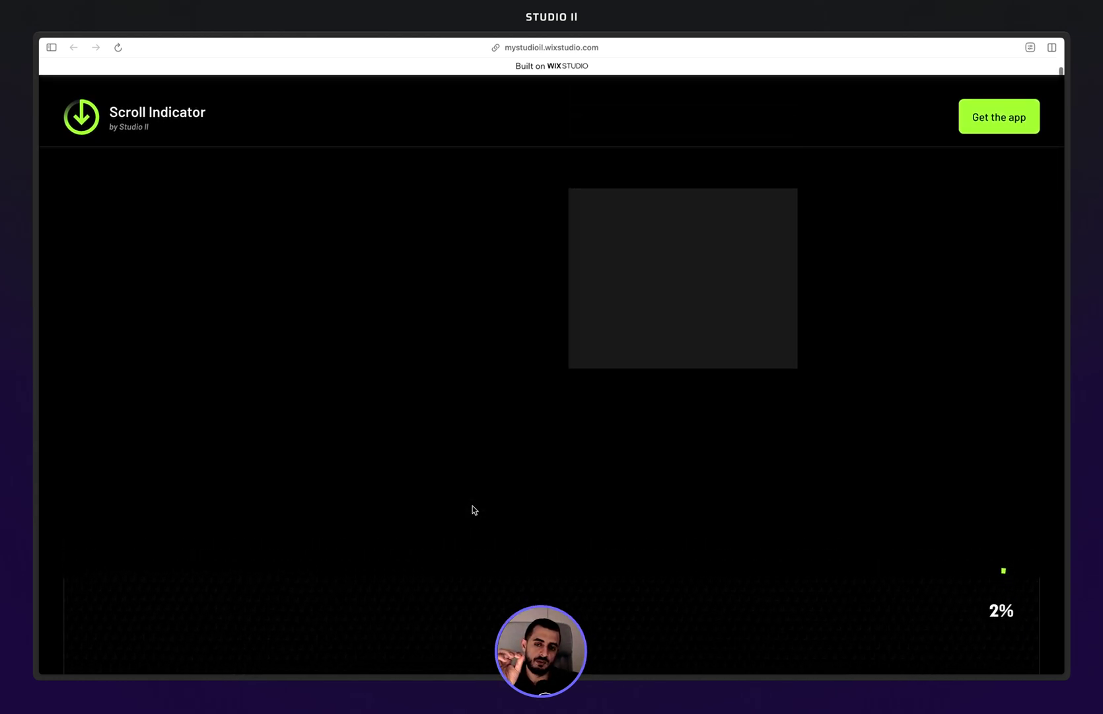
scroll(473, 510, "down", 8)
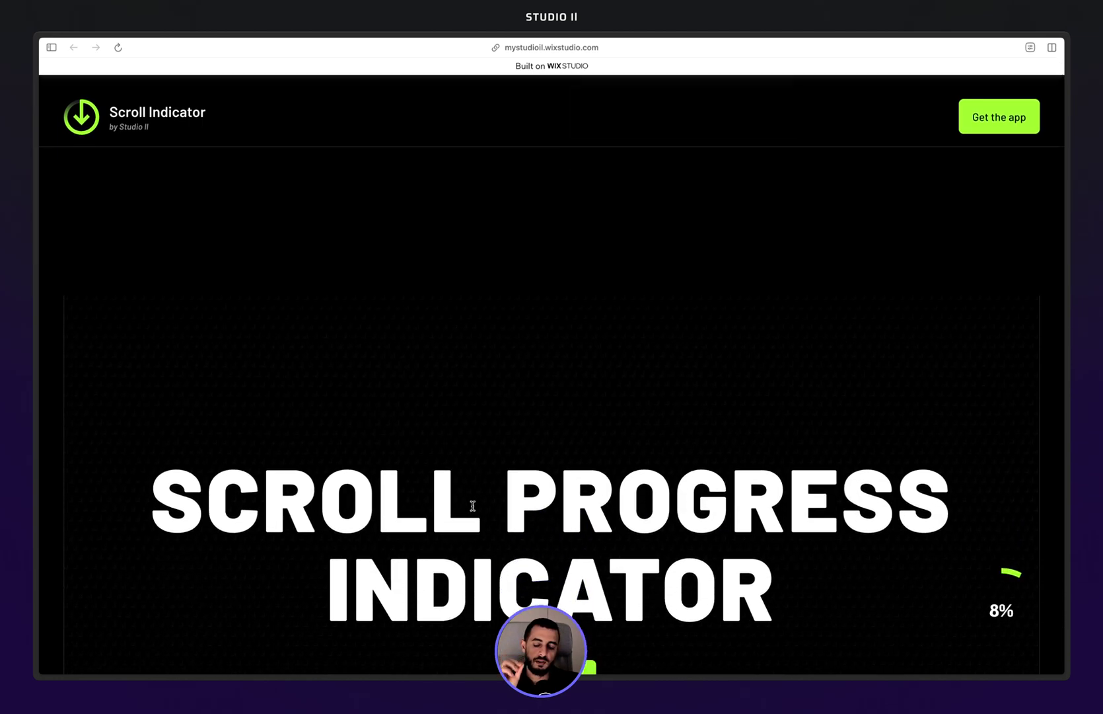
scroll(474, 509, "down", 10)
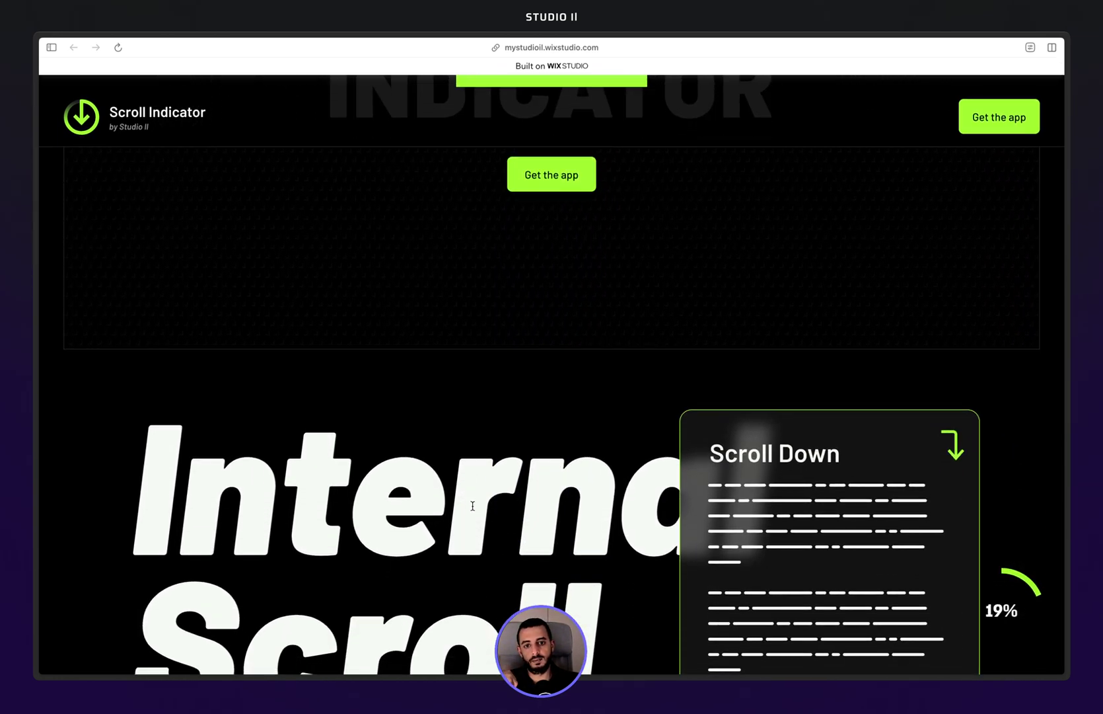
scroll(473, 509, "down", 20)
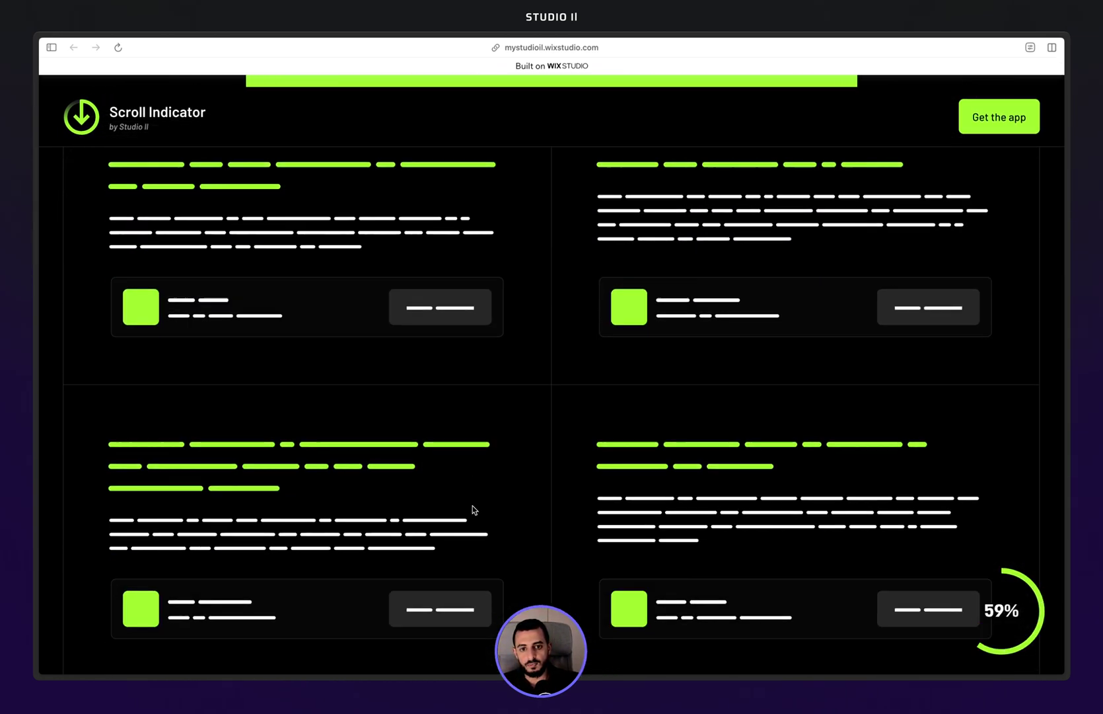
scroll(473, 505, "up", 20)
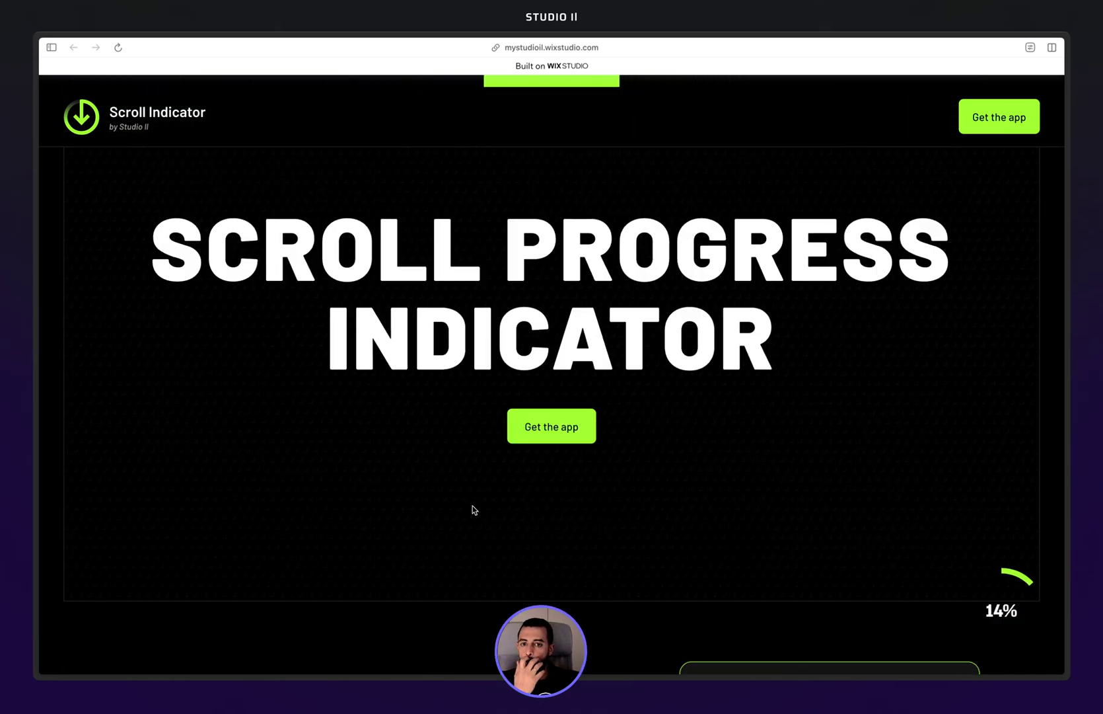
Back in the editor, select the top bar's fill container through Layers
key("ctrl+Tab")
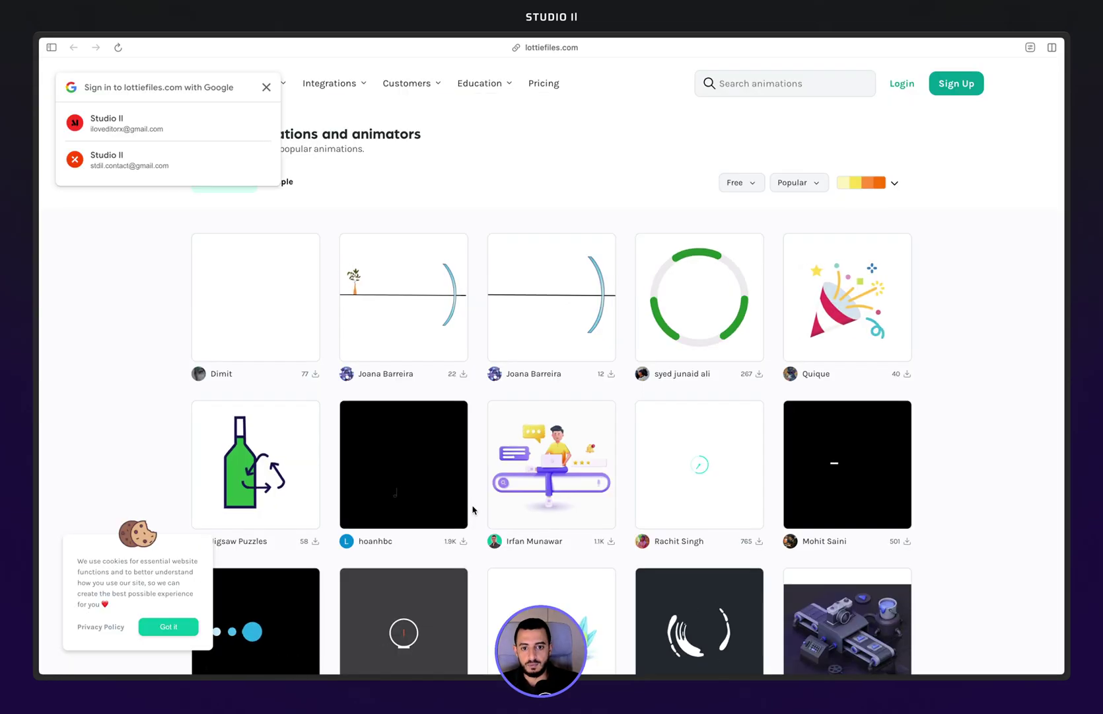
key("ctrl+Tab")
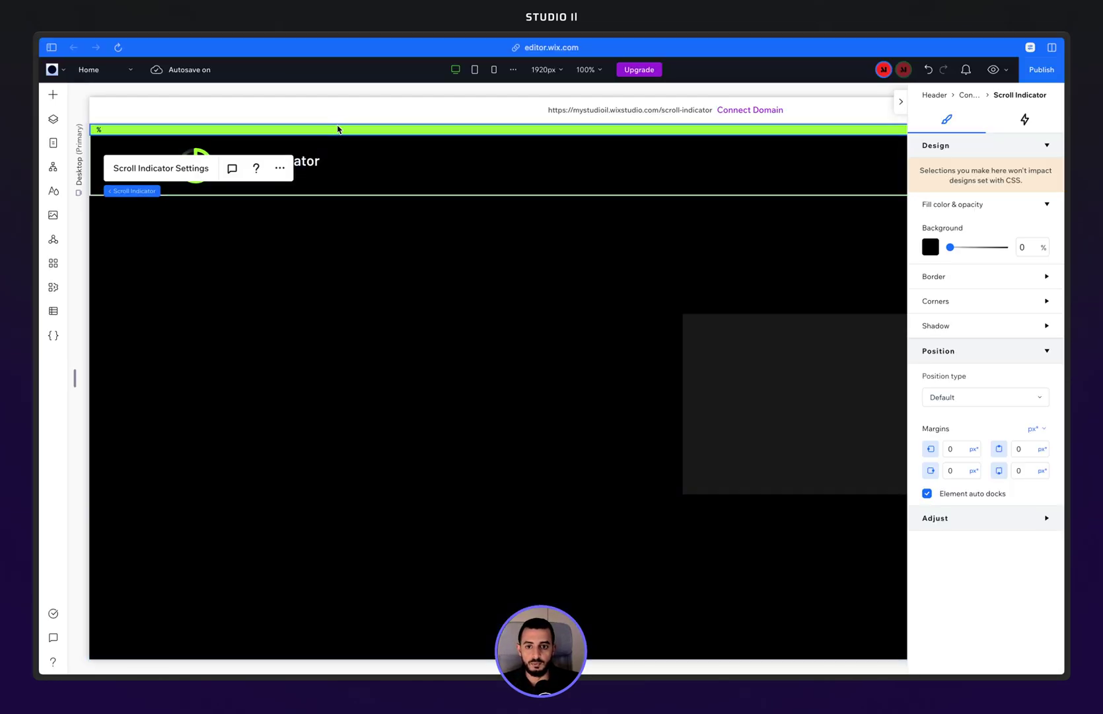
left_click(336, 130)
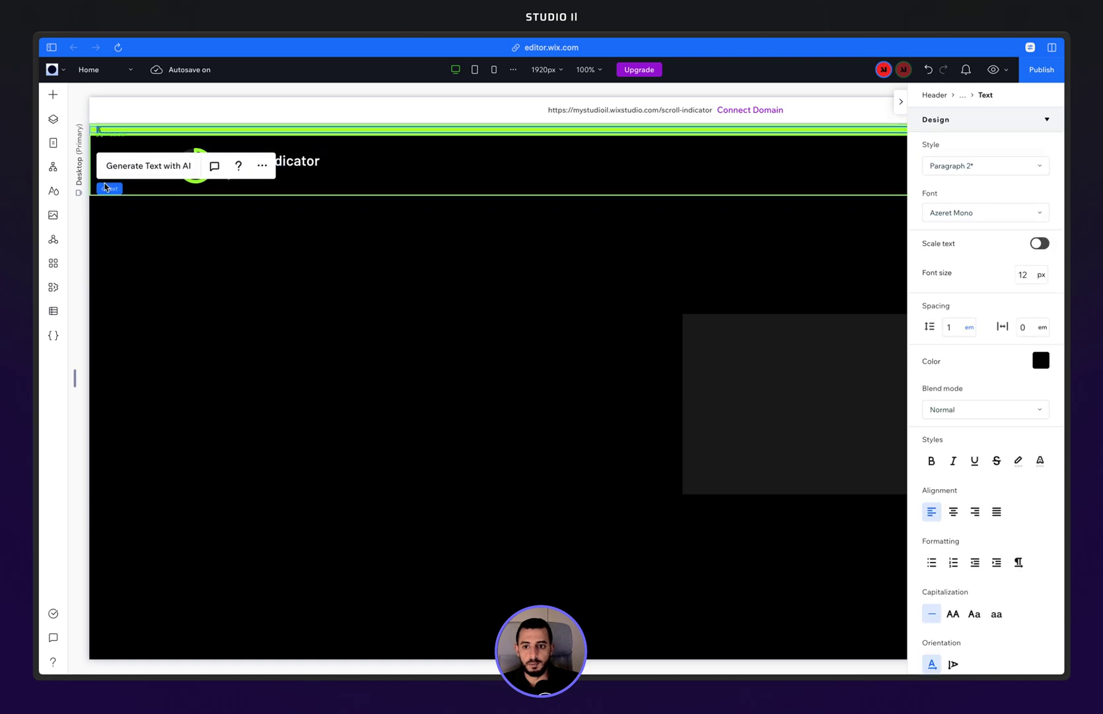
left_click(156, 192)
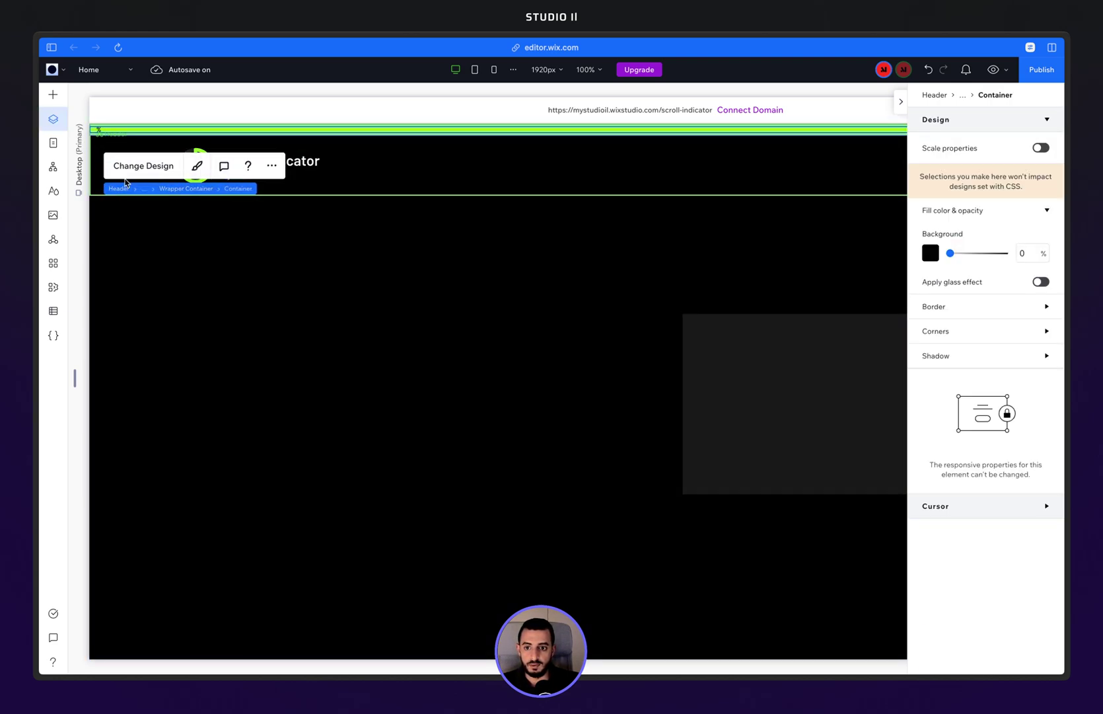
left_click(53, 119)
left_click(188, 383)
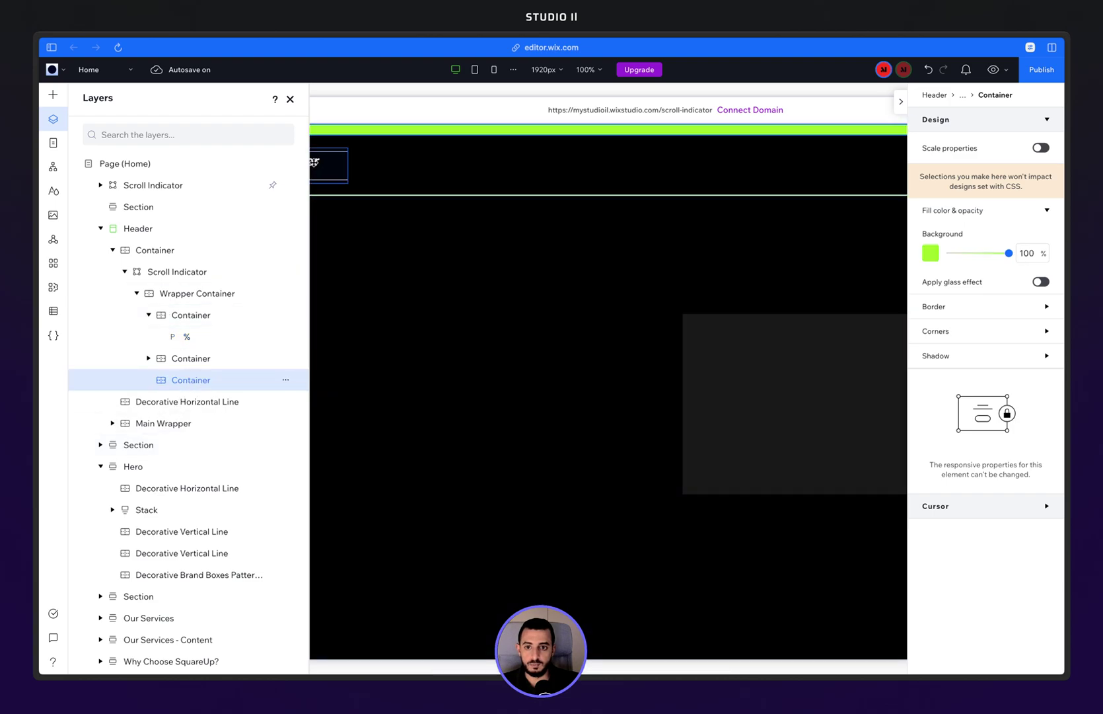
left_click(290, 99)
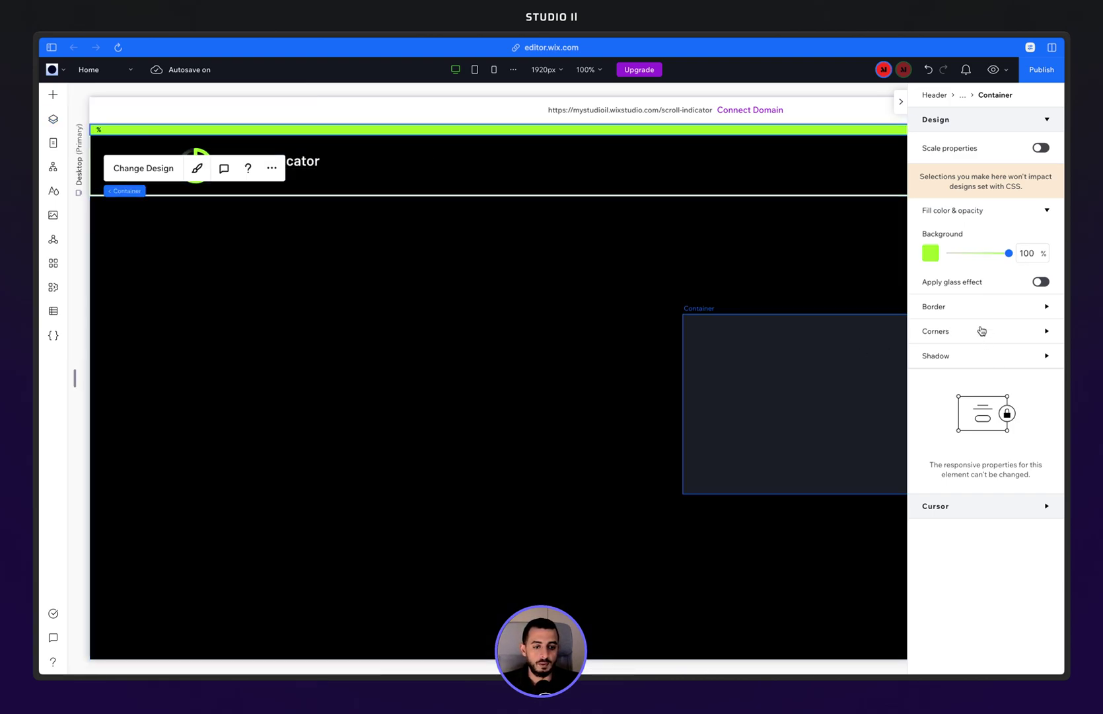
Make the container background a linear gradient with a pure red #FF0000 first stop
left_click(931, 253)
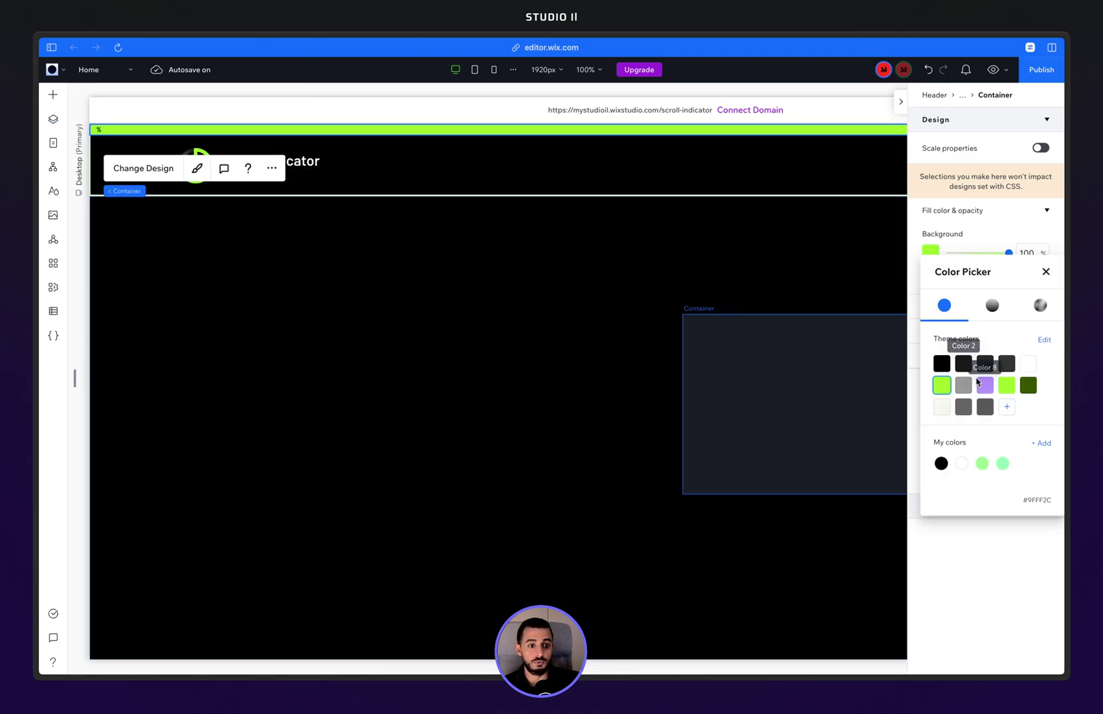
left_click(992, 304)
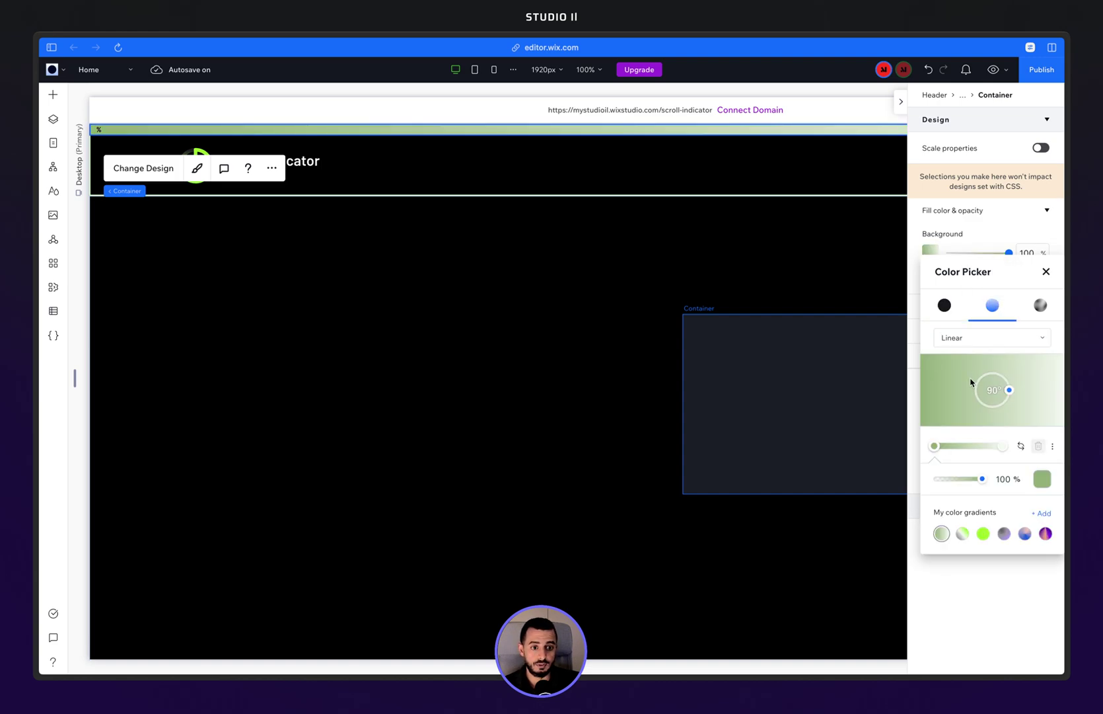
left_click(1042, 478)
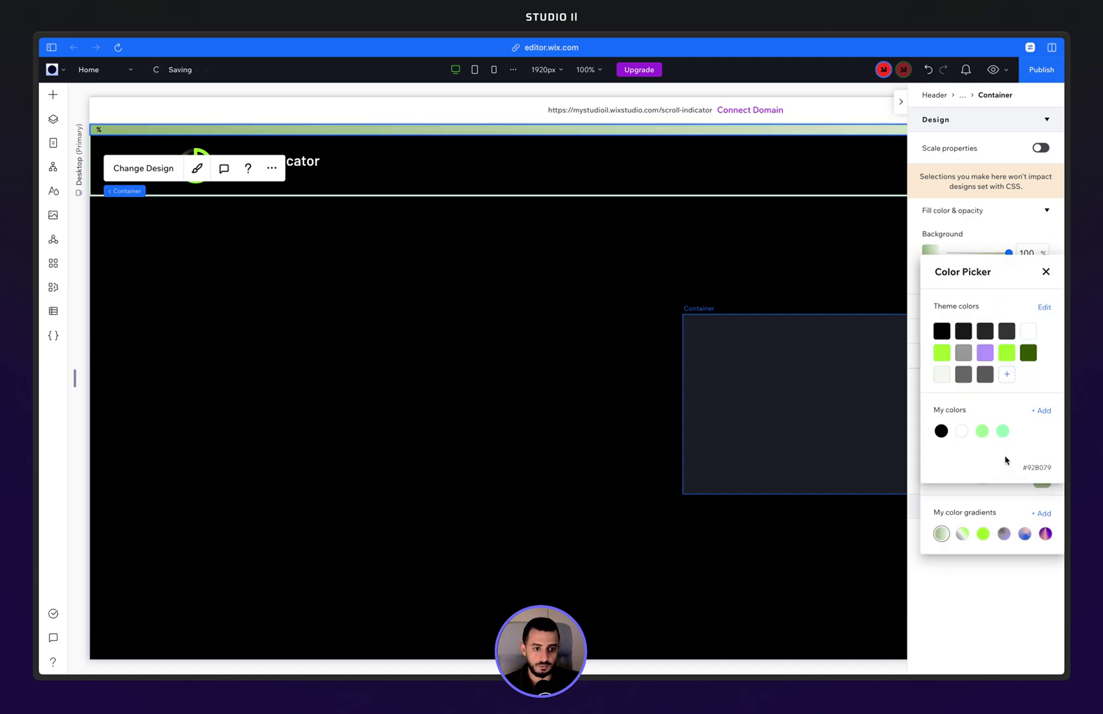
left_click(1029, 465)
left_click_drag(958, 367, 931, 367)
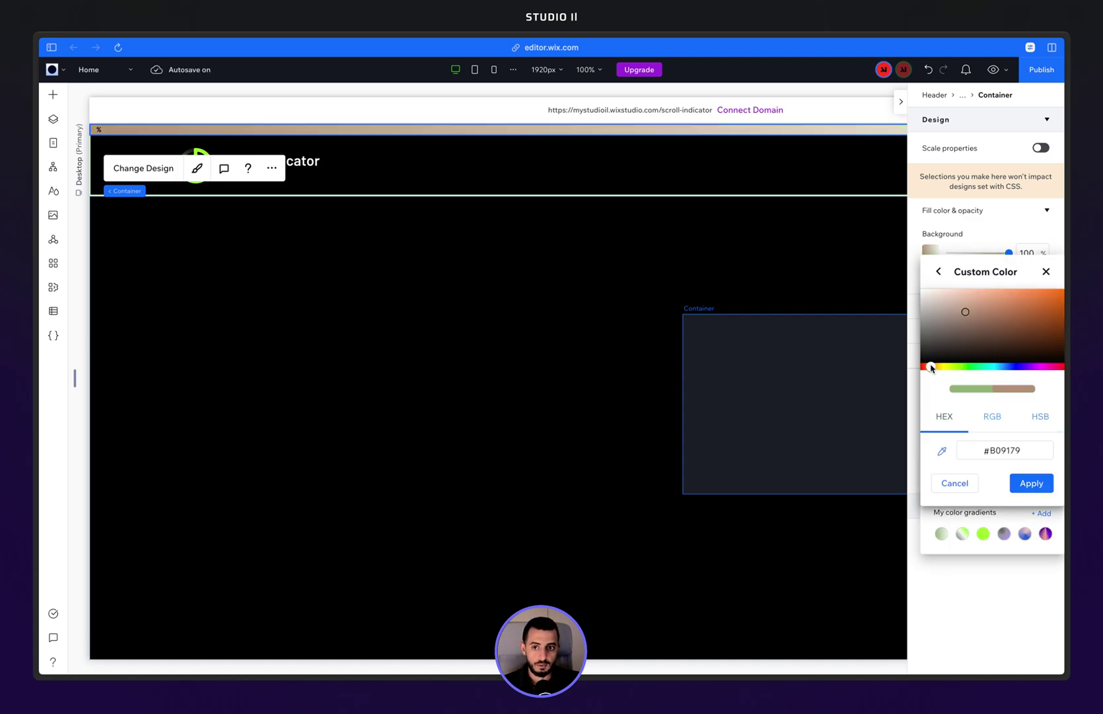
left_click(1008, 319)
left_click_drag(1008, 320, 1062, 291)
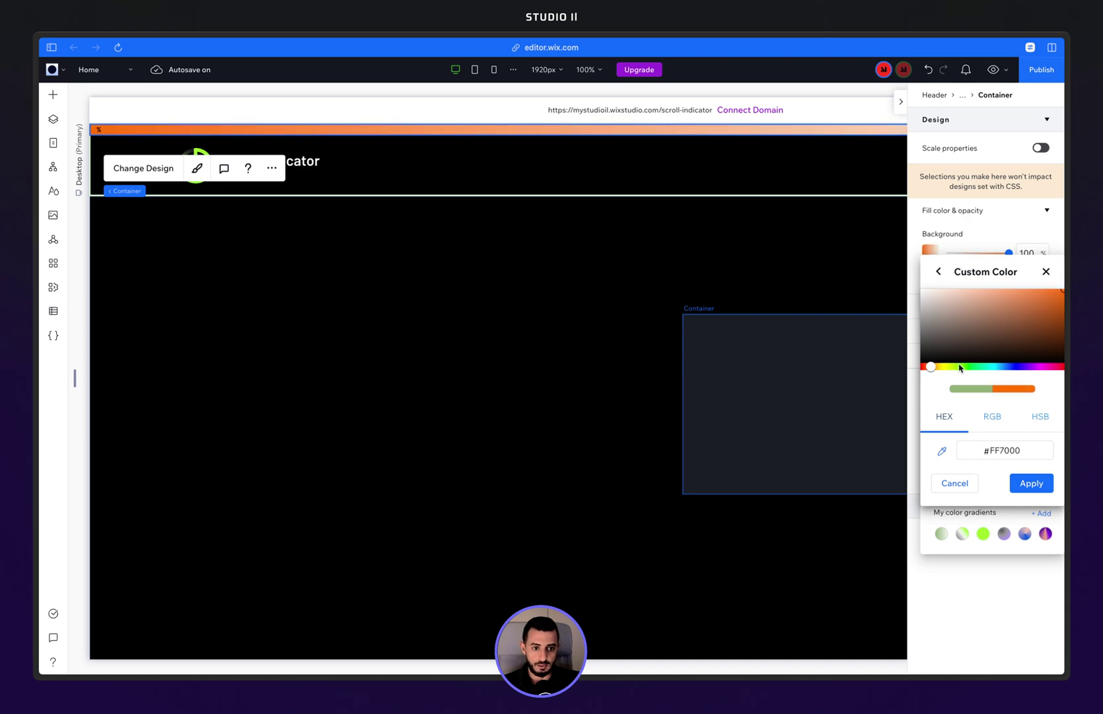
left_click(931, 367)
left_click_drag(931, 368, 921, 368)
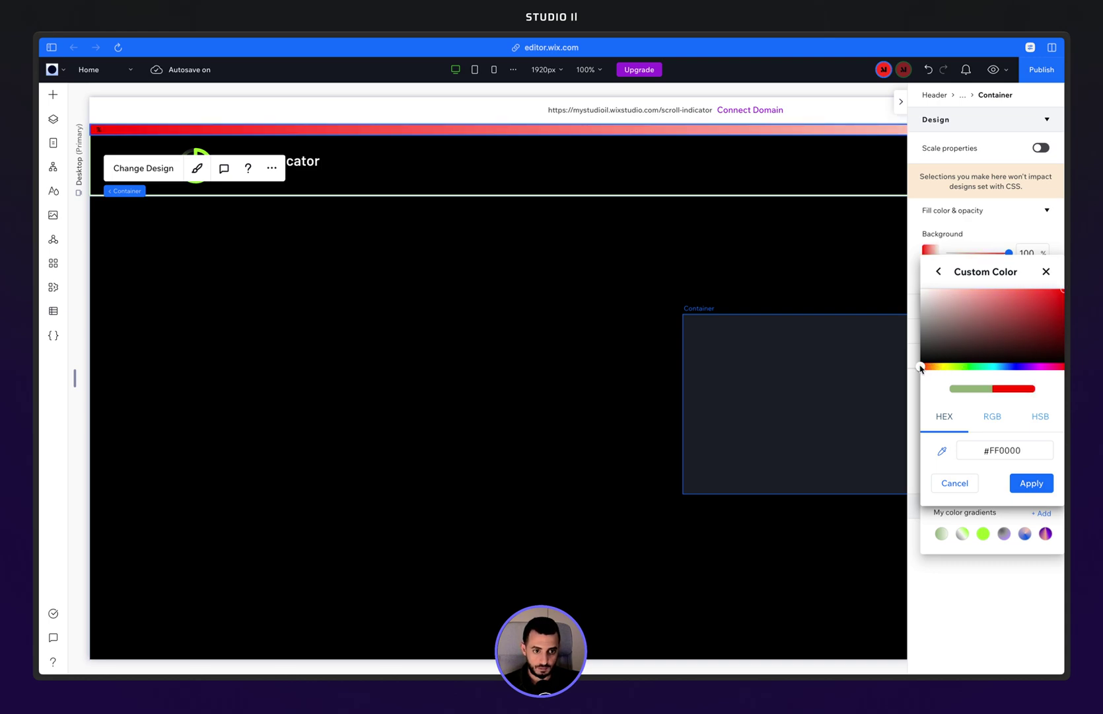
left_click(1028, 483)
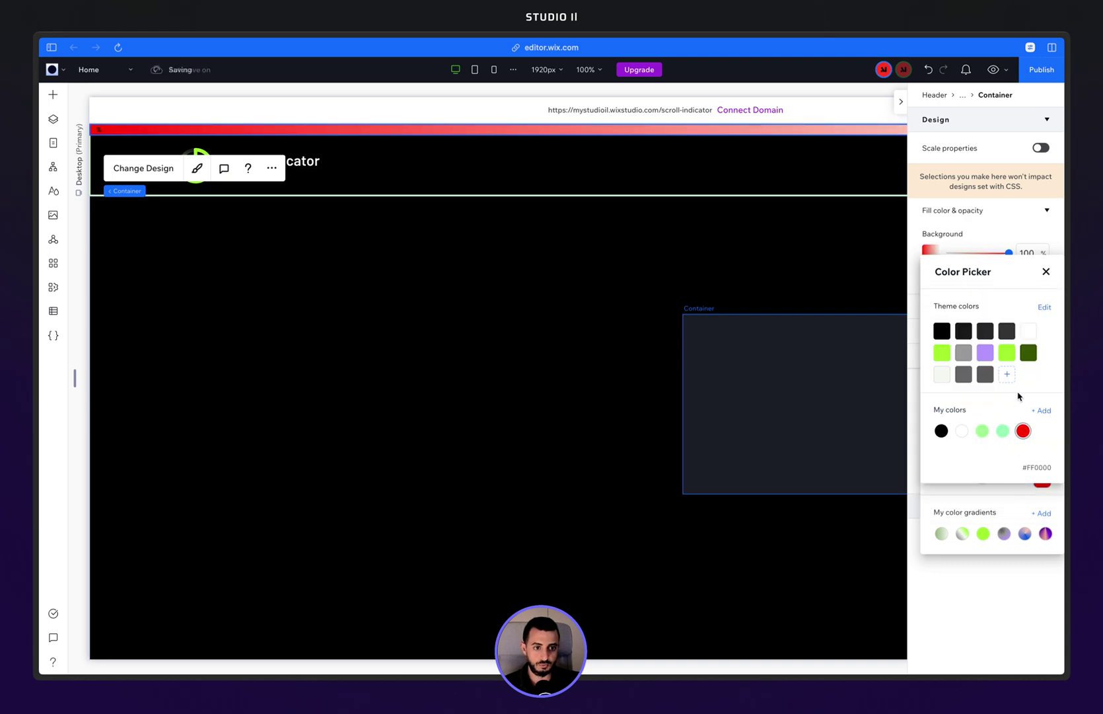
left_click(1046, 272)
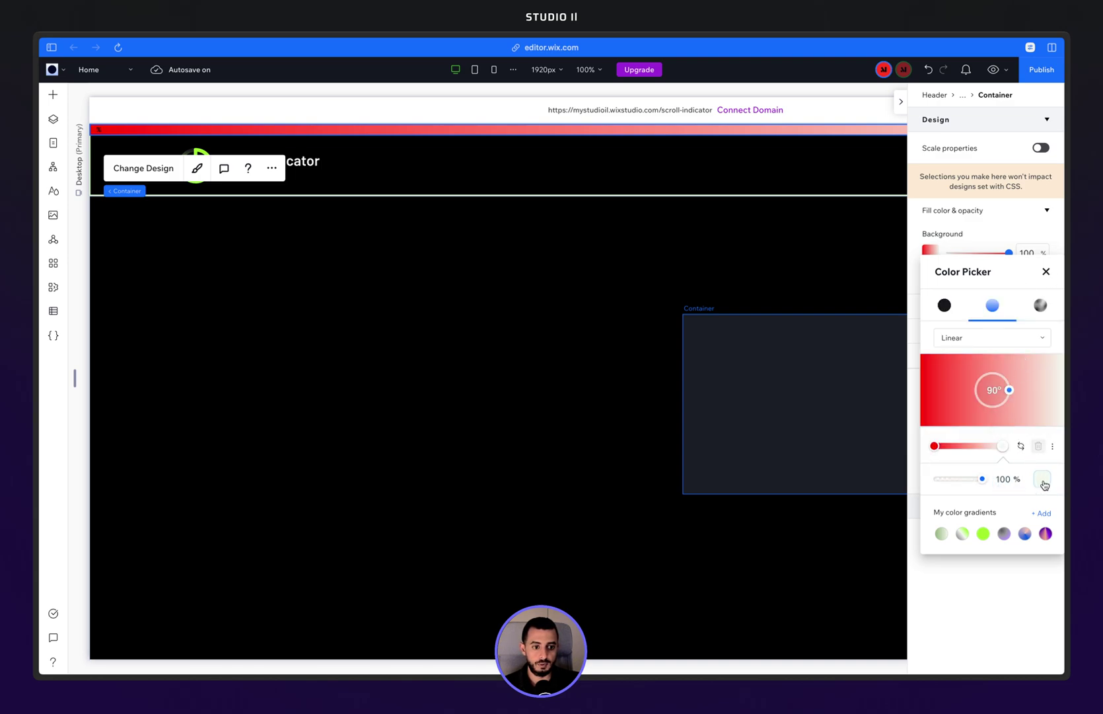
Make the second stop fully transparent black and swap stops so red ends on the right
left_click(1042, 479)
left_click(941, 430)
left_click(983, 492)
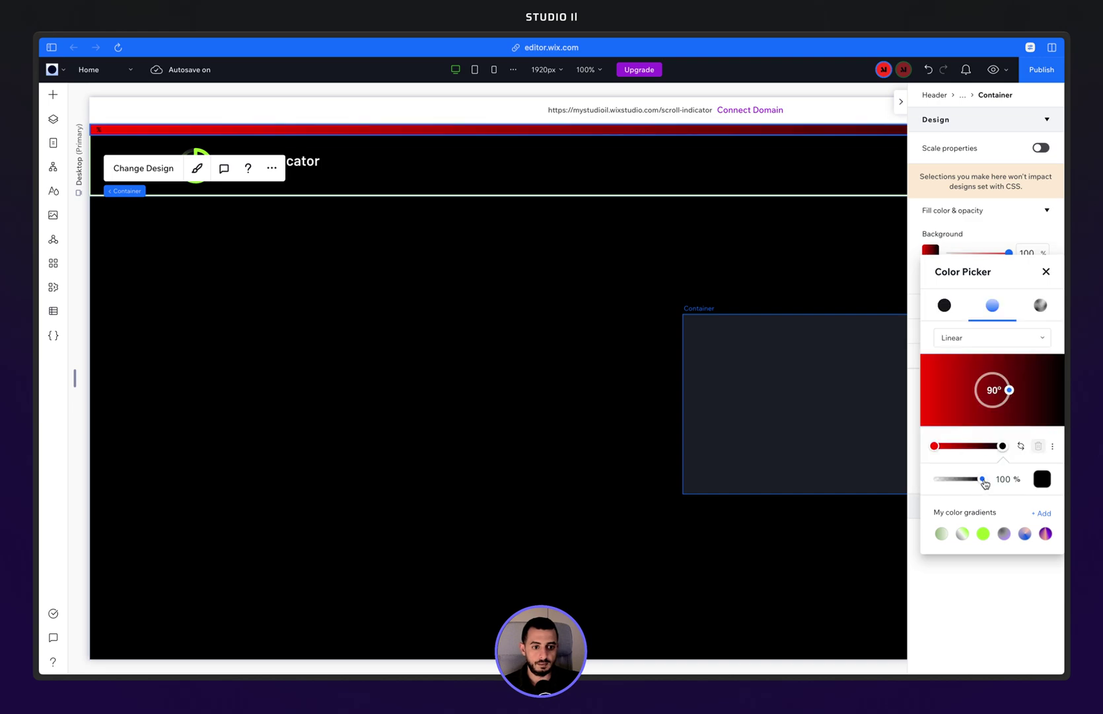
left_click_drag(984, 479, 913, 481)
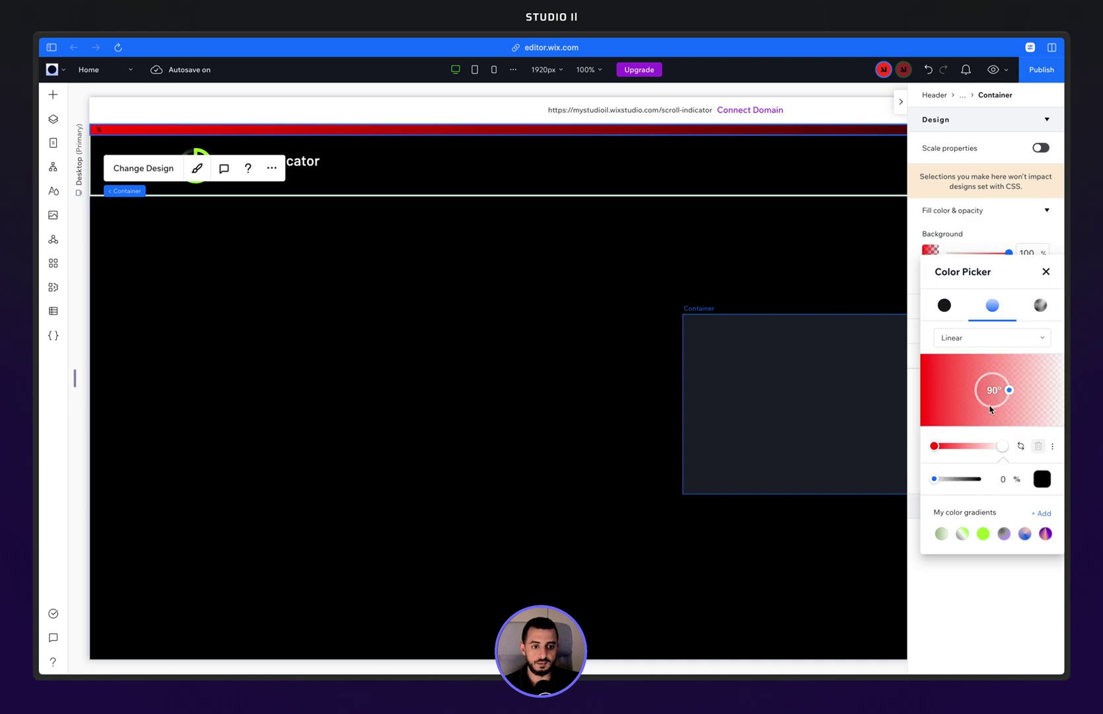
left_click(1021, 448)
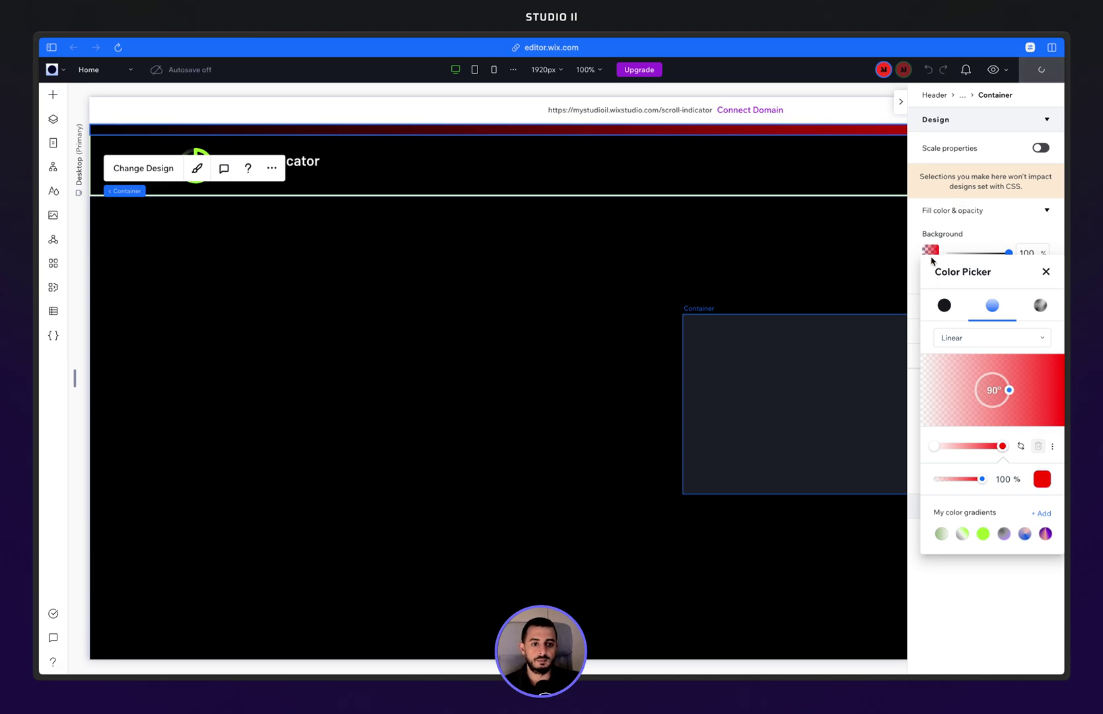
Publish the gradient, then set the top bar's top-right and bottom-right corner radii to 999 px
left_click(1046, 271)
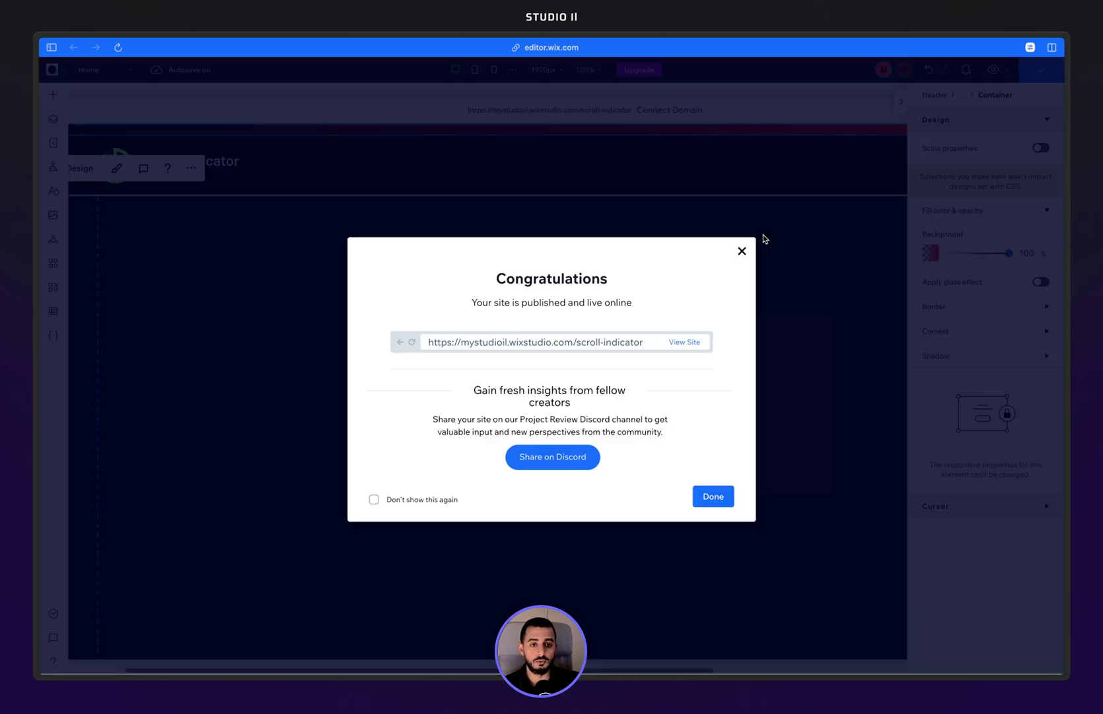
left_click(941, 340)
left_click(951, 337)
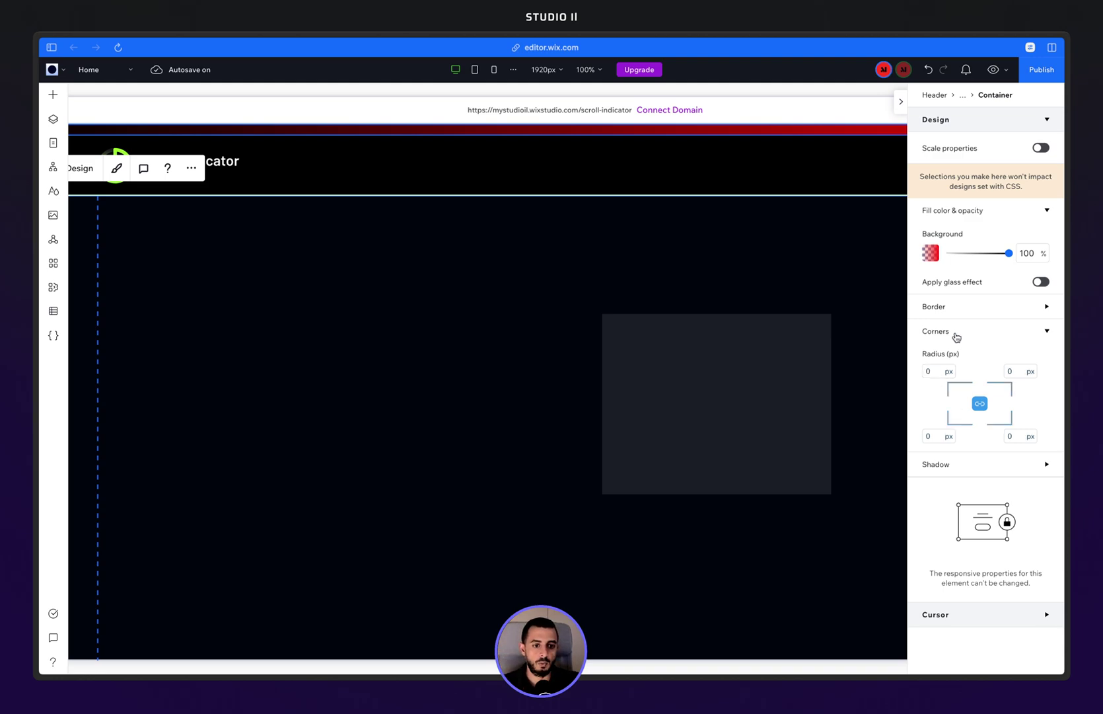
left_click(1017, 372)
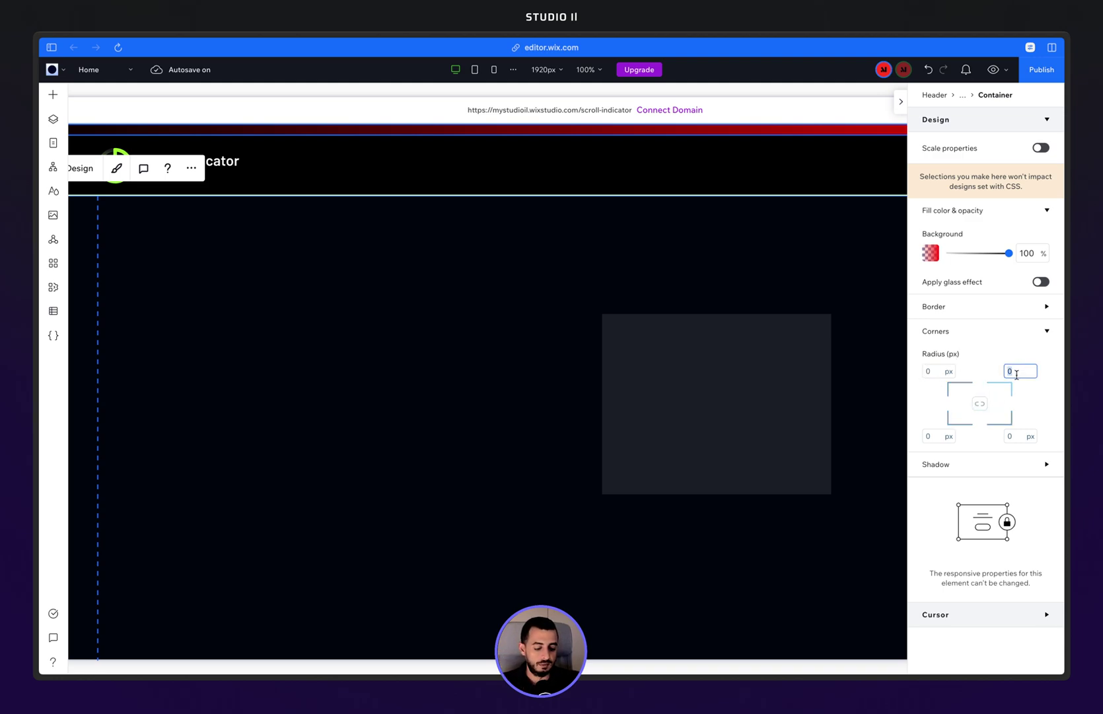
type("999")
key("Tab")
key("Tab")
type("999")
key("Return")
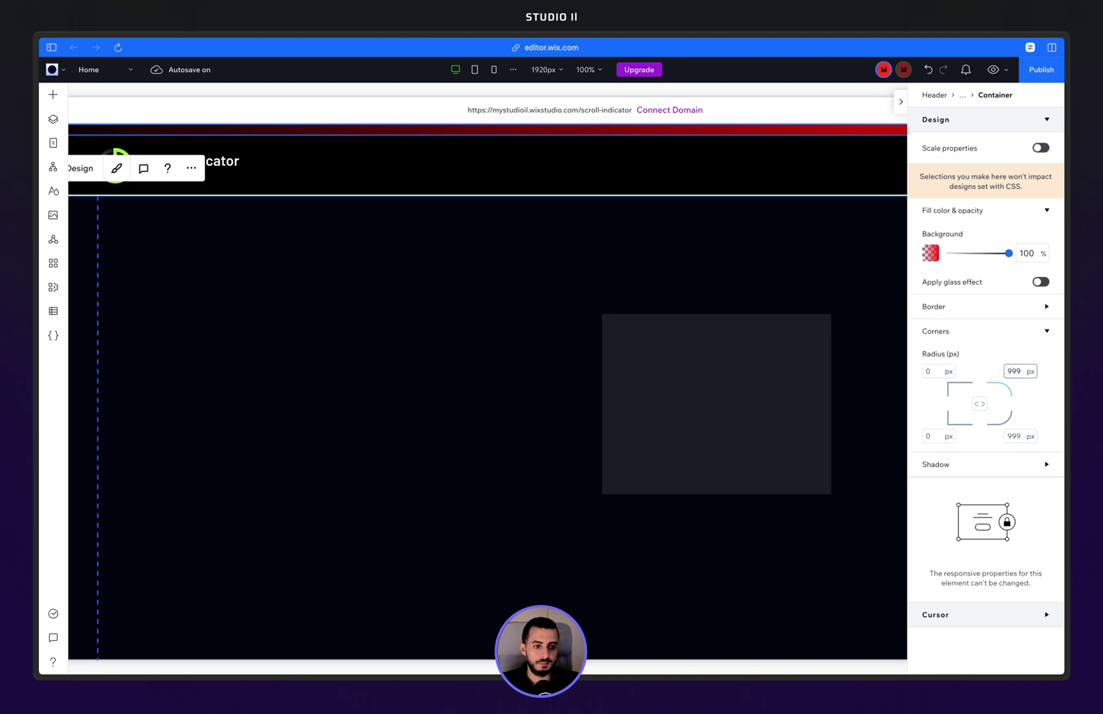
Republish the site with the rounded bar ends and return to the page section
left_click(1041, 70)
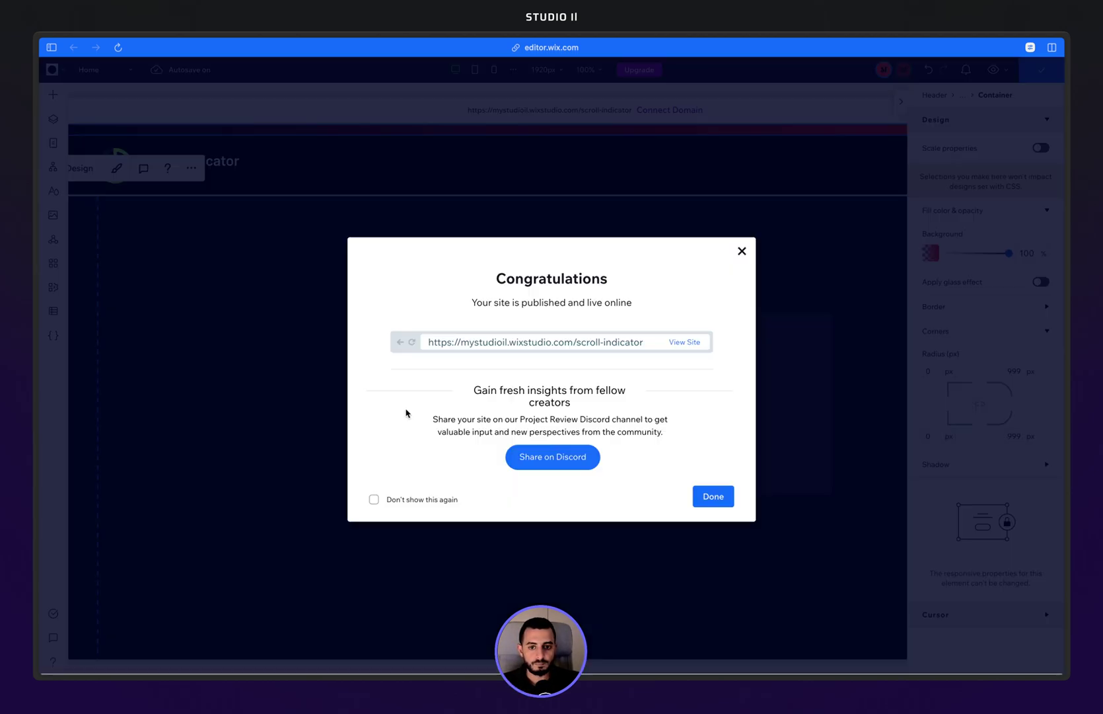
left_click(702, 496)
left_click(351, 428)
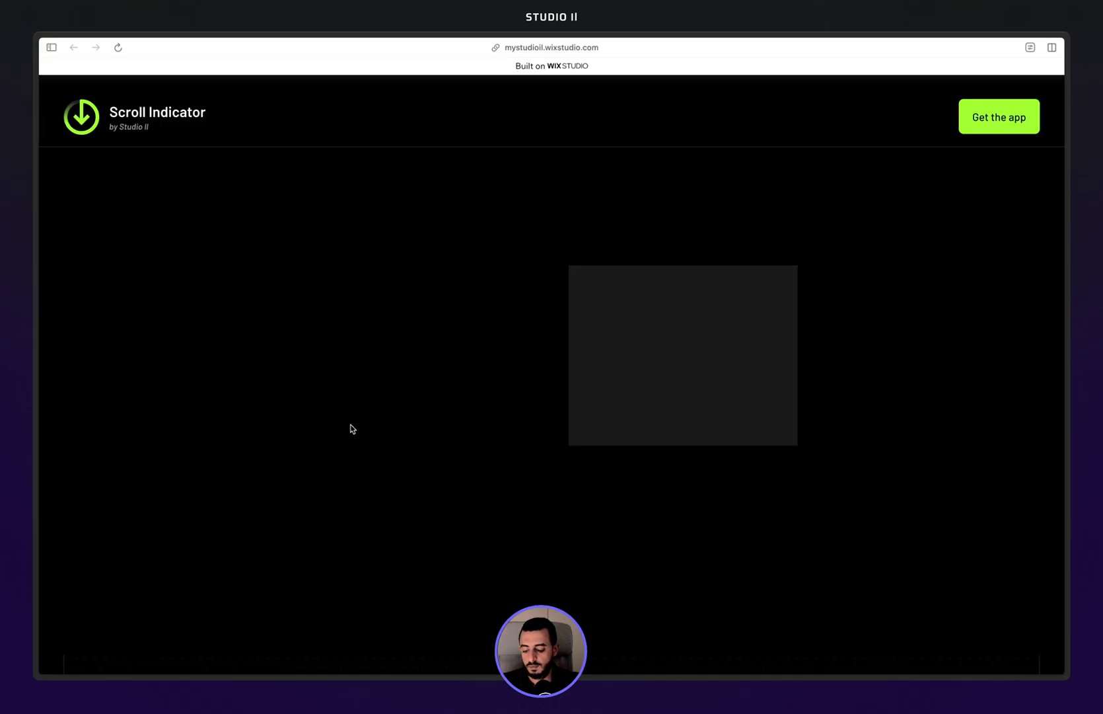
Reload the live page and scroll down and back up to watch the top indicator grow
key("super+r")
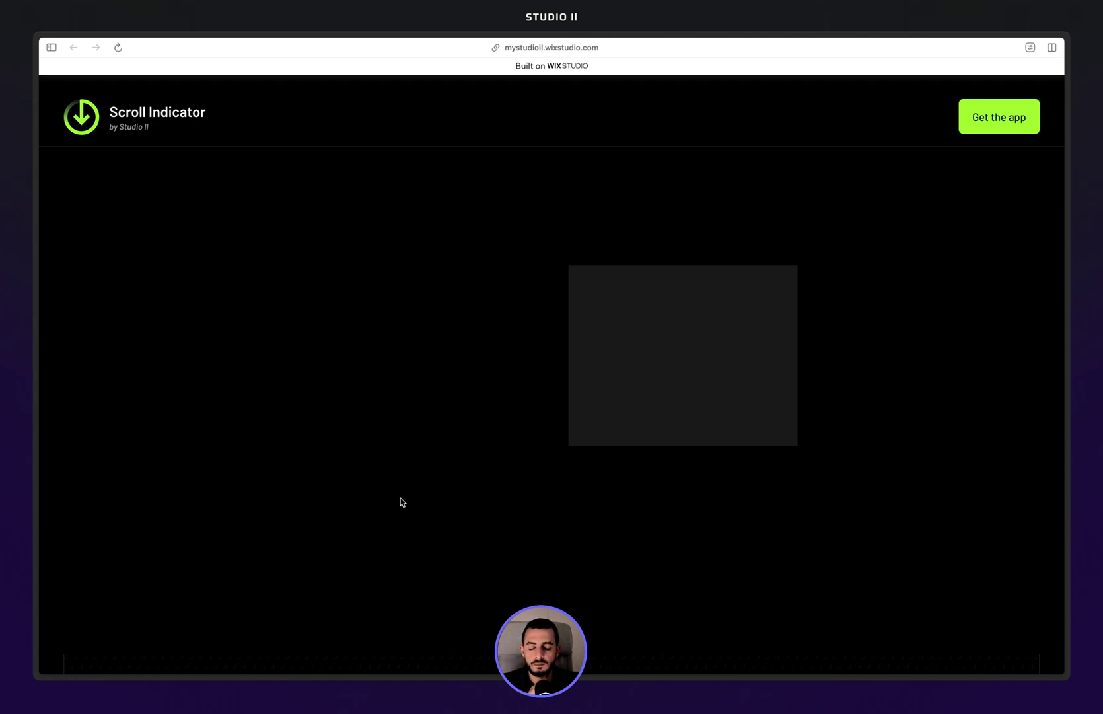
scroll(400, 498, "down", 10)
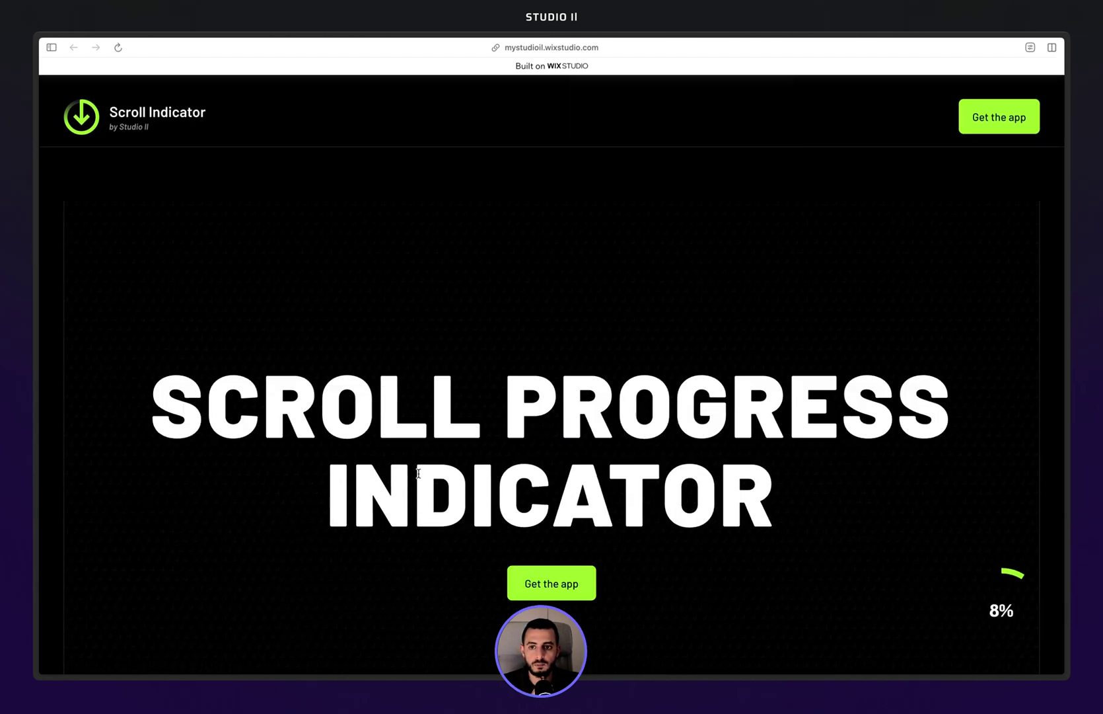
scroll(419, 480, "down", 5)
scroll(419, 473, "up", 15)
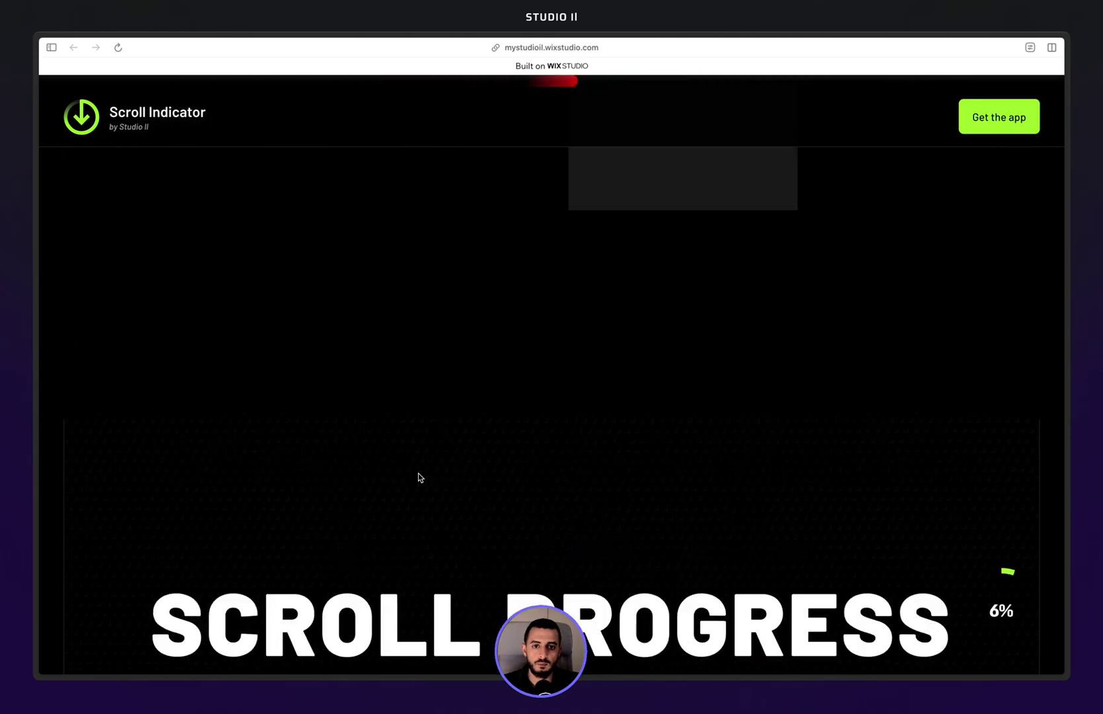
Set the top scroll indicator to grow Left to Right with Show after first fold off
key("ctrl+Tab")
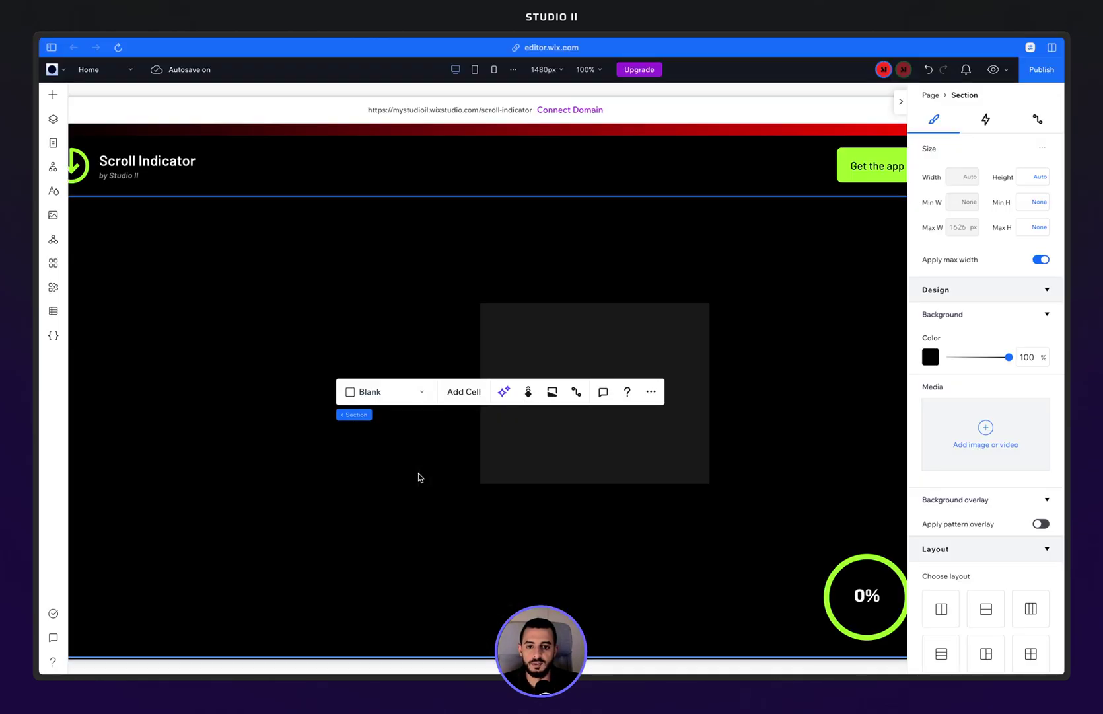
left_click(431, 130)
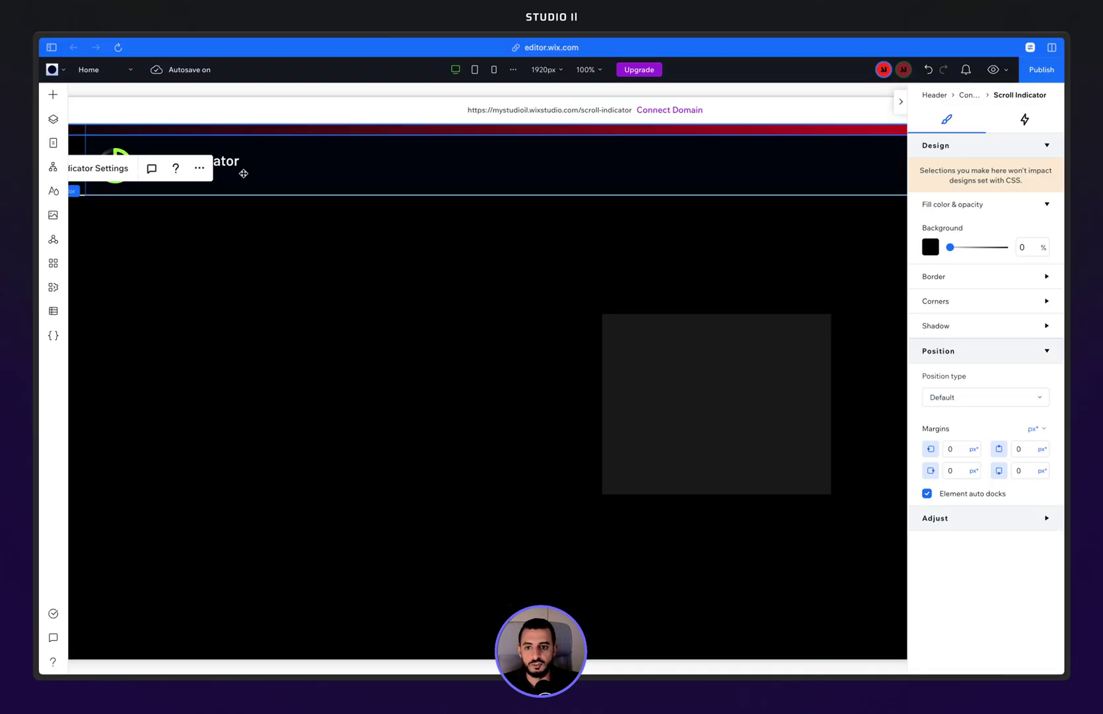
left_click(99, 167)
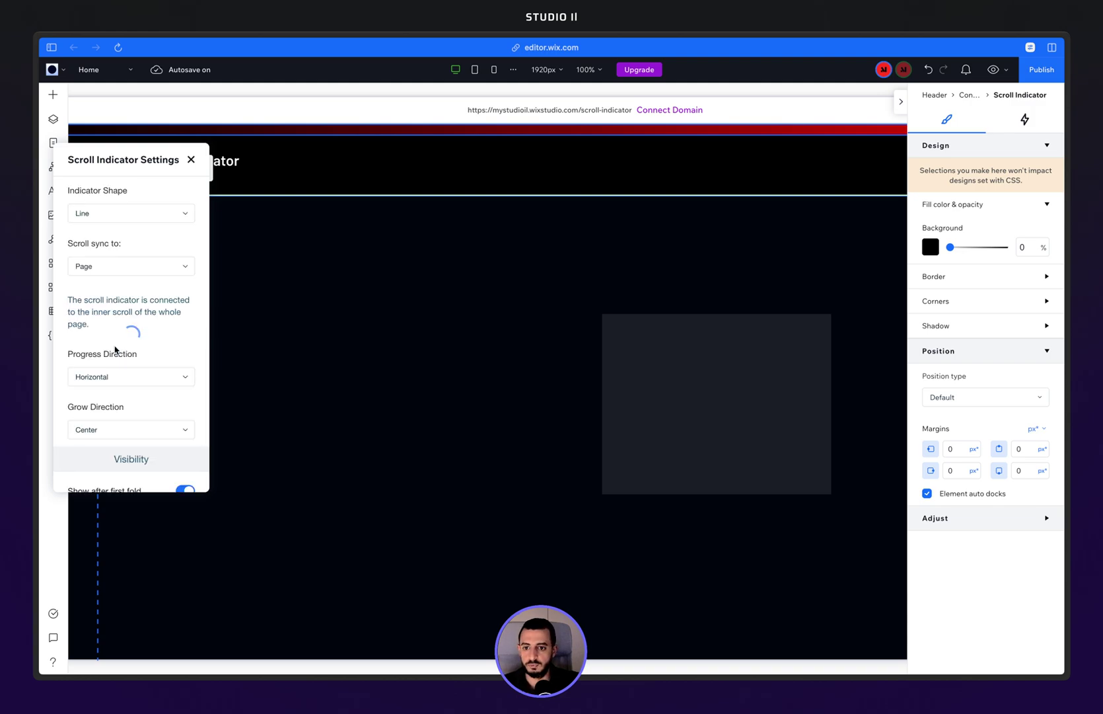
left_click(107, 428)
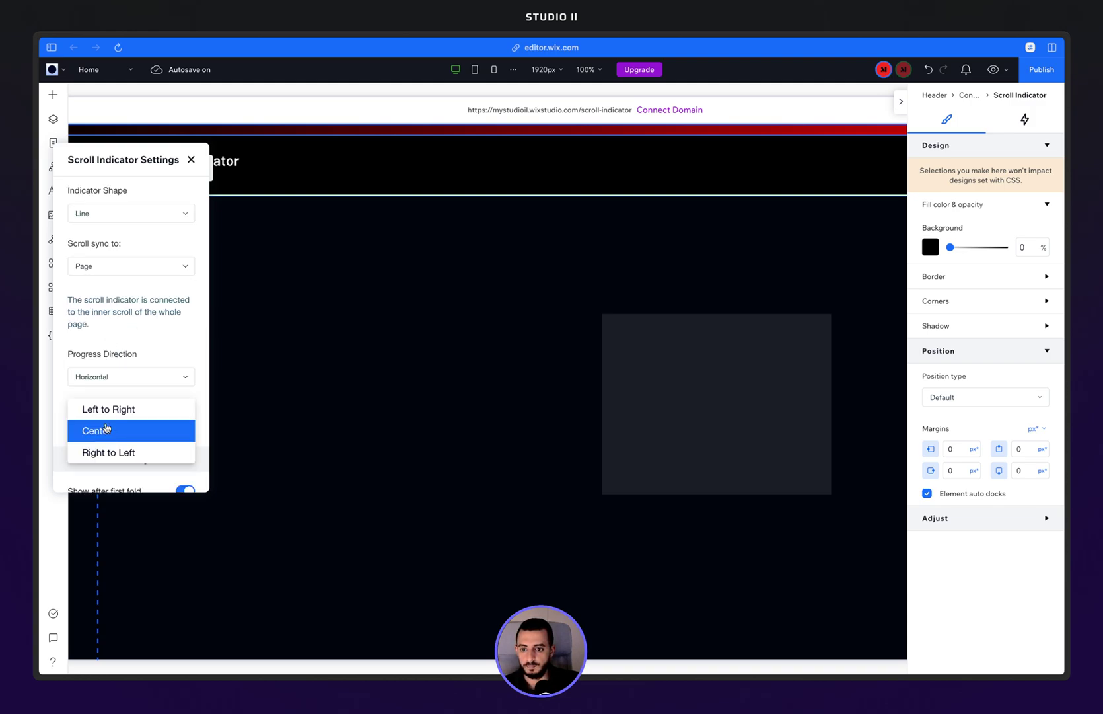
left_click(110, 413)
scroll(110, 416, "down", 2)
left_click(93, 430)
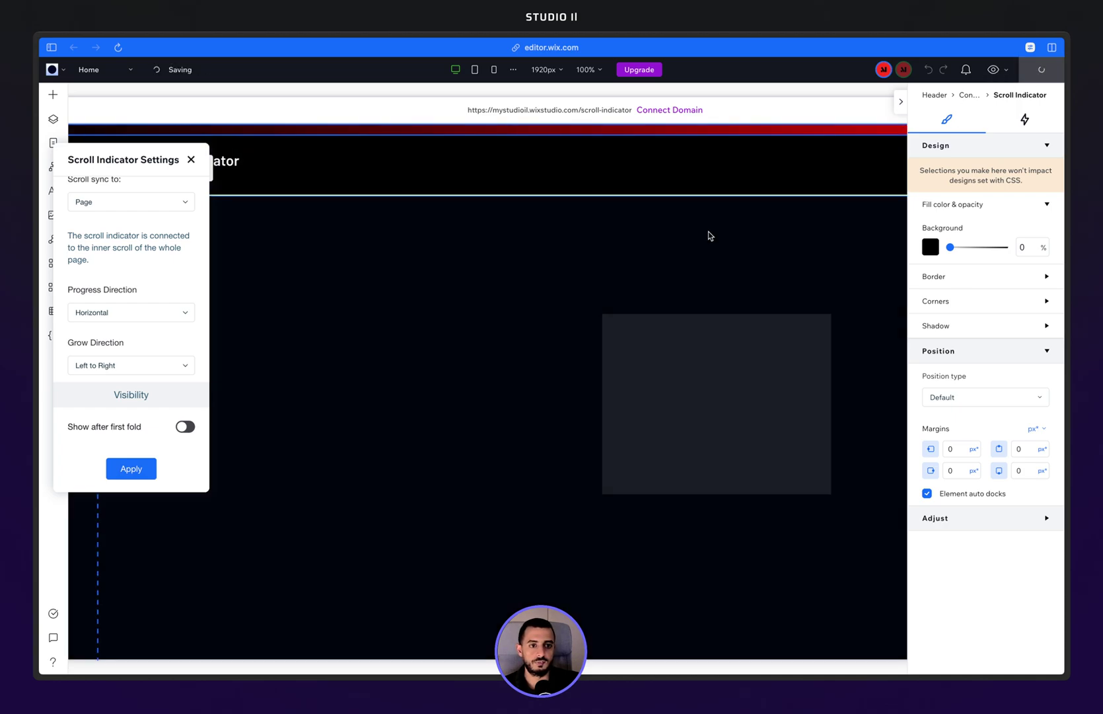
left_click(473, 370)
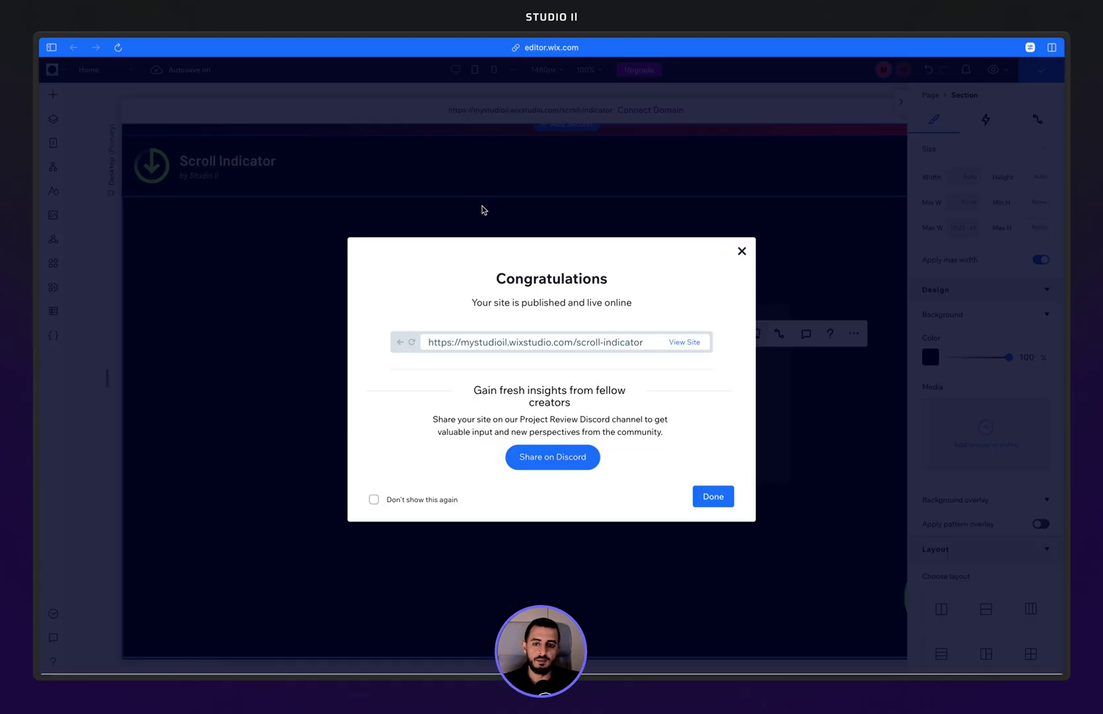
Reload the live site and scroll up and down to check the red line fills from the left
key("Escape")
key("ctrl+Tab")
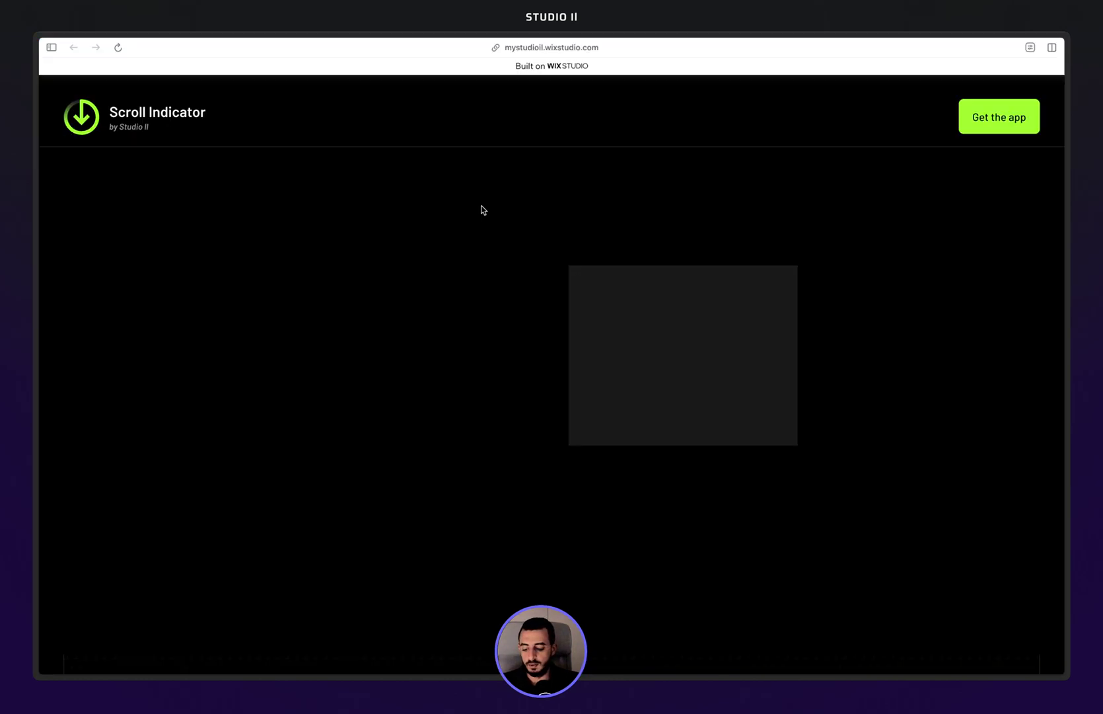
key("super+r")
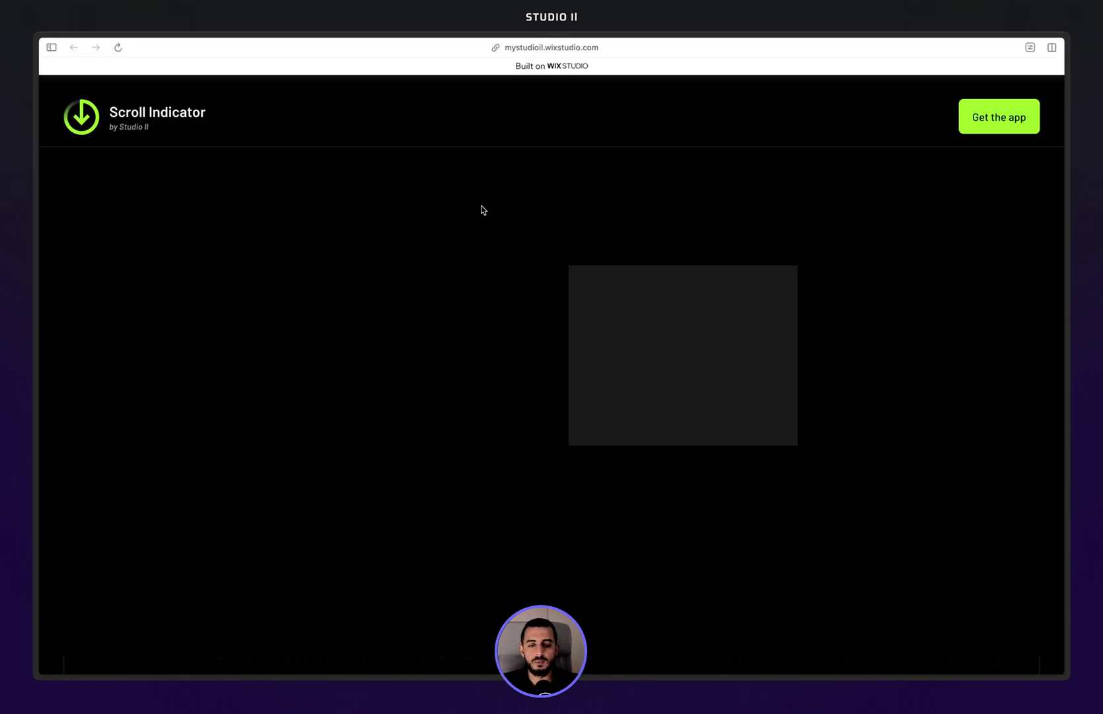
scroll(432, 323, "down", 10)
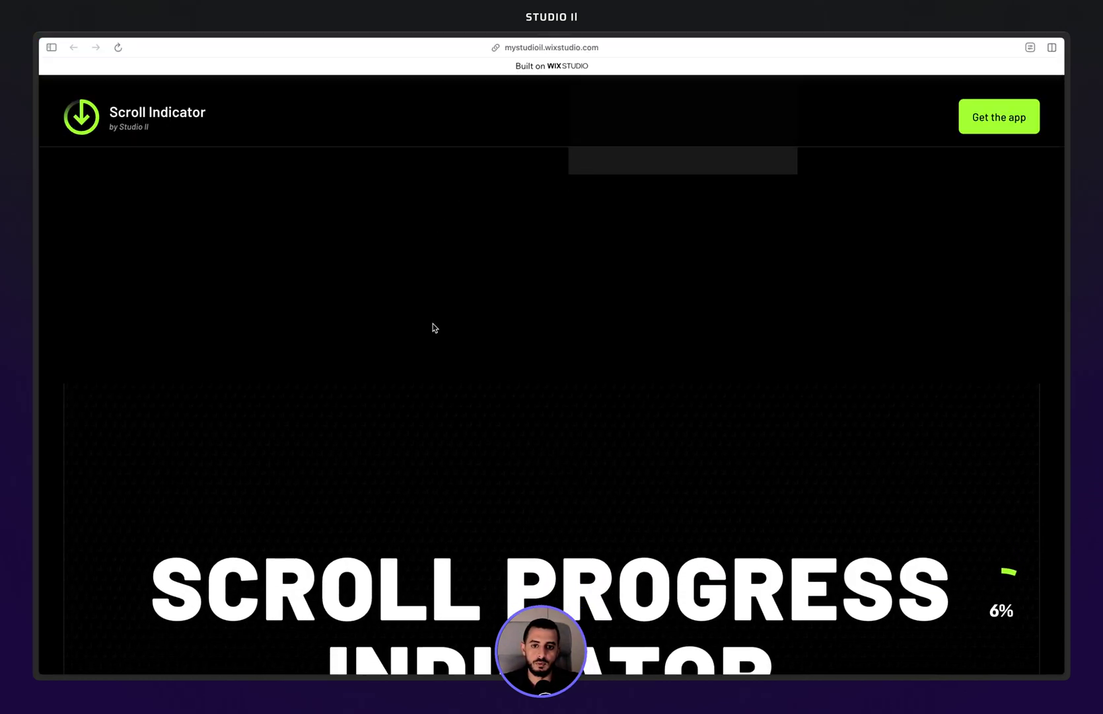
scroll(433, 323, "up", 10)
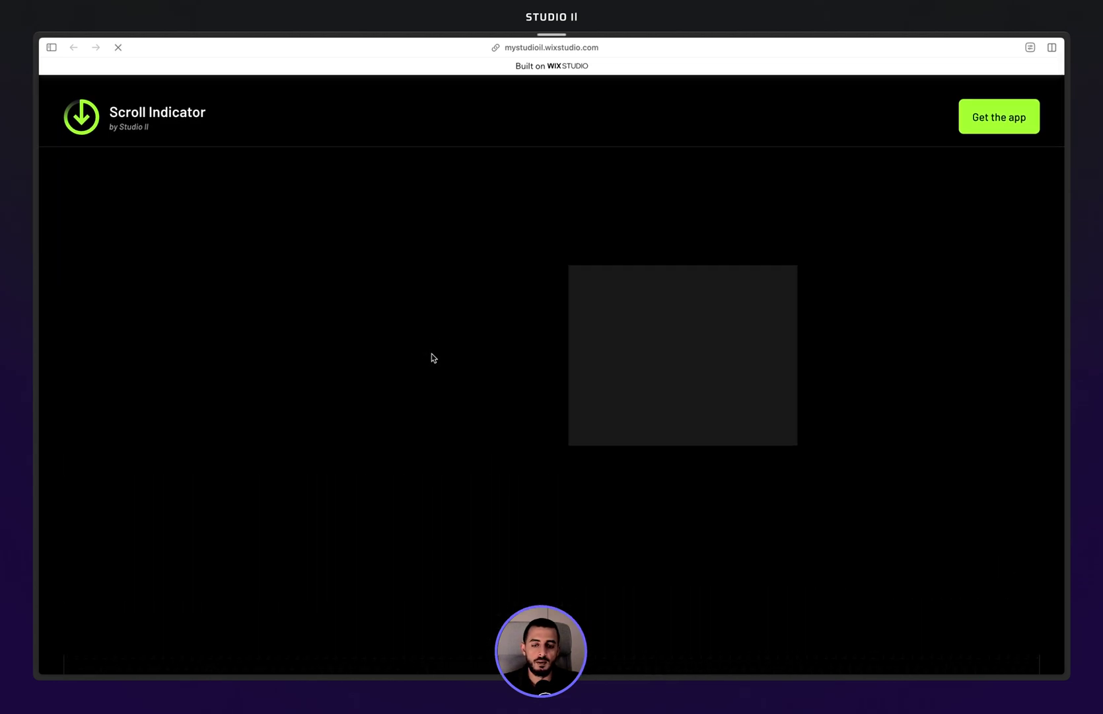
scroll(432, 355, "down", 5)
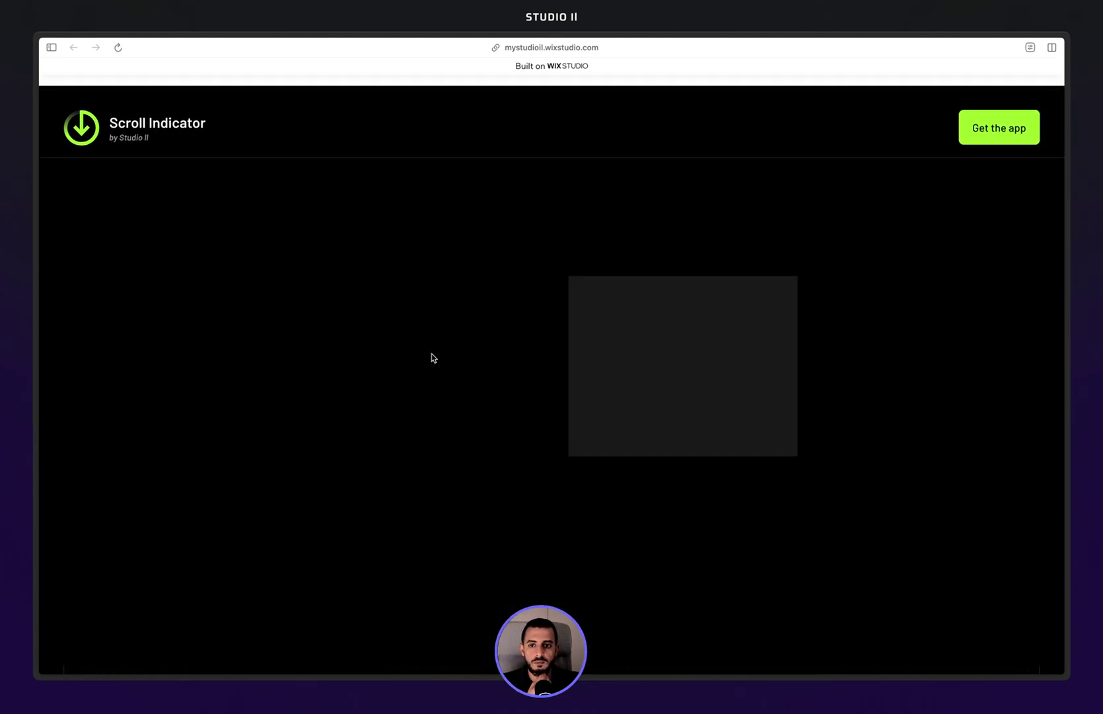
scroll(152, 171, "down", 15)
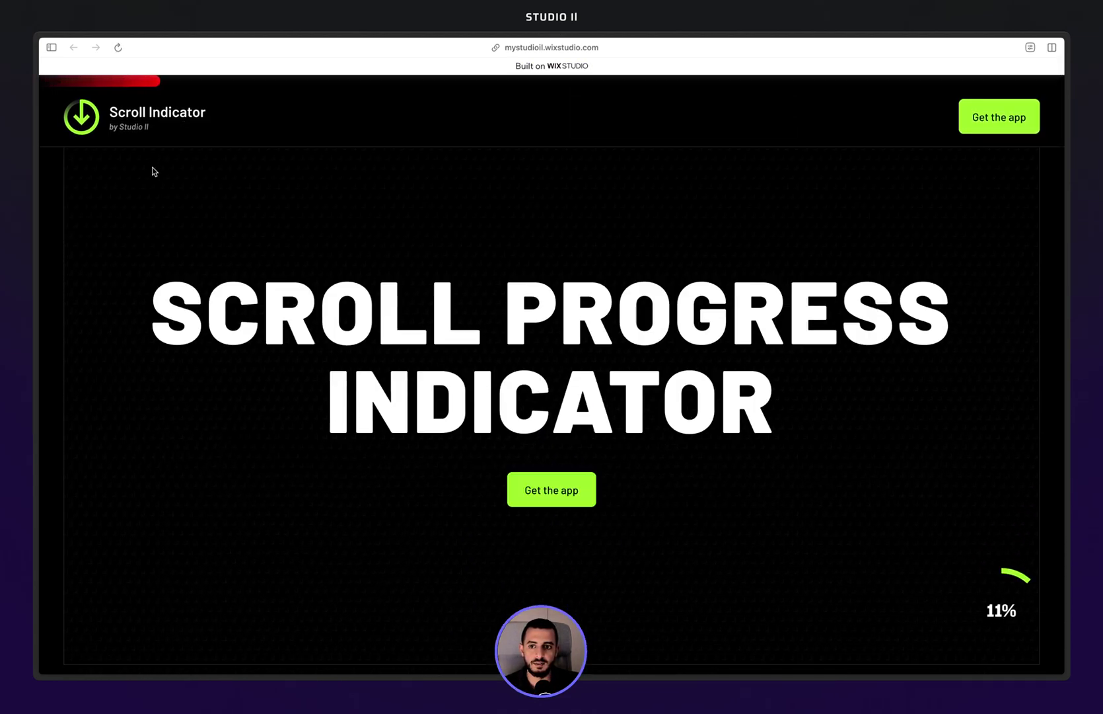
scroll(152, 171, "down", 15)
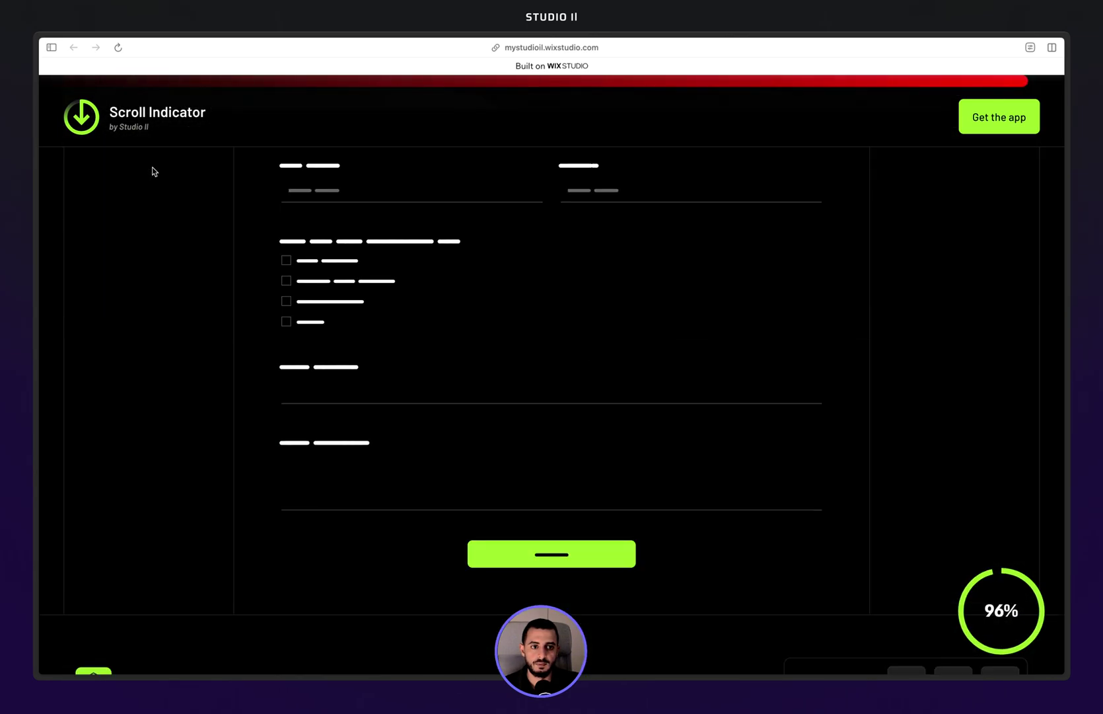
scroll(152, 171, "up", 10)
scroll(152, 171, "up", 10)
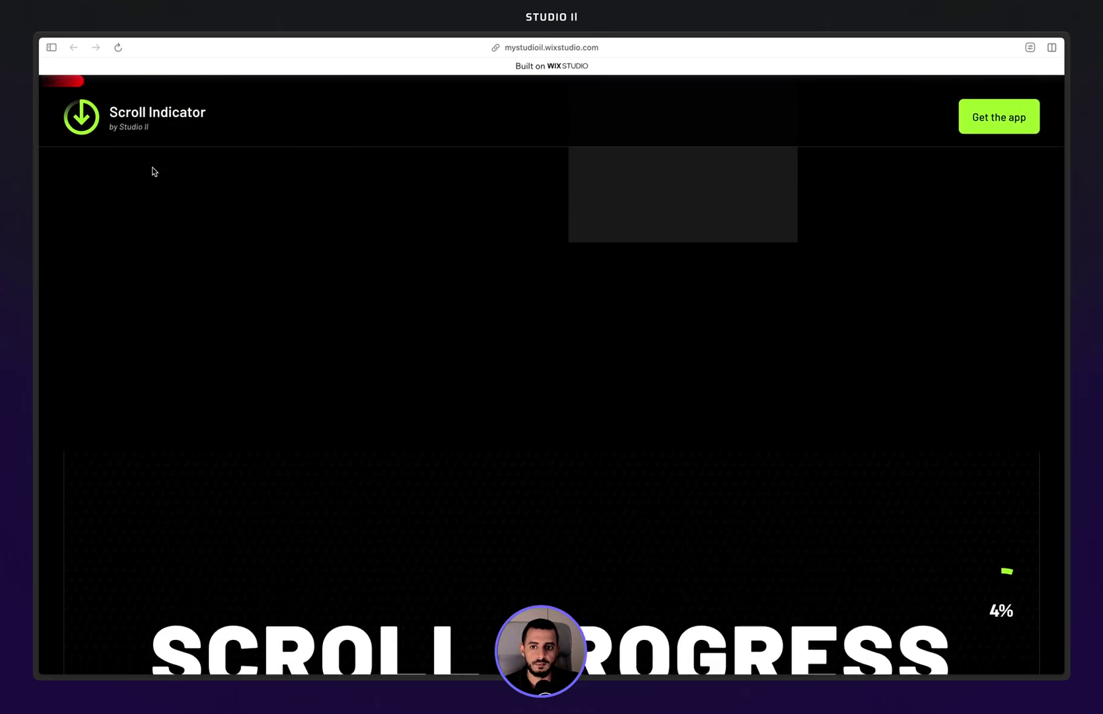
scroll(152, 171, "down", 9)
scroll(152, 171, "down", 2)
scroll(152, 172, "up", 15)
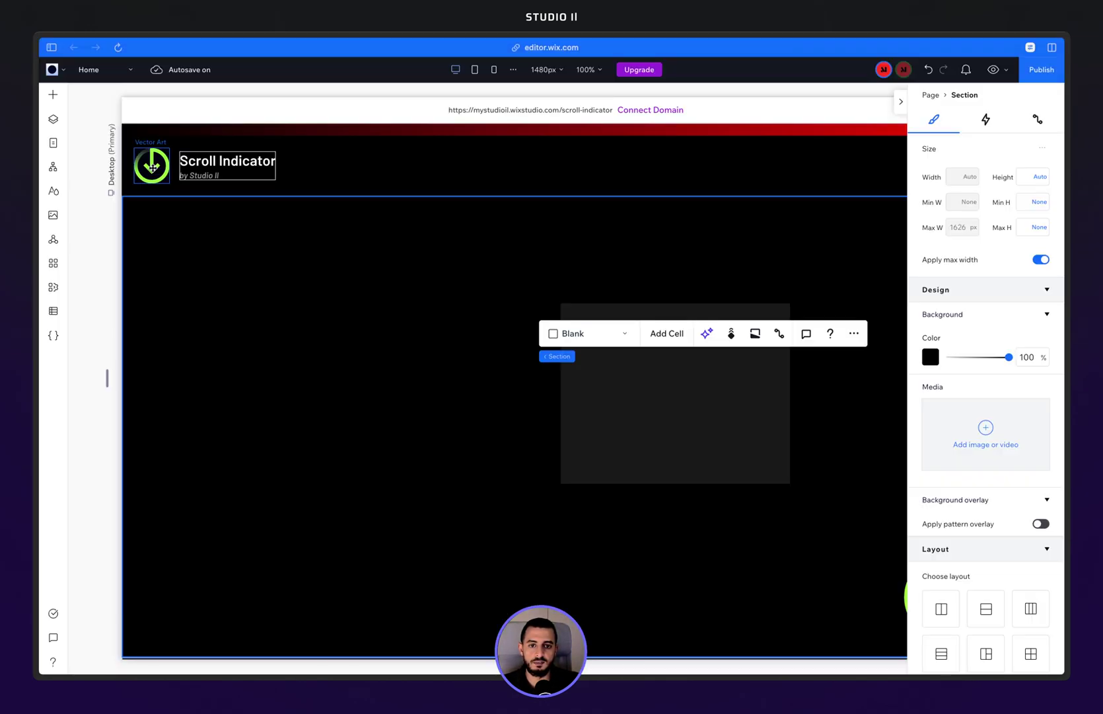
left_click(311, 130)
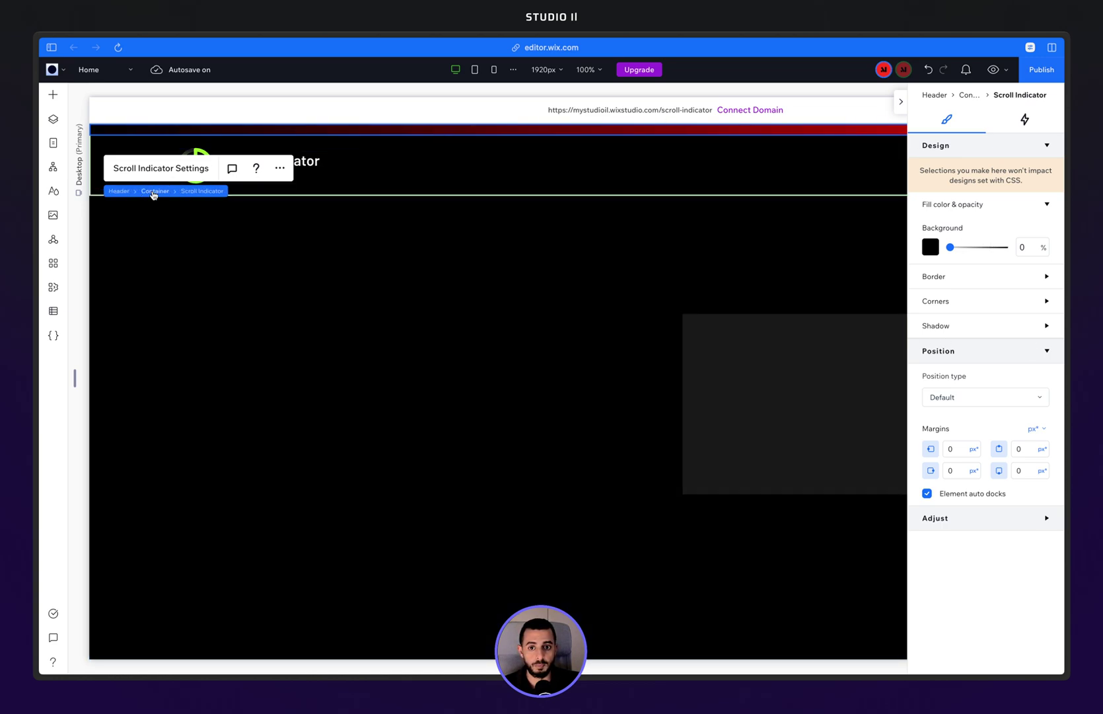
left_click(154, 190)
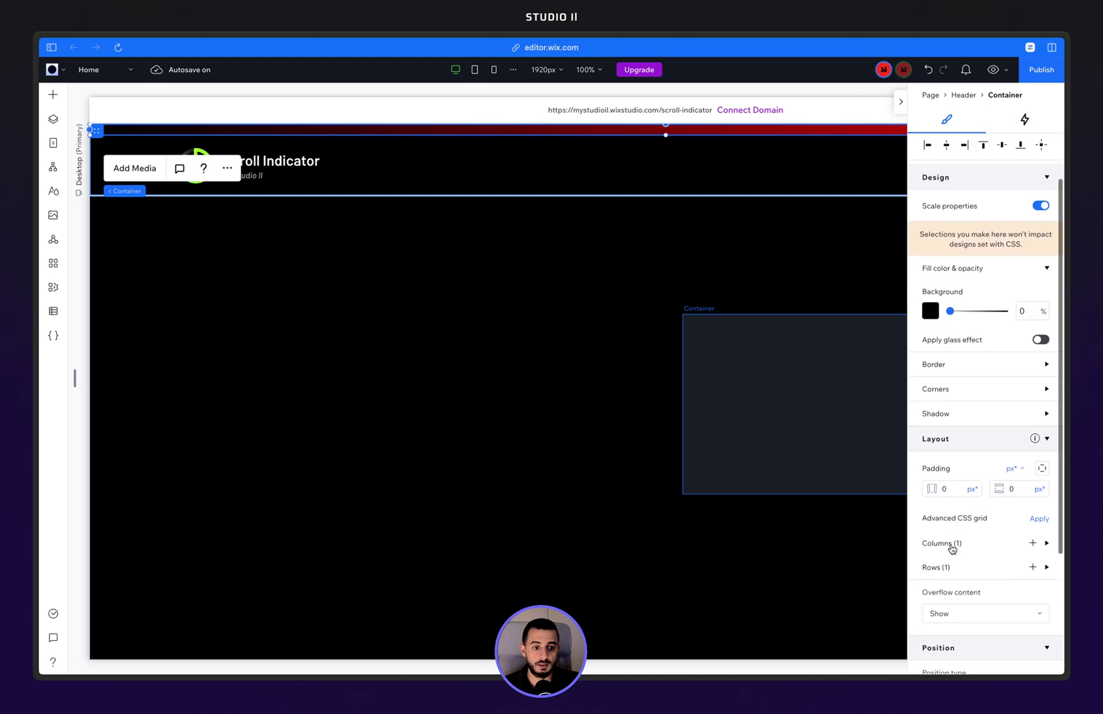
scroll(952, 547, "up", 2)
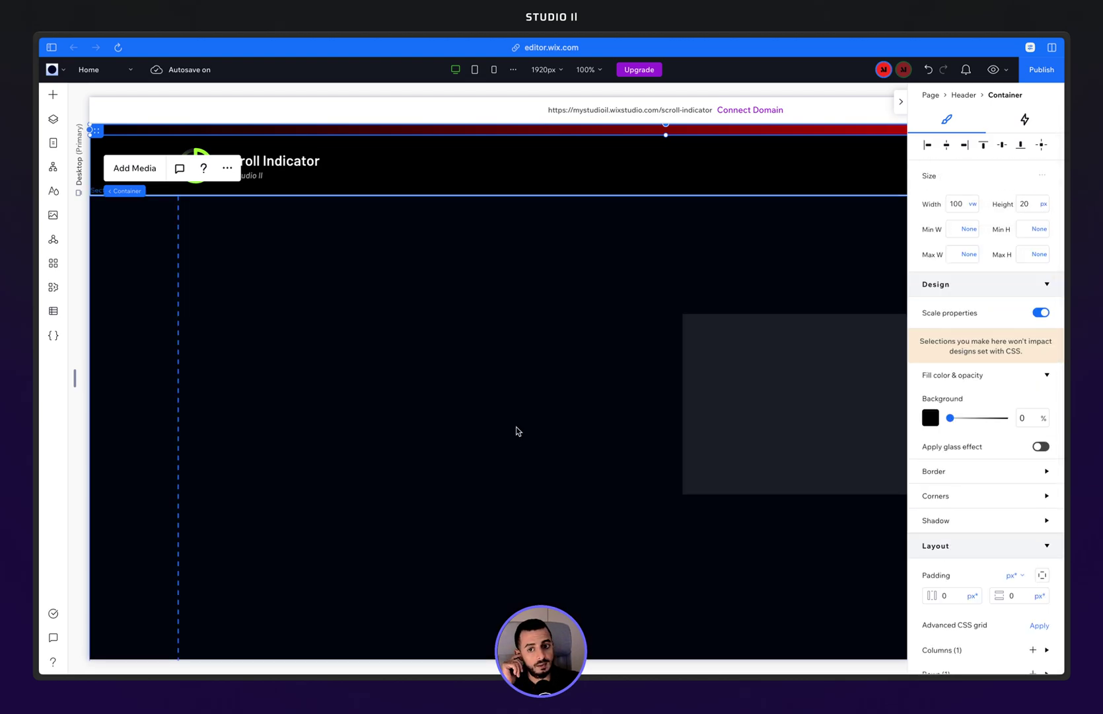
left_click(436, 357)
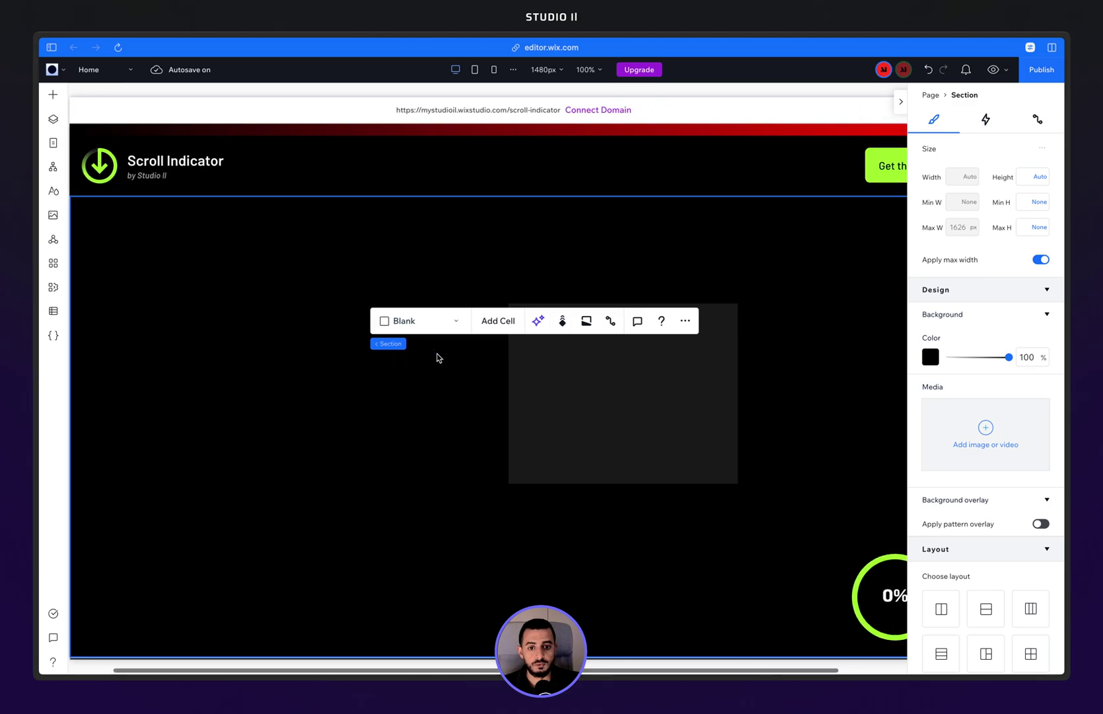
scroll(437, 357, "down", 8)
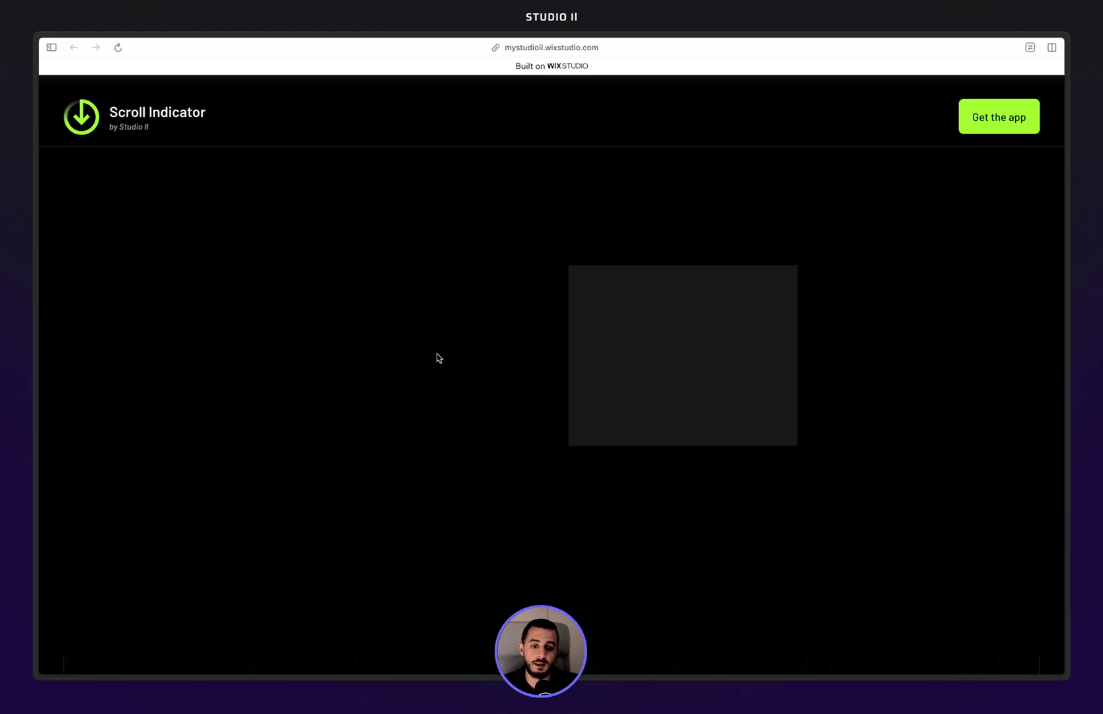
Scroll the live page down and back up to watch the red-to-black line grow from the left
scroll(437, 357, "down", 5)
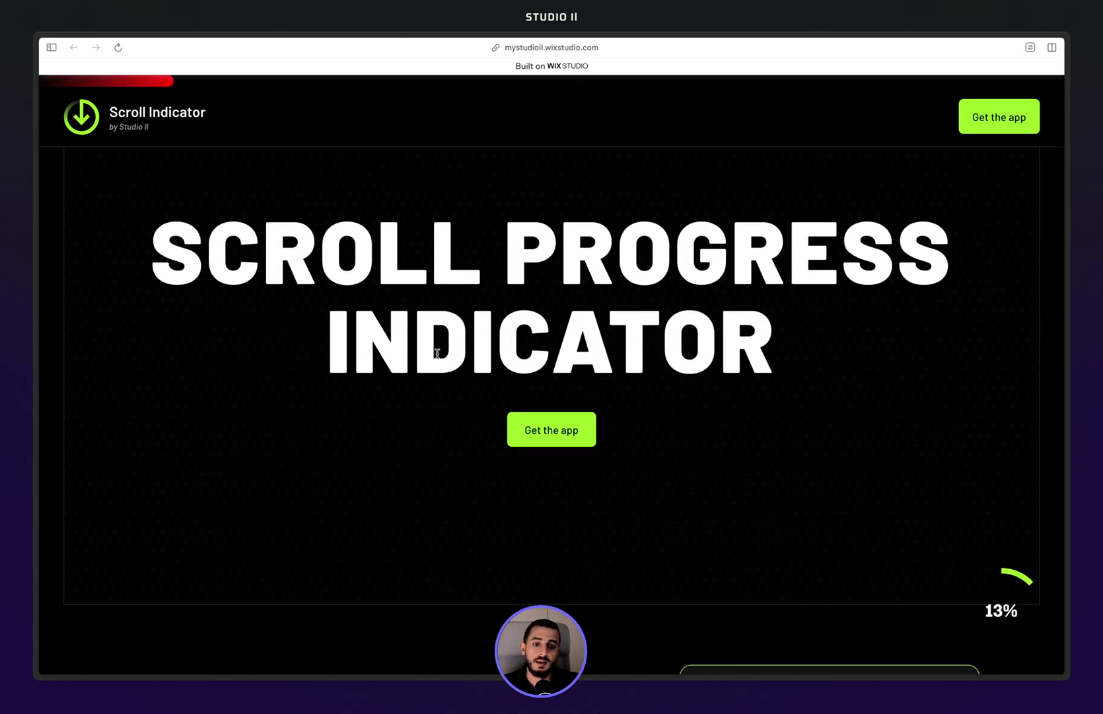
scroll(437, 357, "up", 5)
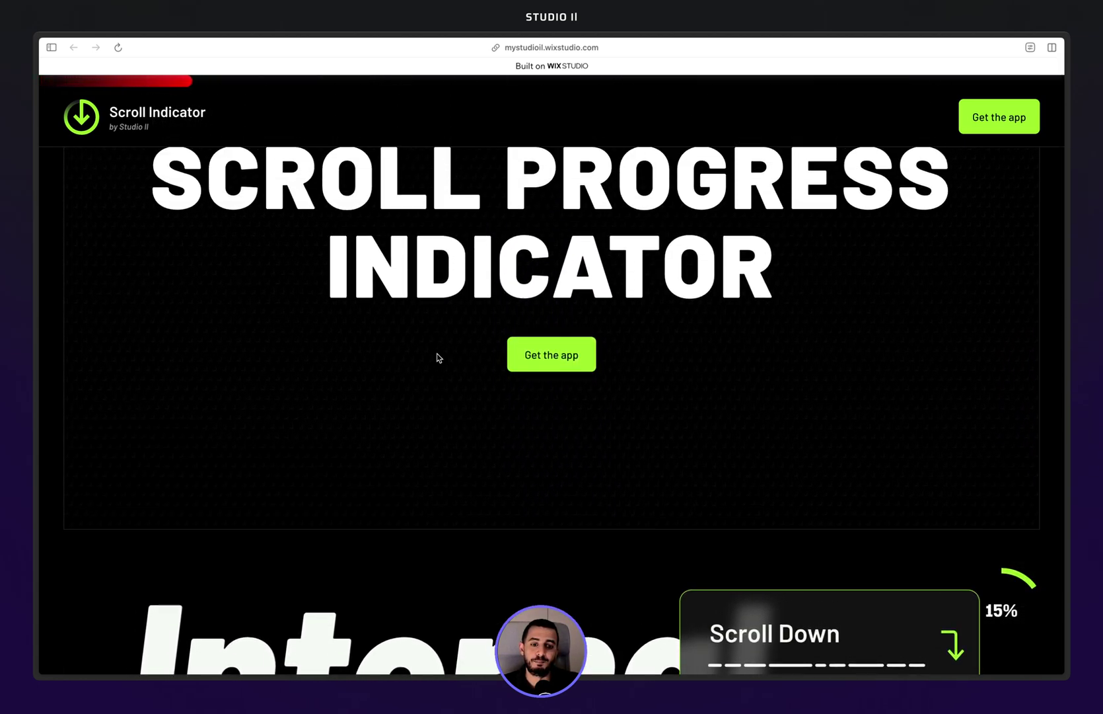
scroll(437, 354, "up", 3)
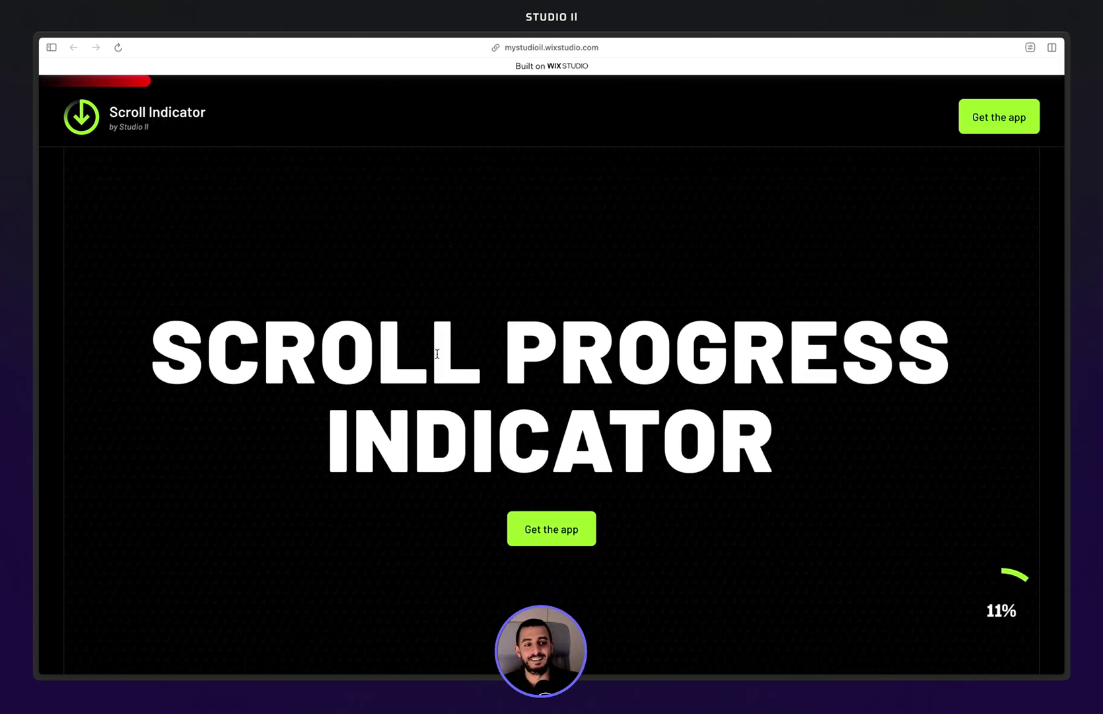